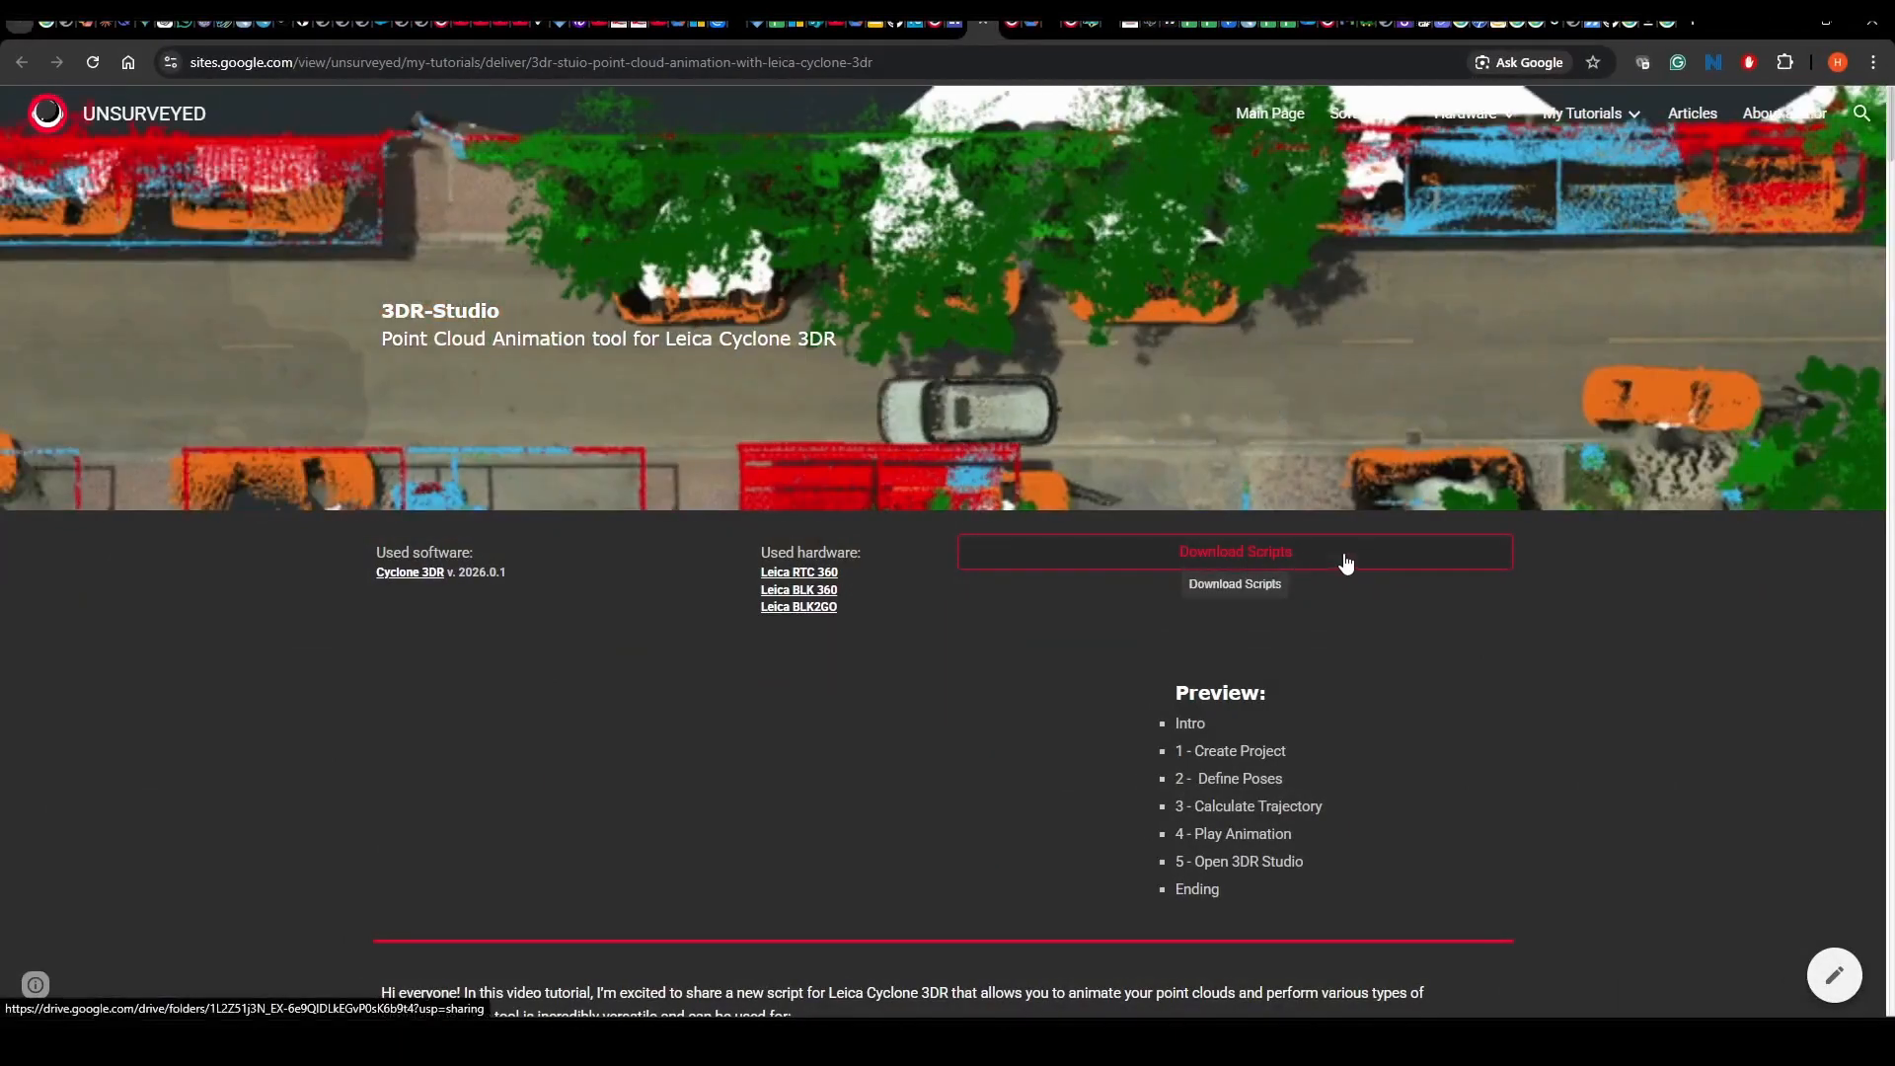
Step: Download the scripts from the 3DR-Studio web page and extract the 3DR Studio.zip archive with WinRAR
{"action": "left_click", "coordinate": [1345, 558]}
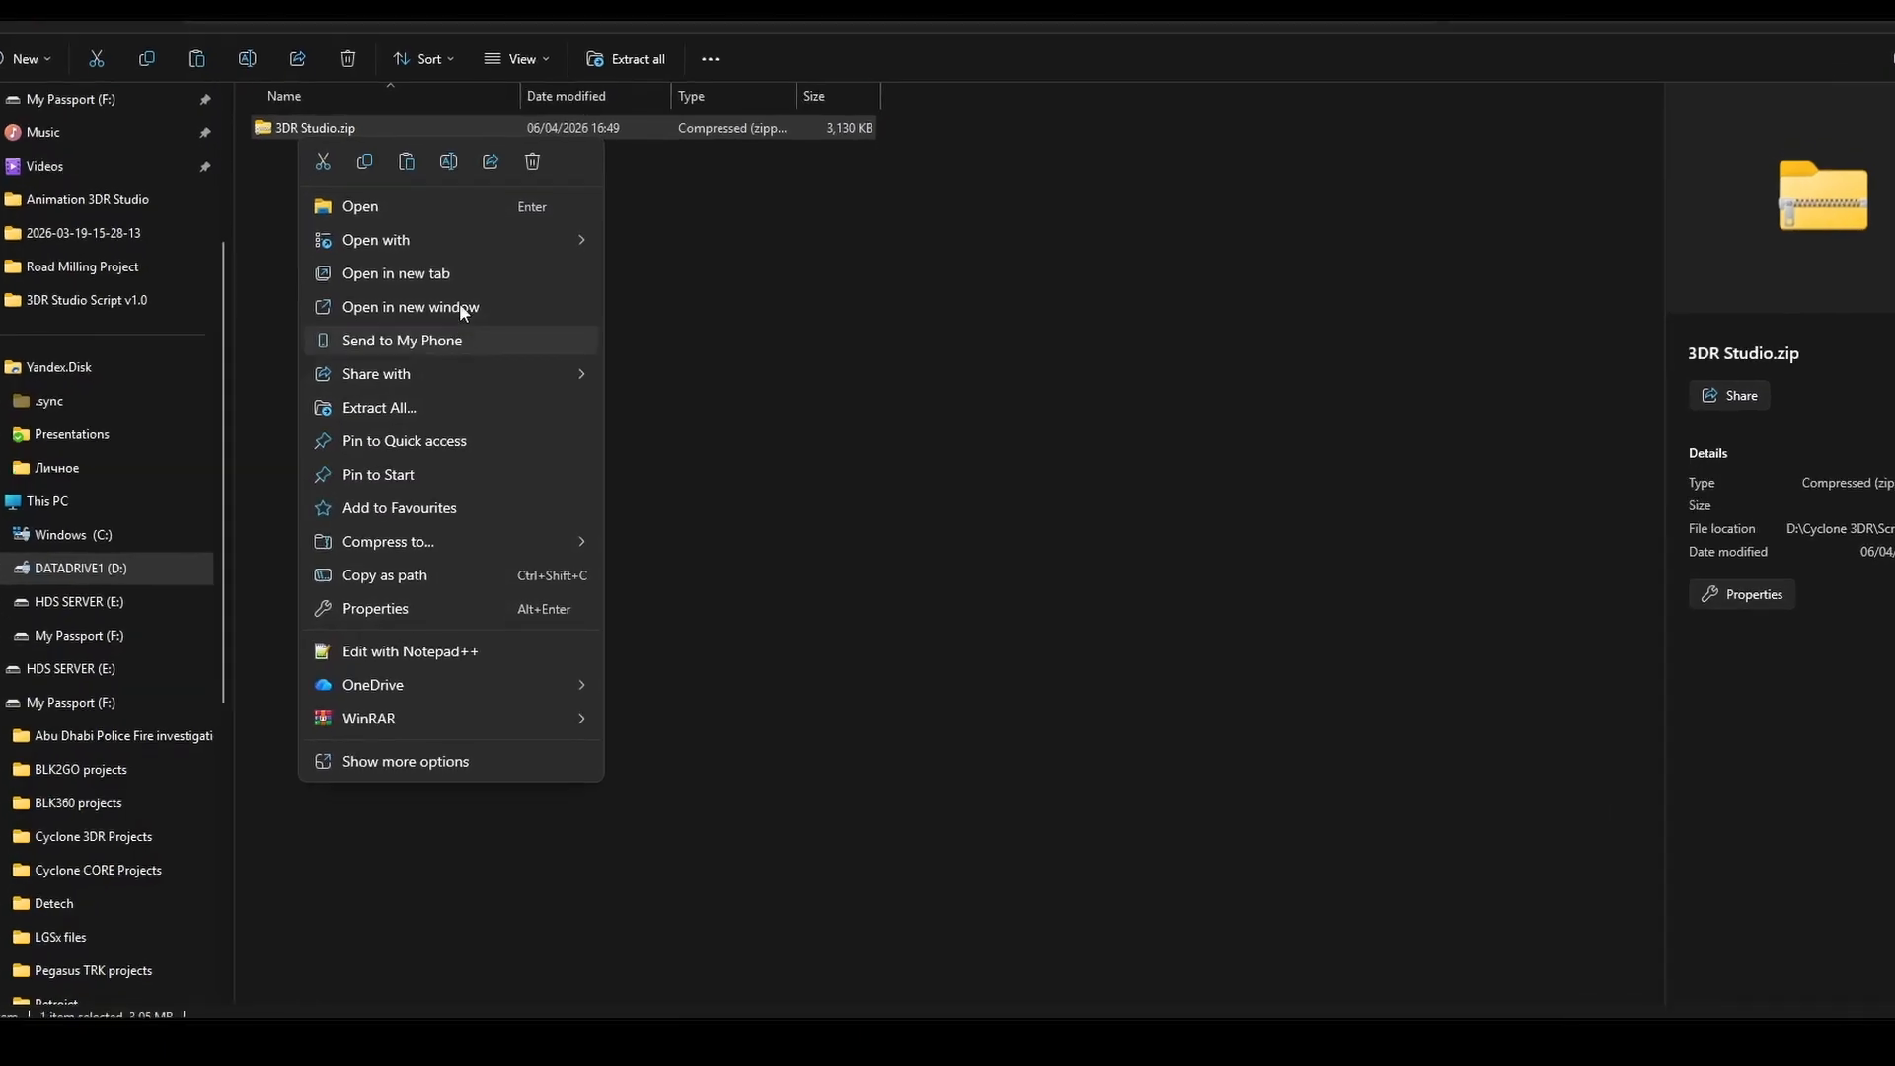
{"action": "mouse_move", "coordinate": [439, 725]}
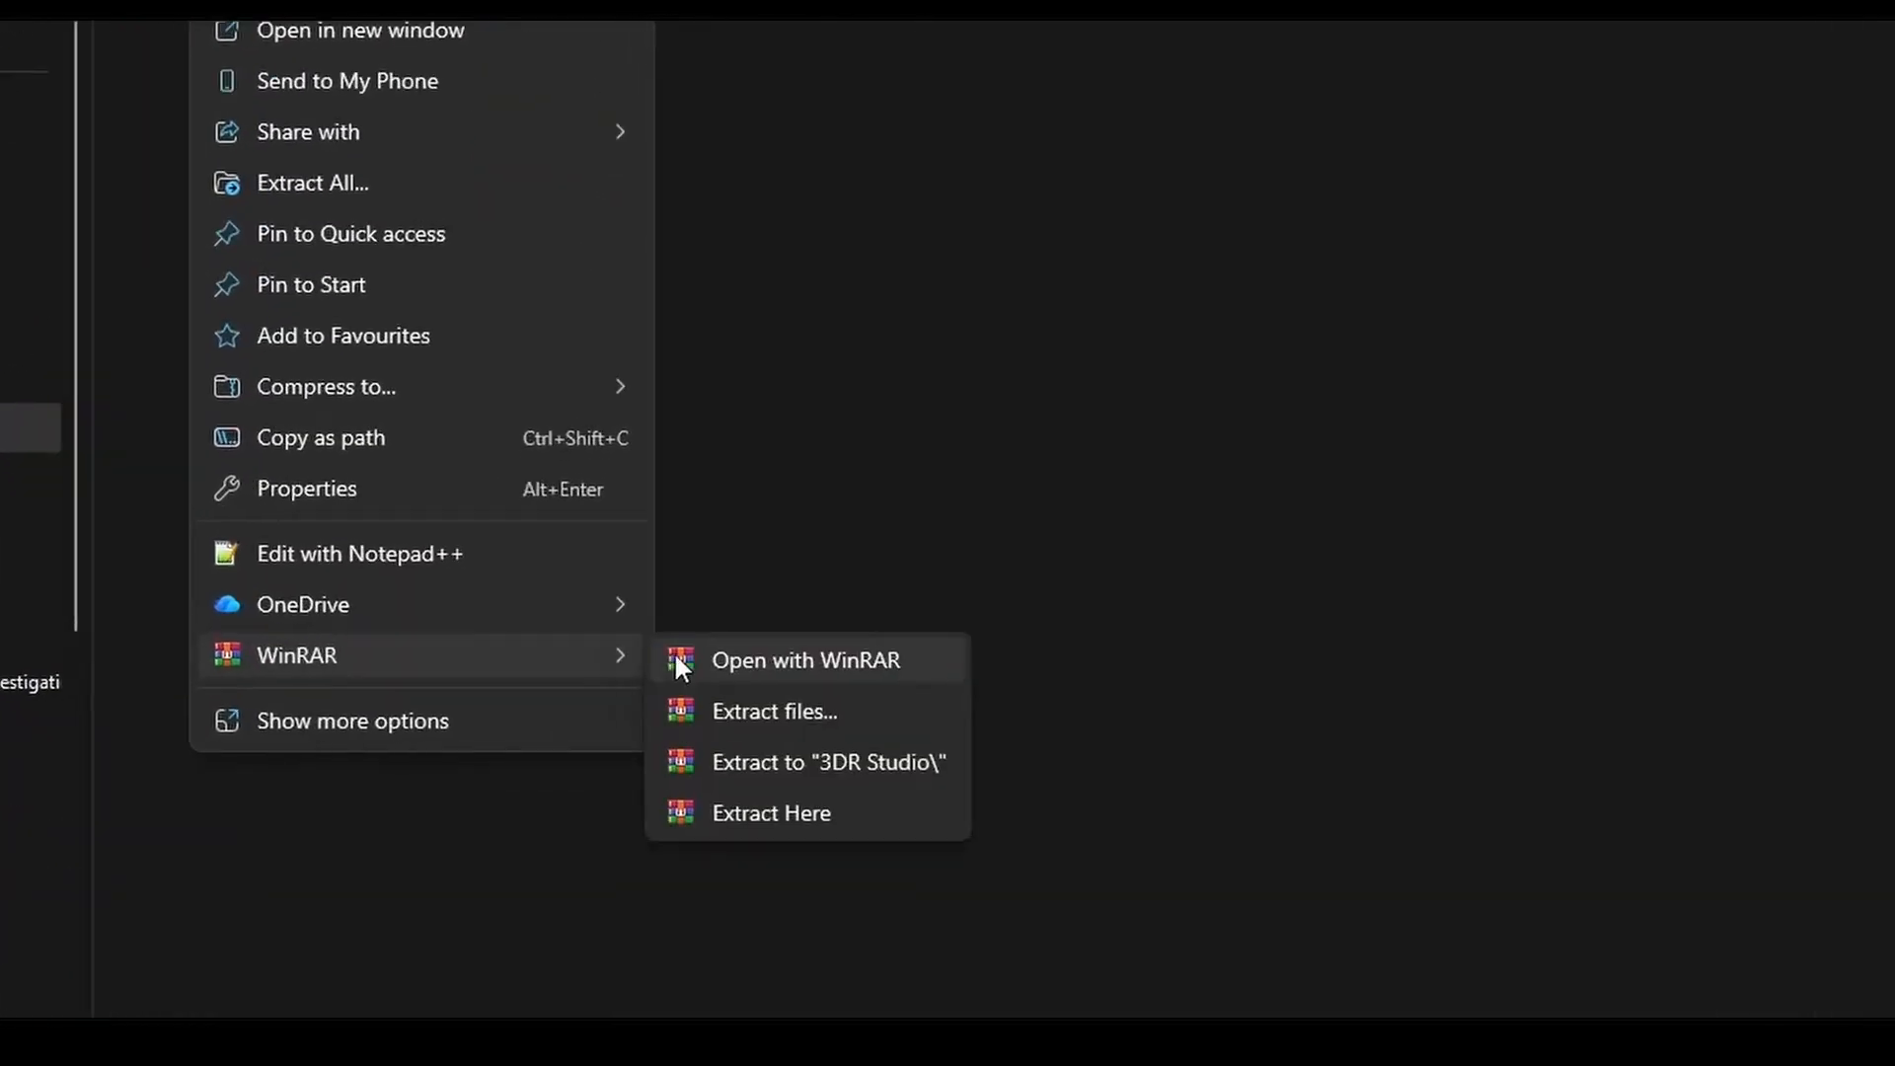
{"action": "left_click", "coordinate": [779, 705]}
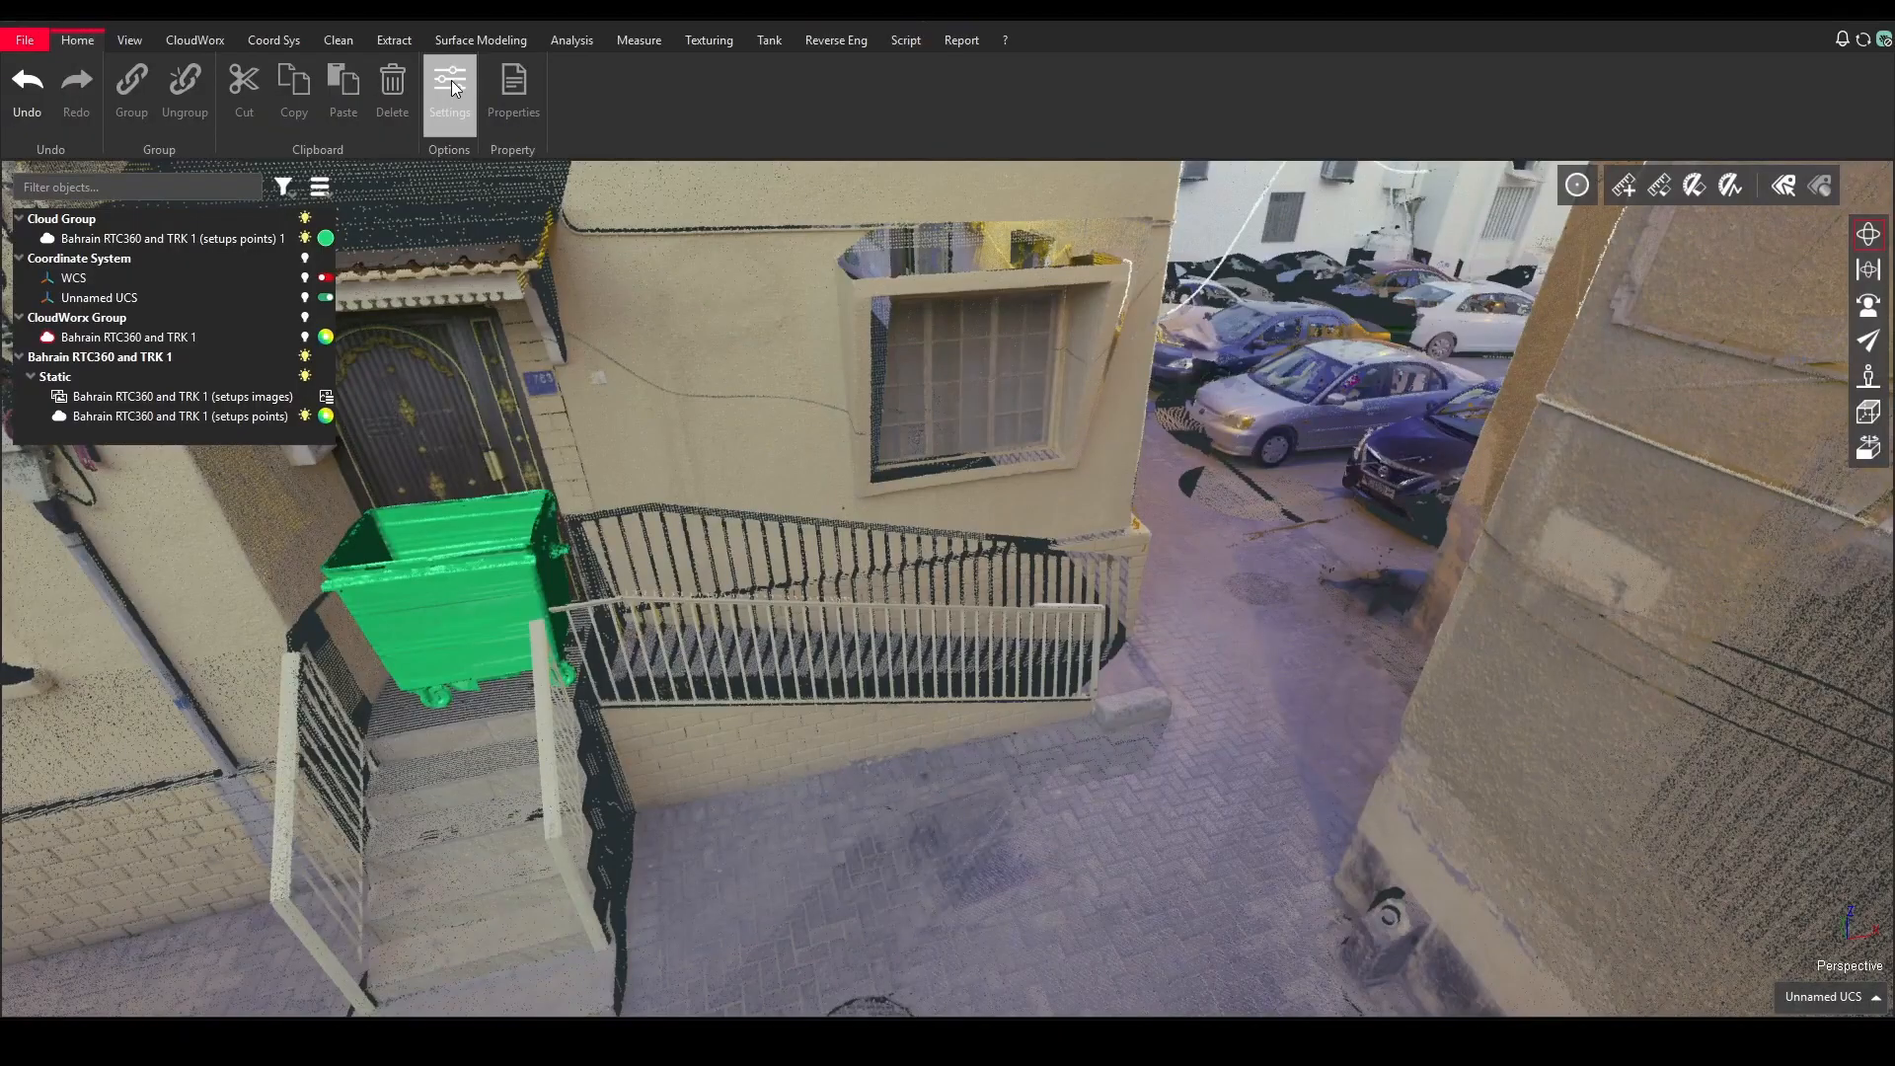
Step: In Cyclone 3DR's settings, add Main.js from the 3DR Studio Script v1.0 folder on disk as a favorite script
{"action": "left_click", "coordinate": [464, 89]}
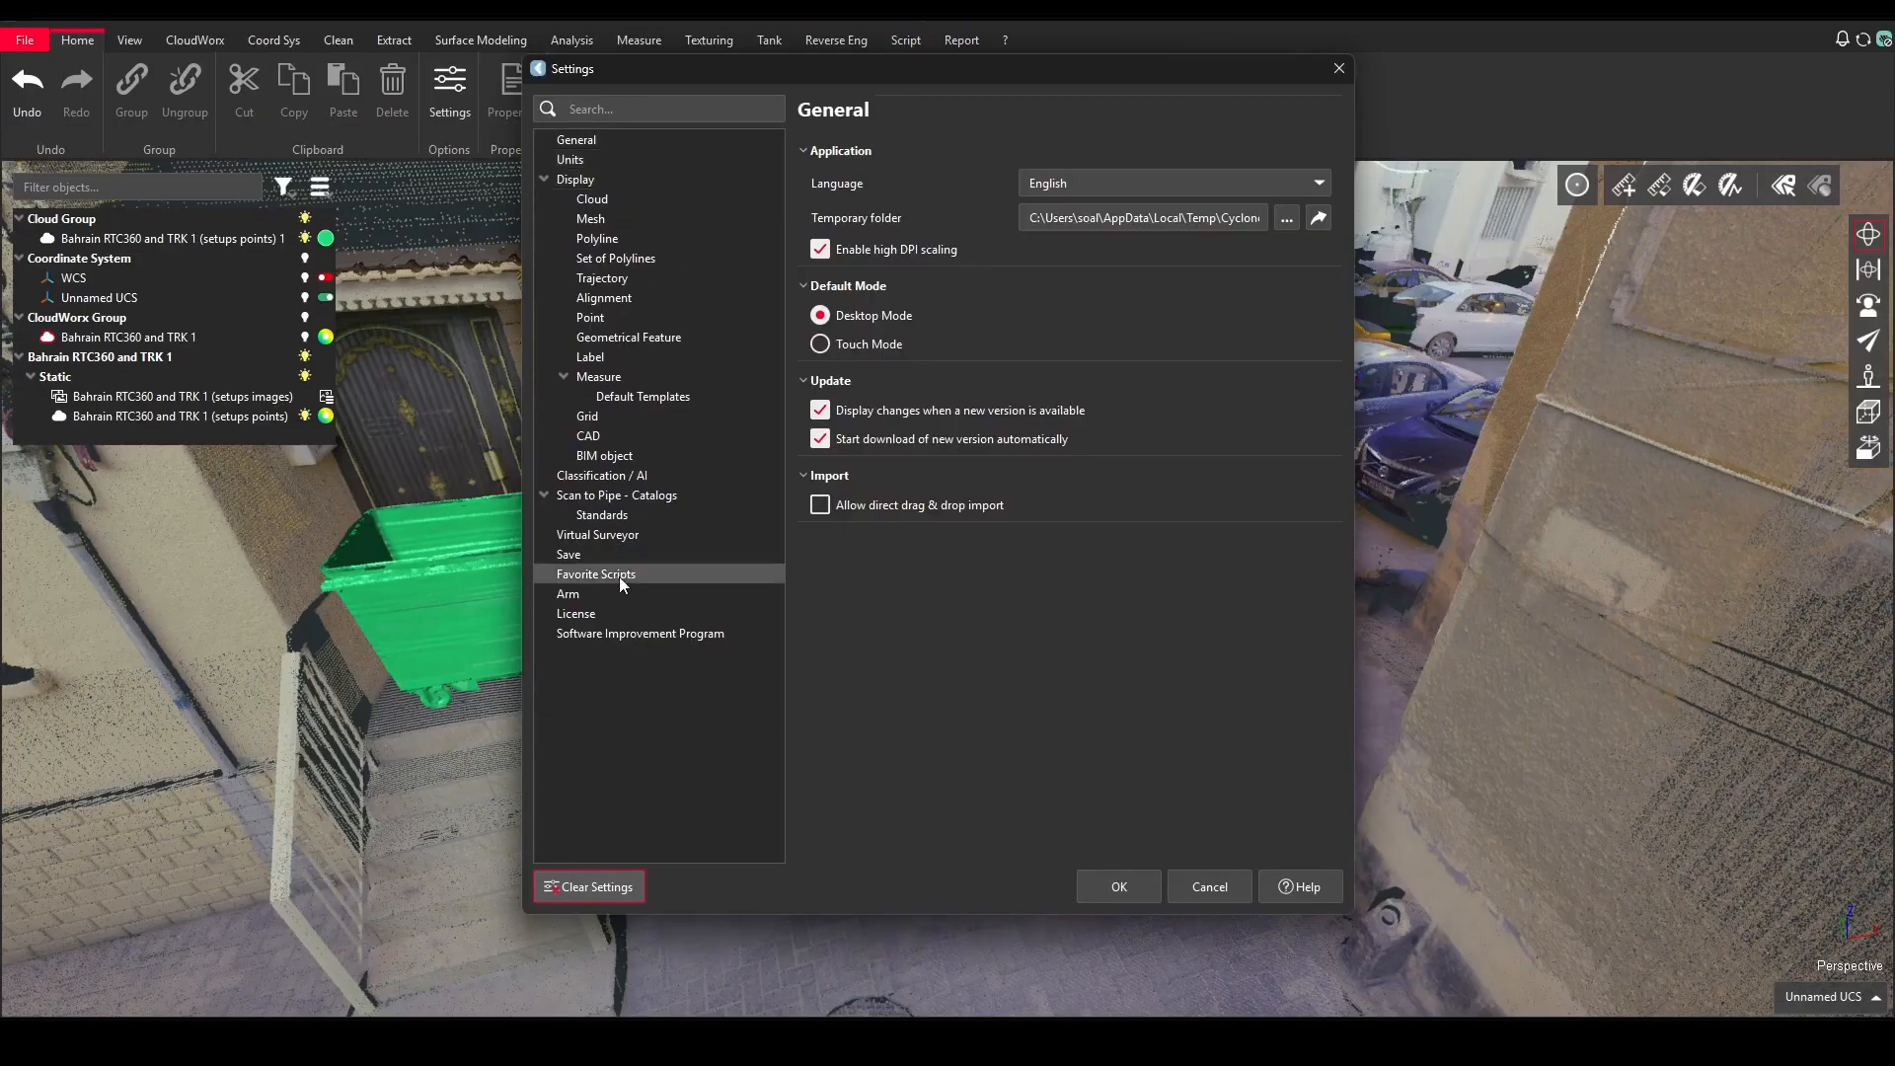
{"action": "left_click", "coordinate": [619, 577]}
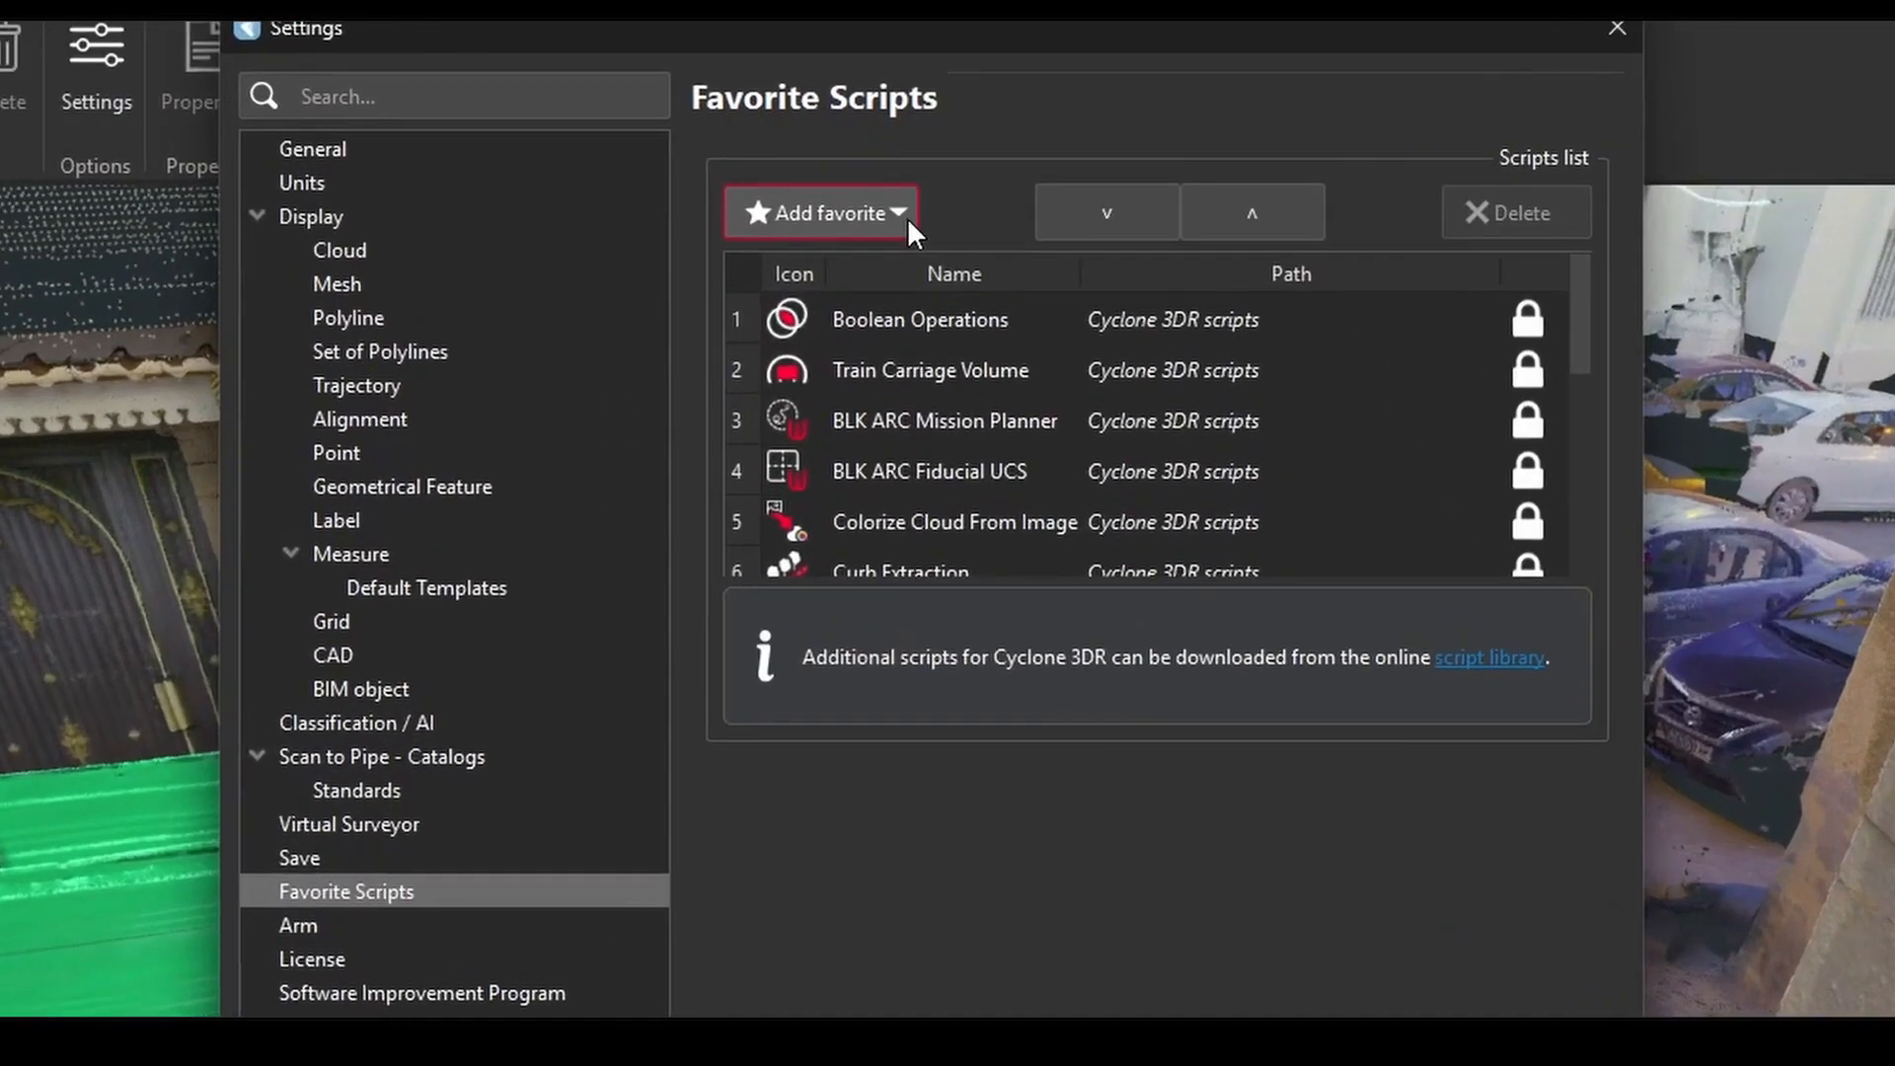
{"action": "left_click", "coordinate": [918, 179]}
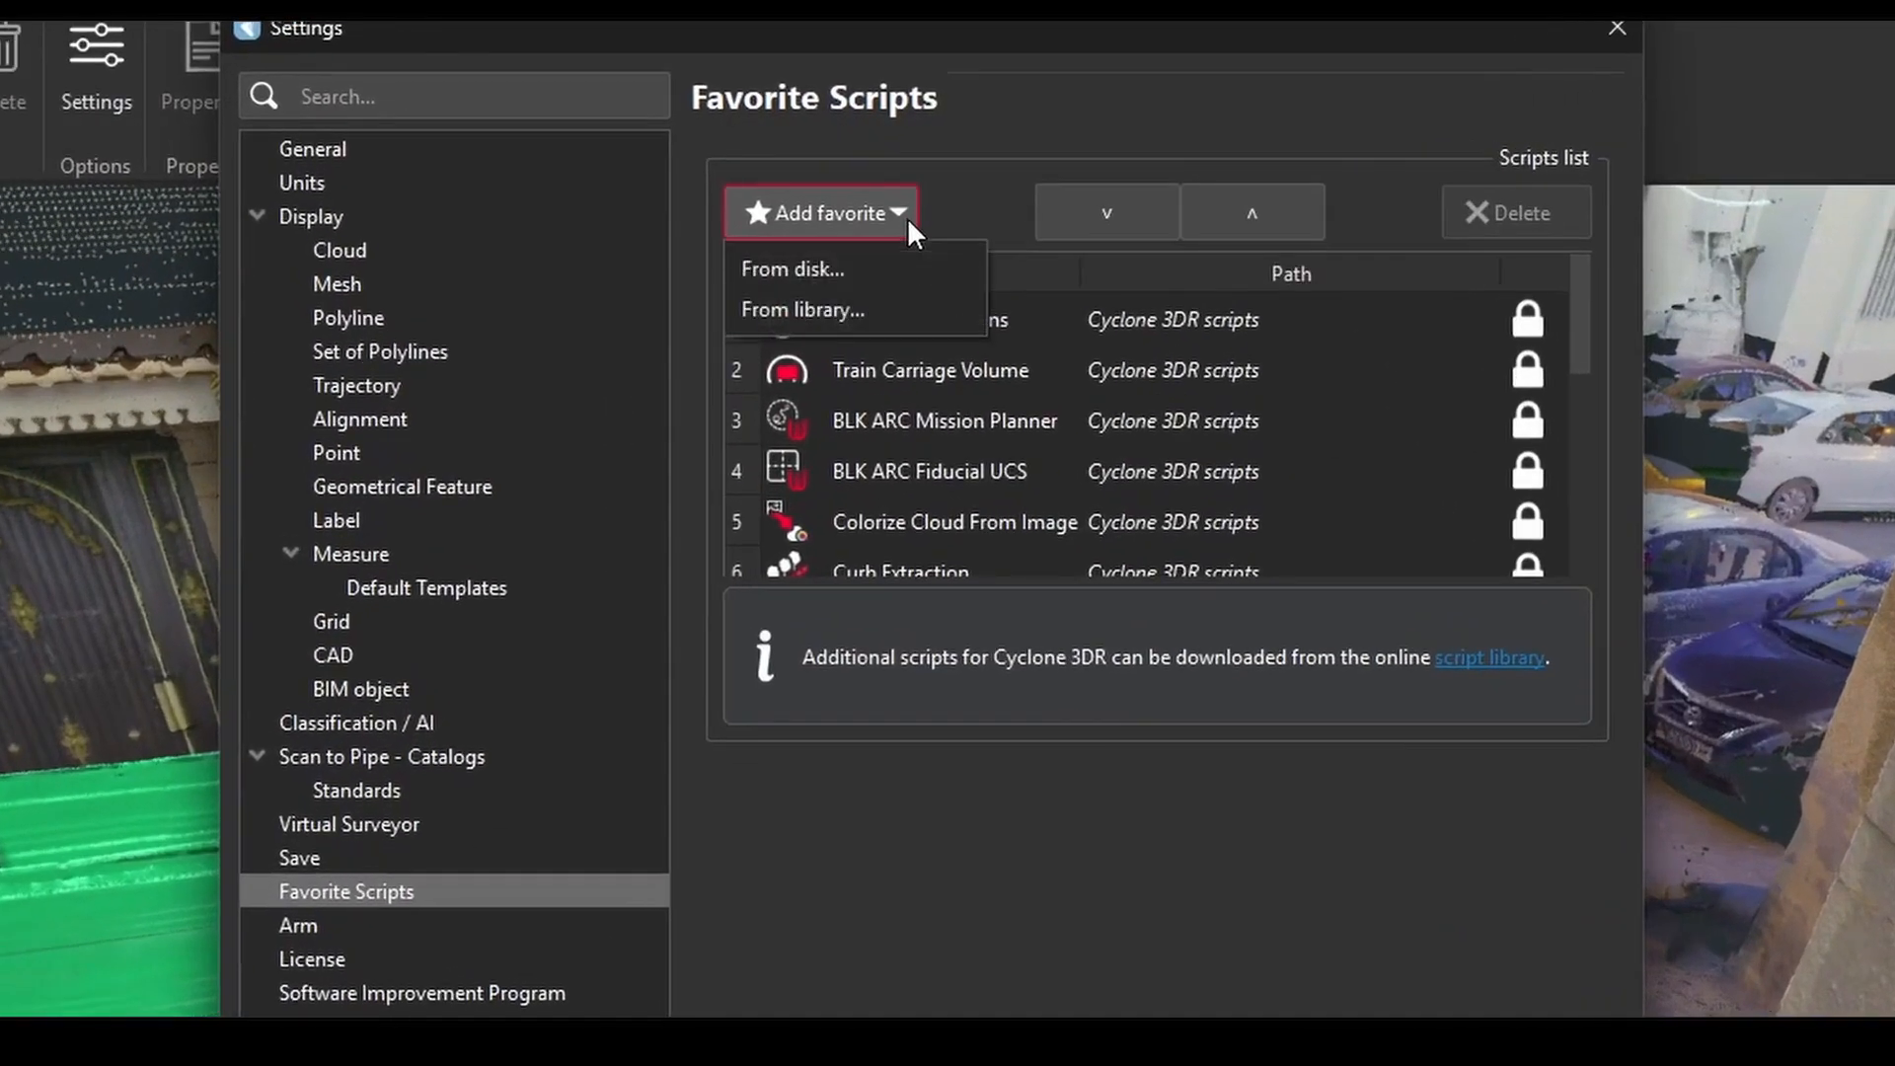
{"action": "left_click", "coordinate": [851, 267]}
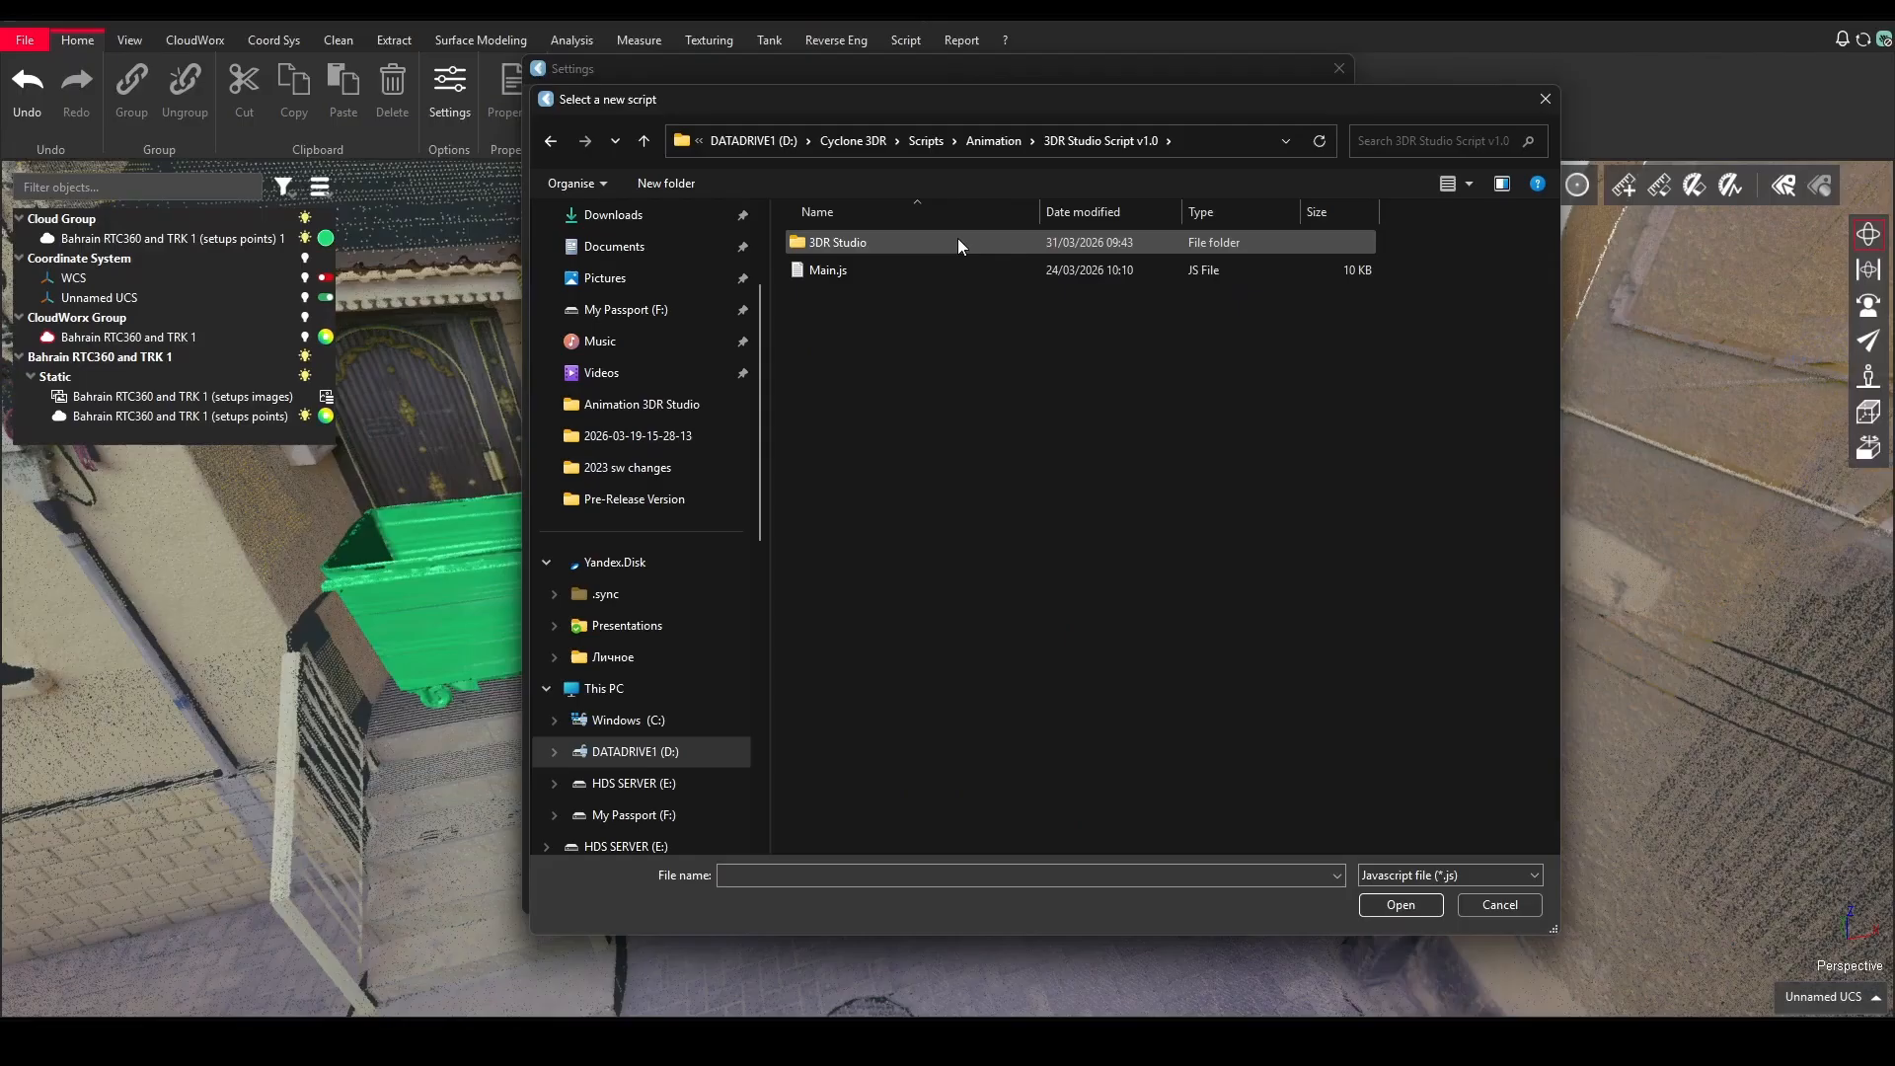
{"action": "left_click", "coordinate": [838, 271]}
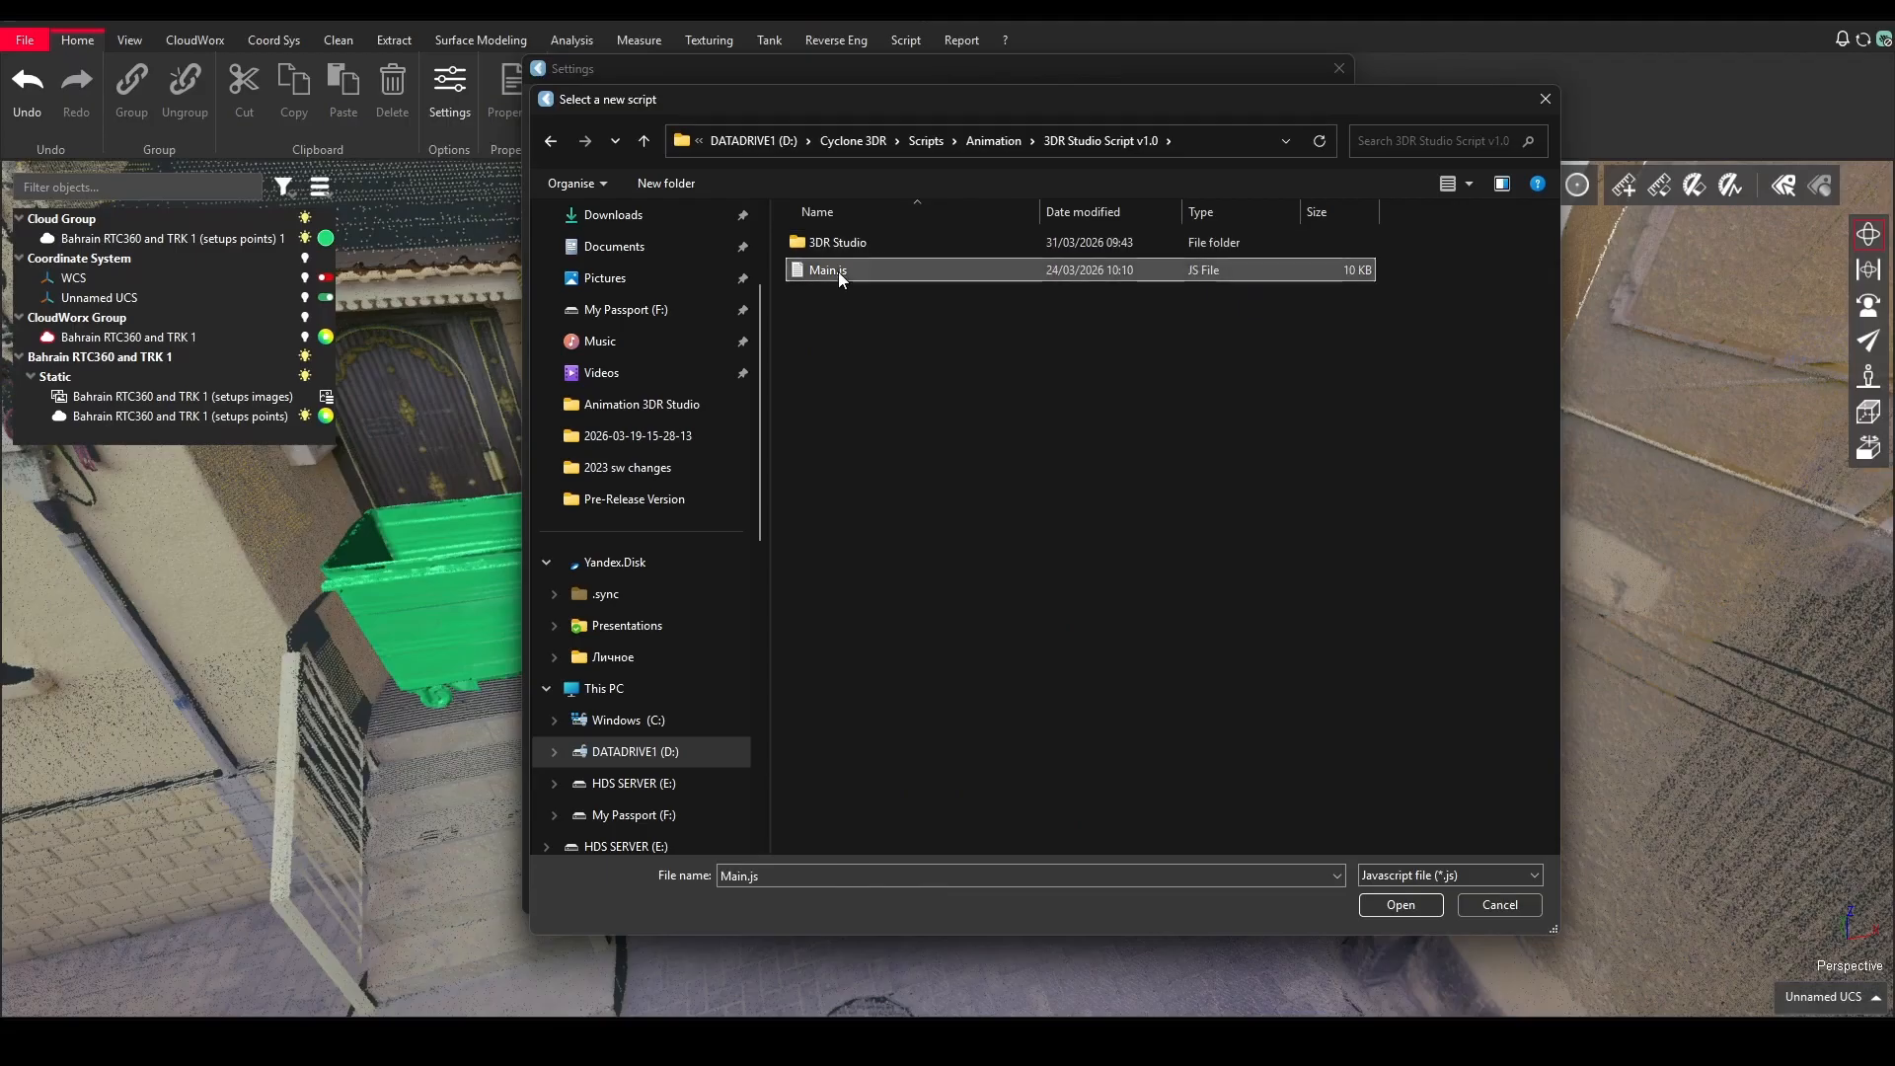
{"action": "left_click", "coordinate": [1386, 909]}
Step: Rename the newly added favorite script as 3DR Studio
{"action": "left_click_drag", "start_coordinate": [1319, 225], "coordinate": [1283, 370]}
{"action": "left_click", "coordinate": [908, 375]}
{"action": "left_click", "coordinate": [908, 375]}
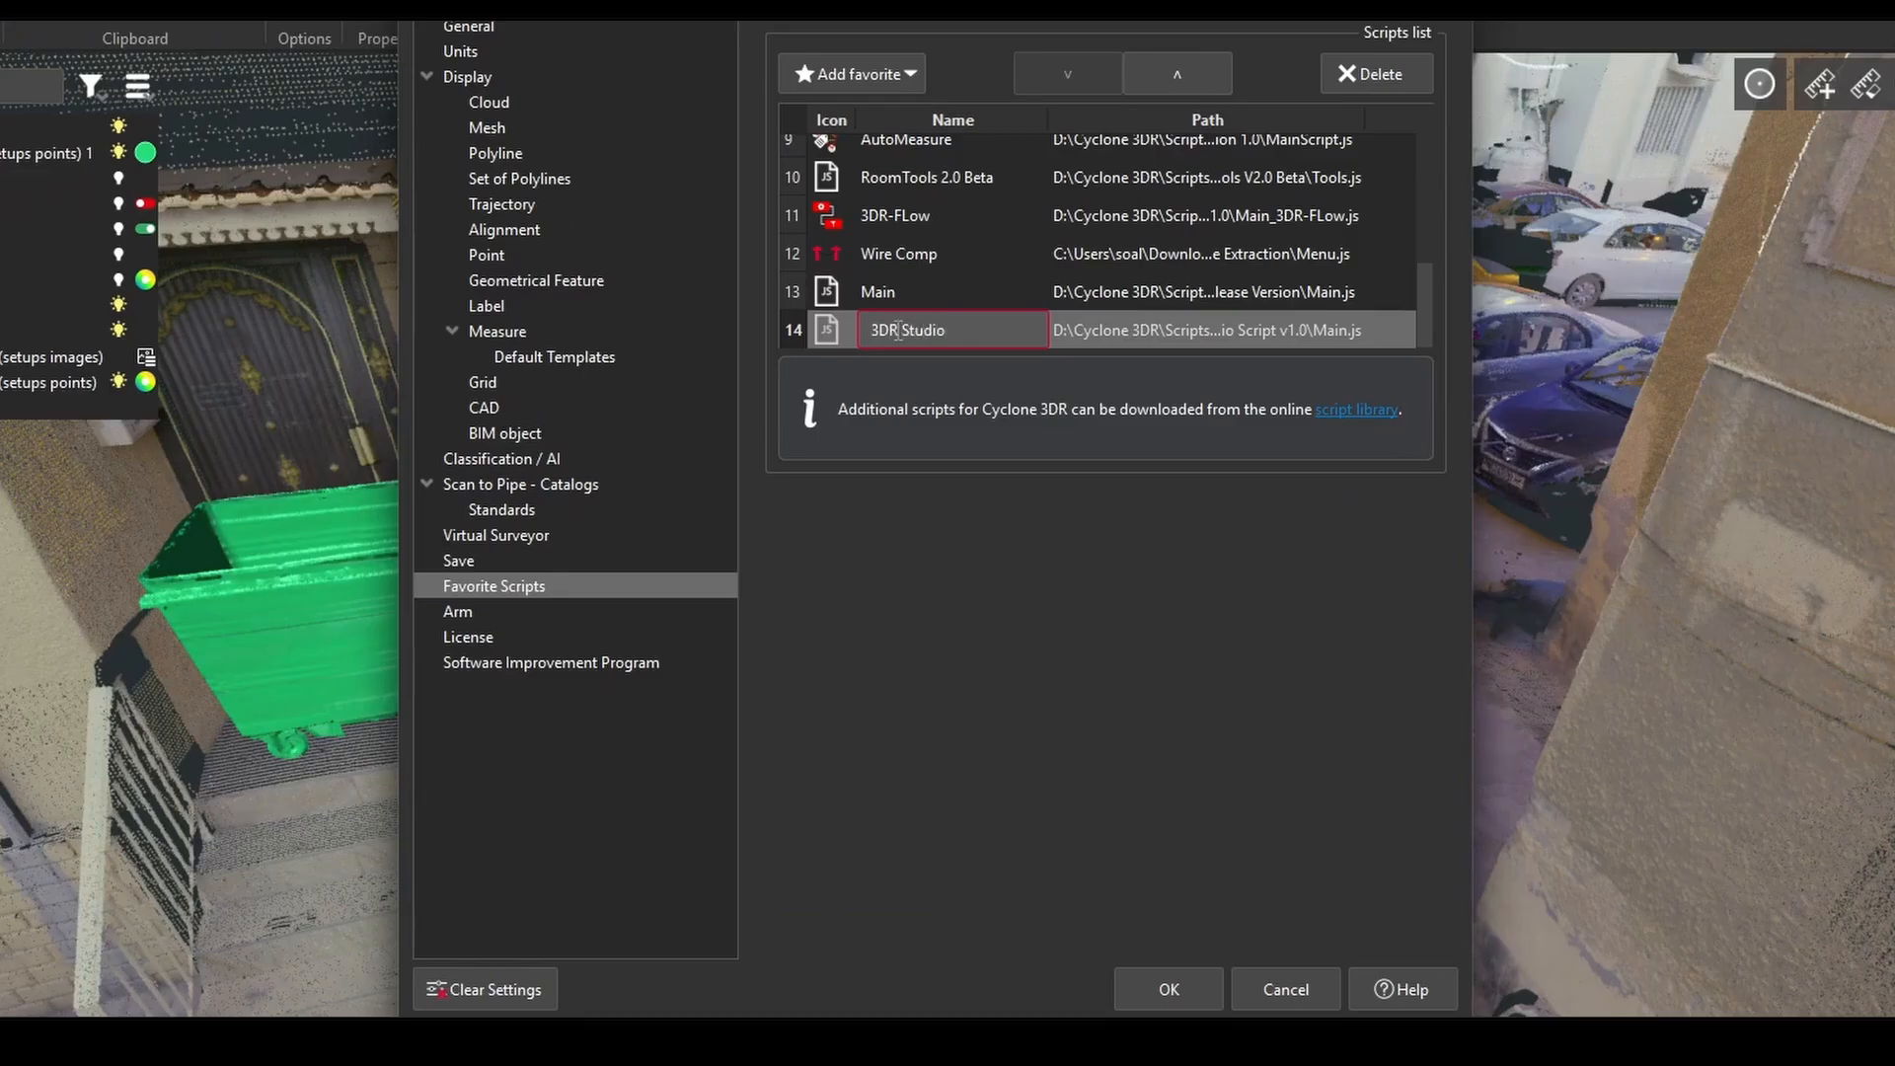
{"action": "type", "text": "3DR Studio"}
{"action": "key", "text": "Return"}
Step: Assign a custom icon image to the 3DR Studio favorite script and apply the settings
{"action": "double_click", "coordinate": [826, 328]}
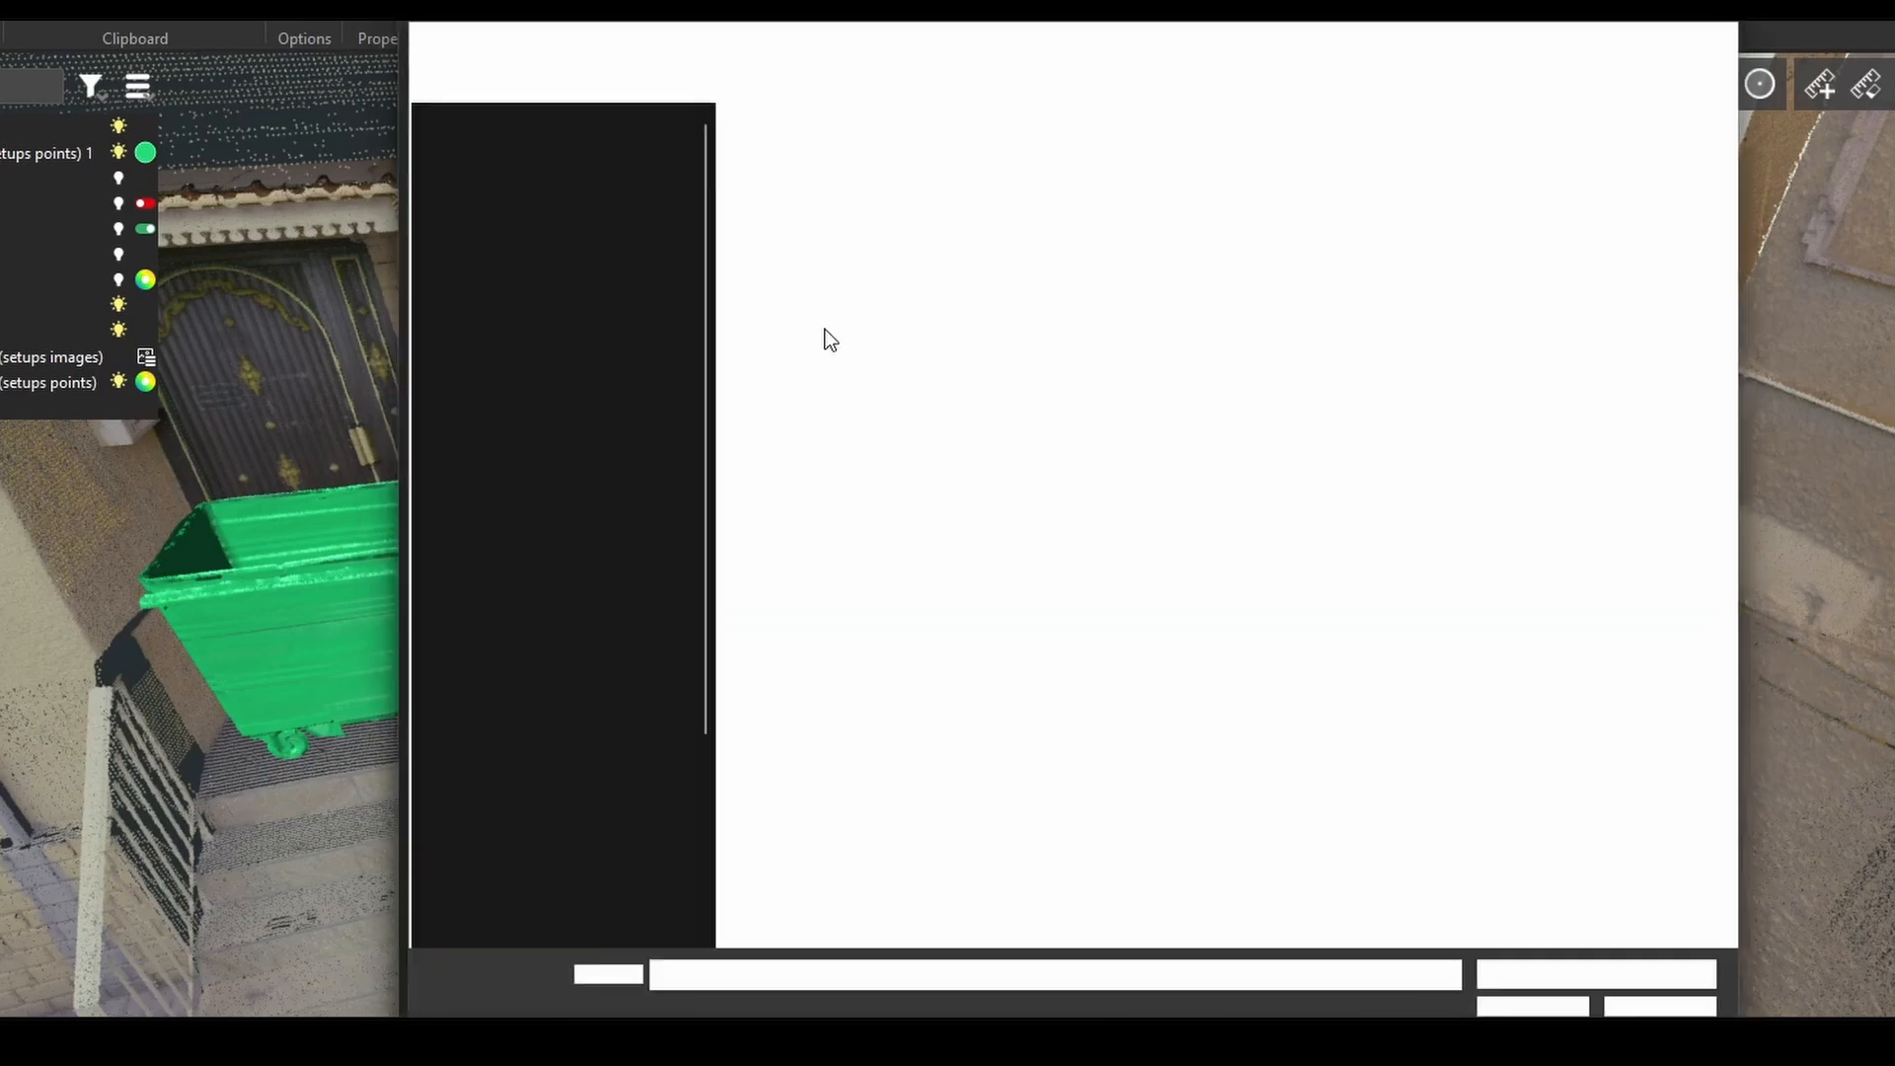
{"action": "left_click", "coordinate": [1518, 1009]}
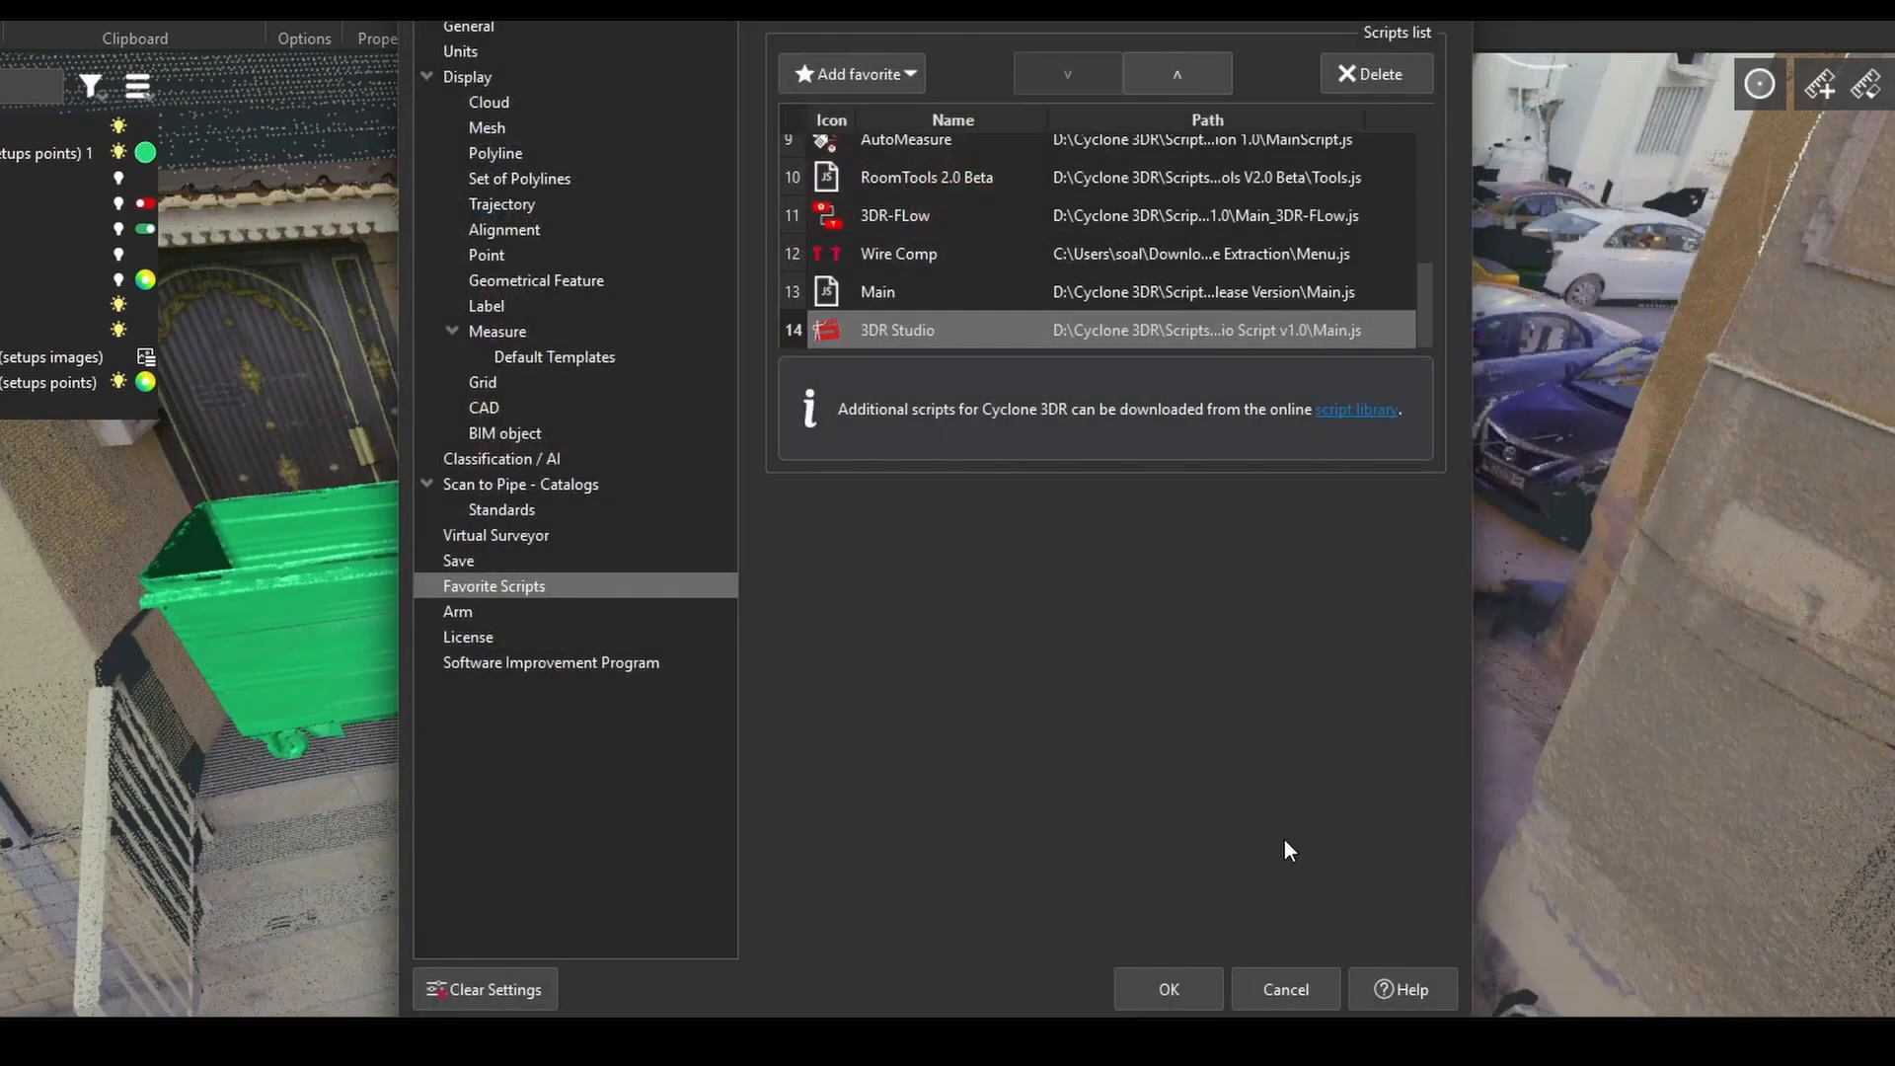
{"action": "left_click", "coordinate": [1180, 981]}
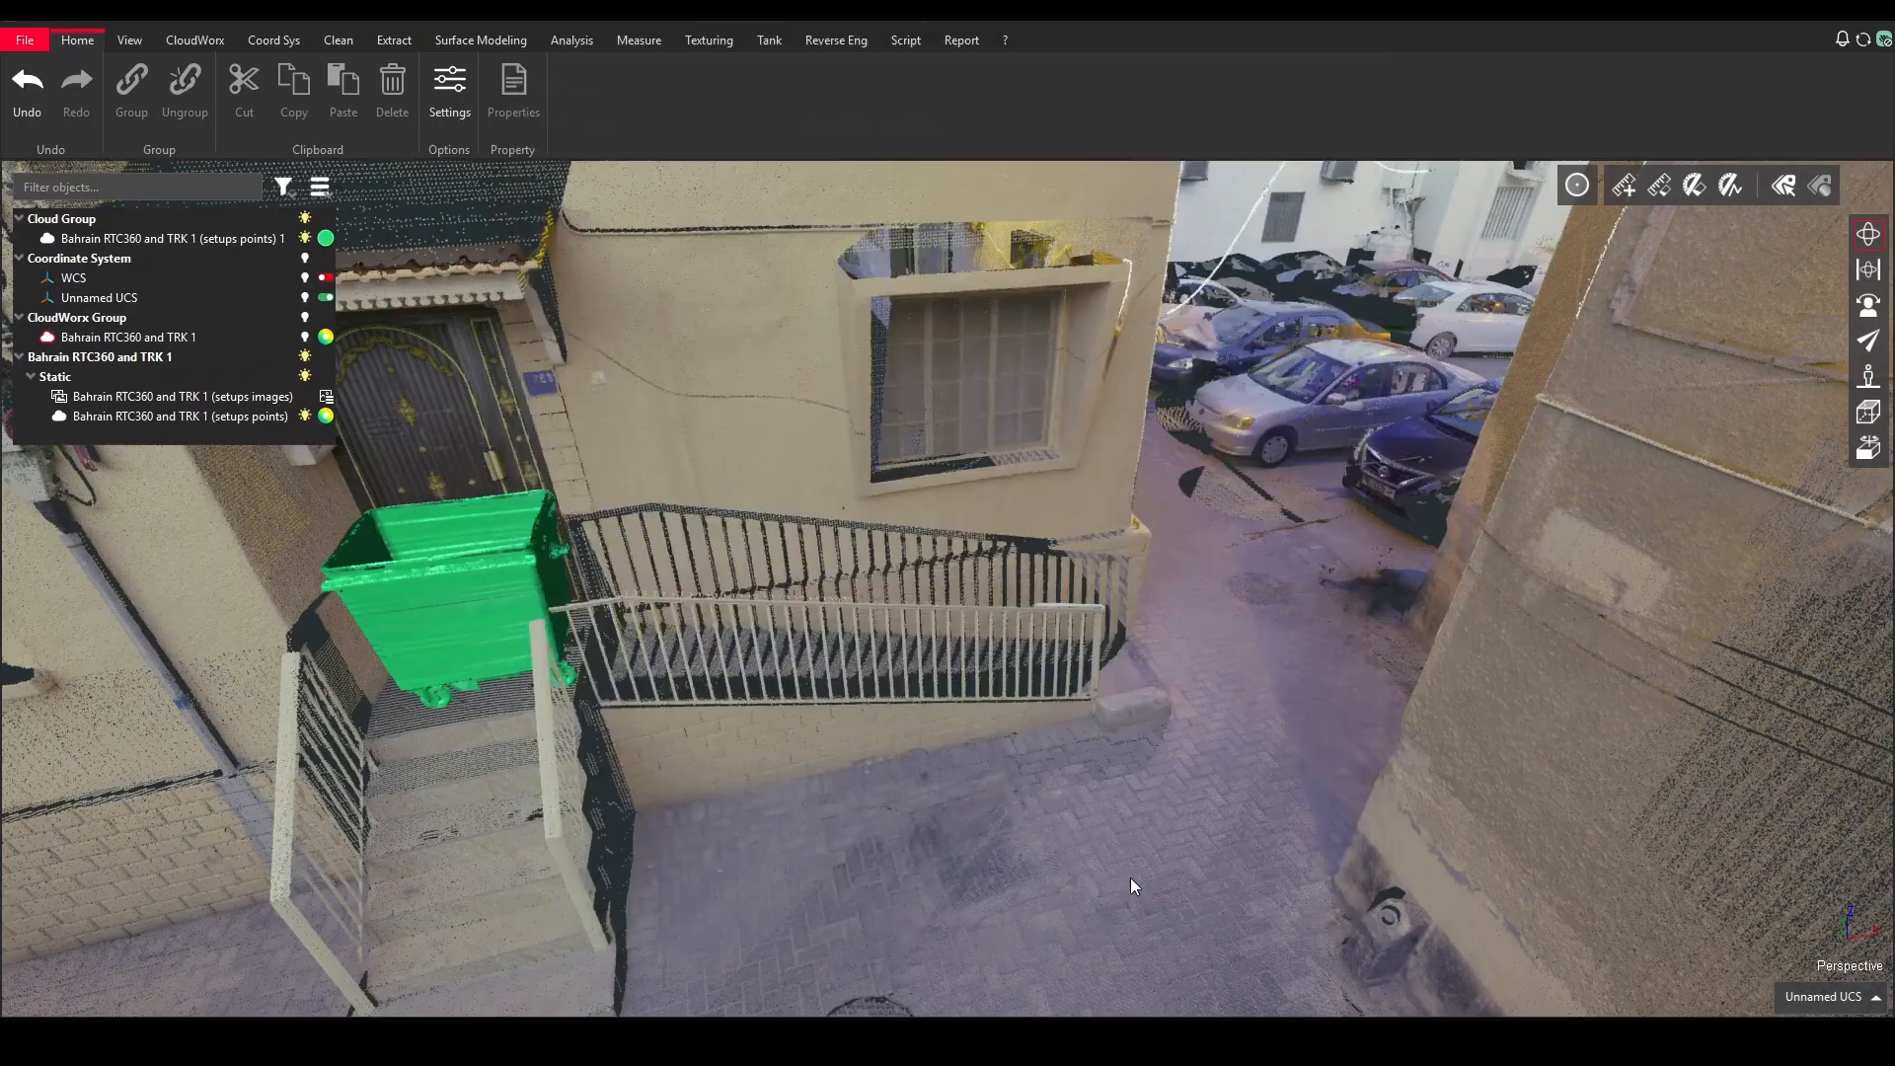
Step: Run the 3DR Studio script and choose to create a new project in the Project Manager stage
{"action": "left_click", "coordinate": [907, 40]}
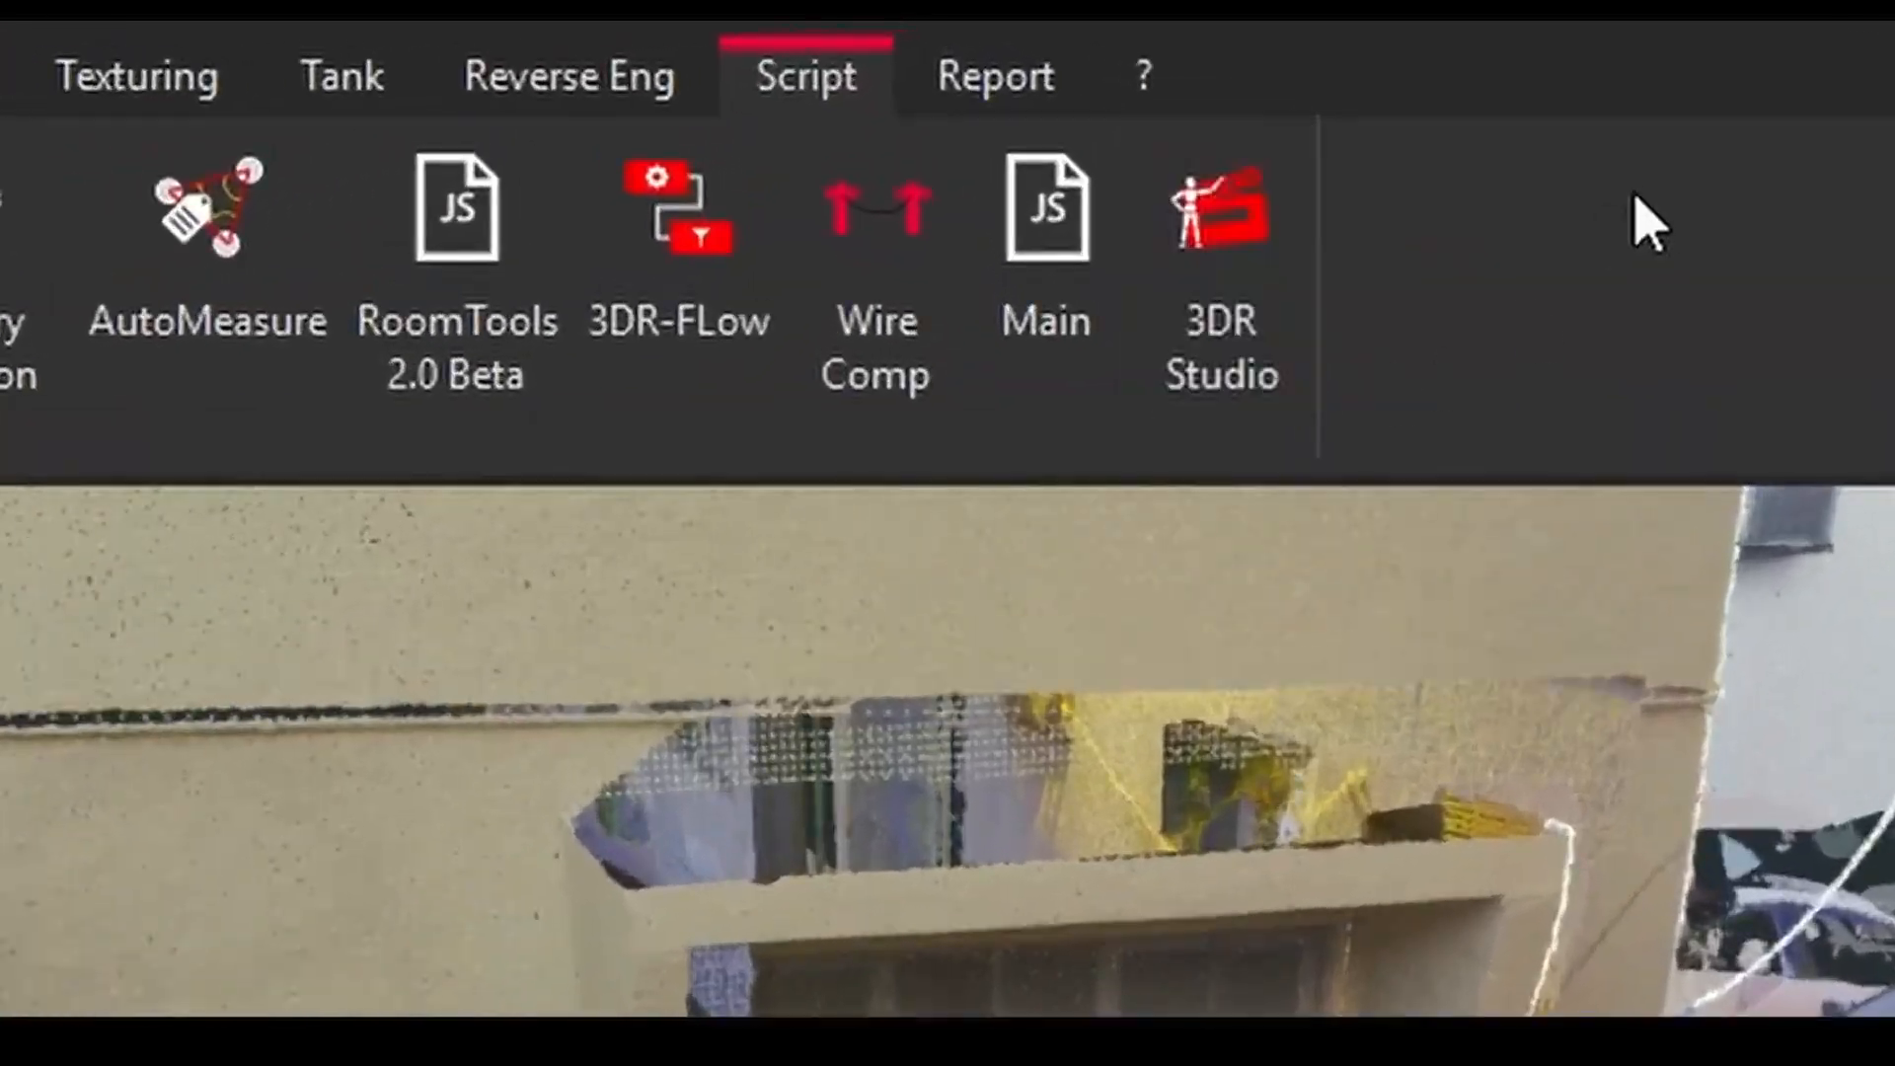
{"action": "left_click", "coordinate": [1264, 233]}
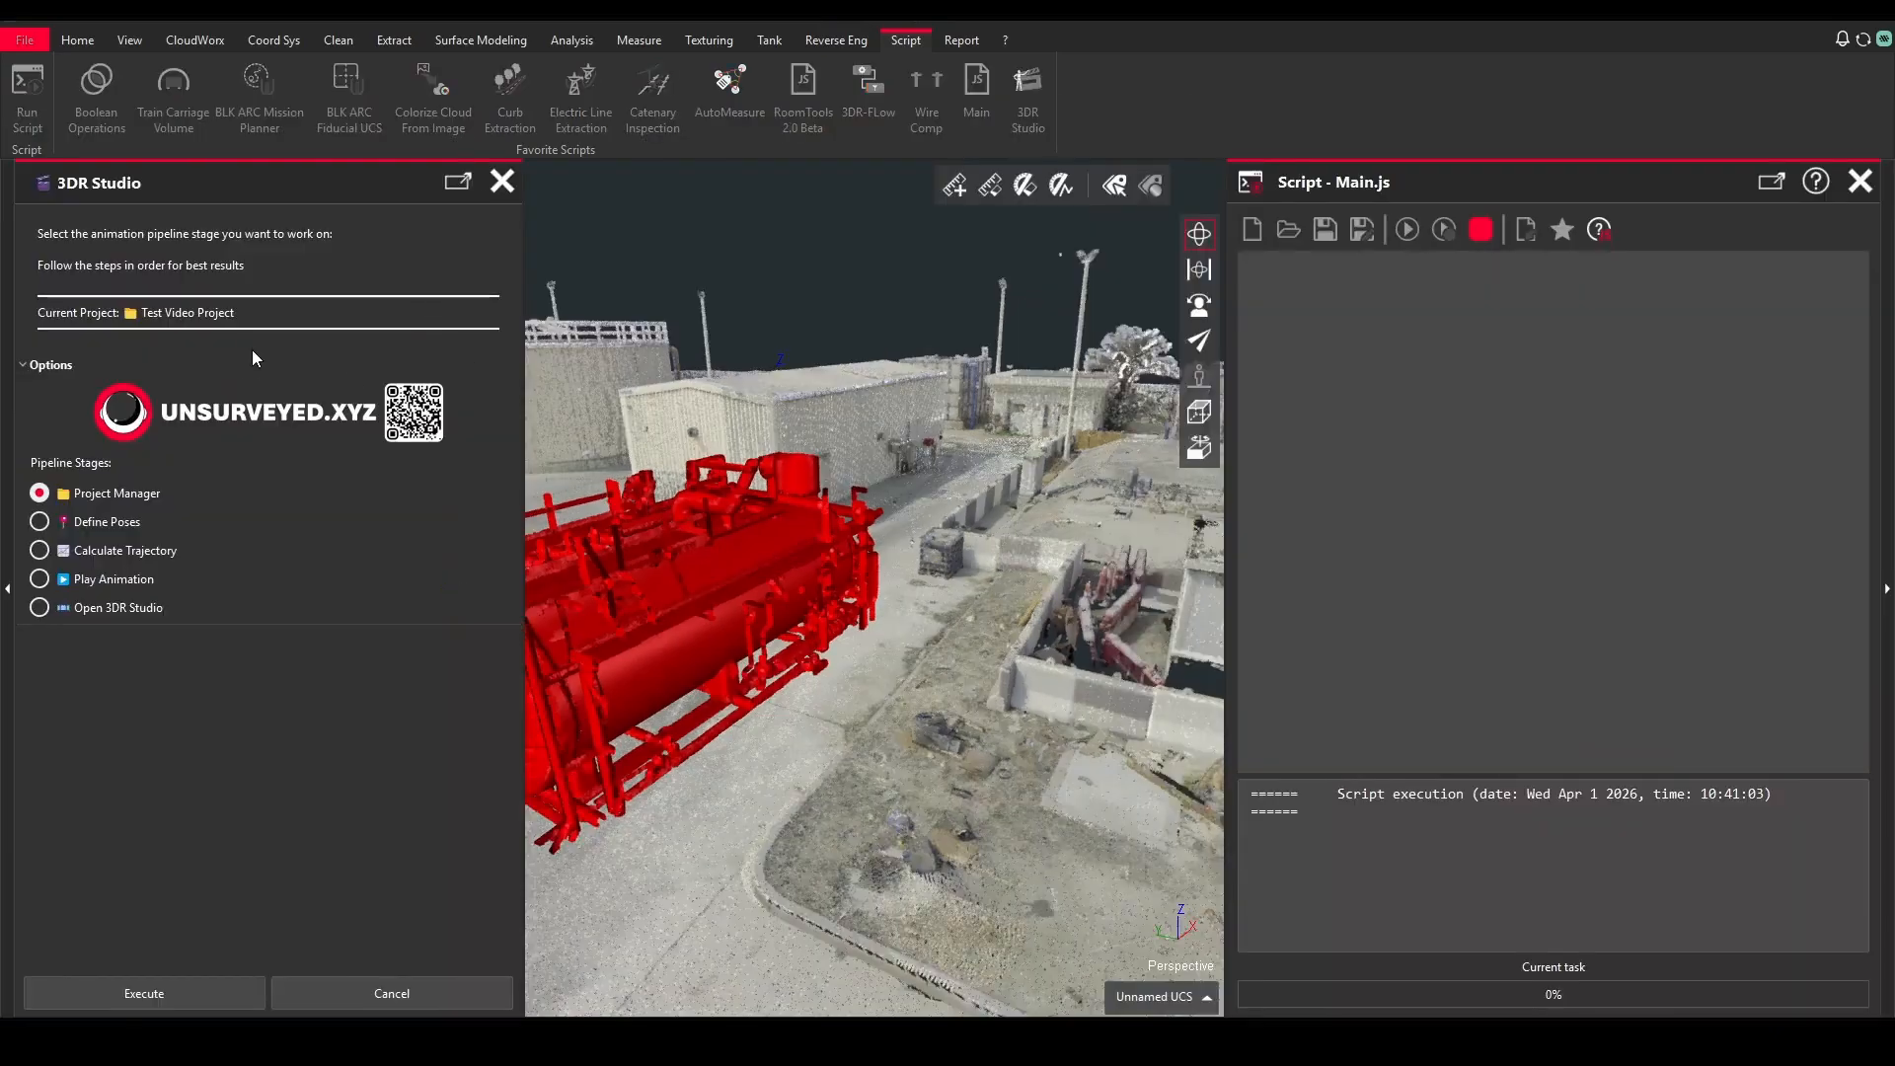
{"action": "left_click", "coordinate": [144, 993]}
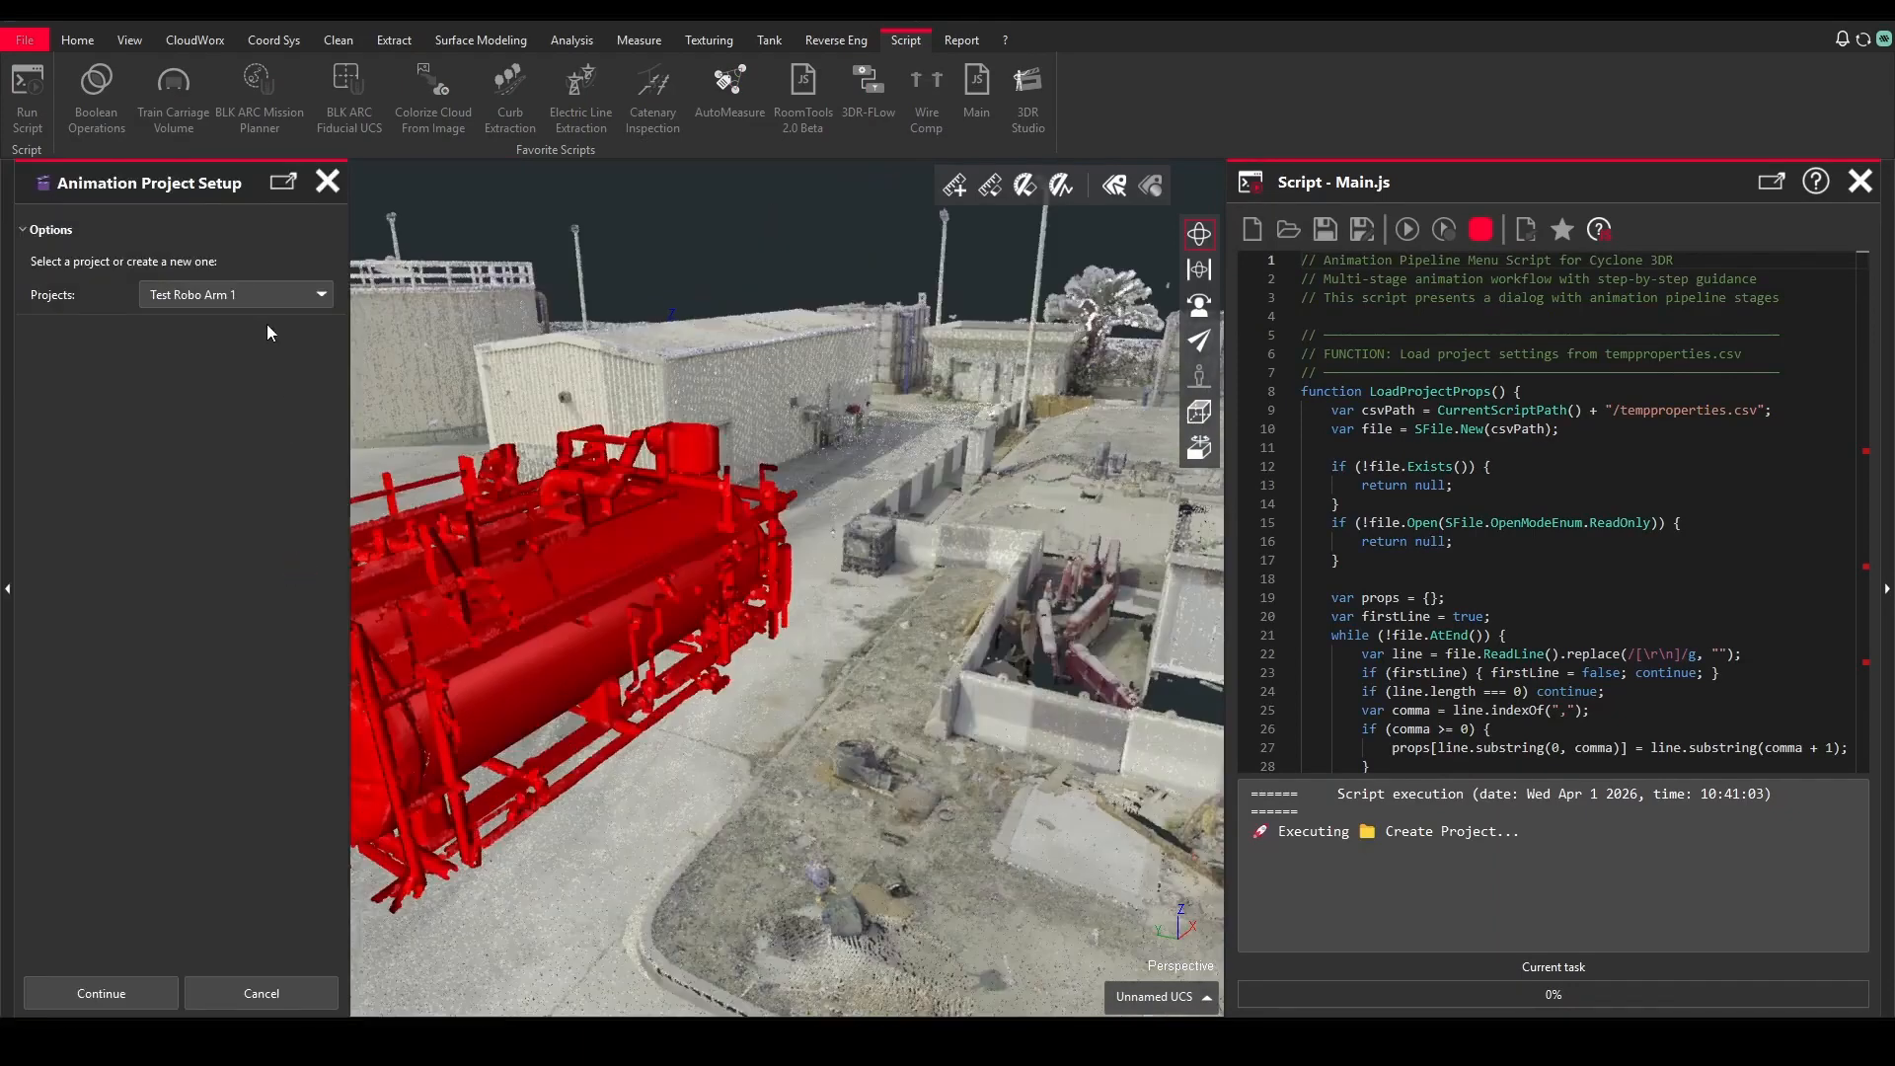
{"action": "left_click", "coordinate": [296, 294]}
{"action": "scroll", "coordinate": [283, 512], "scroll_direction": "down", "scroll_amount": 2}
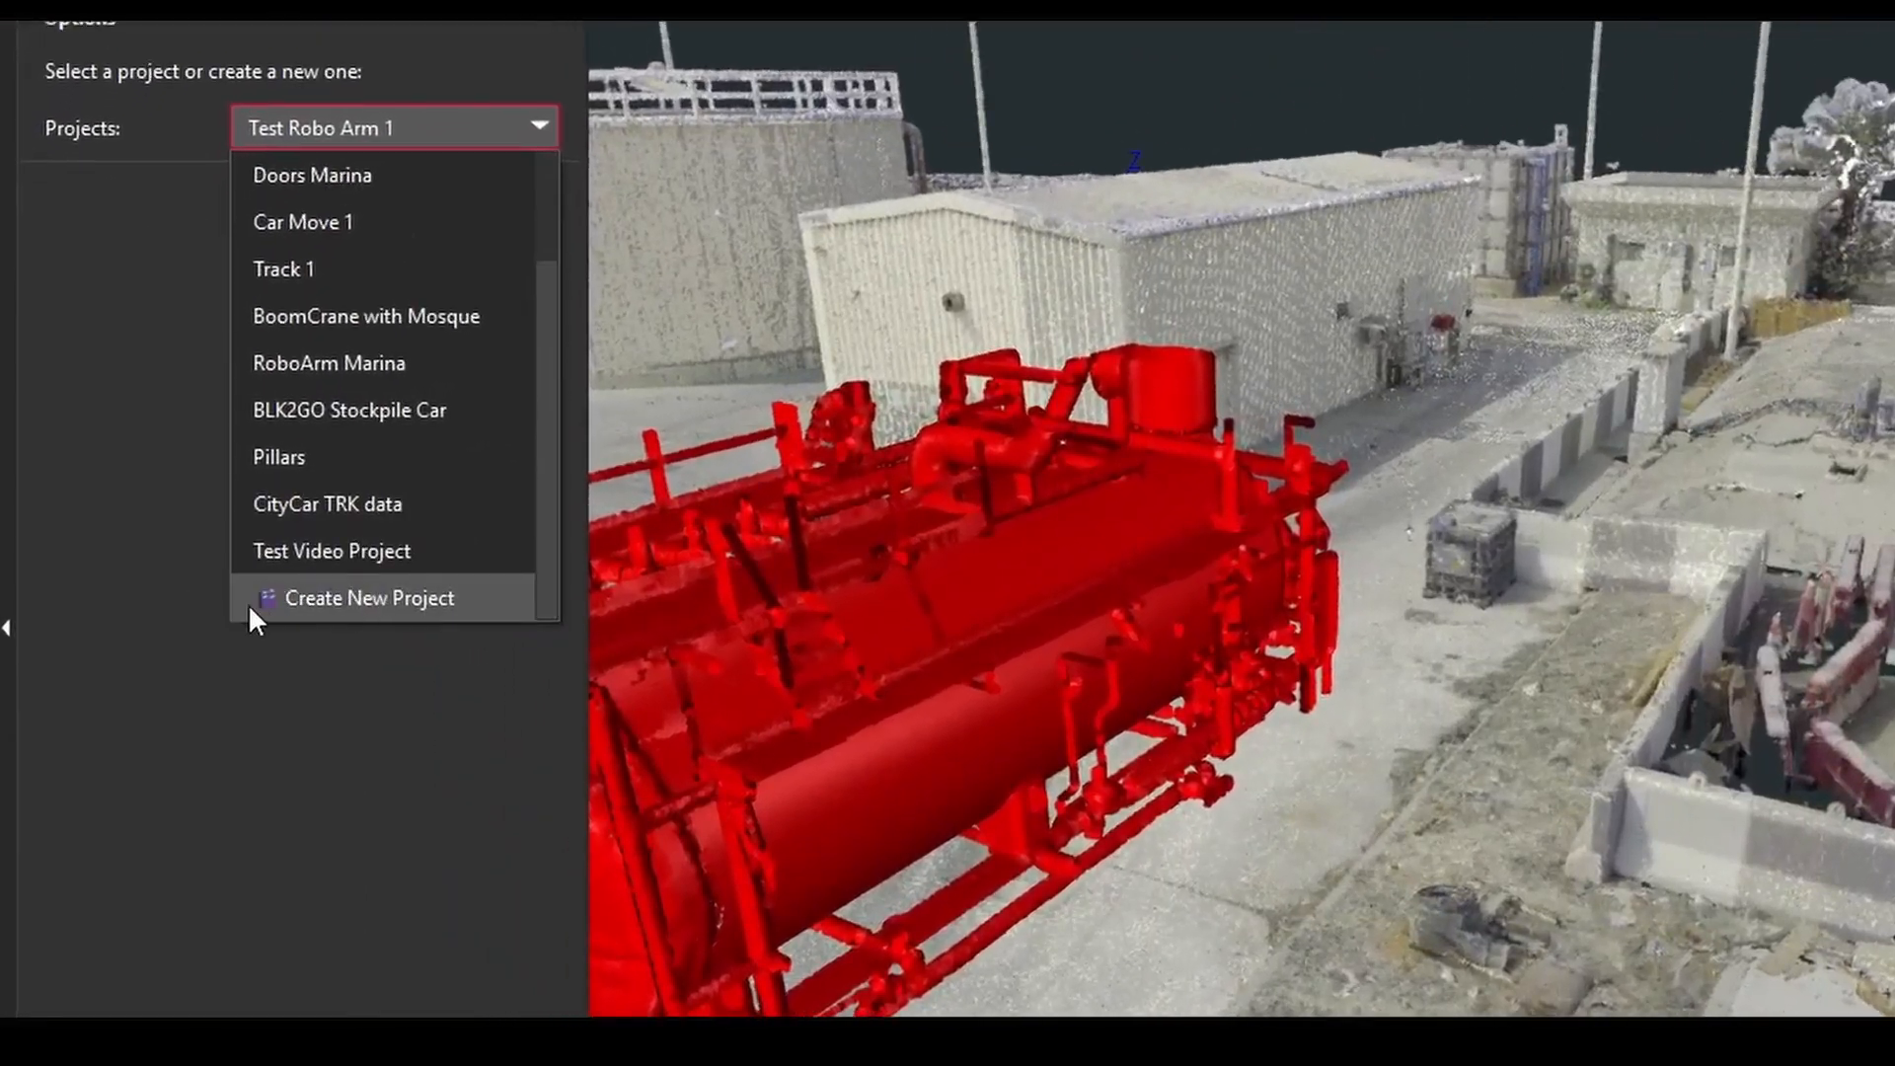
{"action": "left_click", "coordinate": [475, 598]}
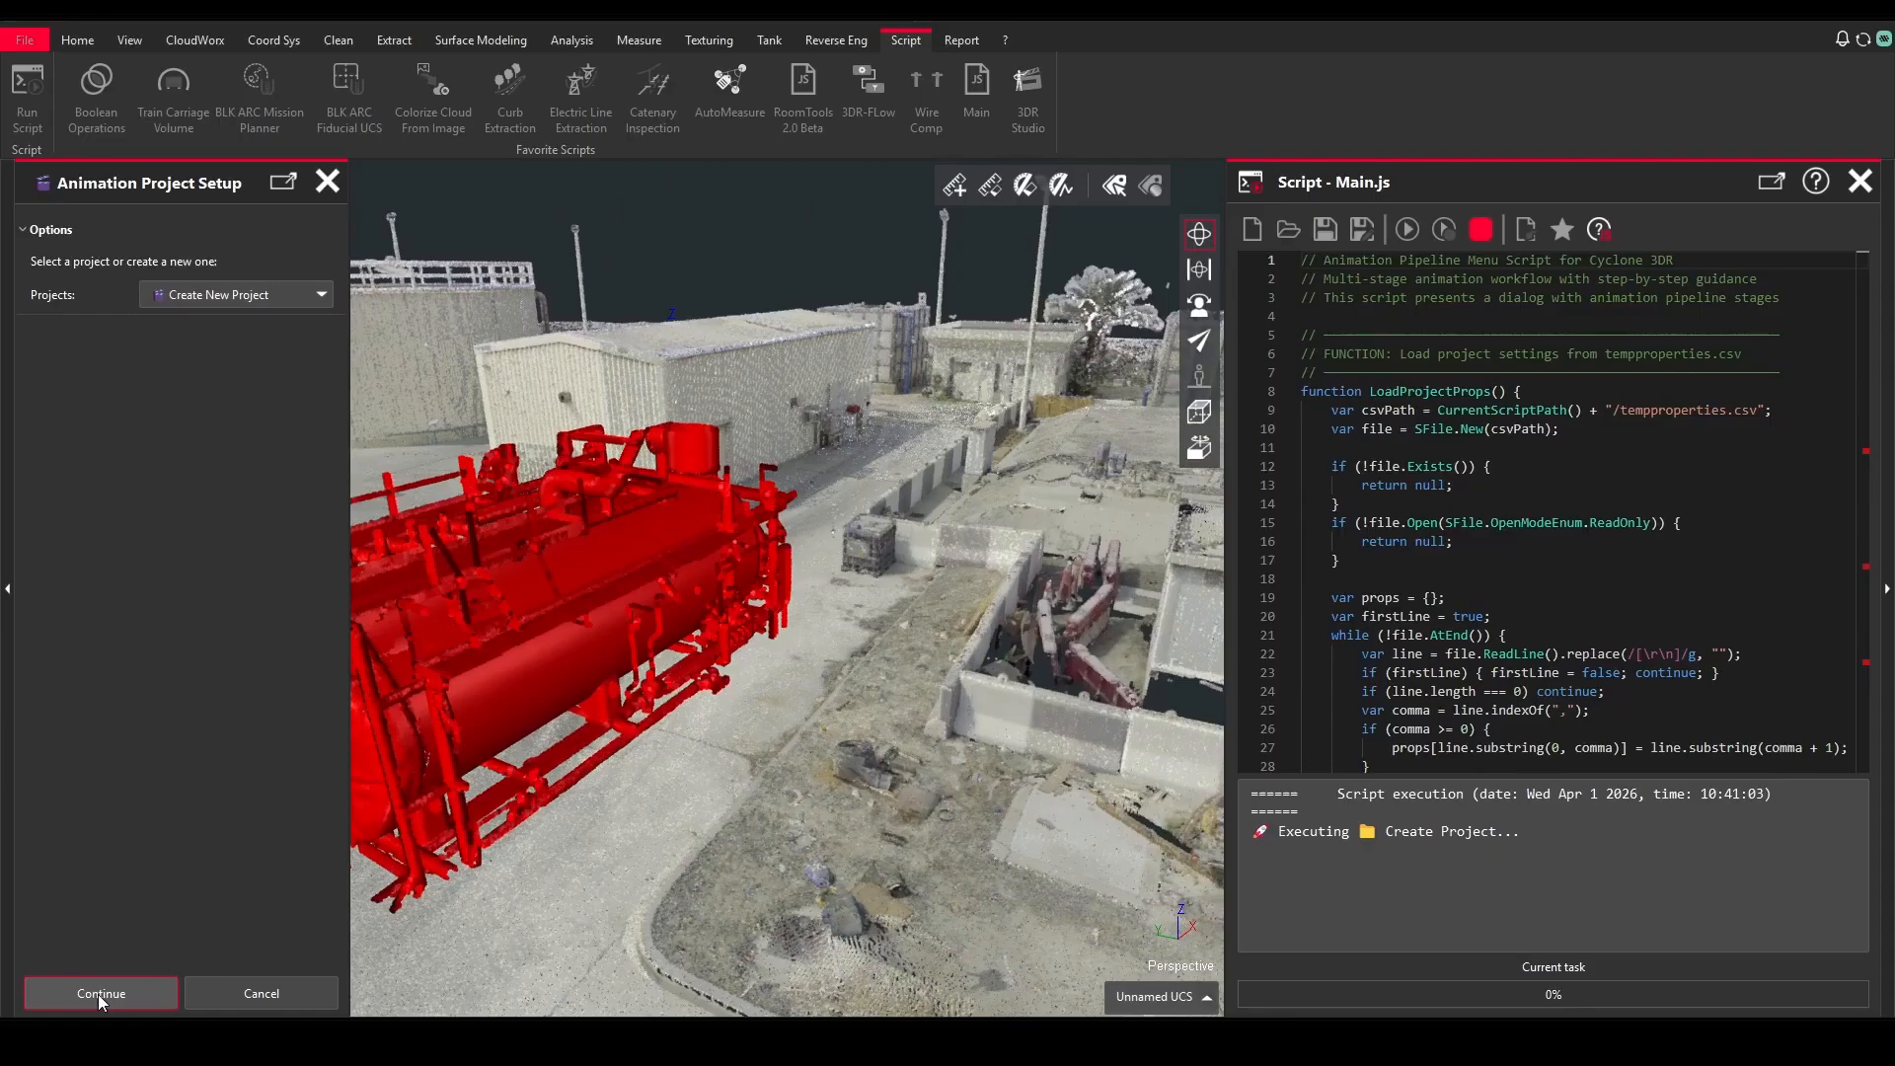
{"action": "left_click", "coordinate": [102, 1000]}
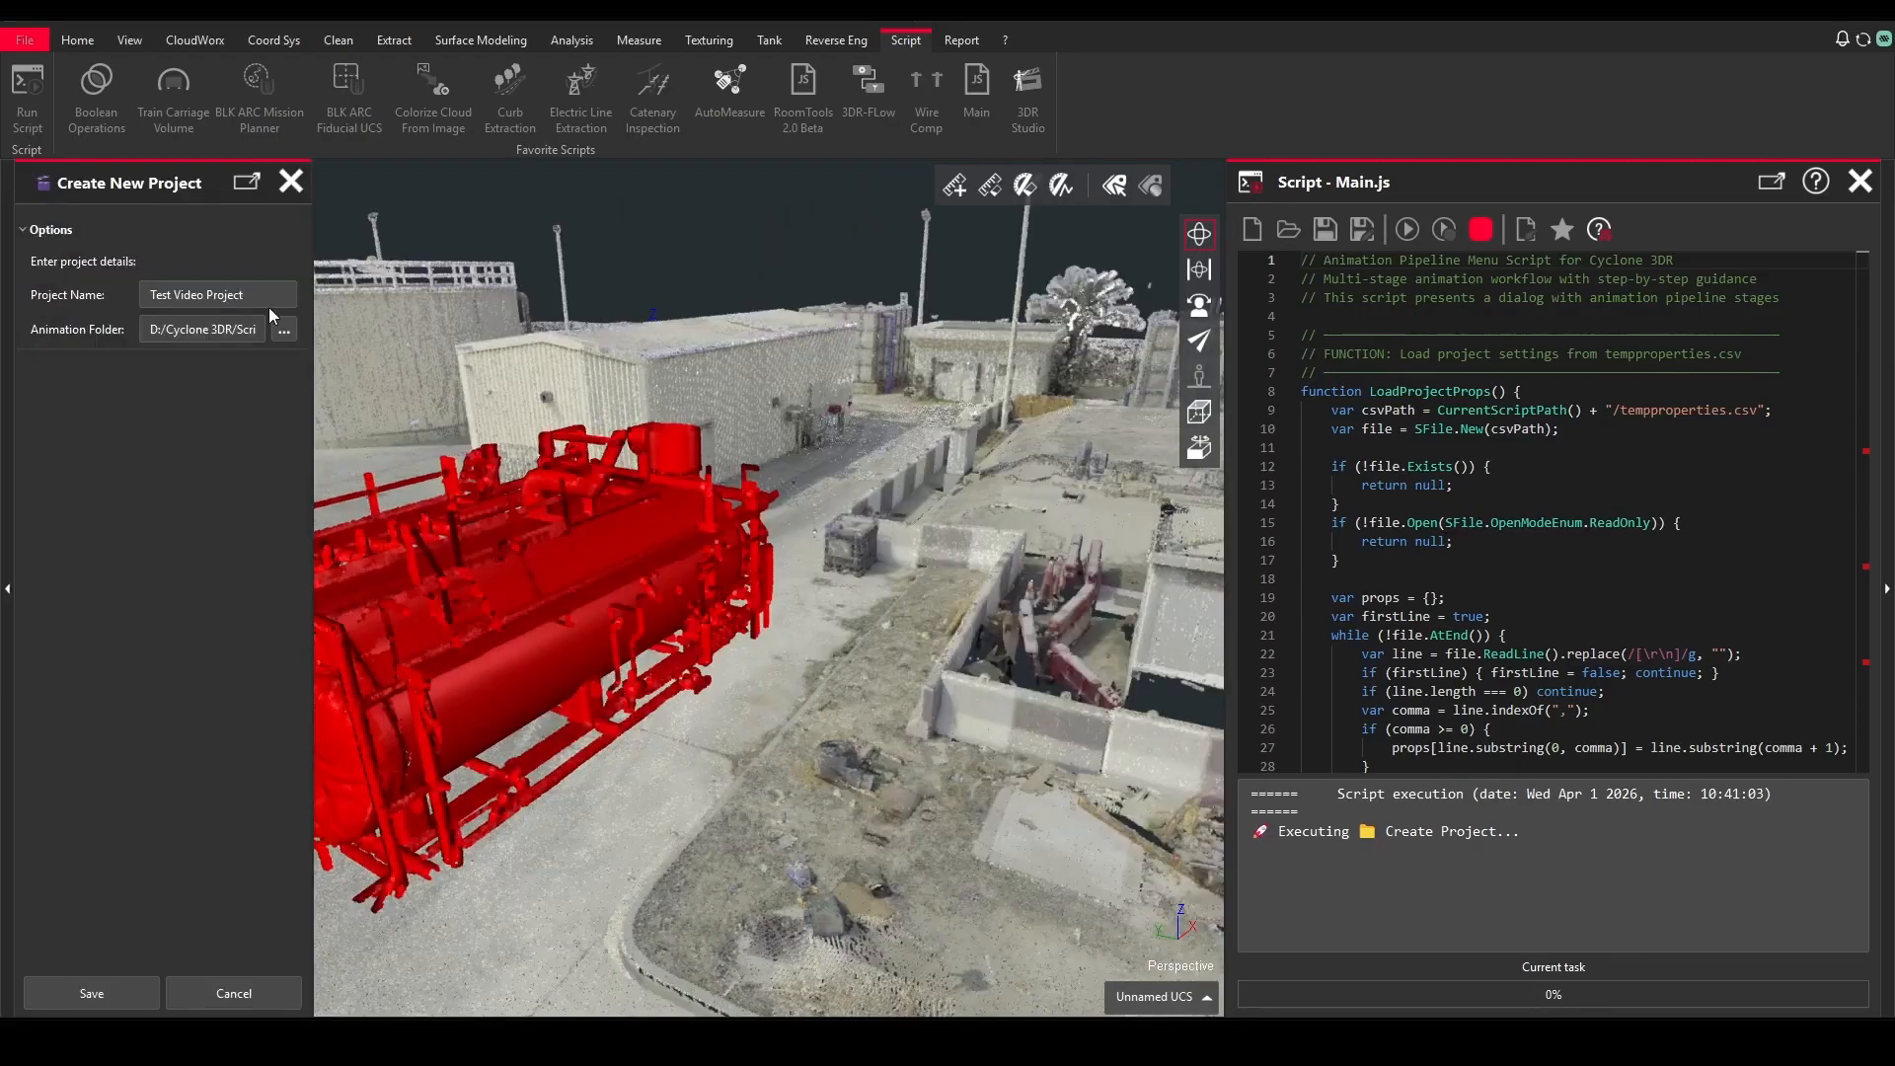
Step: Name the project Pump Animation, set its animation folder to Pump Animation, and save it
{"action": "left_click", "coordinate": [261, 292]}
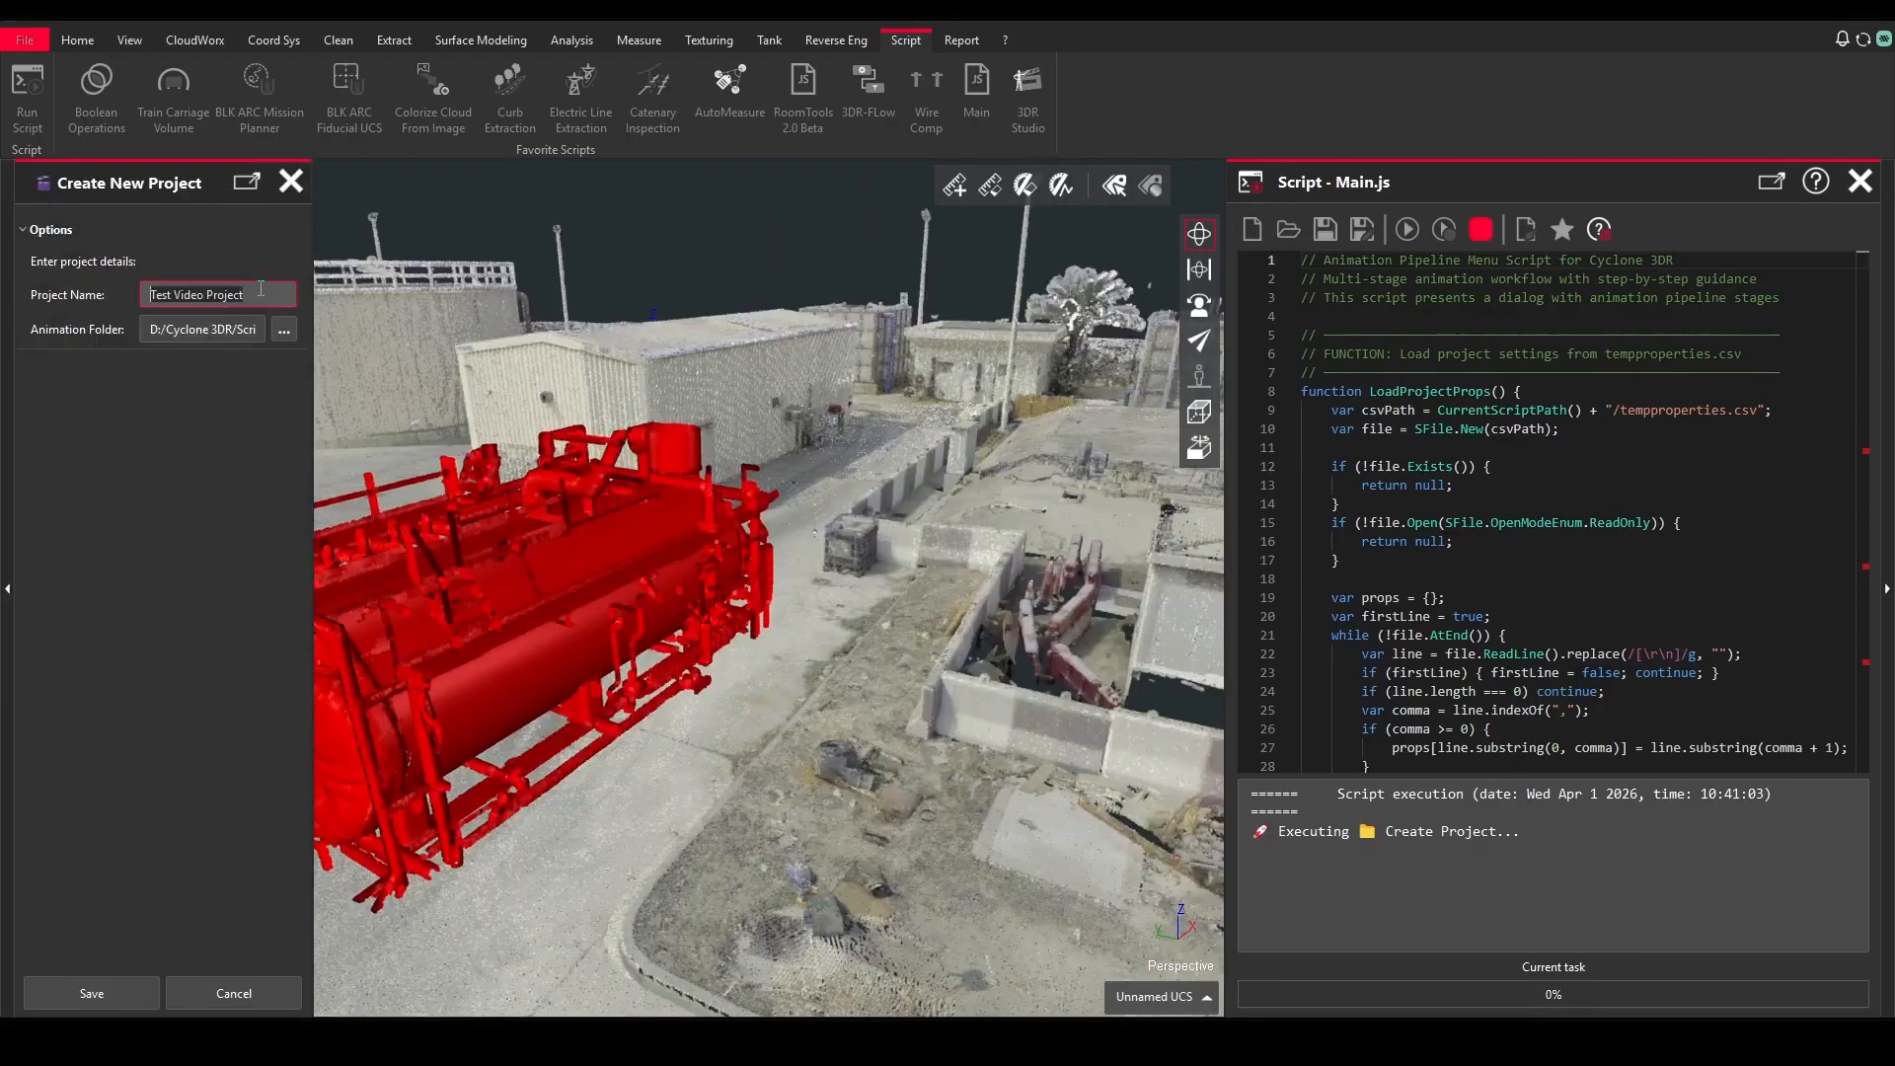
{"action": "type", "text": "Pump Animation"}
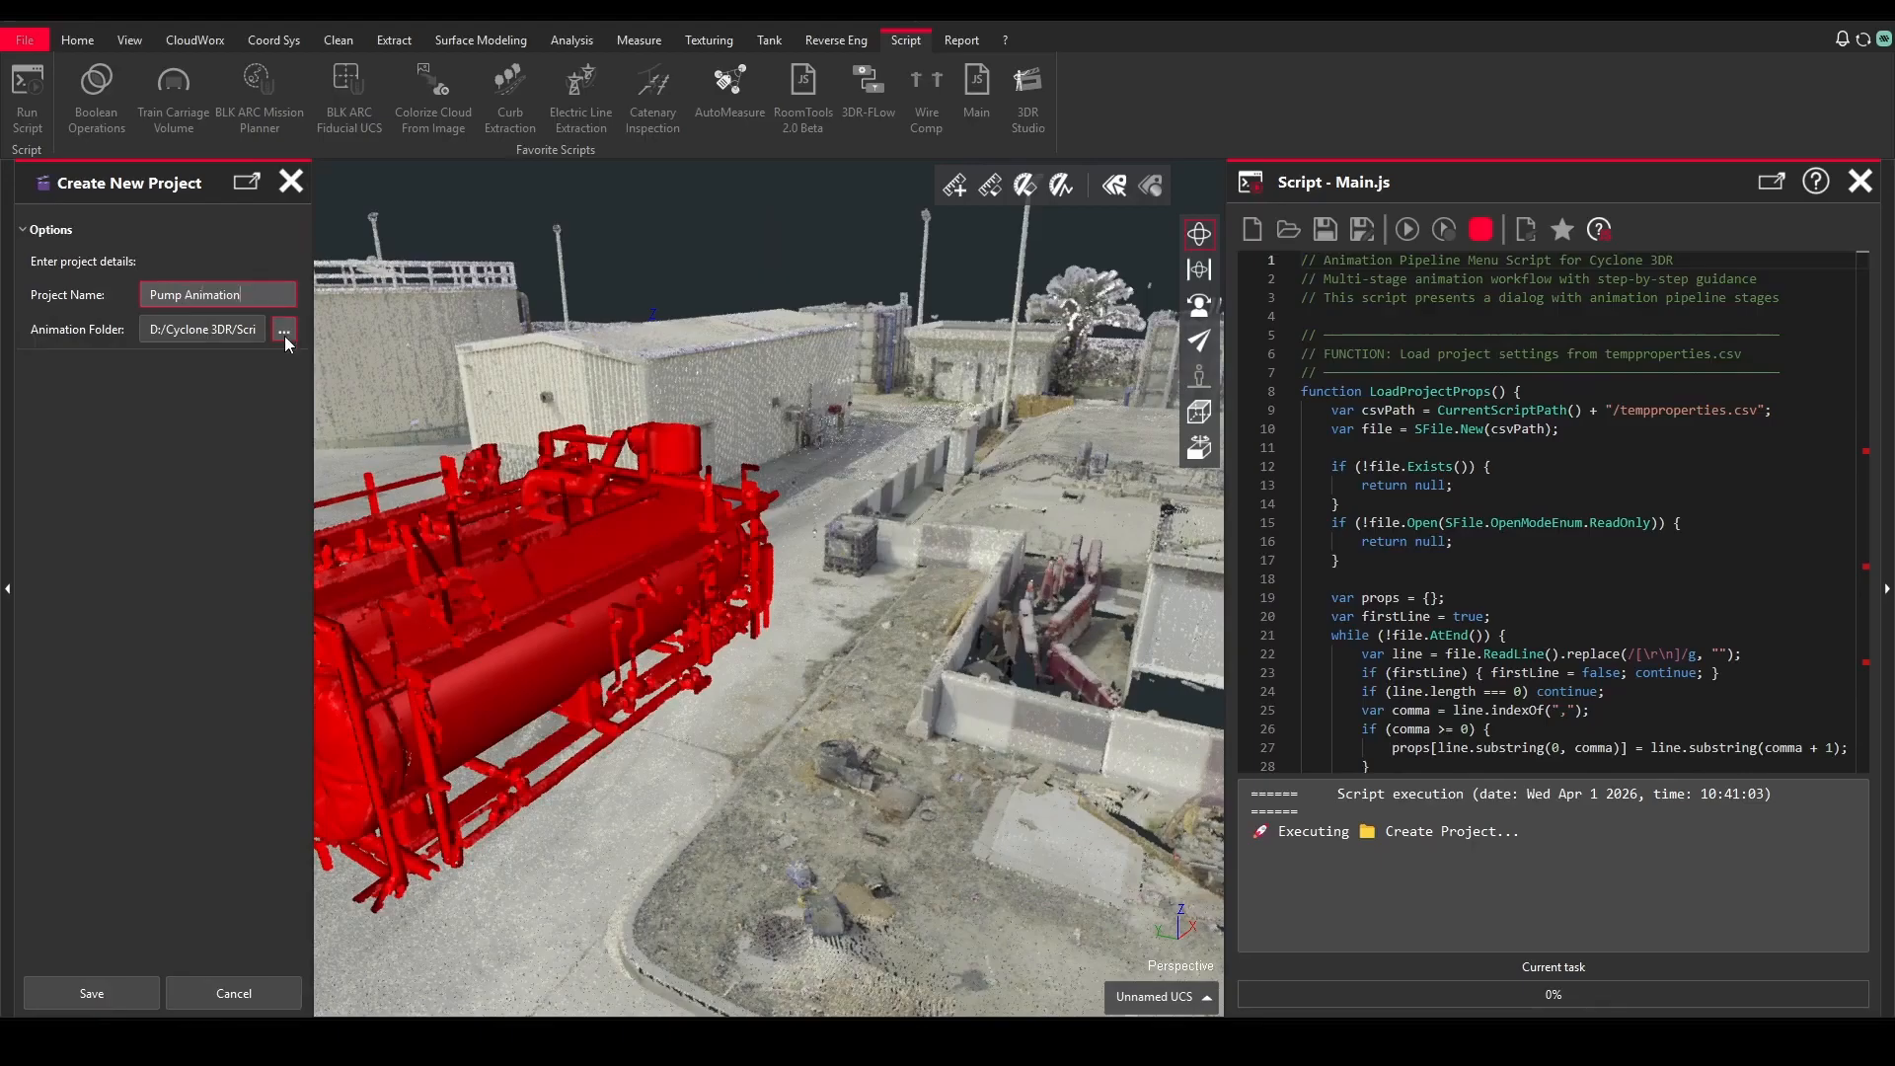
{"action": "left_click", "coordinate": [285, 330]}
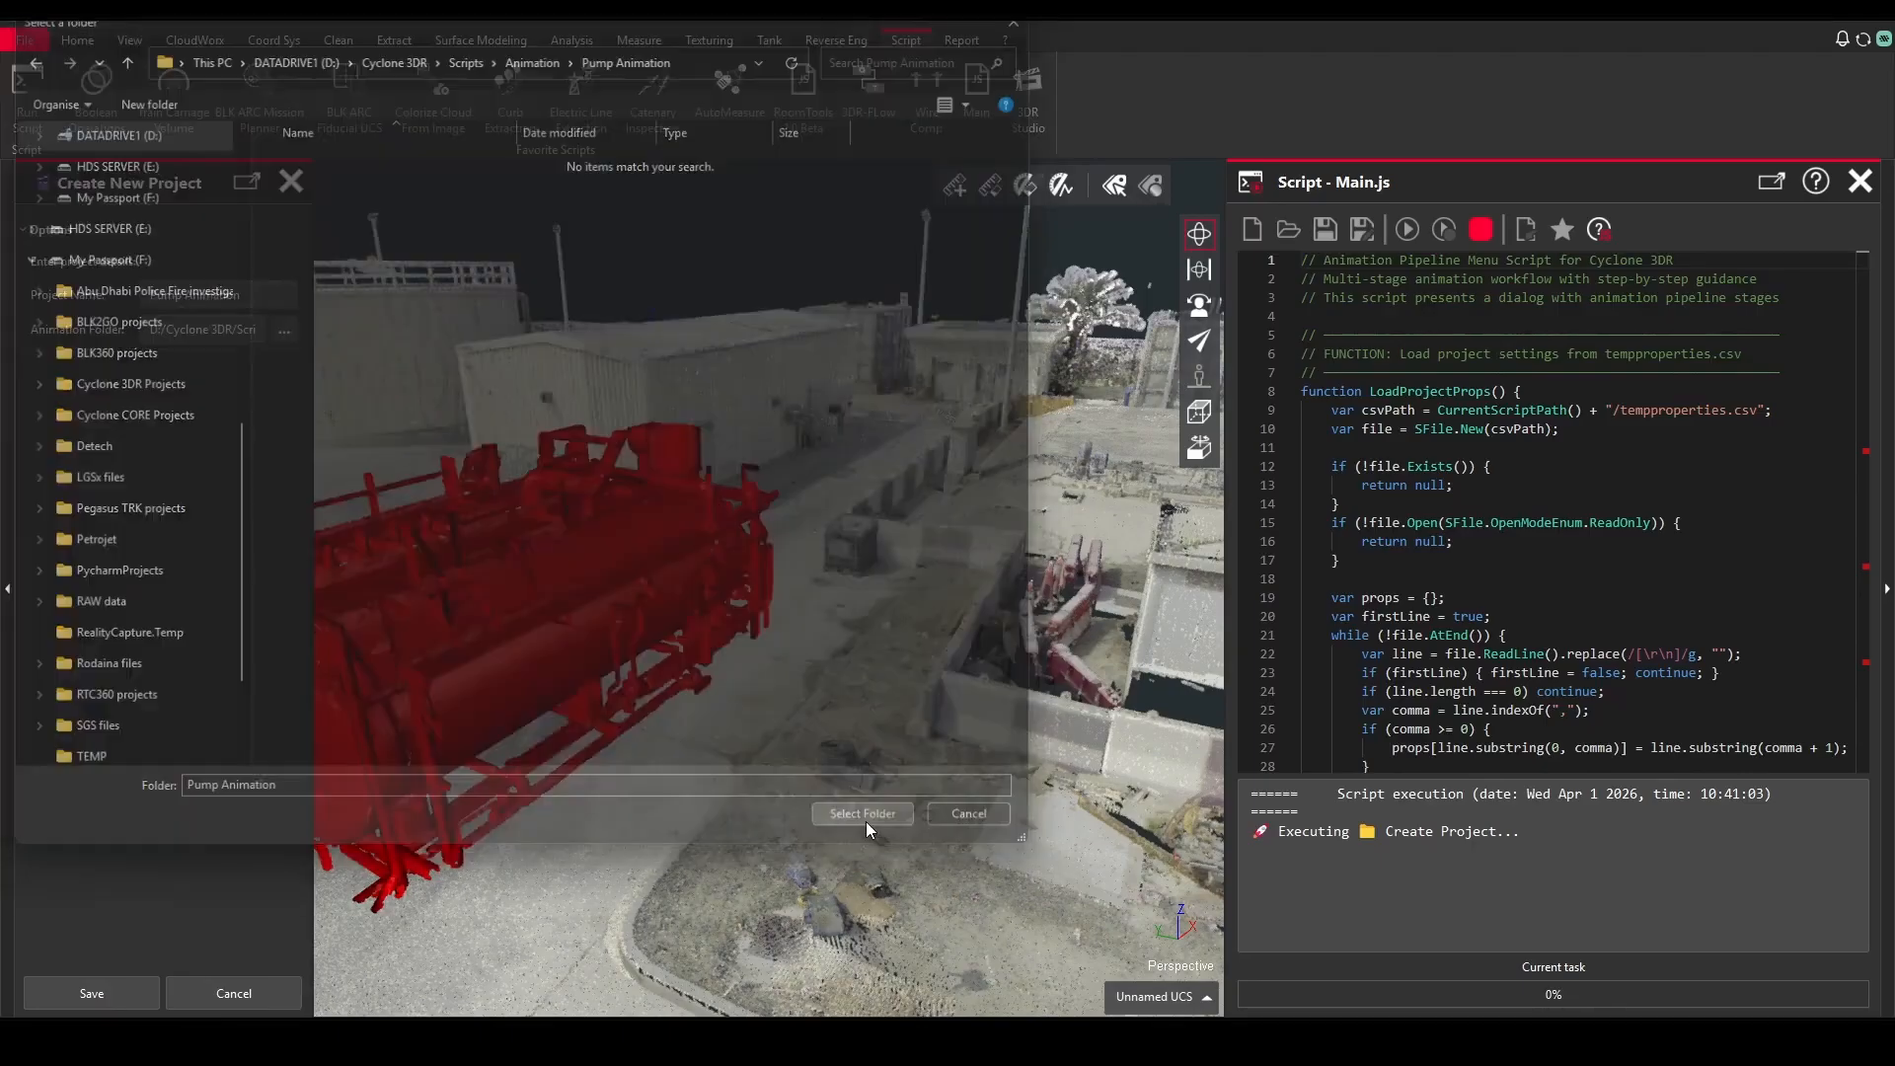
{"action": "left_click", "coordinate": [865, 815]}
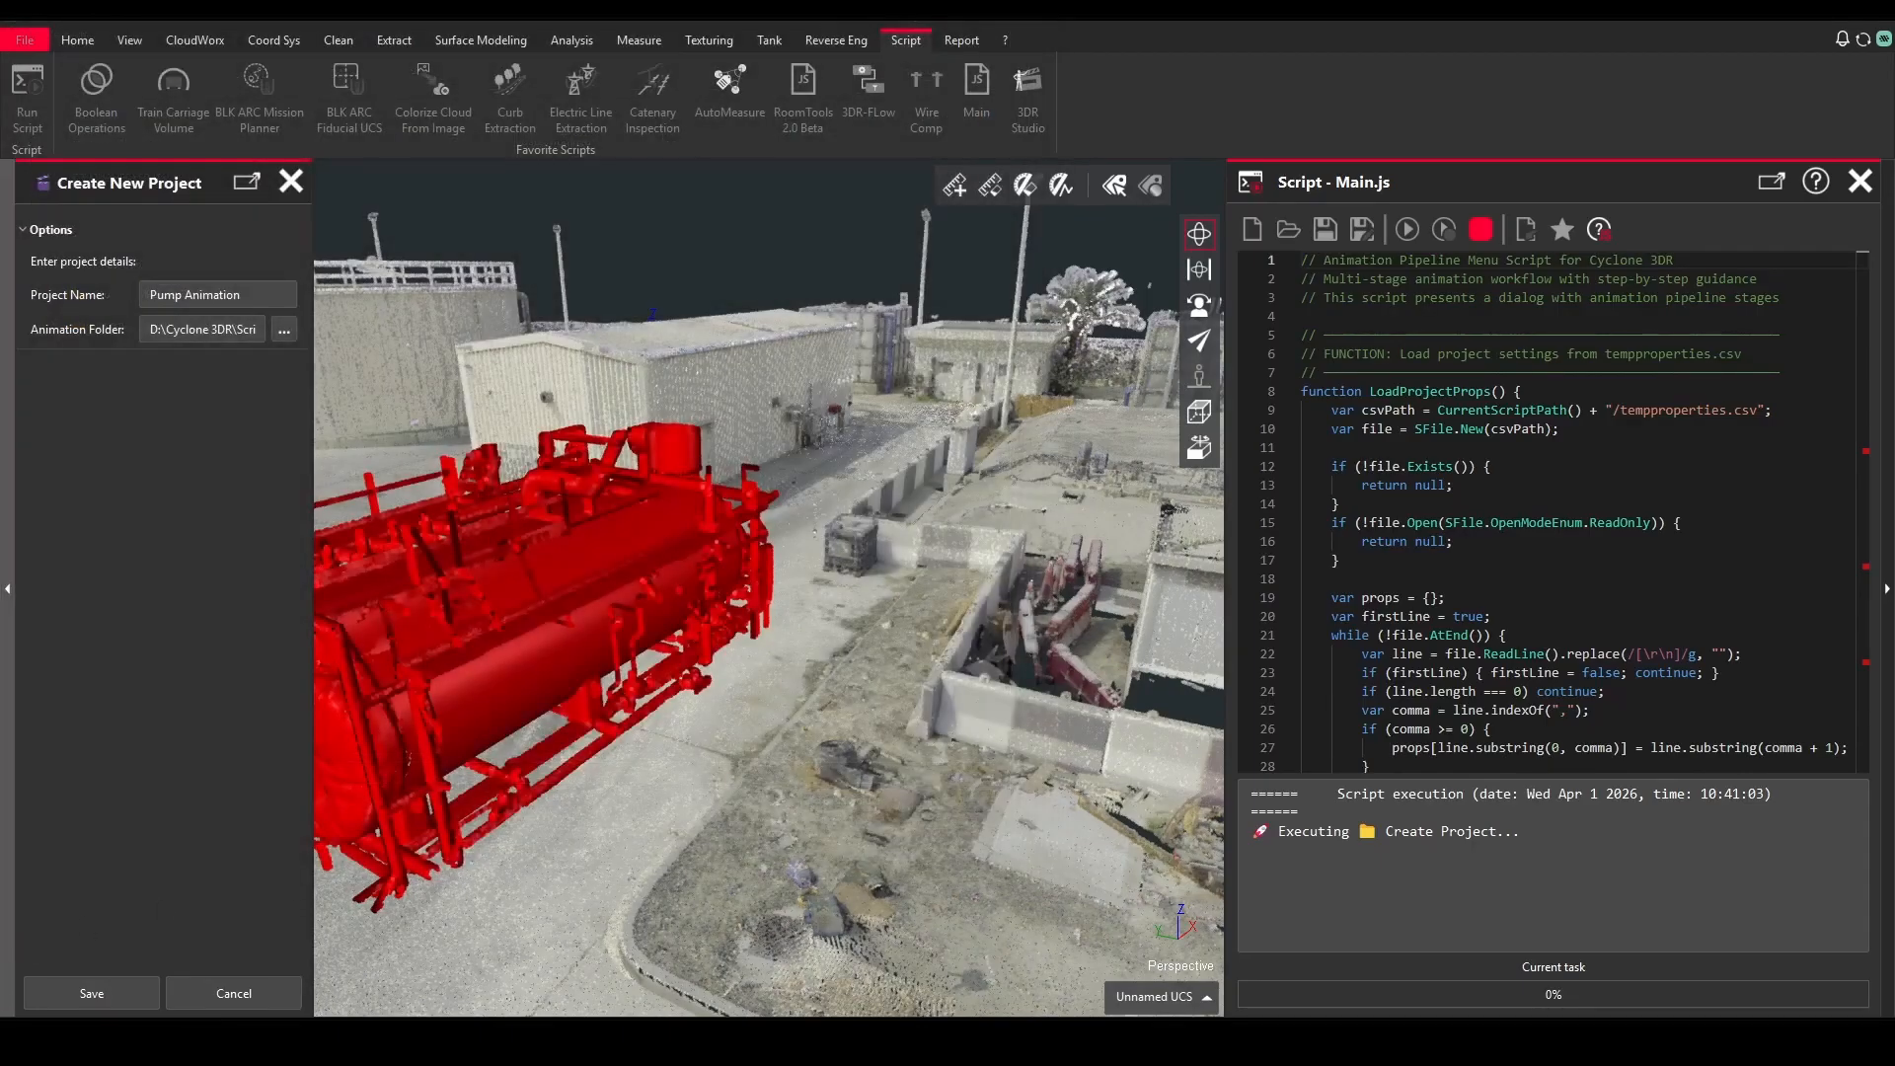
{"action": "left_click", "coordinate": [67, 998]}
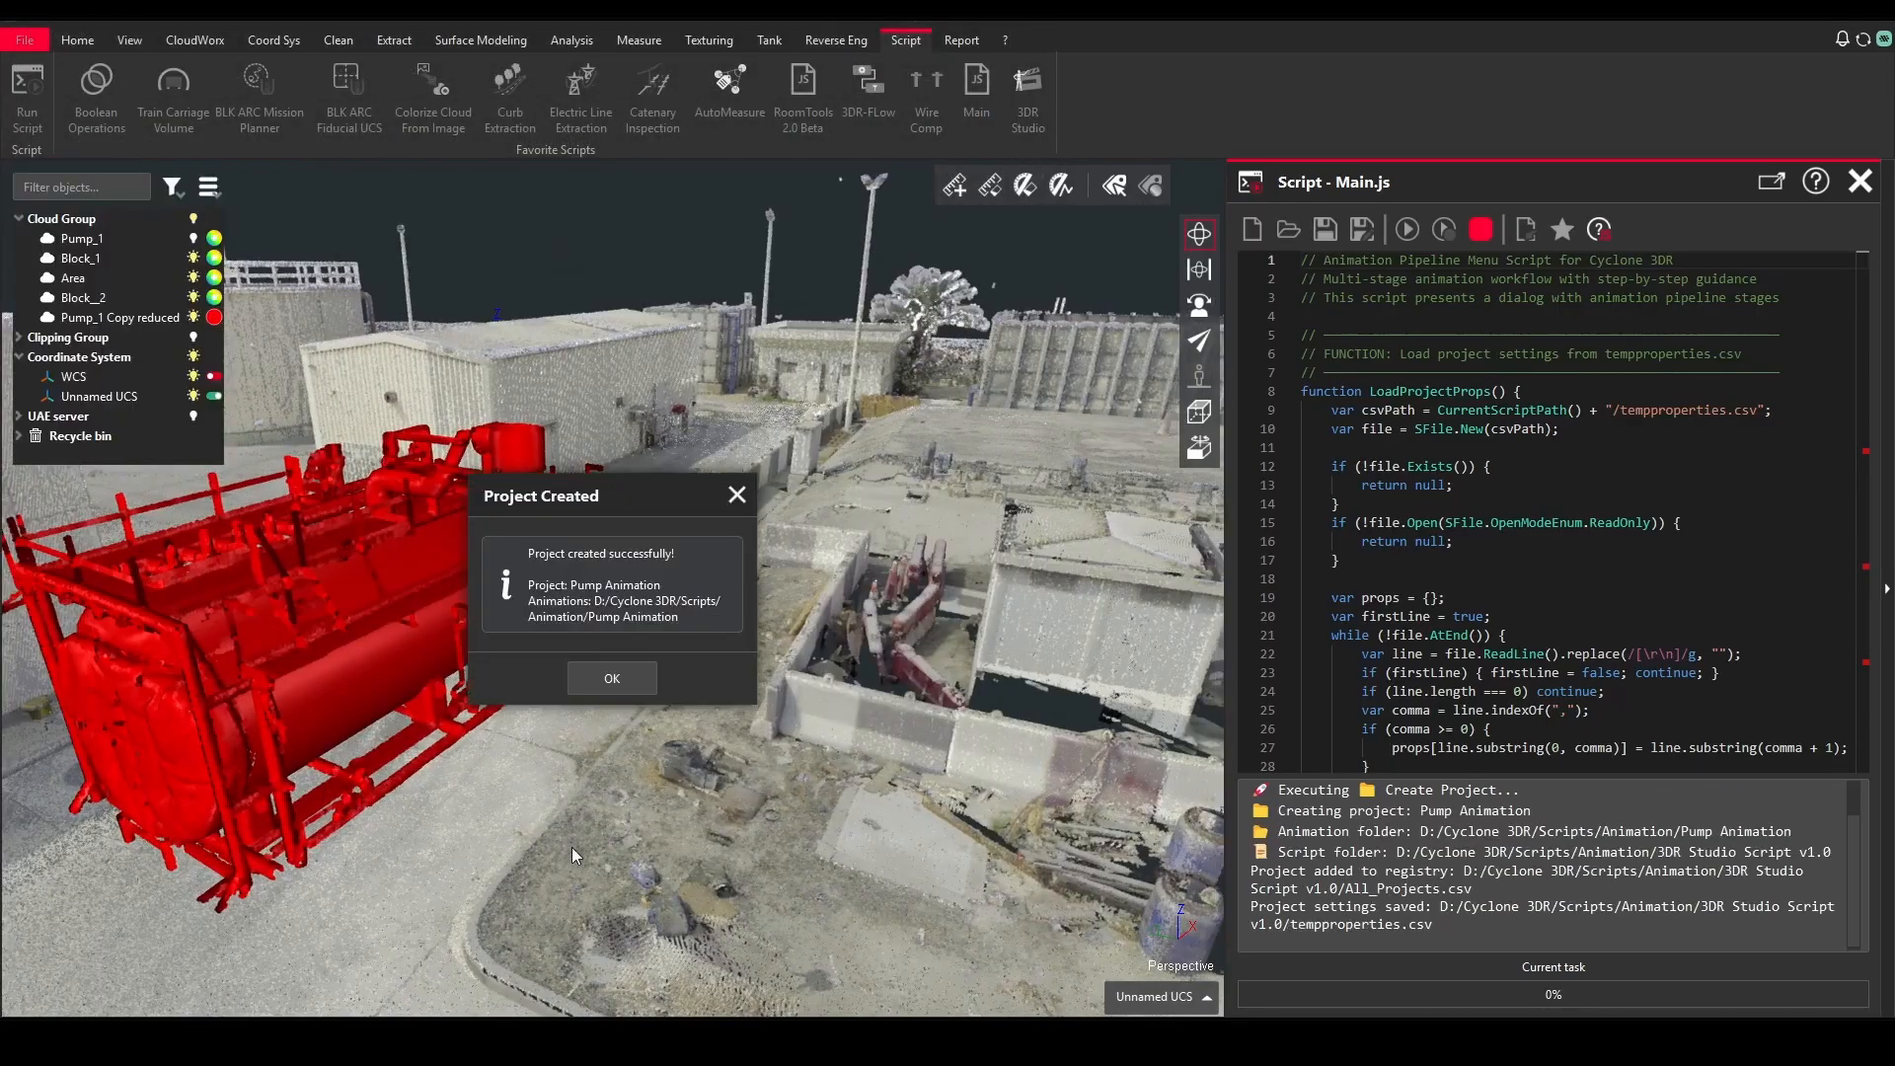
{"action": "left_click", "coordinate": [612, 679]}
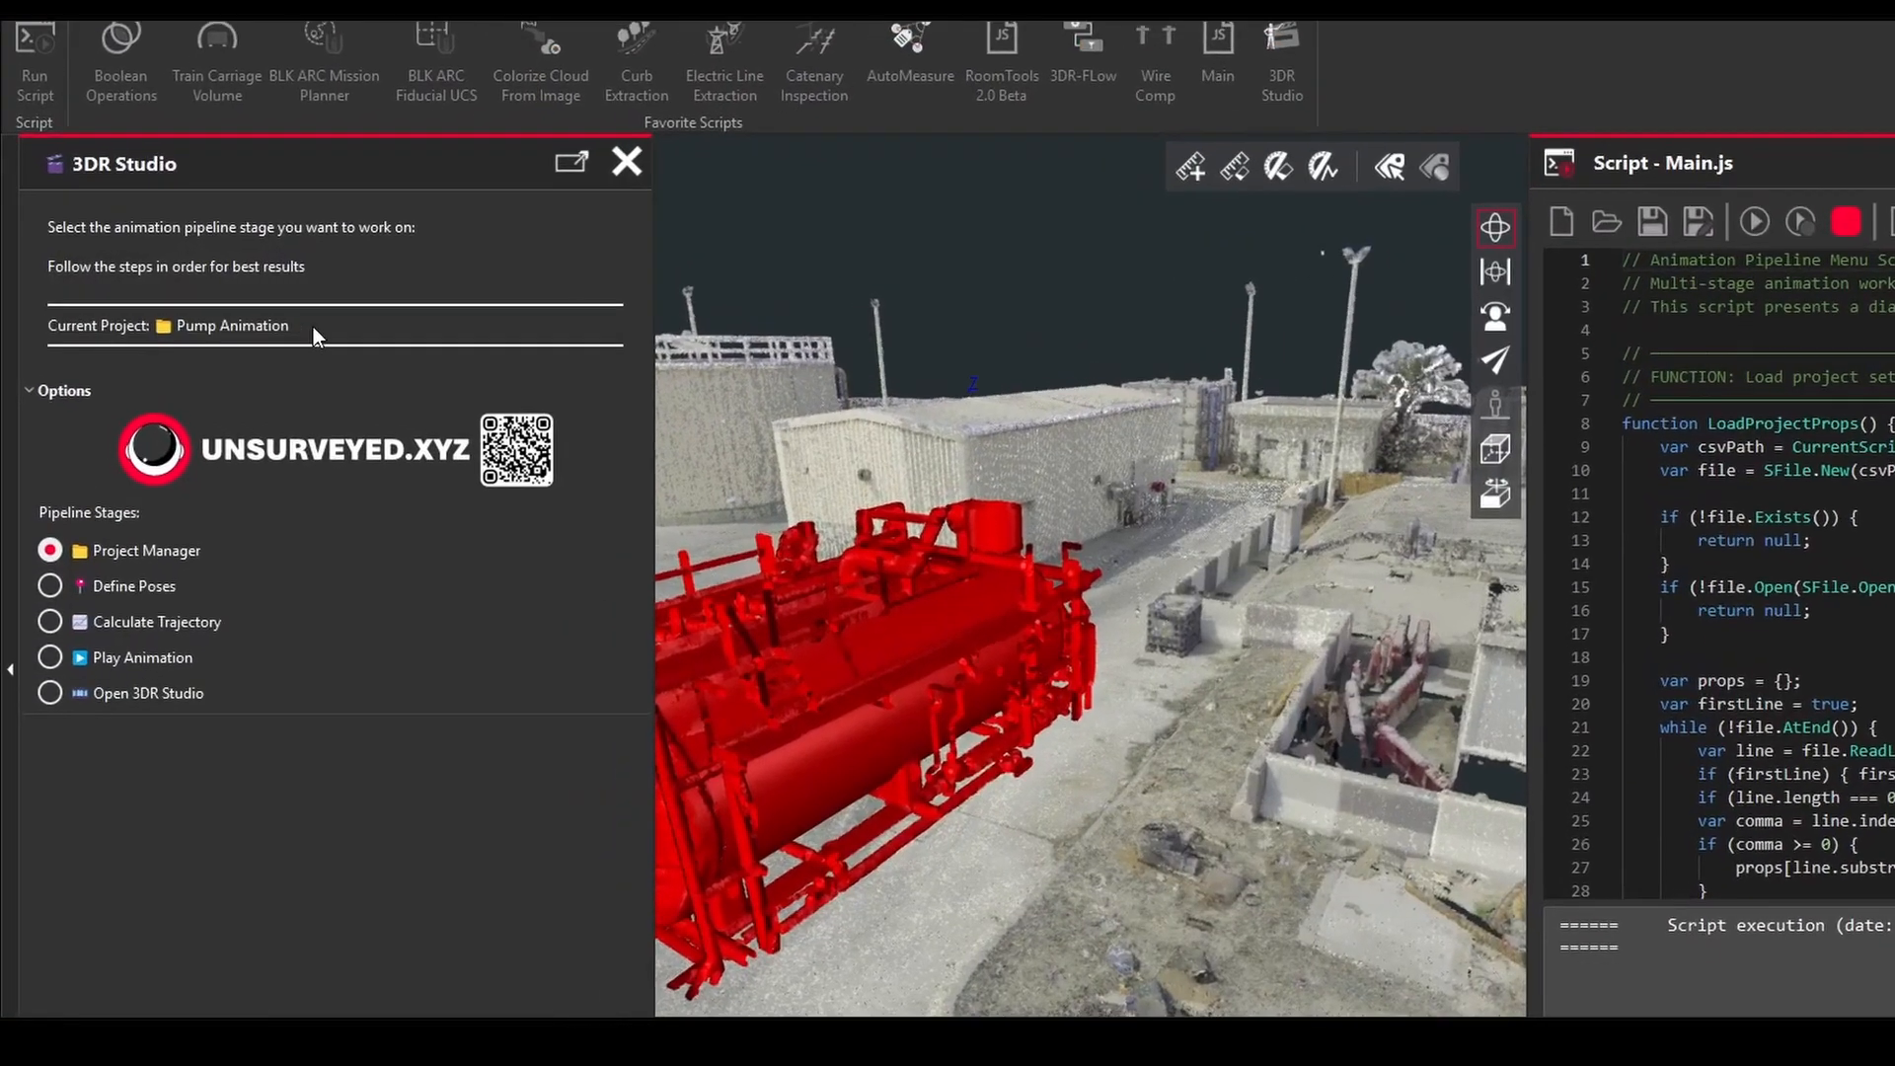
{"action": "left_click_drag", "start_coordinate": [250, 314], "coordinate": [78, 314]}
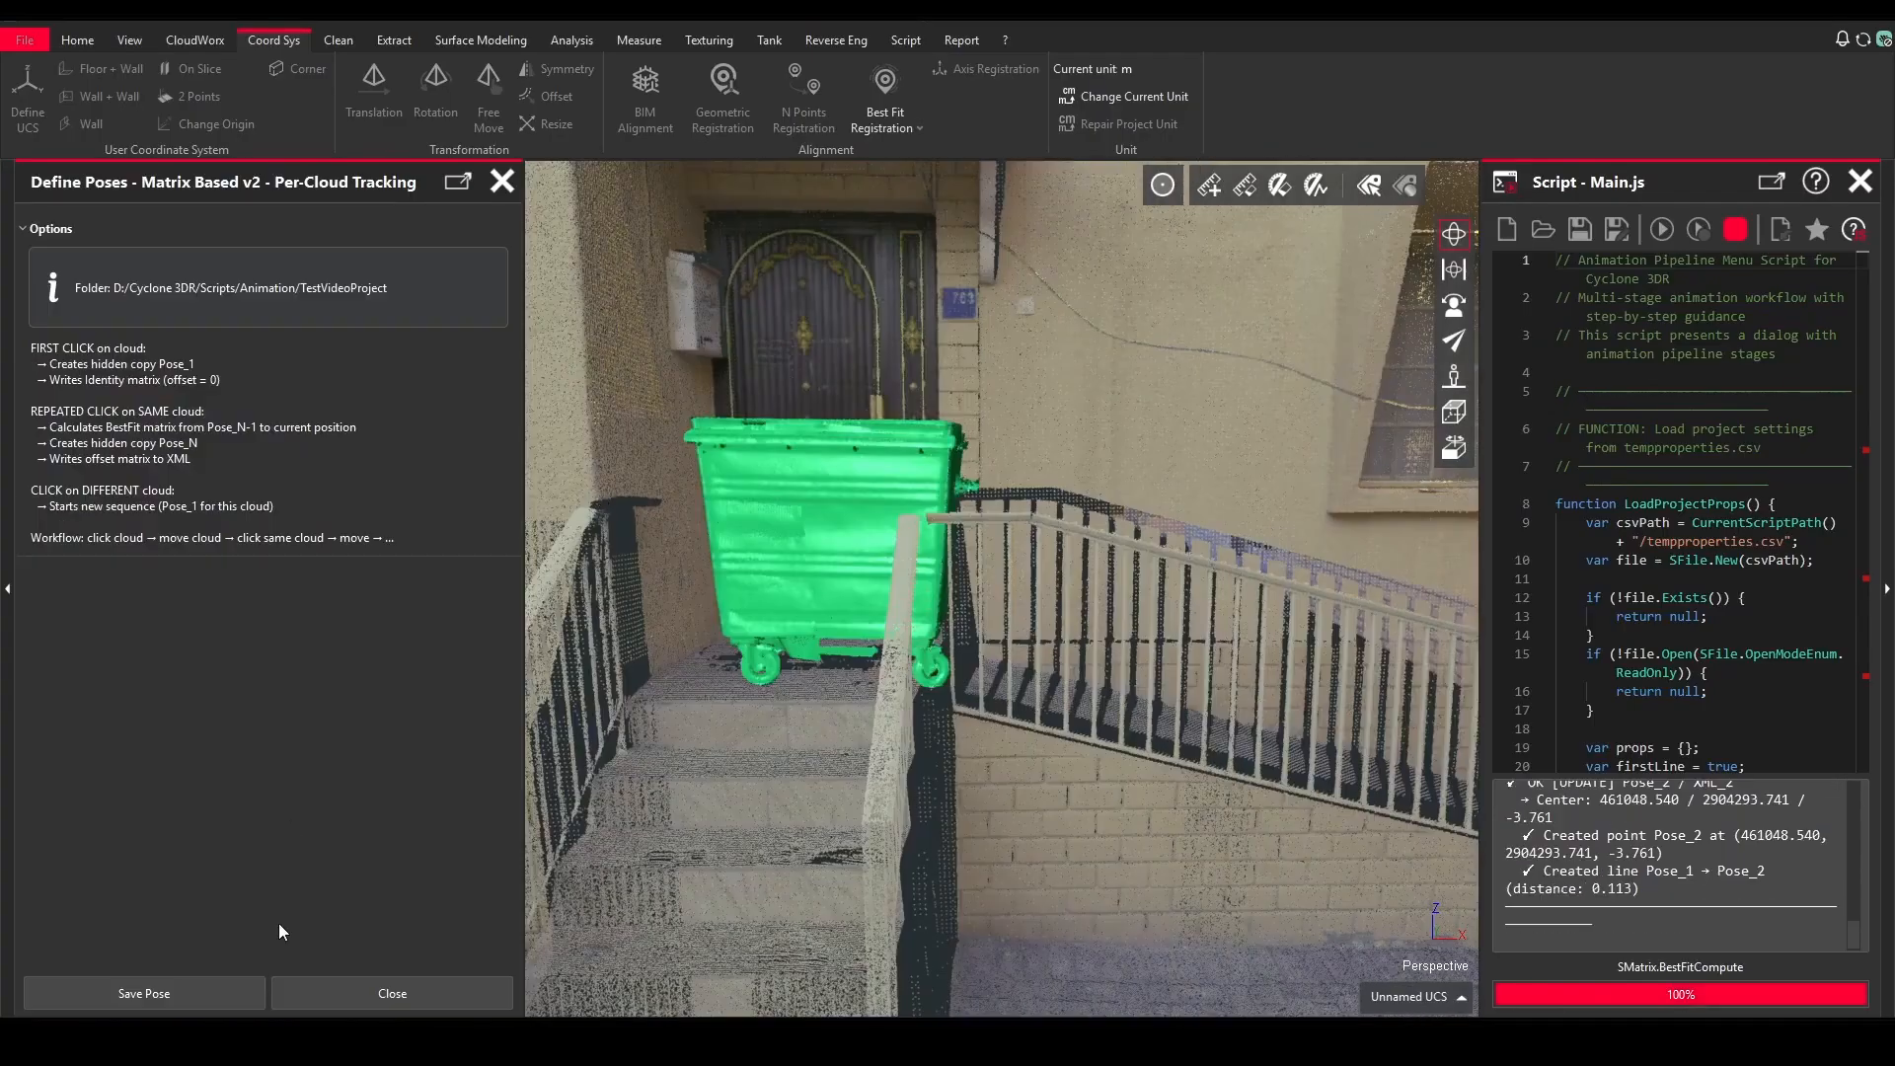
Step: Finish defining poses for the garbage container and show the Pose_1 to Pose_7 clouds of Garbage_1 together
{"action": "left_click", "coordinate": [447, 990]}
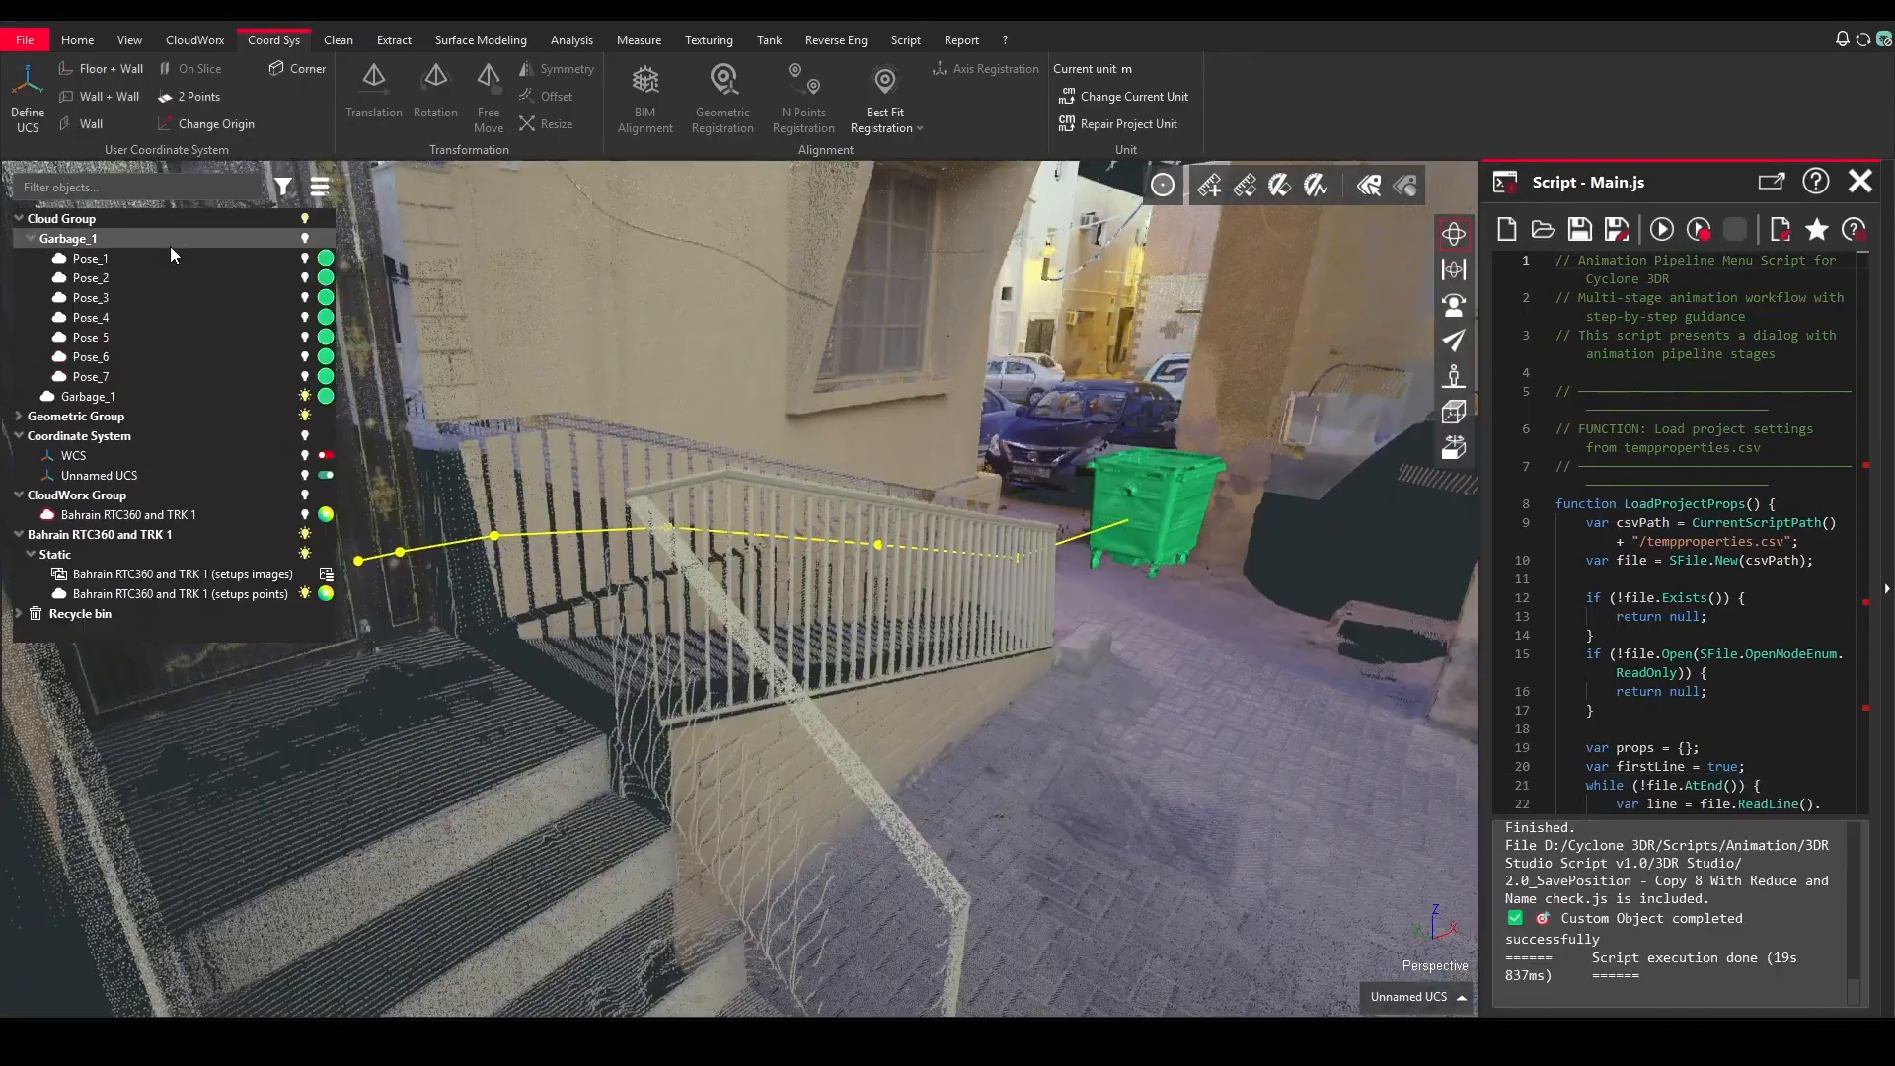
{"action": "left_click", "coordinate": [171, 255]}
{"action": "left_click", "coordinate": [184, 377], "text": "shift"}
{"action": "left_click", "coordinate": [305, 378]}
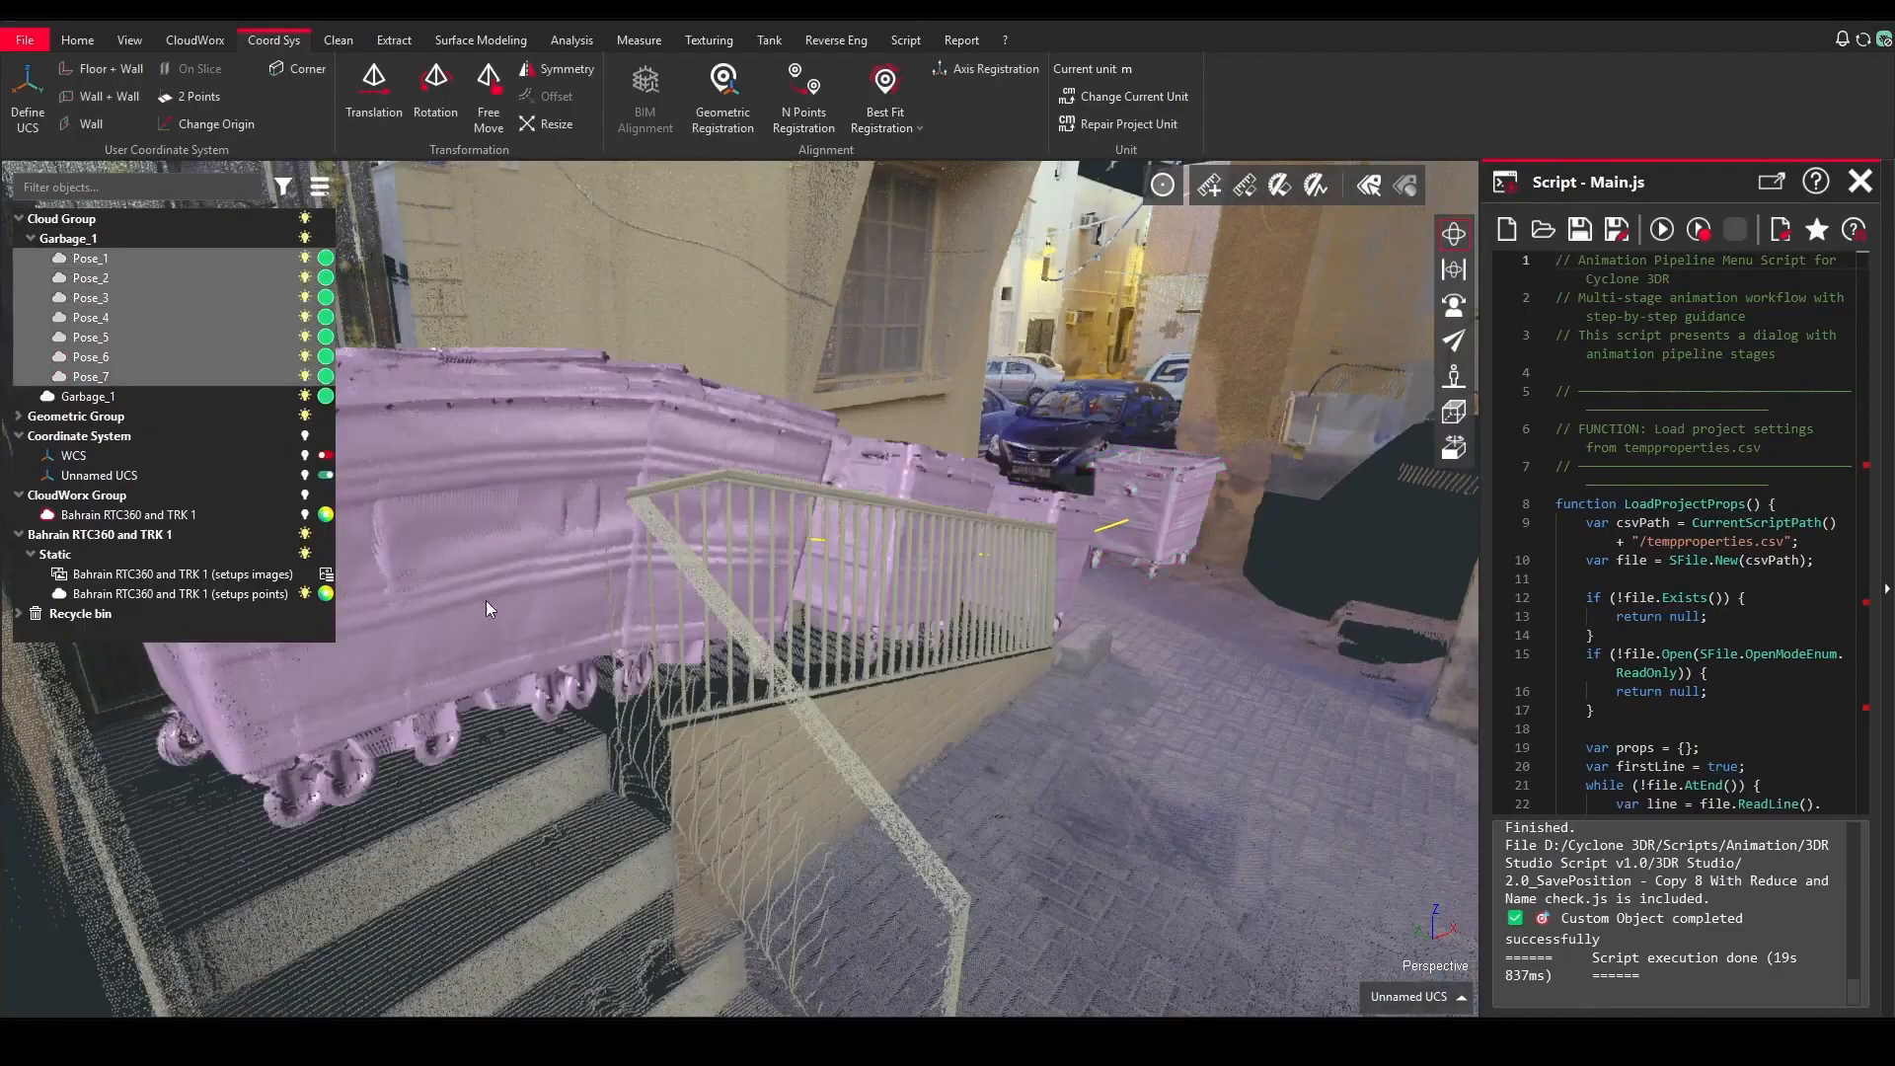
{"action": "left_click_drag", "start_coordinate": [909, 524], "coordinate": [737, 524]}
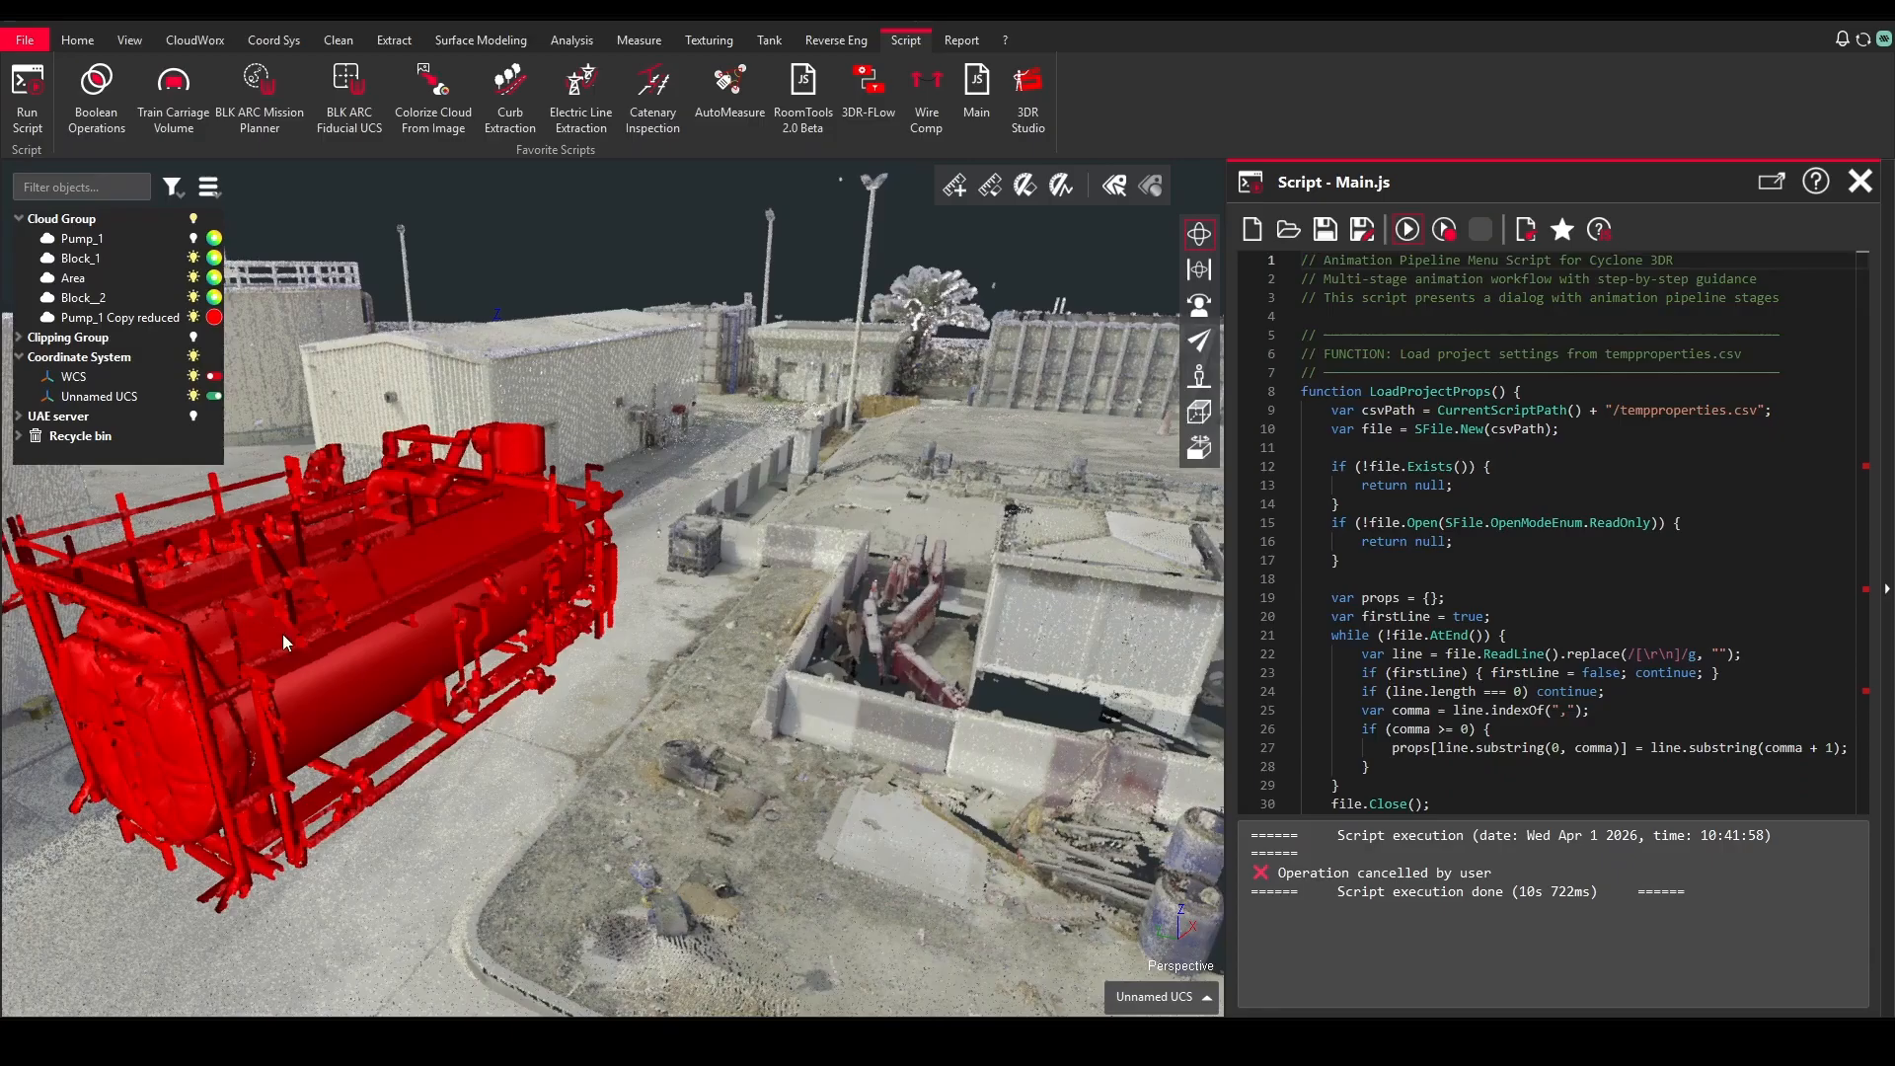
Step: Run the 3DR Studio script for the Pump Animation project and start Define Poses with the Custom Object method
{"action": "key", "text": "F5"}
{"action": "left_click", "coordinate": [39, 522]}
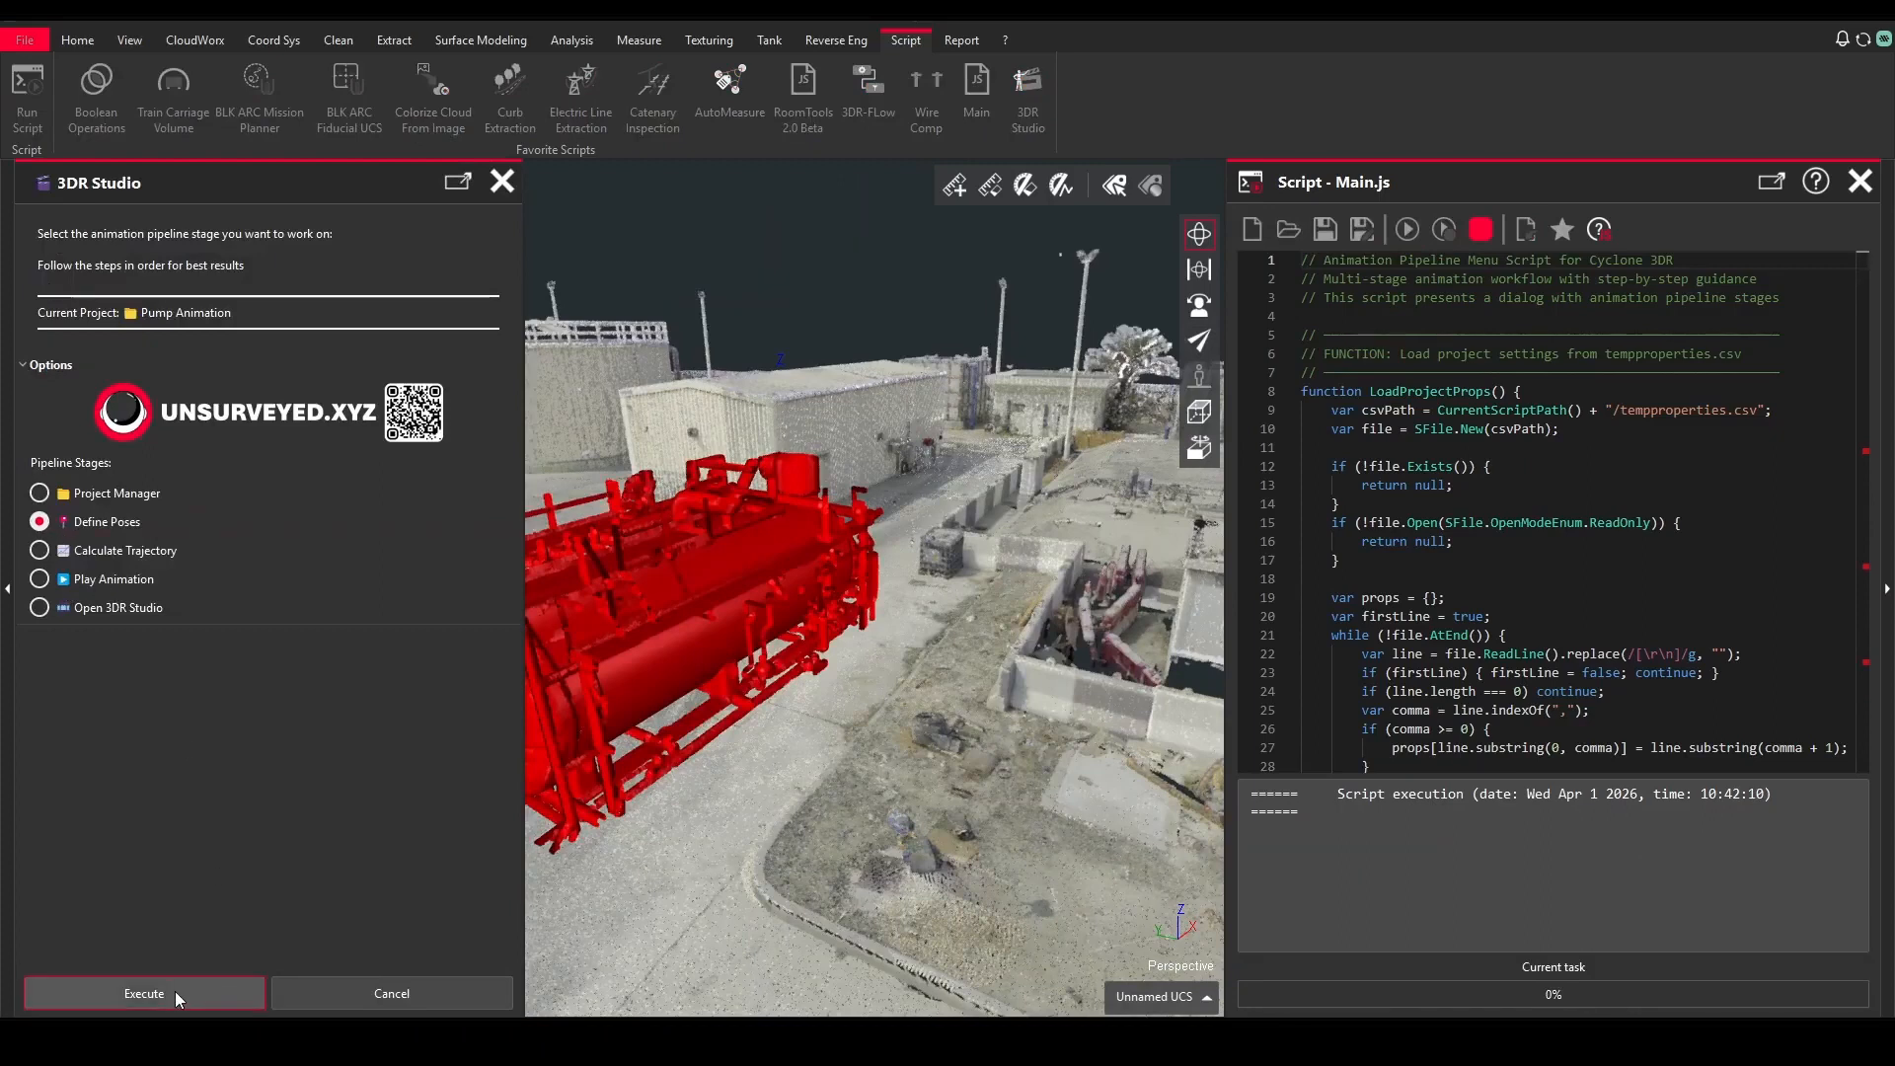
{"action": "left_click", "coordinate": [144, 993]}
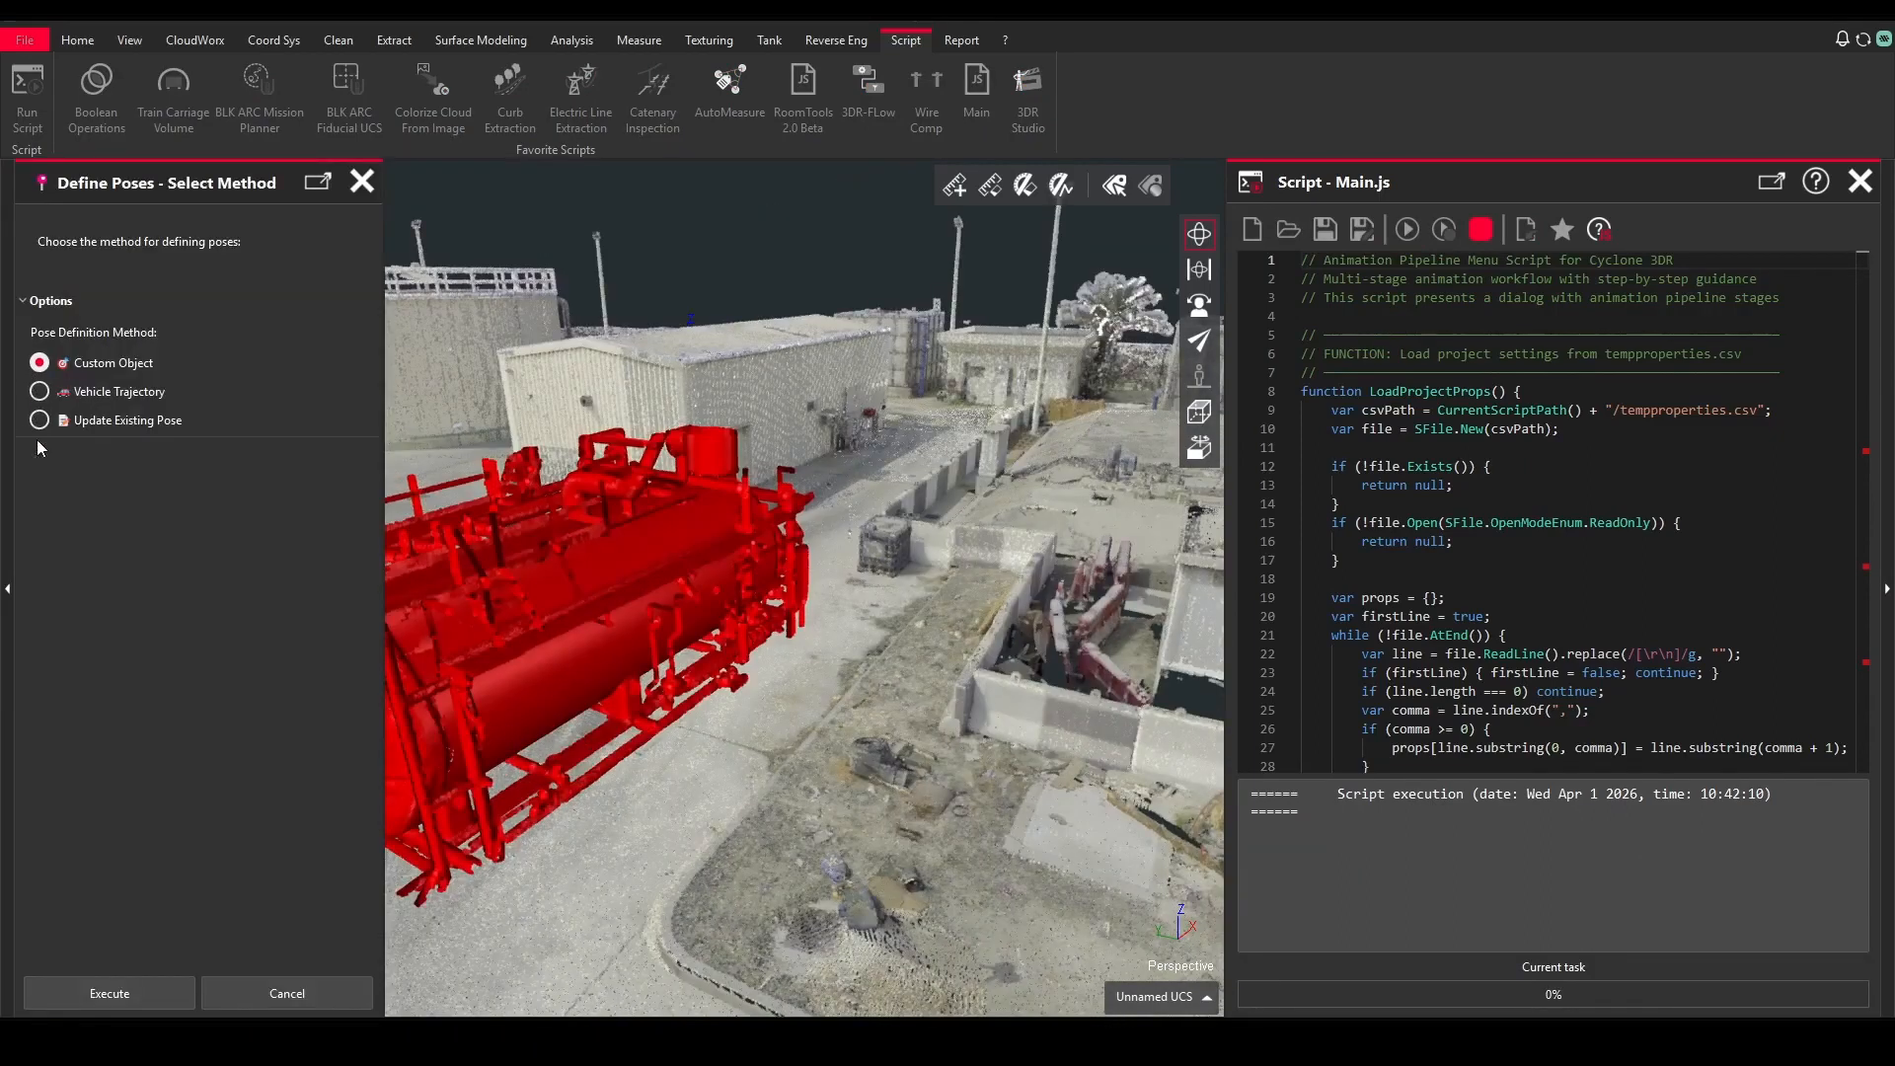
{"action": "left_click", "coordinate": [99, 992]}
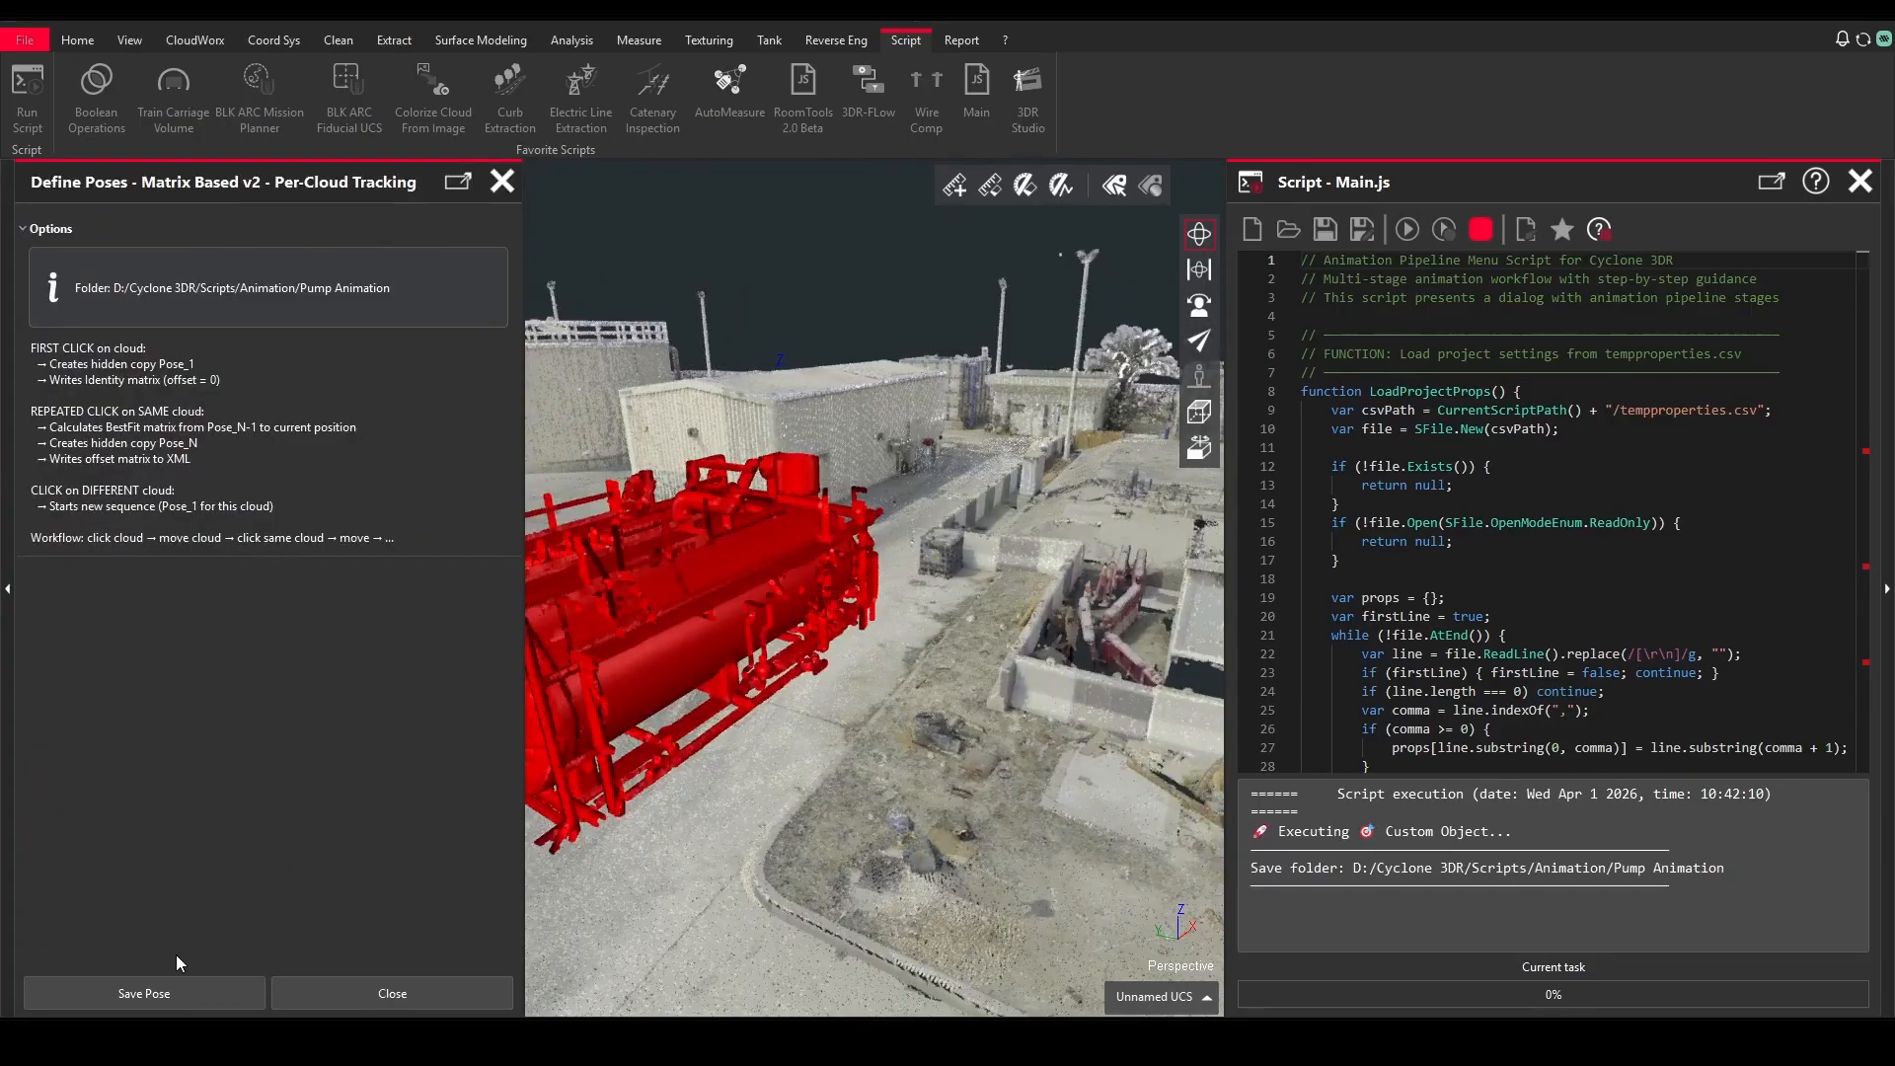
Step: Start saving a pose for the red pump cloud and rename the cloud as PumpA_1
{"action": "left_click", "coordinate": [133, 991]}
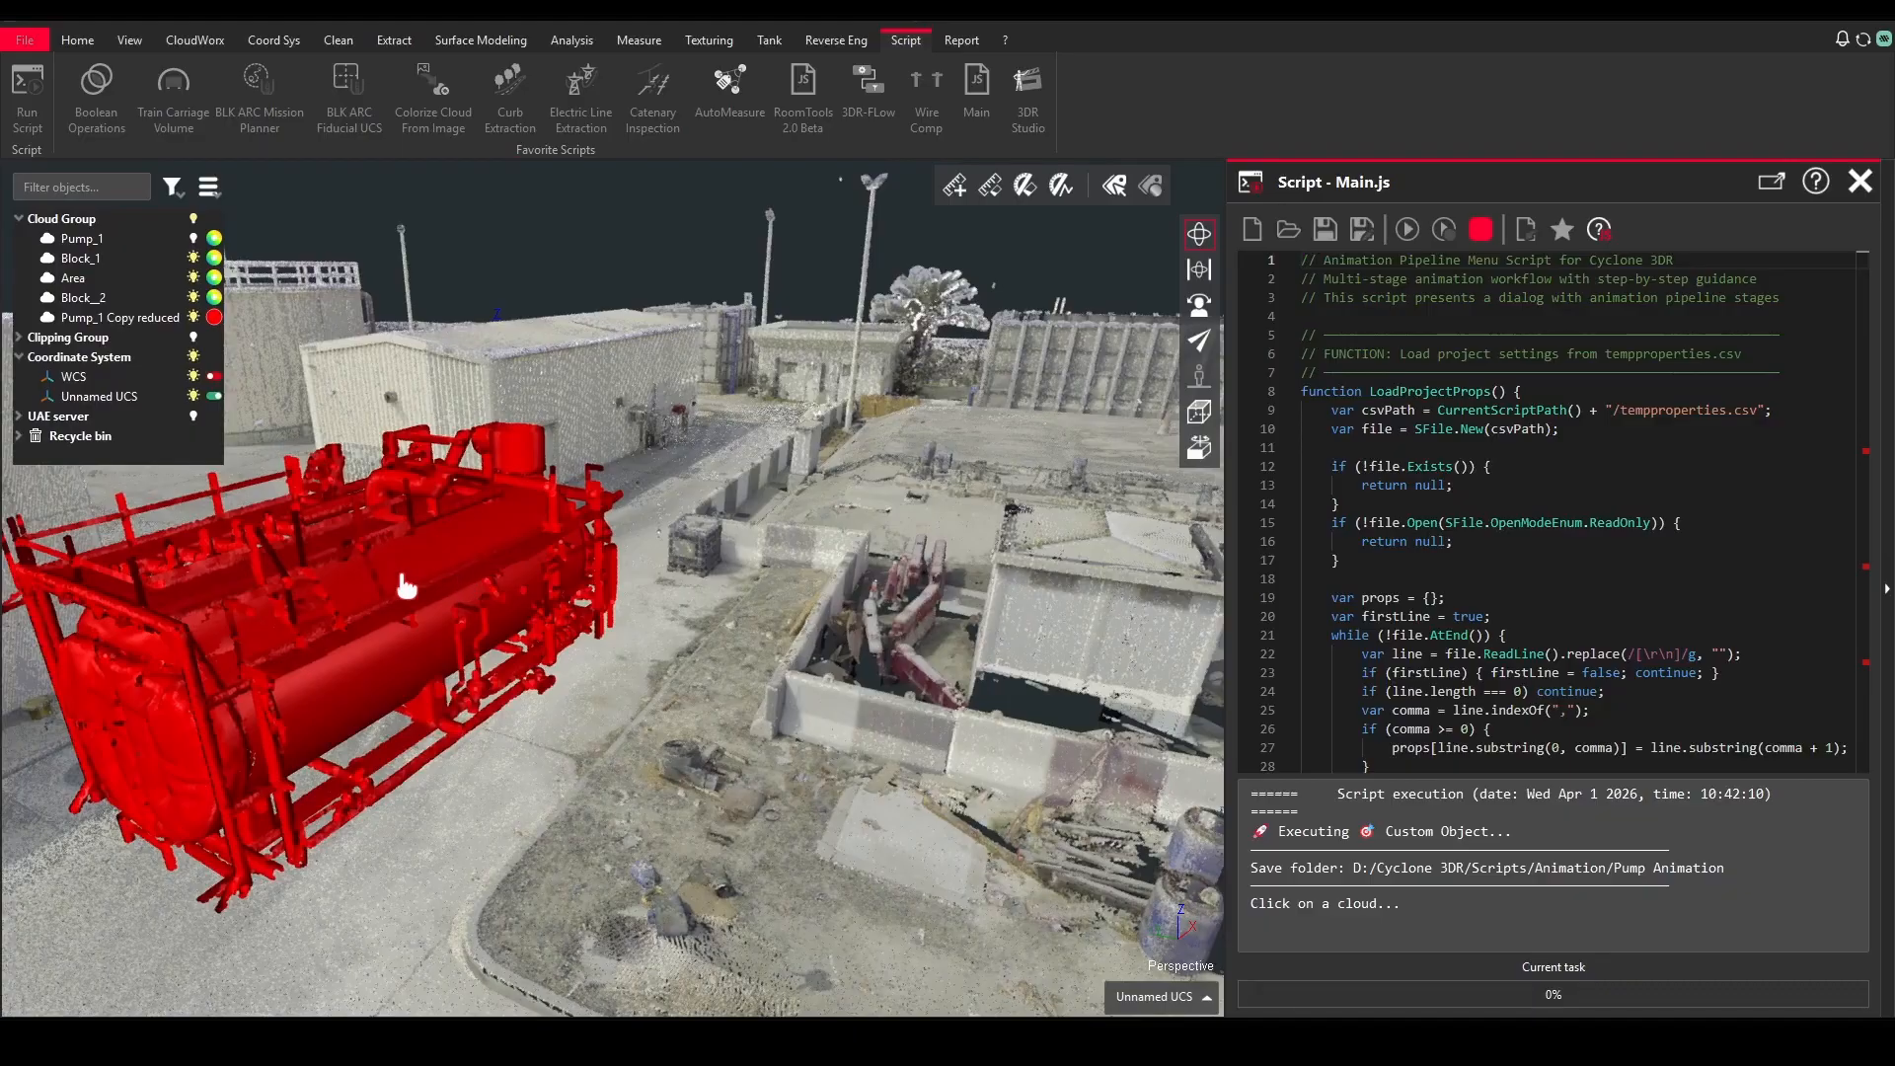
{"action": "left_click", "coordinate": [401, 577]}
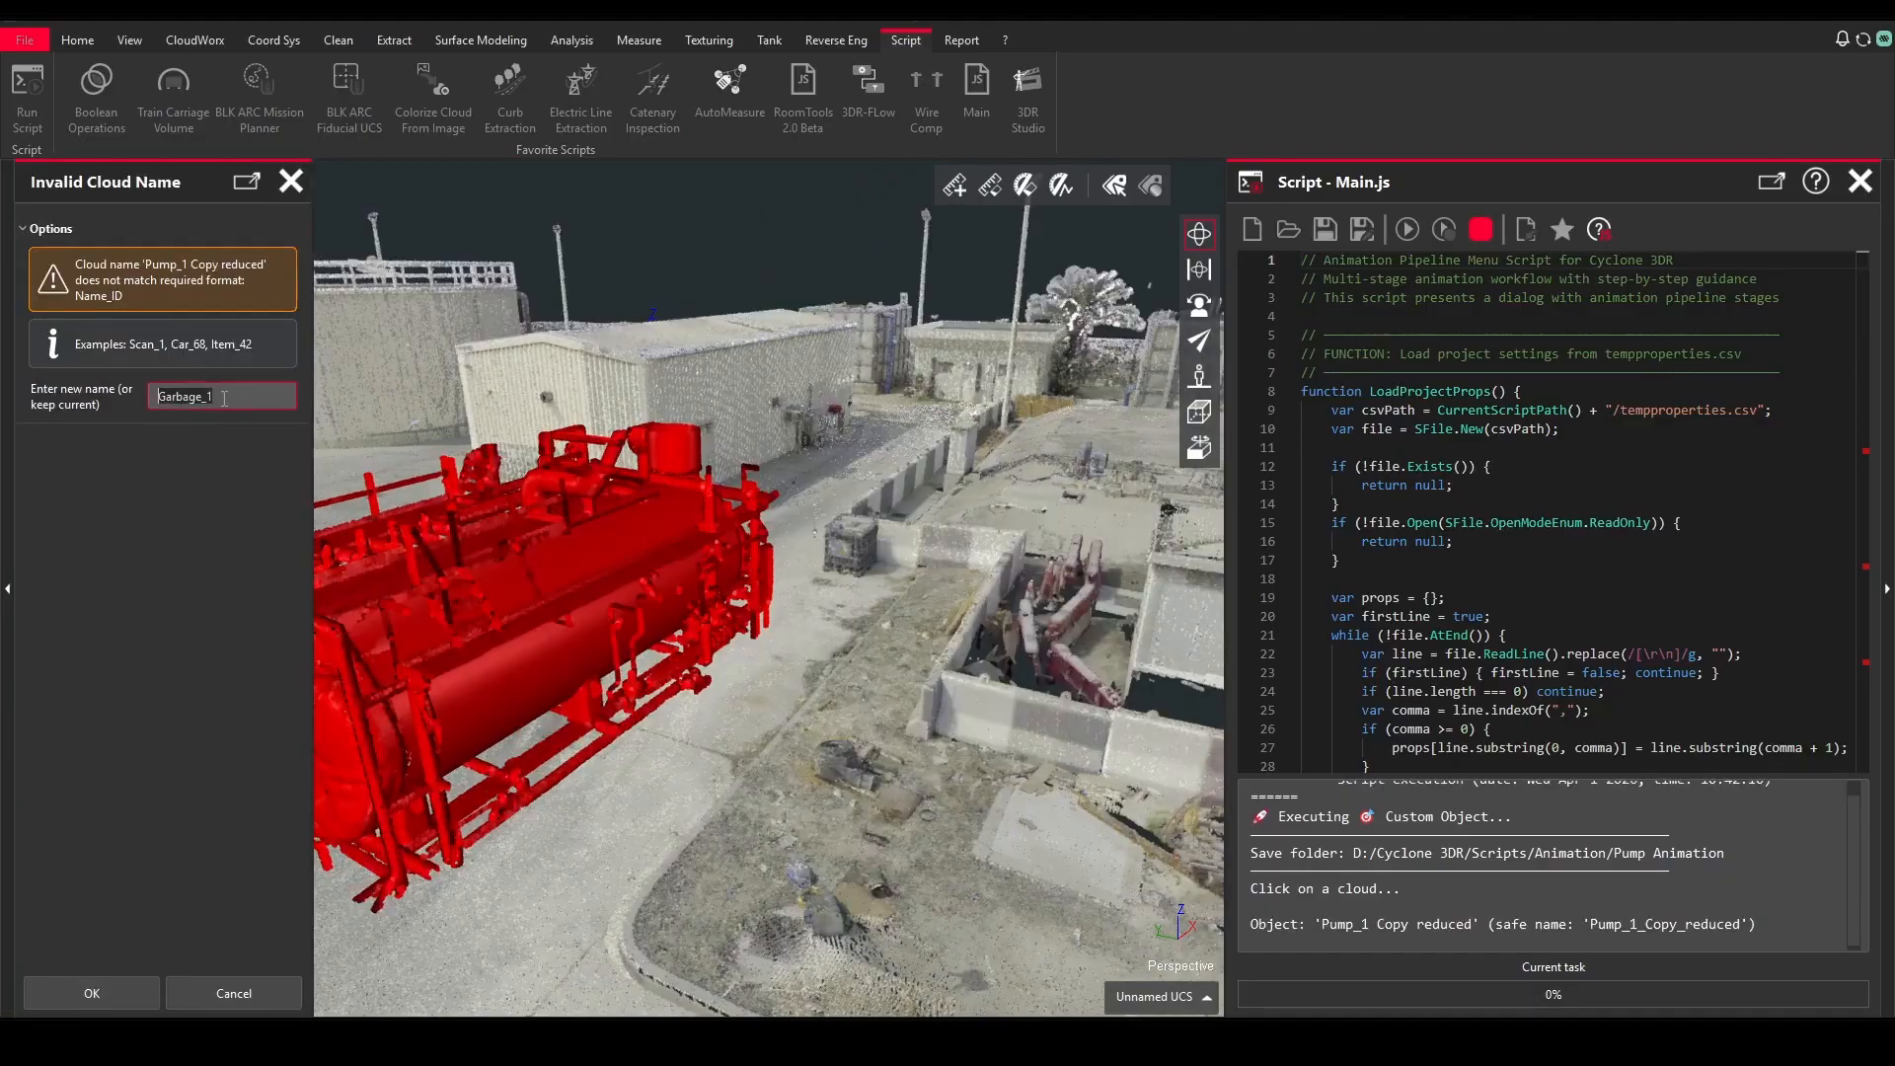
{"action": "type", "text": "PumpA"}
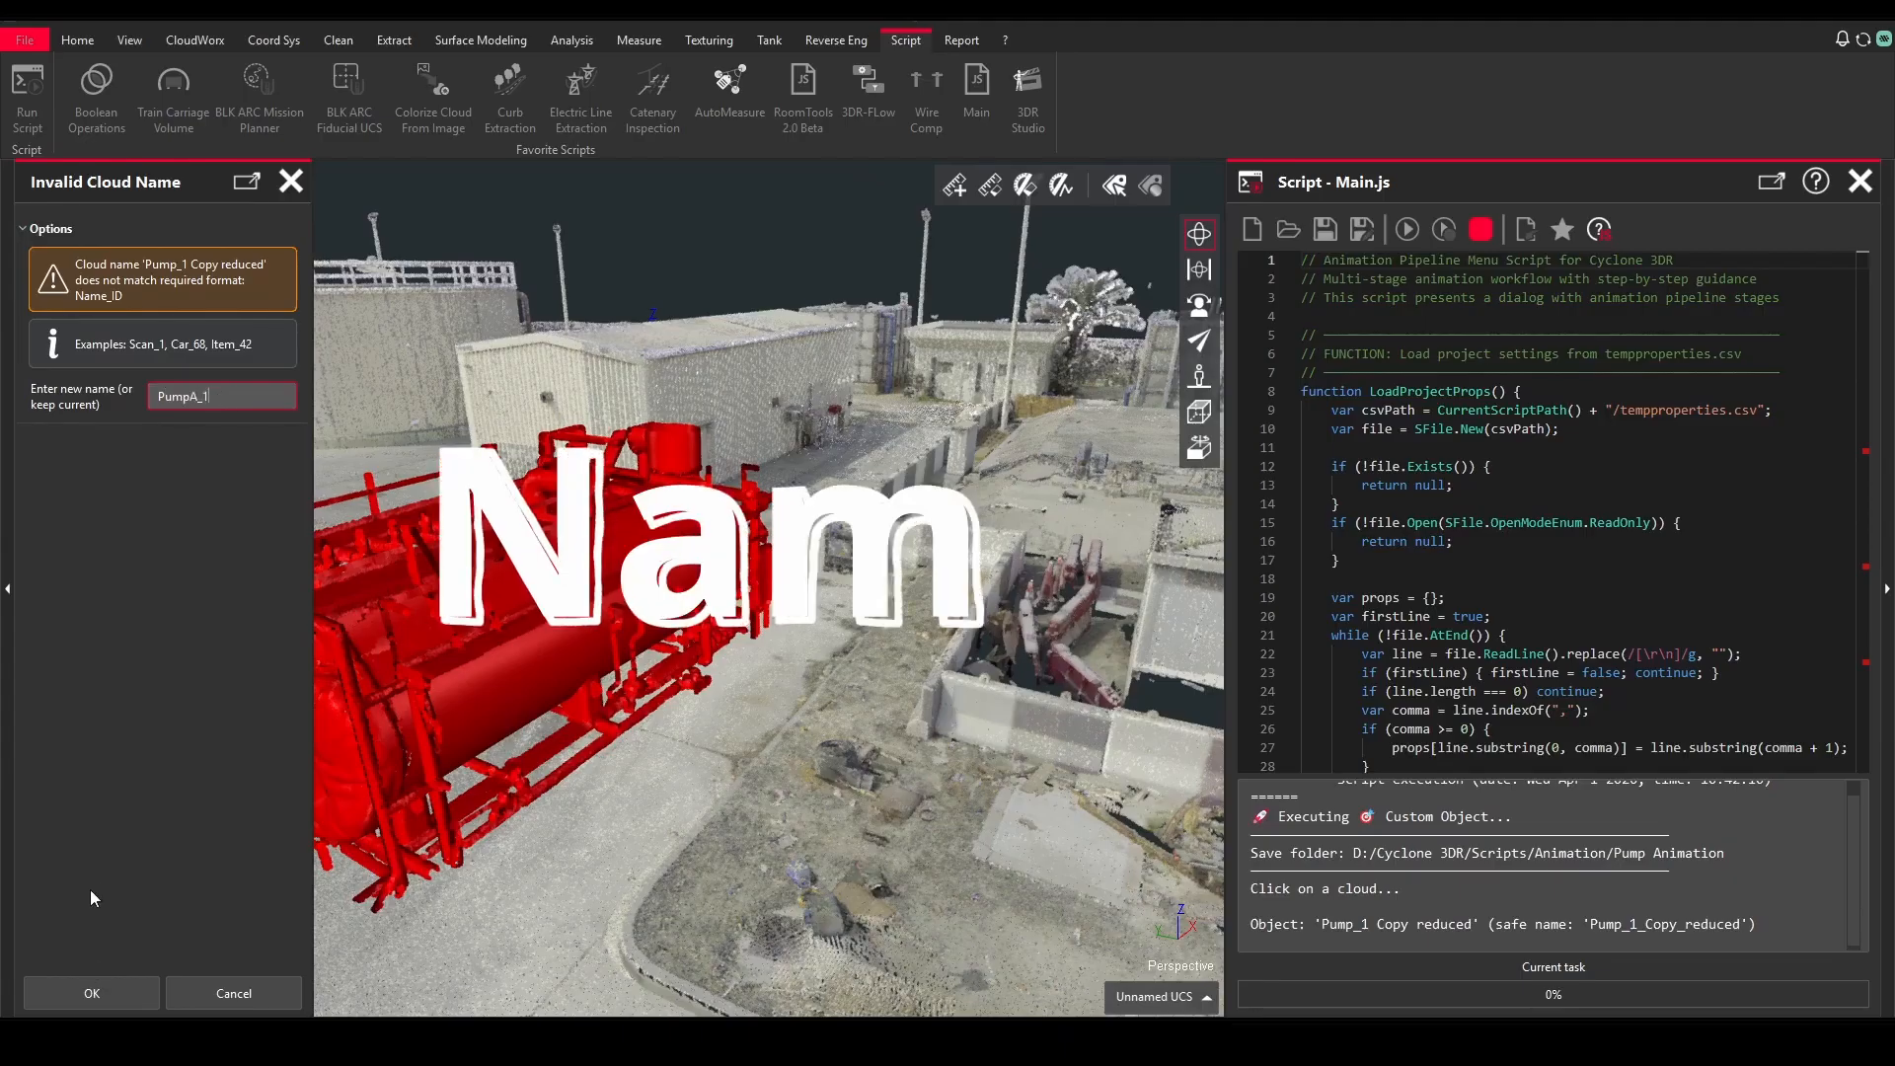
{"action": "left_click", "coordinate": [85, 992]}
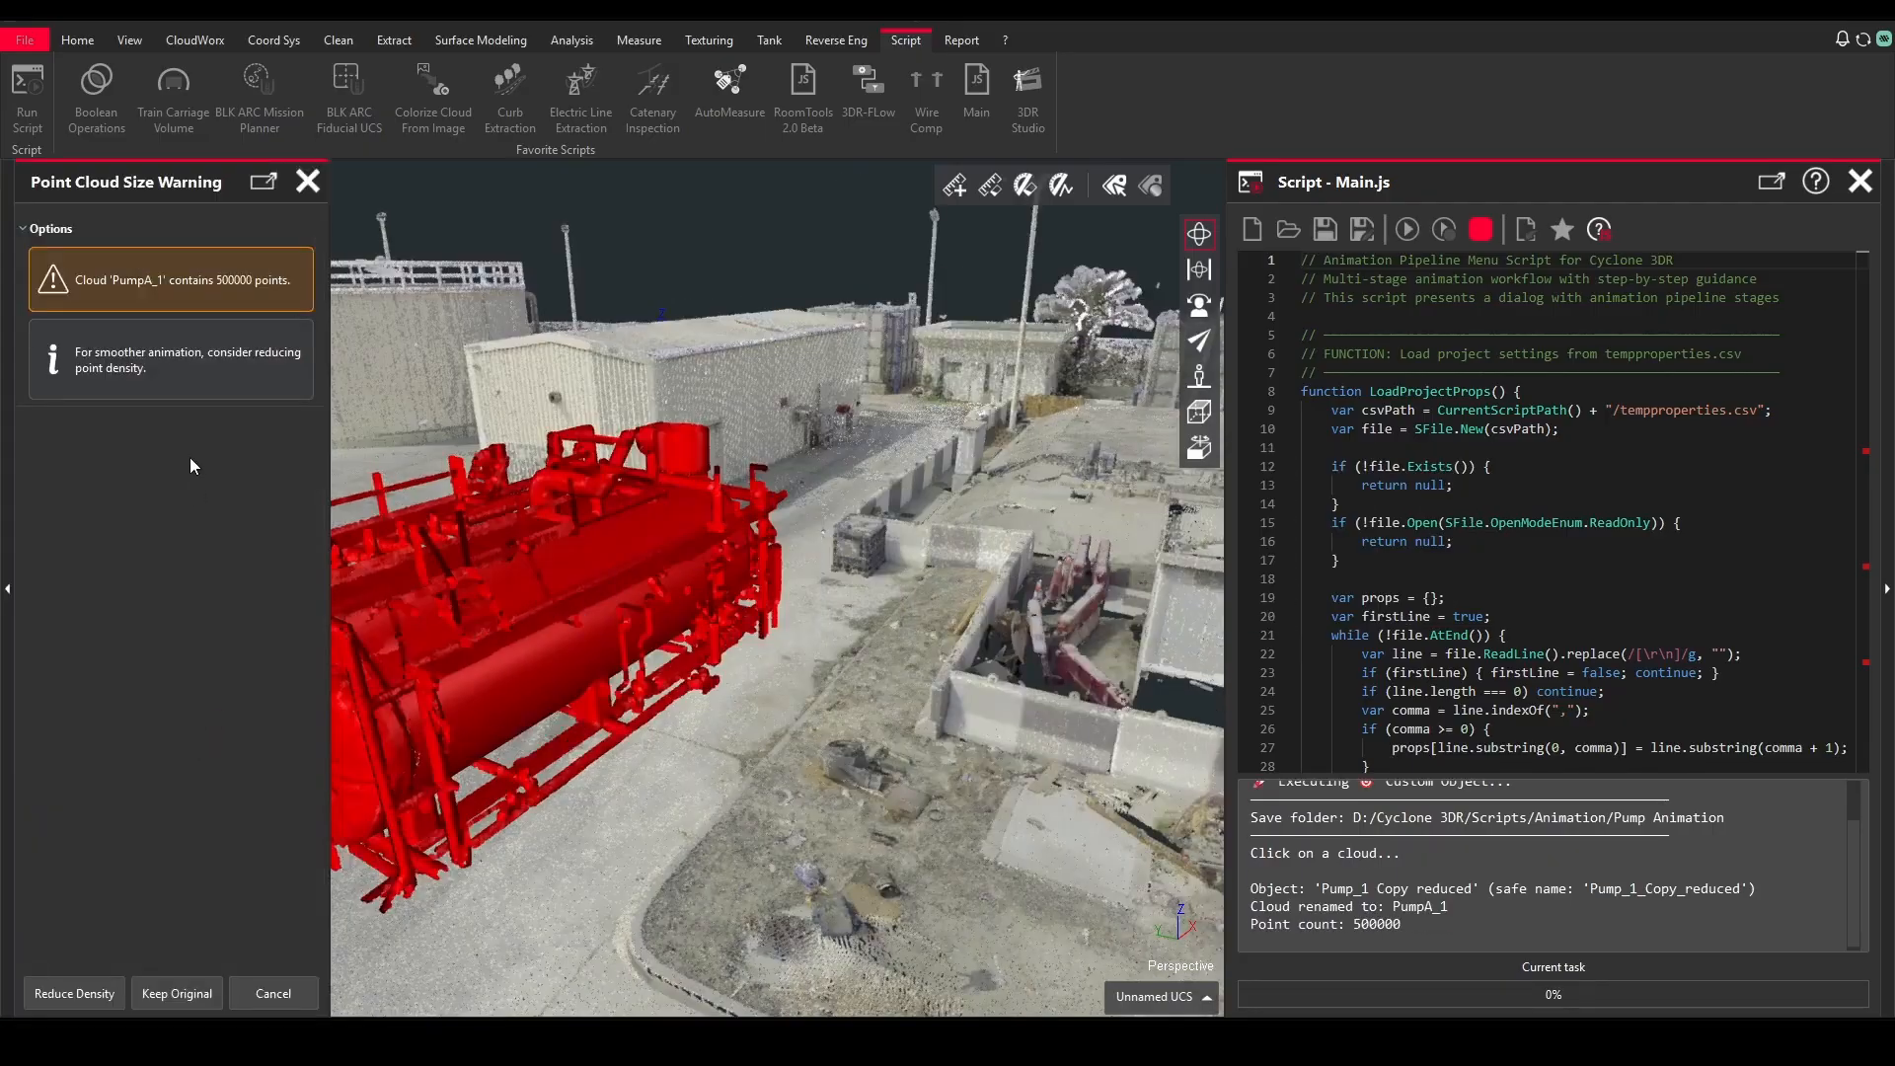
Step: Reduce the PumpA_1 cloud's density while saving its first pose, and end the pose definition
{"action": "left_click", "coordinate": [87, 996]}
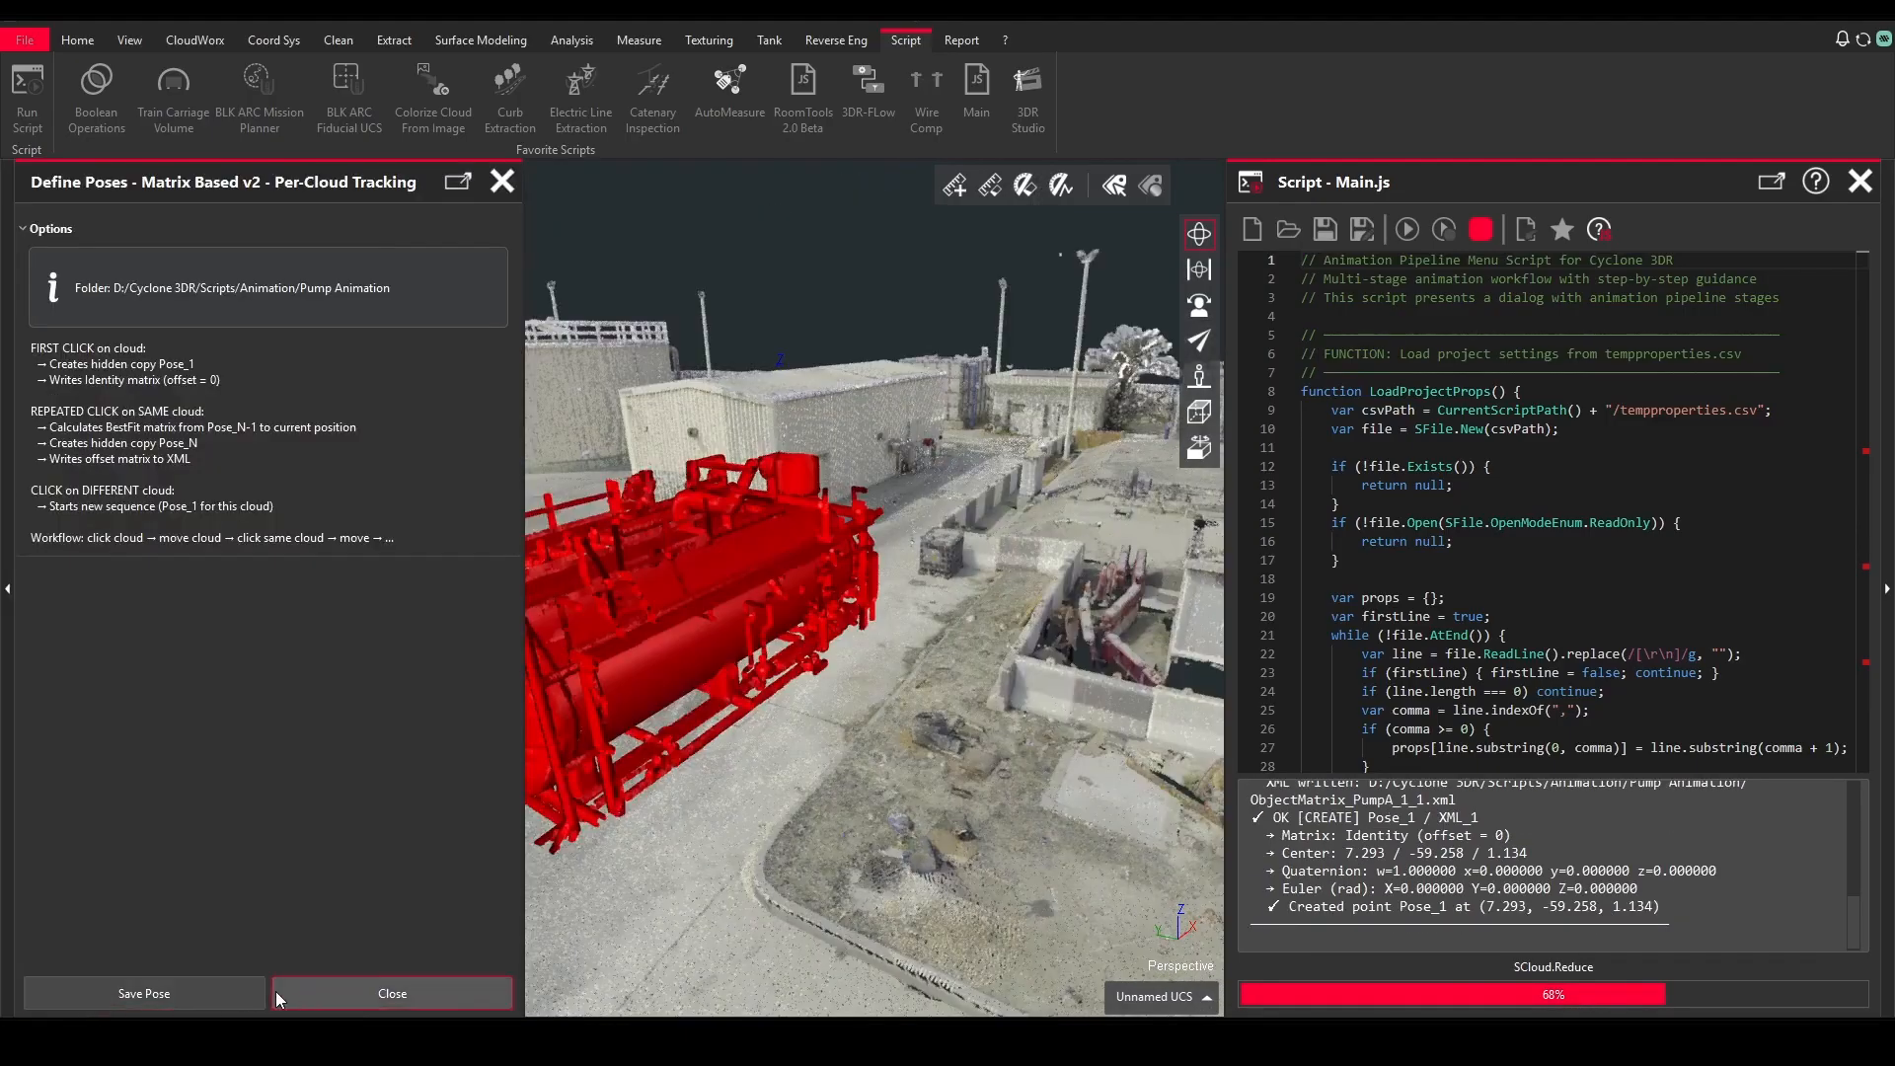
{"action": "left_click", "coordinate": [294, 995]}
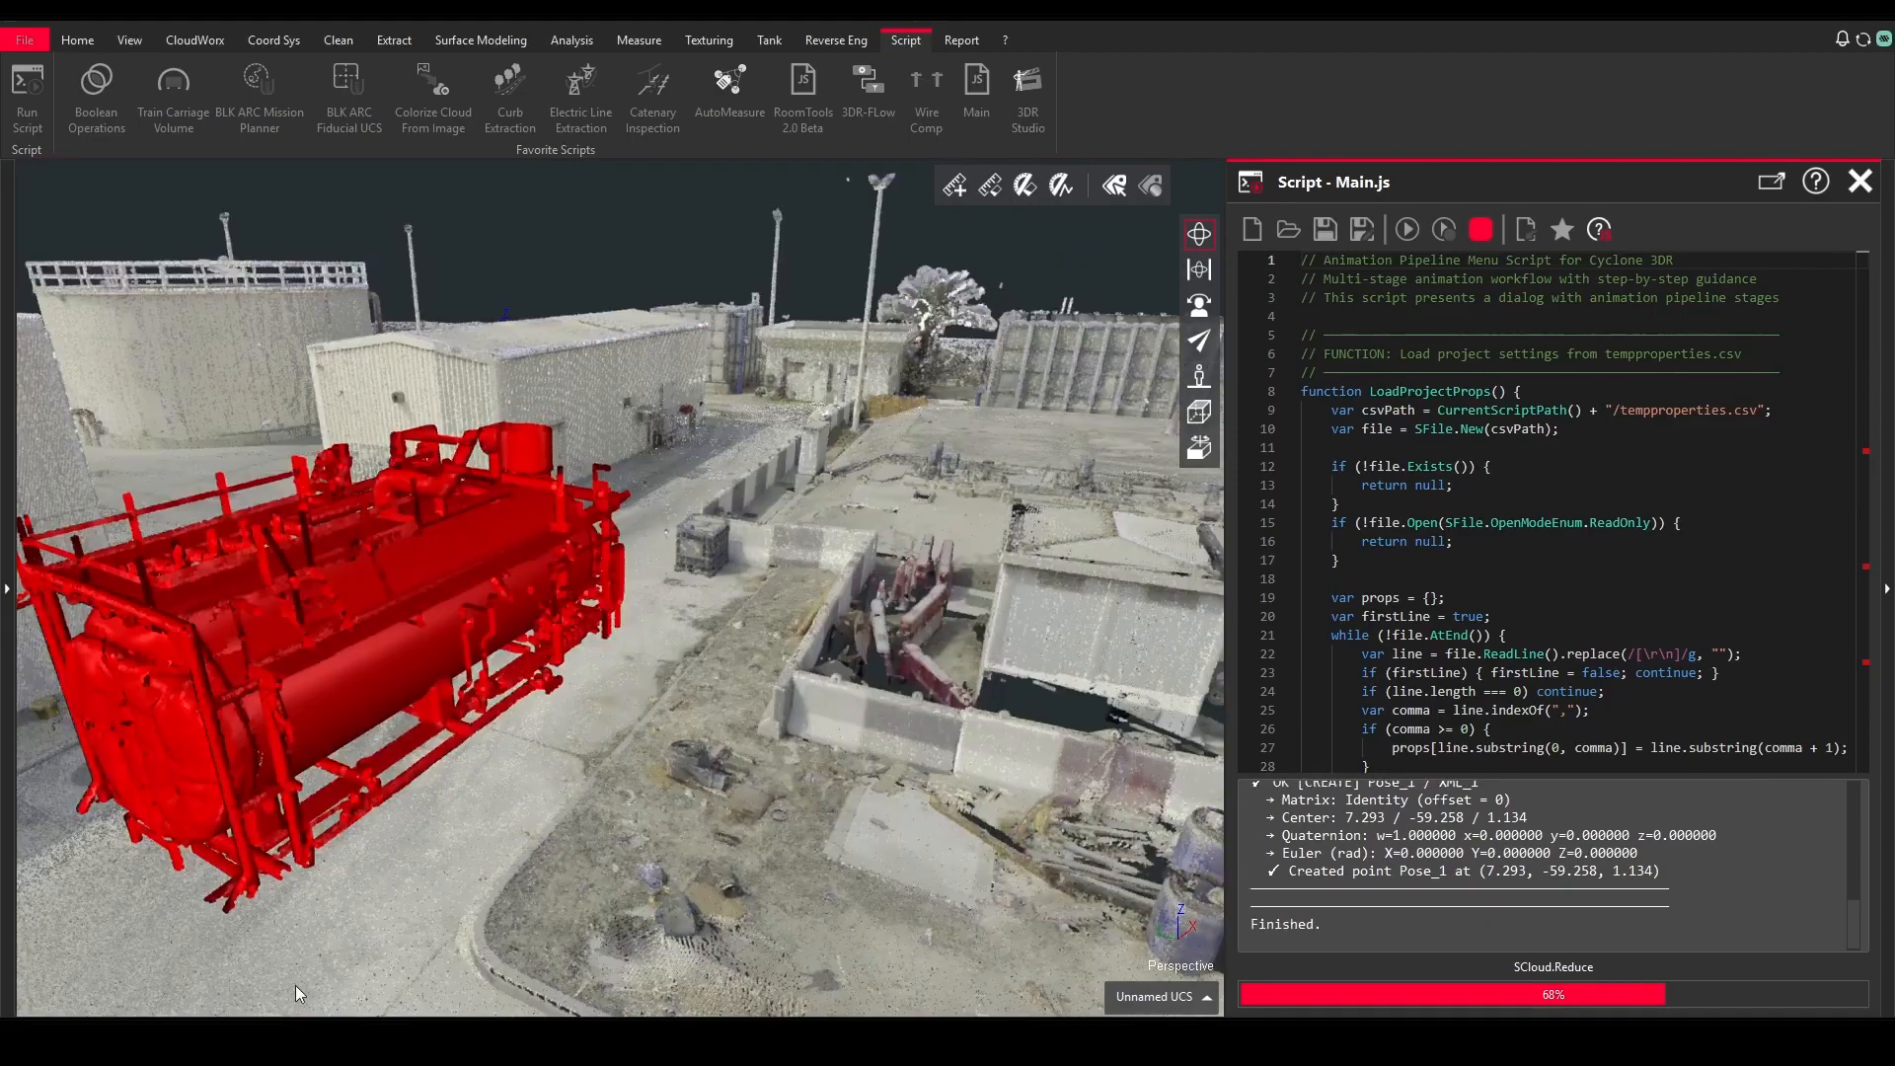
Step: Move the PumpA_1 cloud with Free Move along the road to its second position beside the white building
{"action": "scroll", "coordinate": [648, 569], "scroll_direction": "up", "scroll_amount": 1}
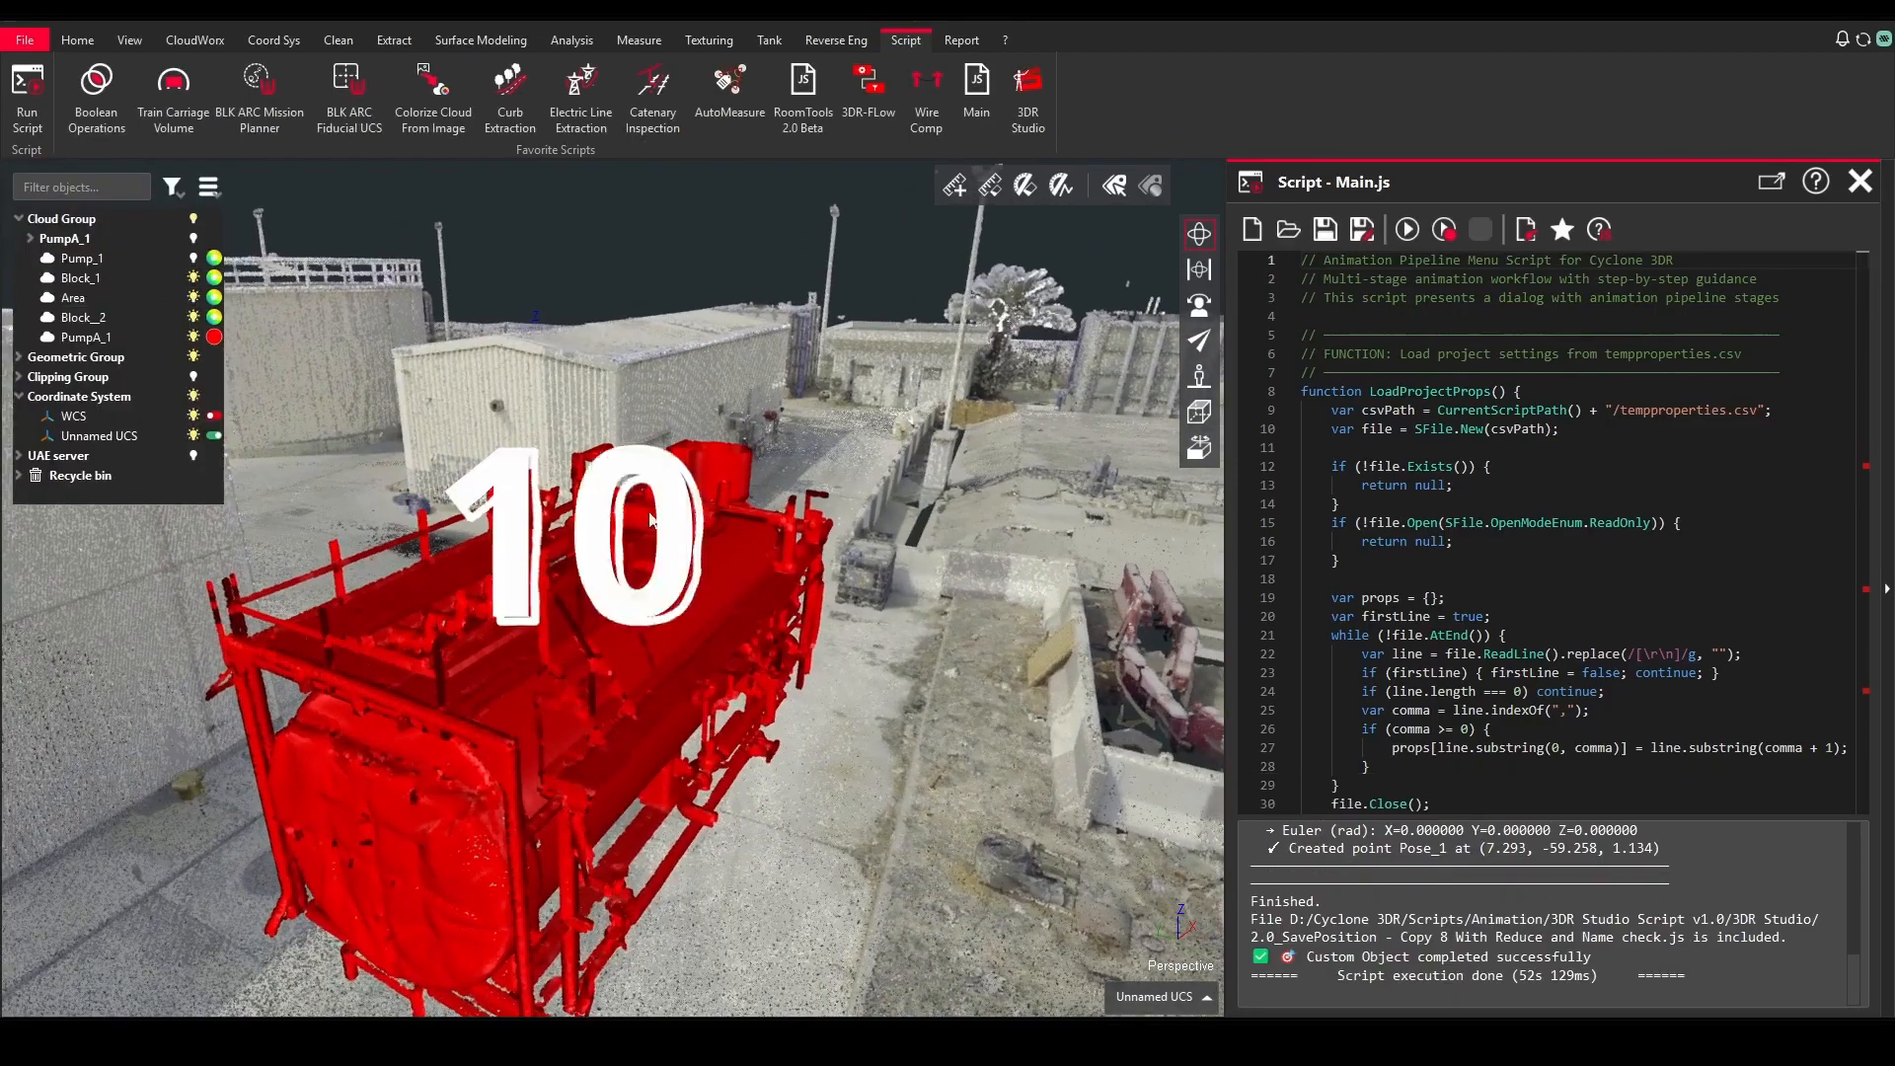
{"action": "left_click_drag", "start_coordinate": [648, 569], "coordinate": [484, 765]}
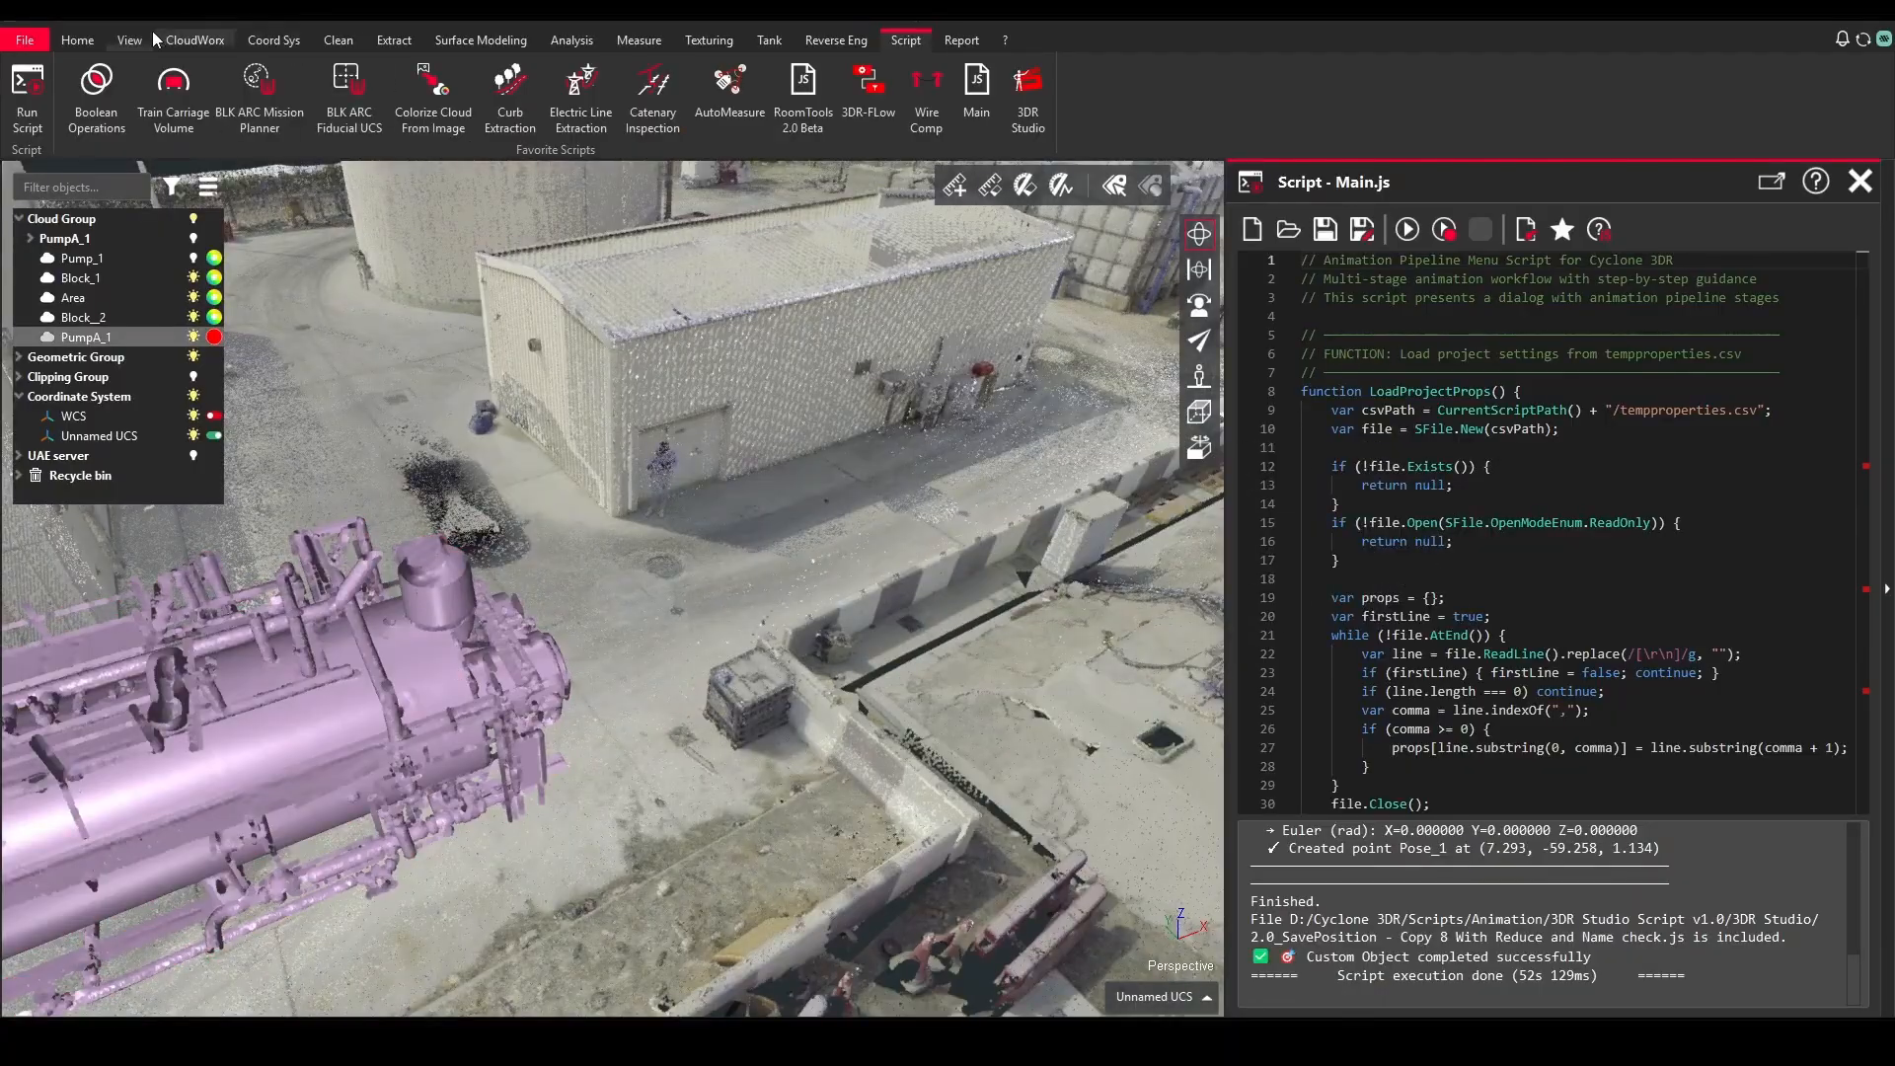
{"action": "left_click", "coordinate": [193, 39]}
{"action": "left_click", "coordinate": [259, 41]}
{"action": "left_click", "coordinate": [487, 91]}
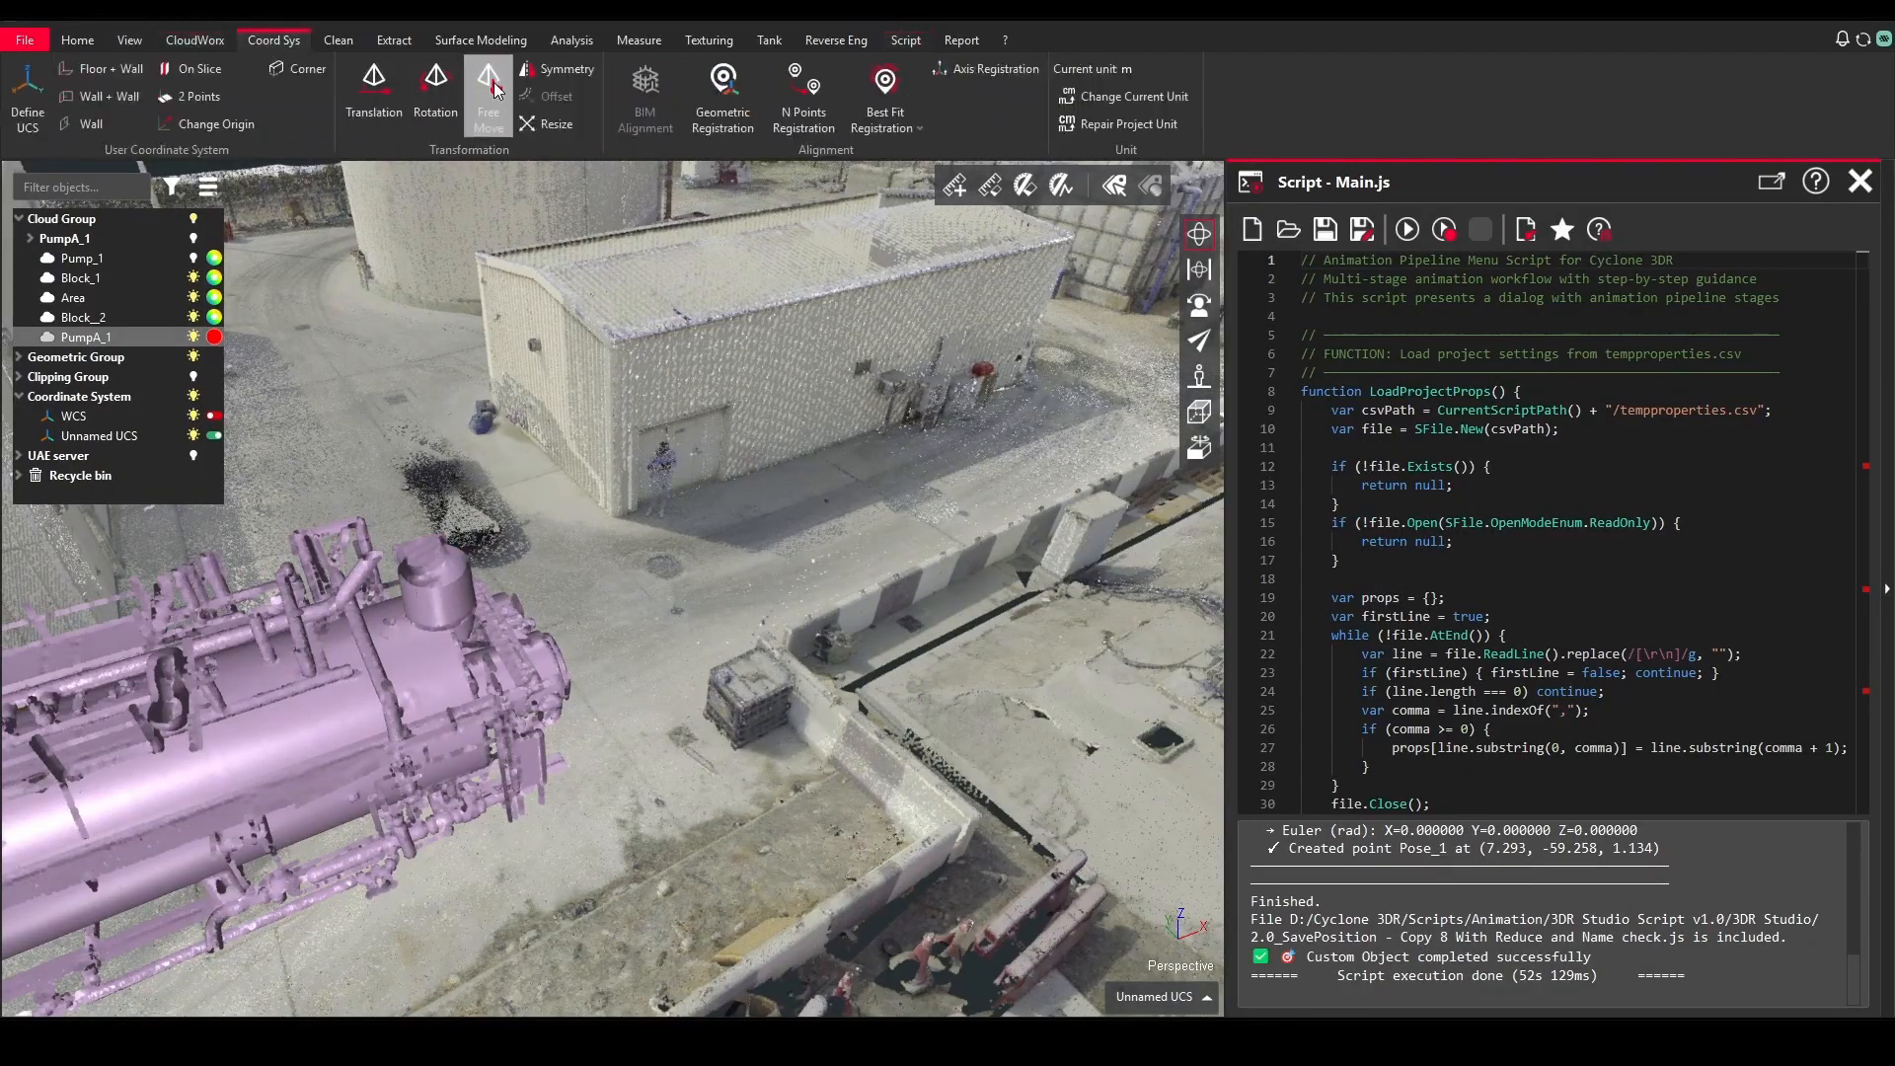
{"action": "left_click_drag", "start_coordinate": [533, 519], "coordinate": [815, 445]}
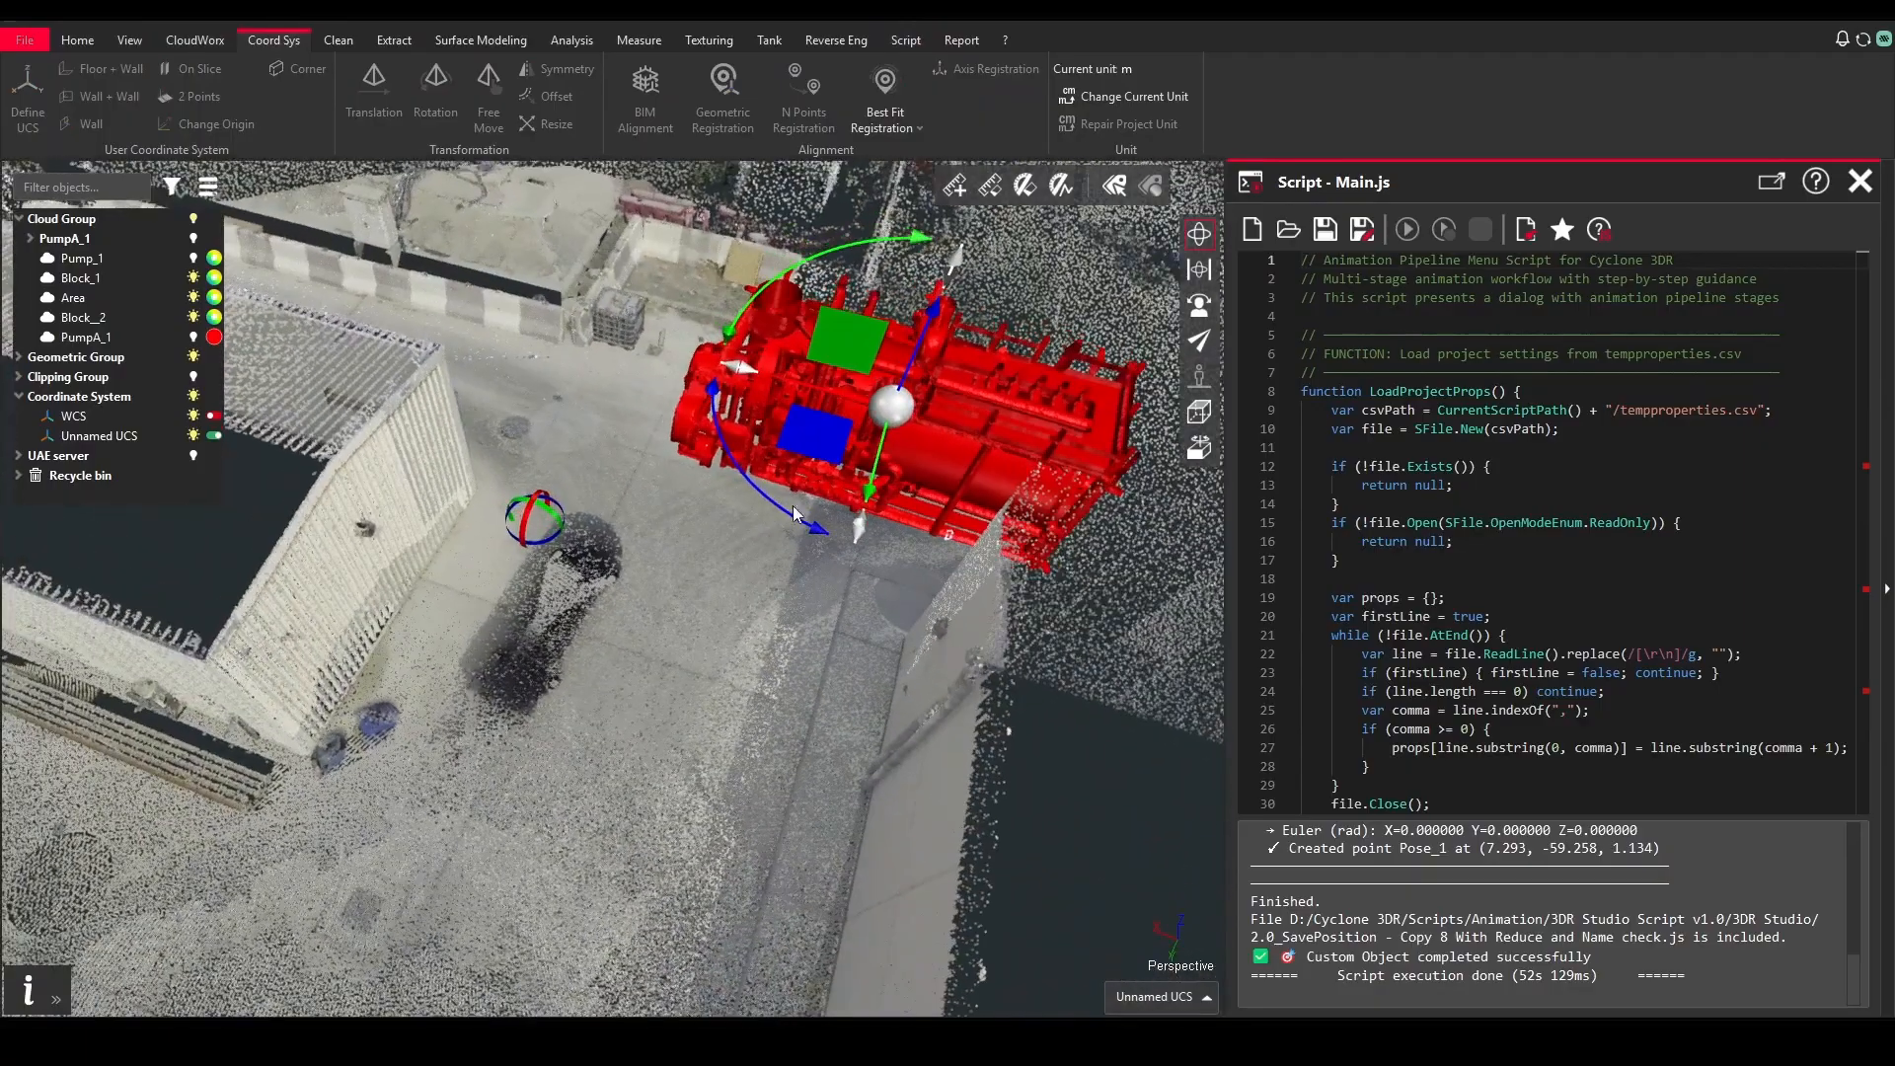
{"action": "right_click_drag", "start_coordinate": [808, 434], "coordinate": [809, 832]}
{"action": "left_click_drag", "start_coordinate": [810, 832], "coordinate": [251, 711]}
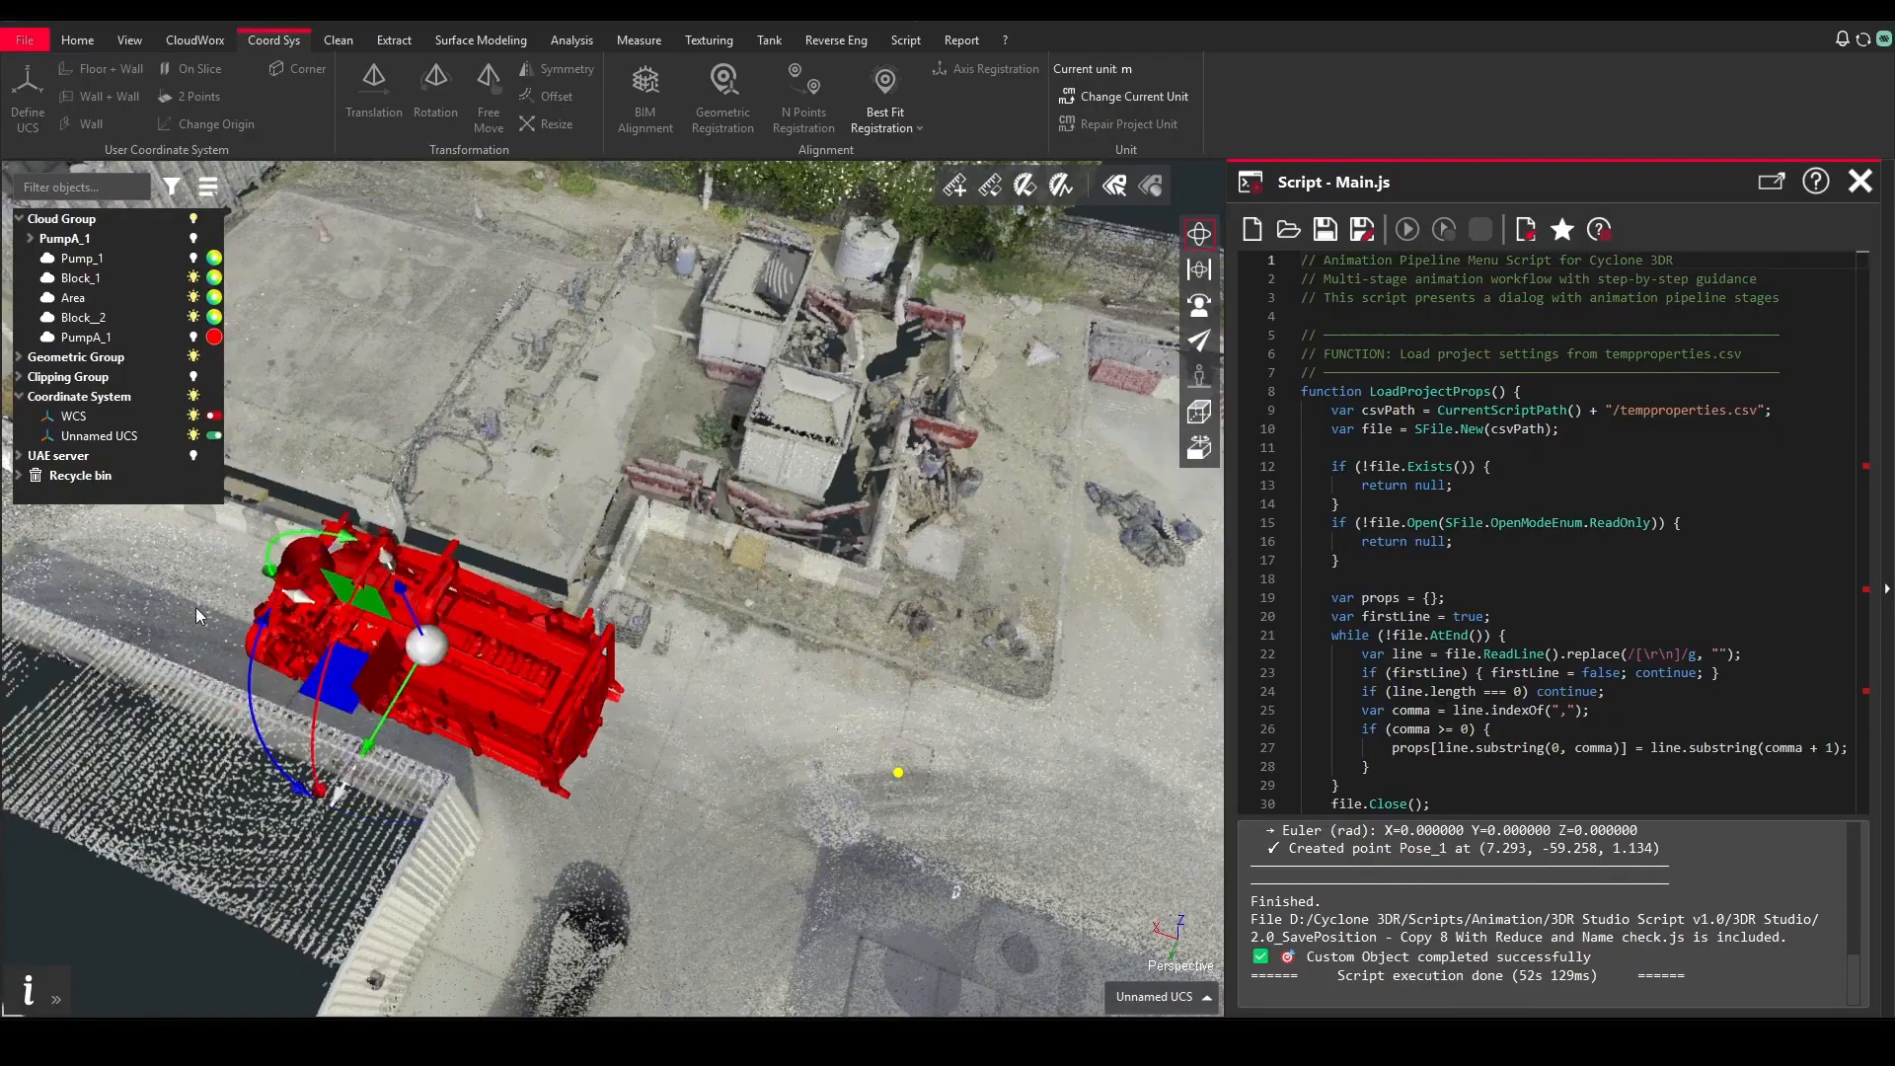
{"action": "middle_click_drag", "start_coordinate": [197, 732], "coordinate": [452, 875]}
{"action": "left_click_drag", "start_coordinate": [665, 777], "coordinate": [513, 773]}
{"action": "left_click_drag", "start_coordinate": [422, 673], "coordinate": [385, 652]}
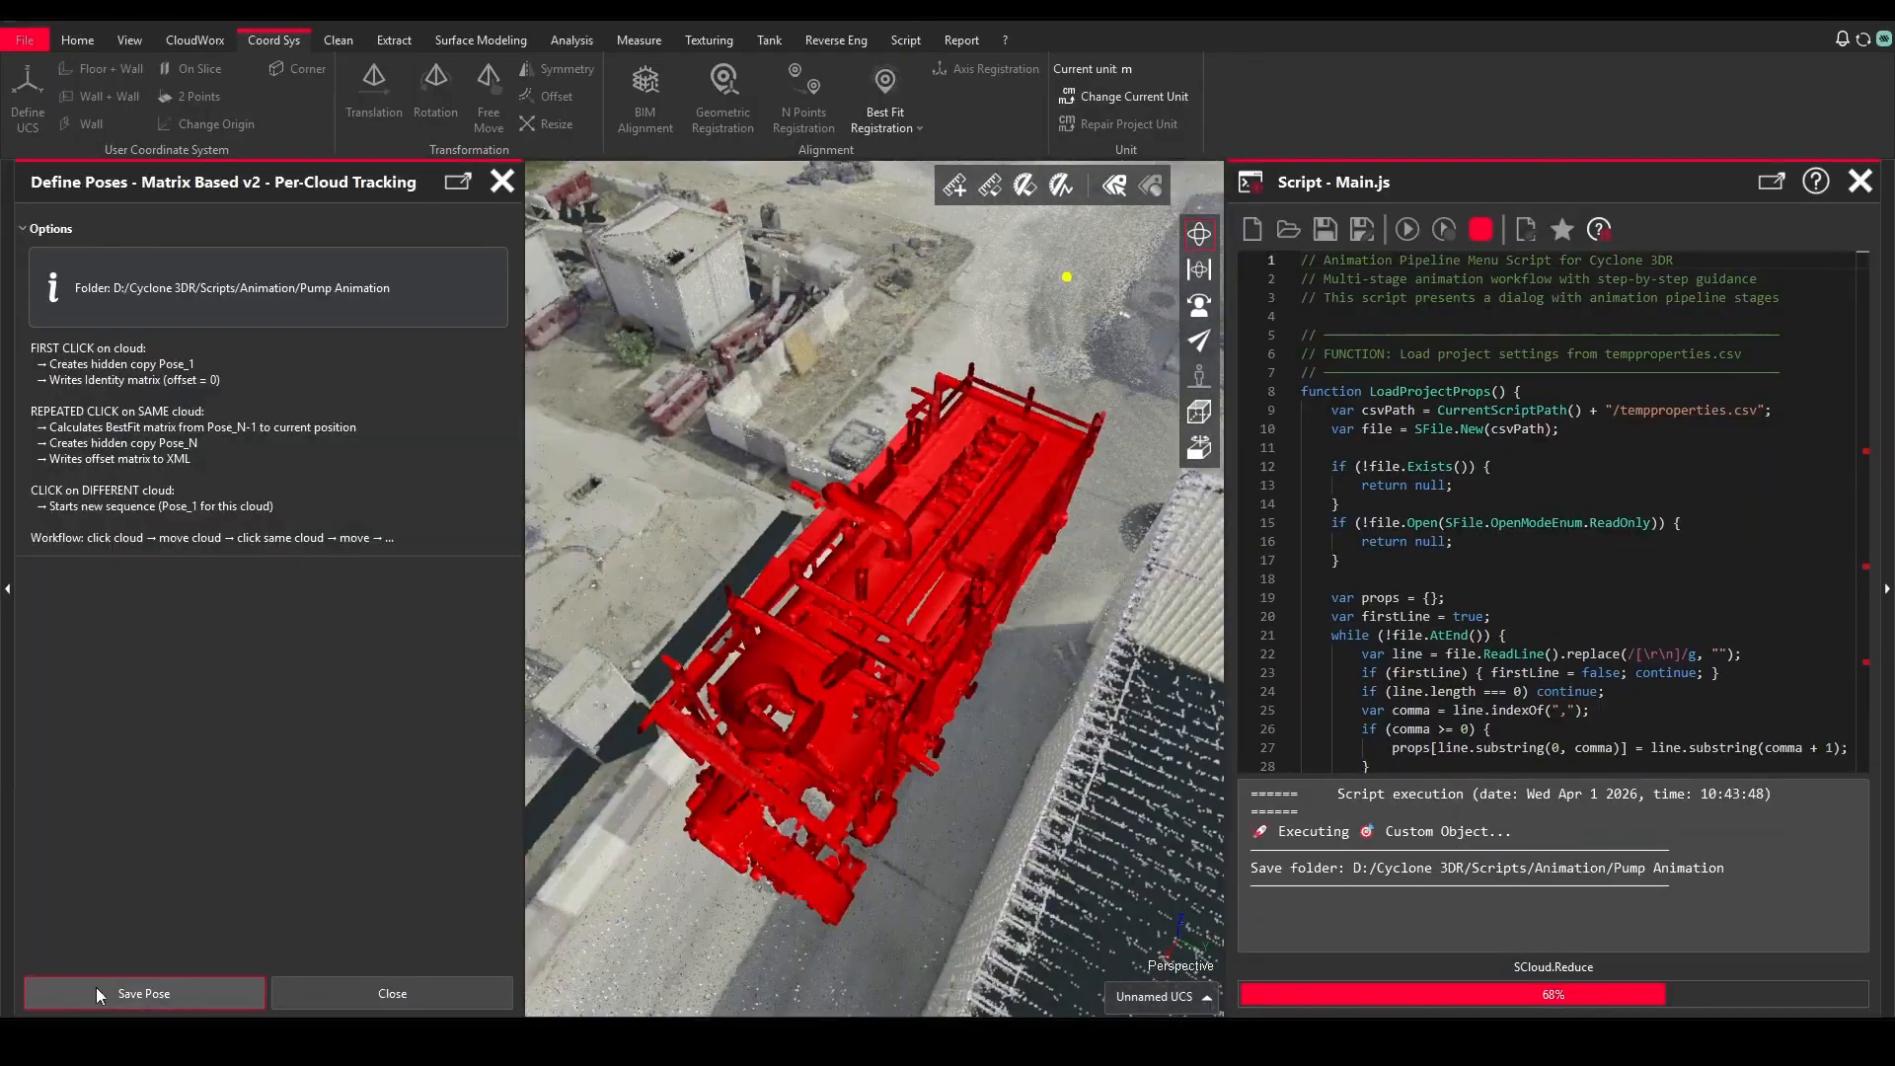
Step: Save the moved PumpA_1 cloud's position as its second pose and end the pose definition
{"action": "left_click", "coordinate": [96, 993]}
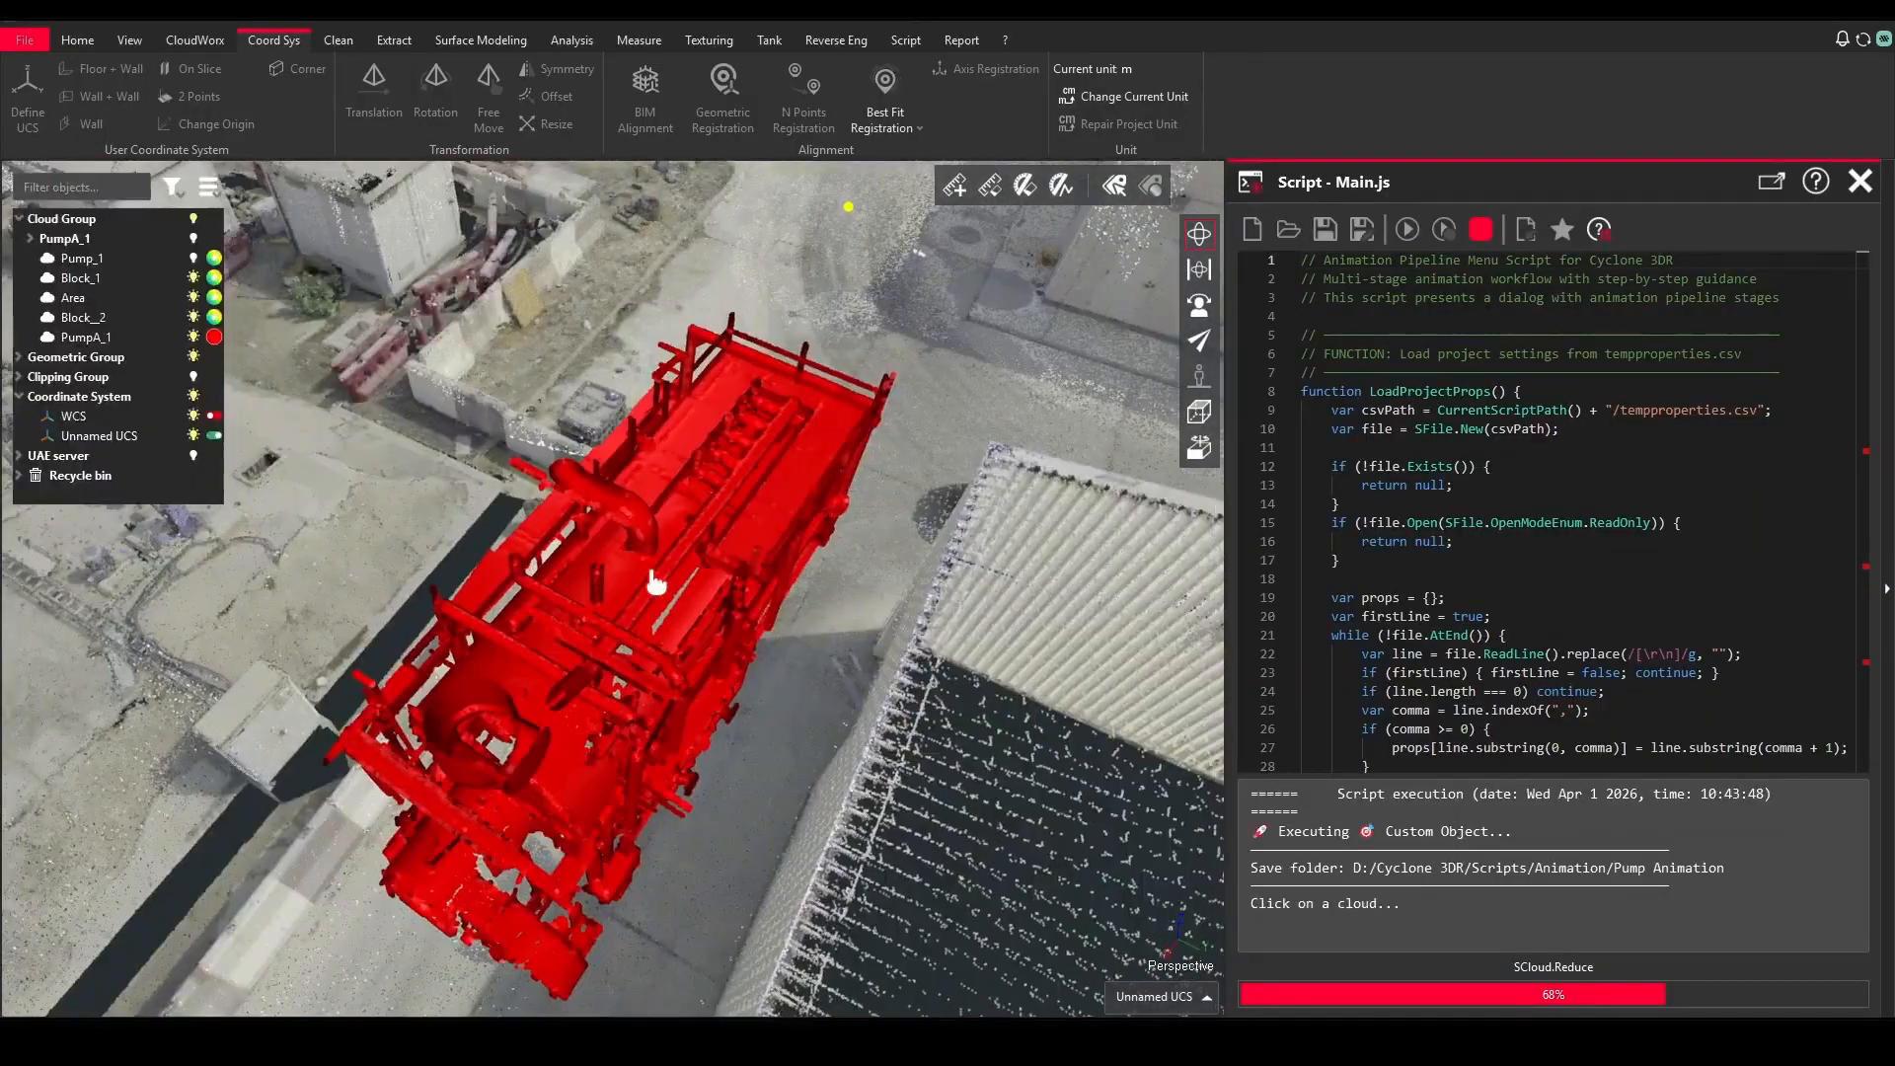
{"action": "left_click", "coordinate": [650, 571]}
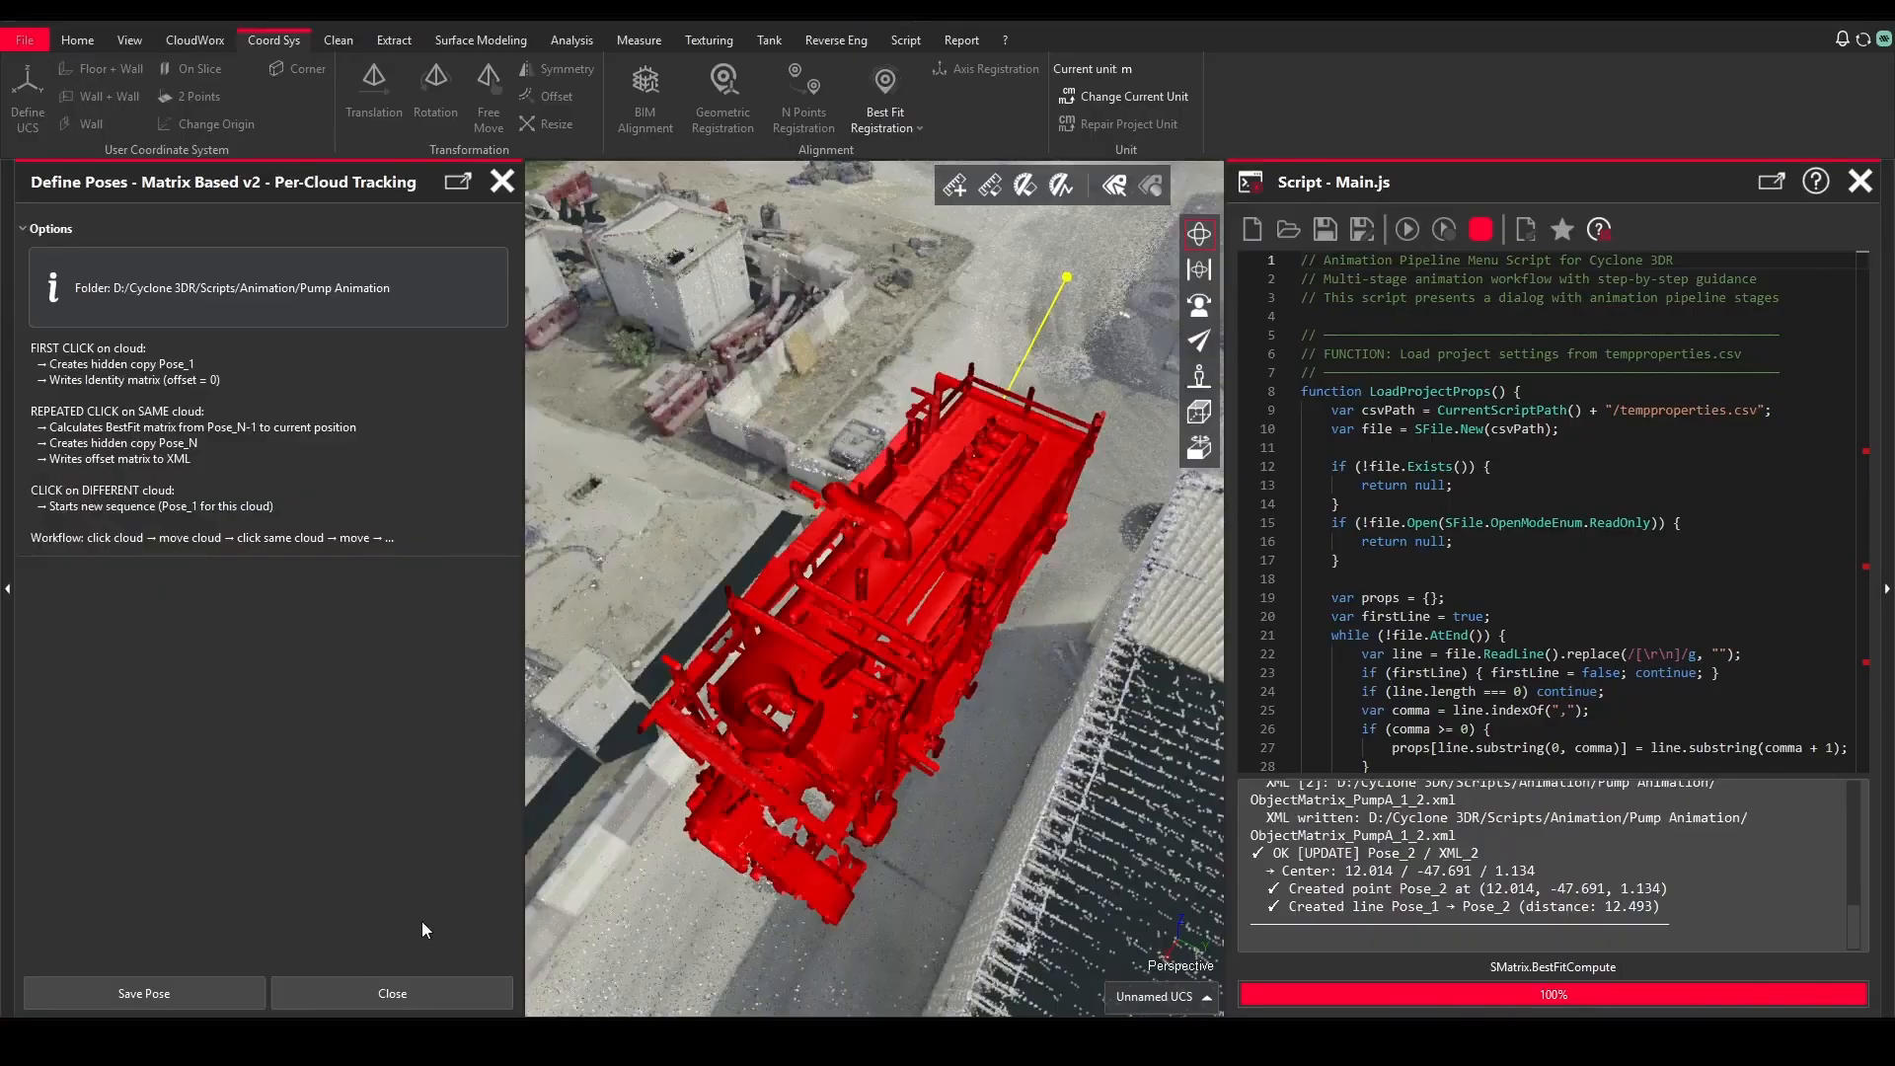
{"action": "left_click", "coordinate": [332, 991]}
Step: Continue moving the PumpA_1 cloud along its route over the barrier and save its poses through Pose_8
{"action": "left_click_drag", "start_coordinate": [523, 693], "coordinate": [466, 637]}
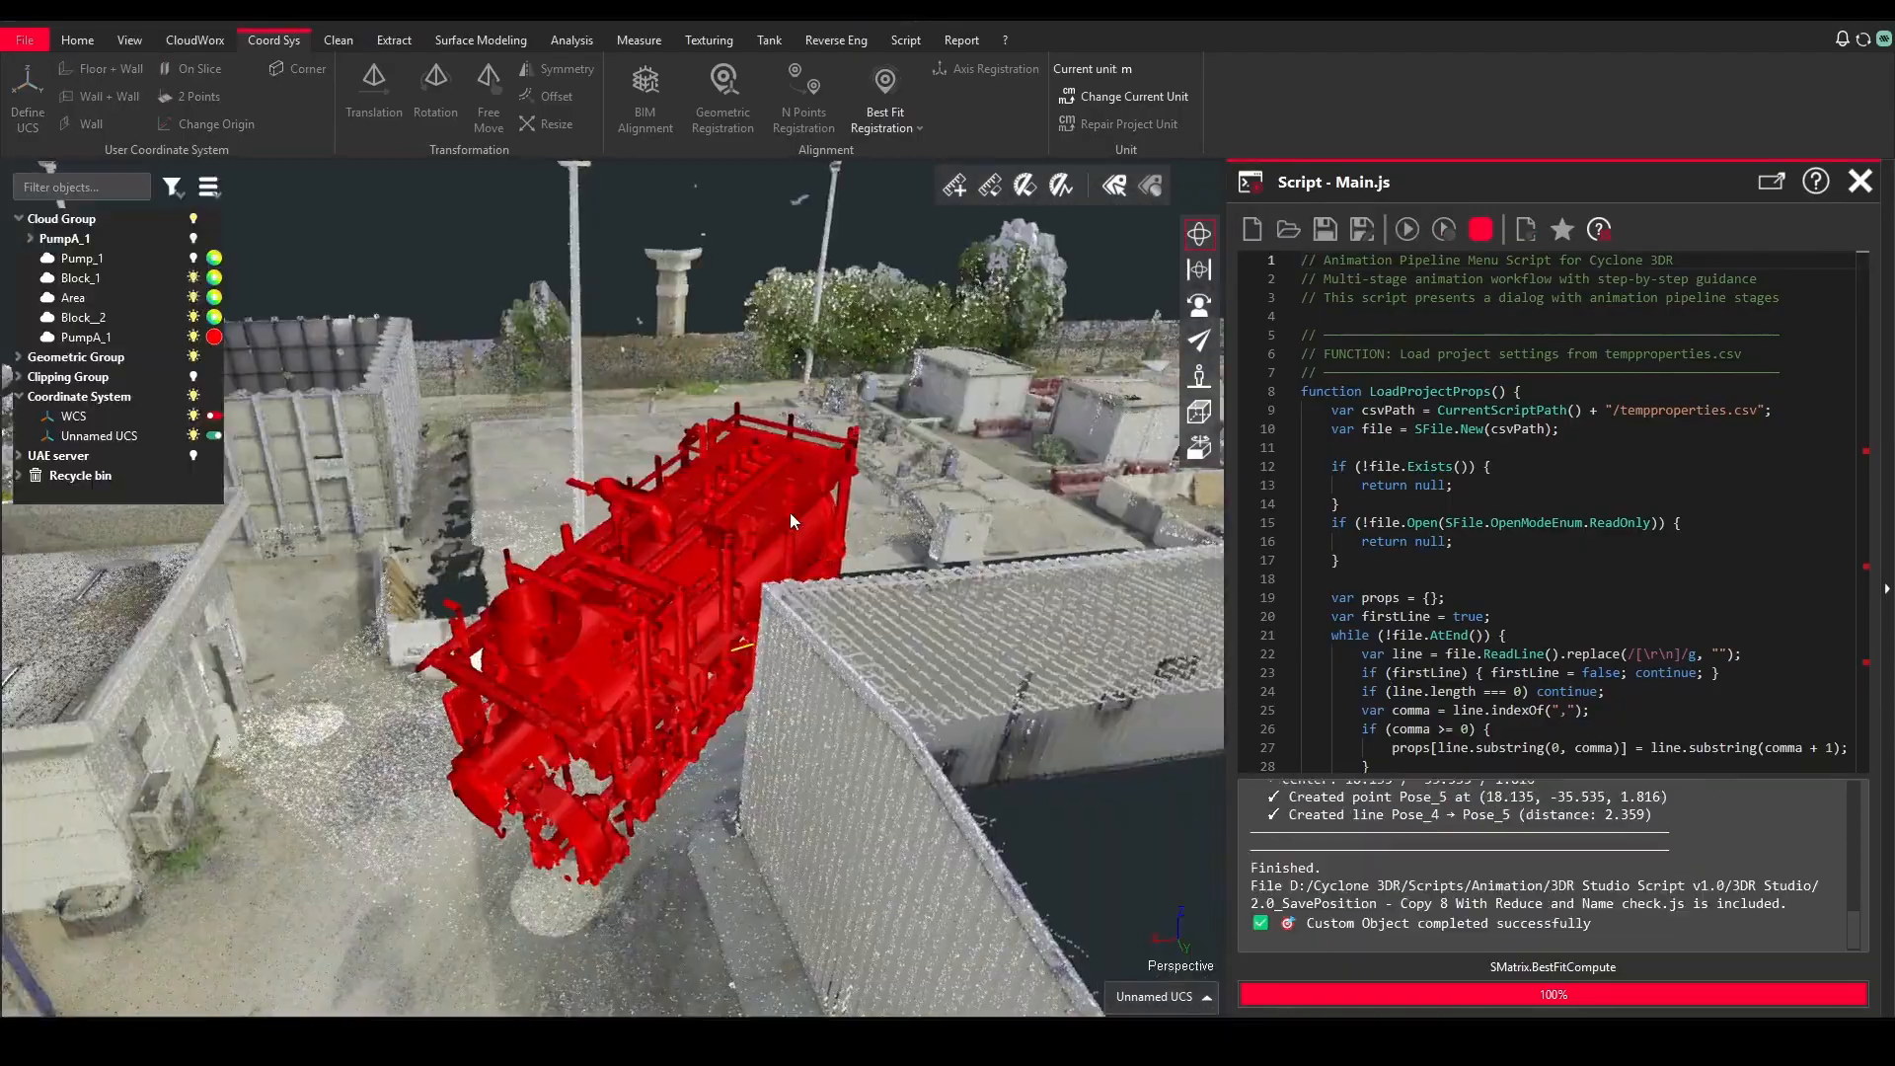
{"action": "left_click_drag", "start_coordinate": [789, 513], "coordinate": [564, 616]}
{"action": "middle_click_drag", "start_coordinate": [780, 592], "coordinate": [296, 441]}
{"action": "left_click", "coordinate": [413, 382]}
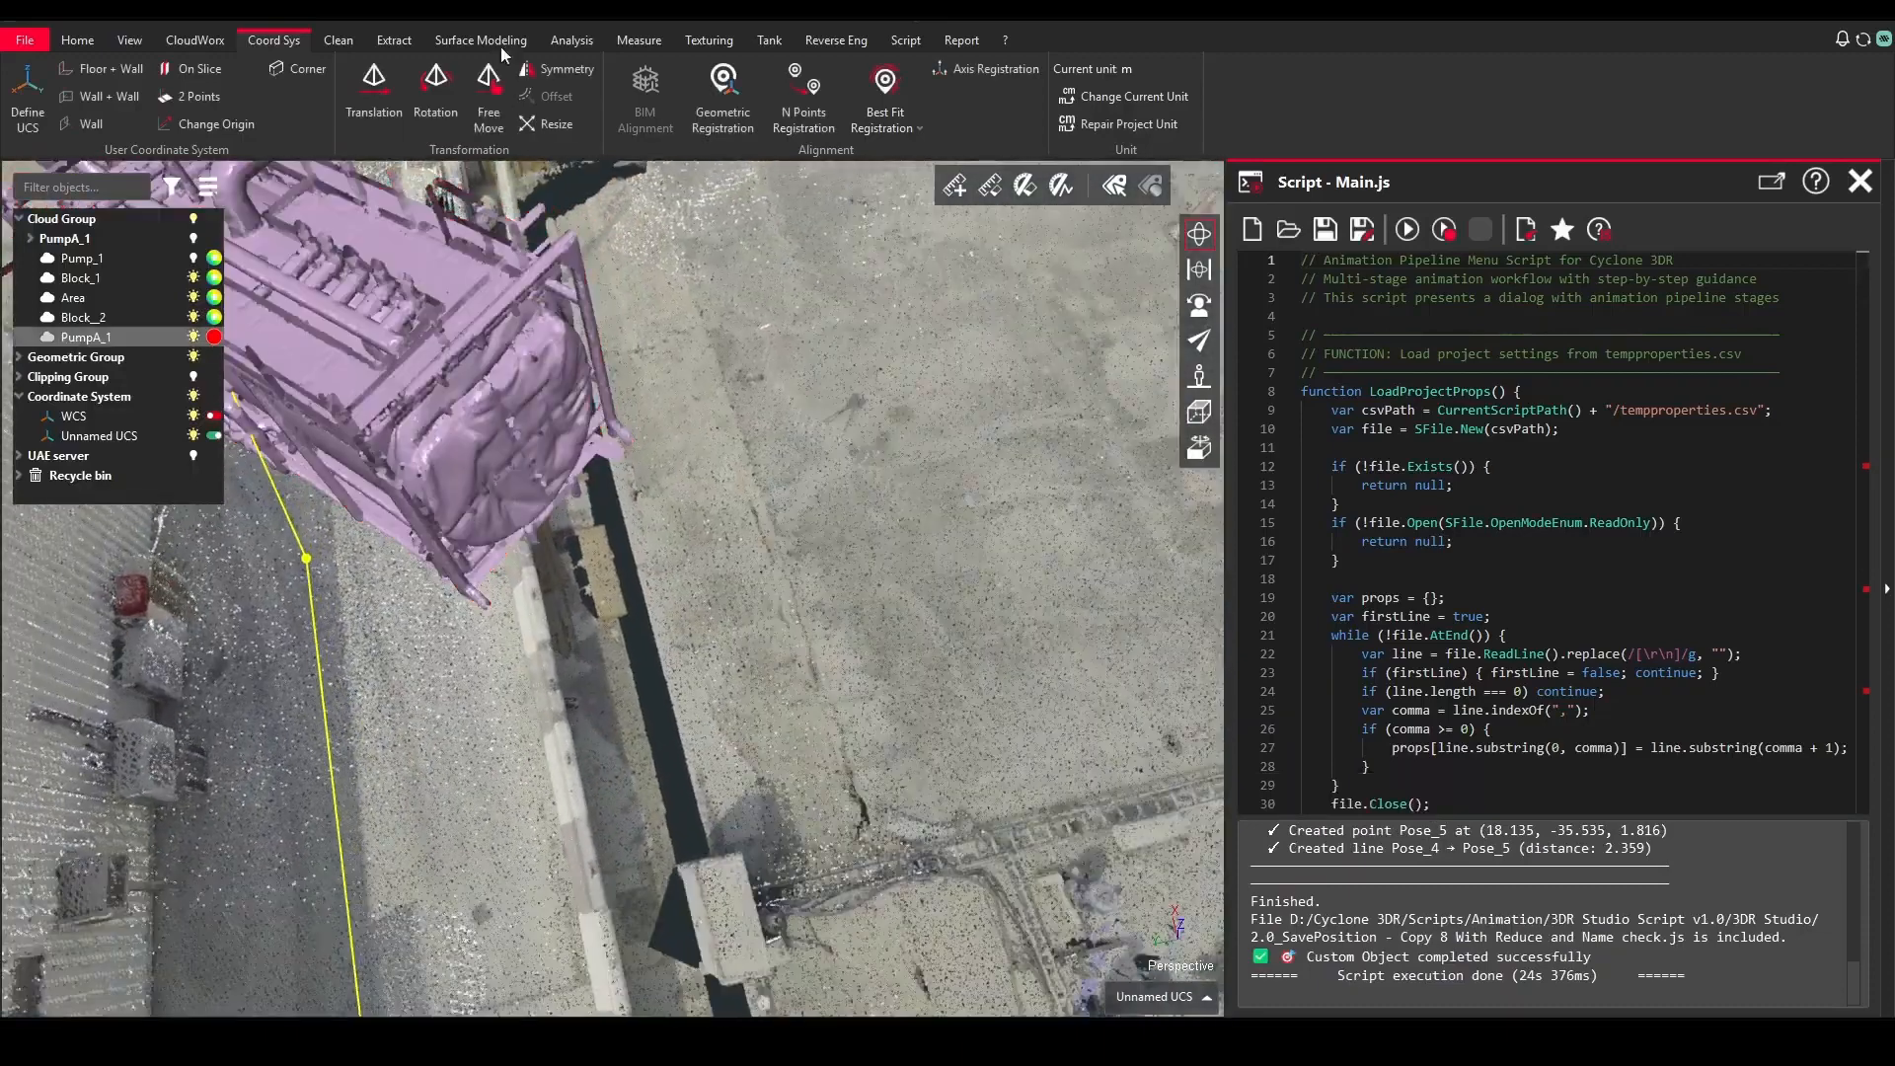
{"action": "left_click_drag", "start_coordinate": [264, 274], "coordinate": [539, 423]}
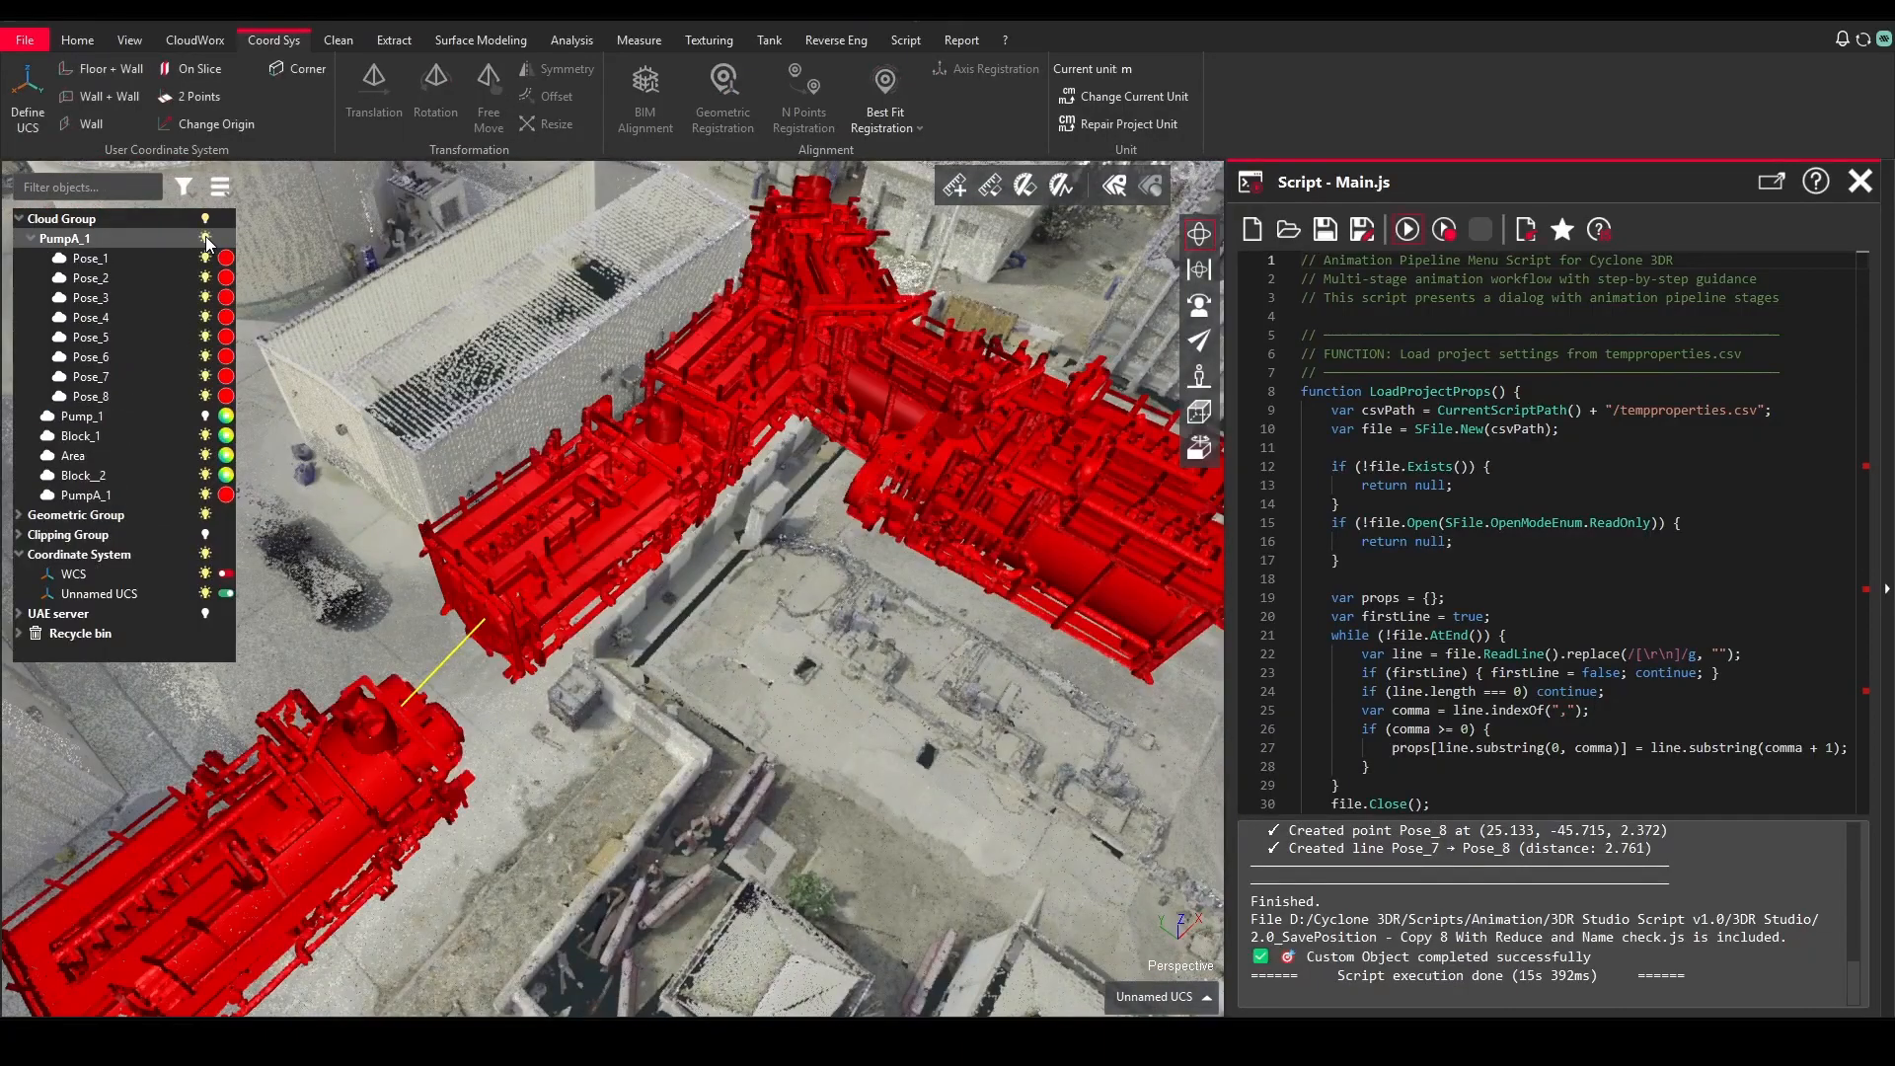
Step: Hide the saved pose clouds in the PumpA_1 group, leaving Pose_4 displayed for adjustment
{"action": "left_click", "coordinate": [204, 279]}
{"action": "left_click", "coordinate": [204, 318]}
{"action": "left_click", "coordinate": [204, 357]}
{"action": "left_click", "coordinate": [204, 397]}
{"action": "left_click", "coordinate": [205, 493]}
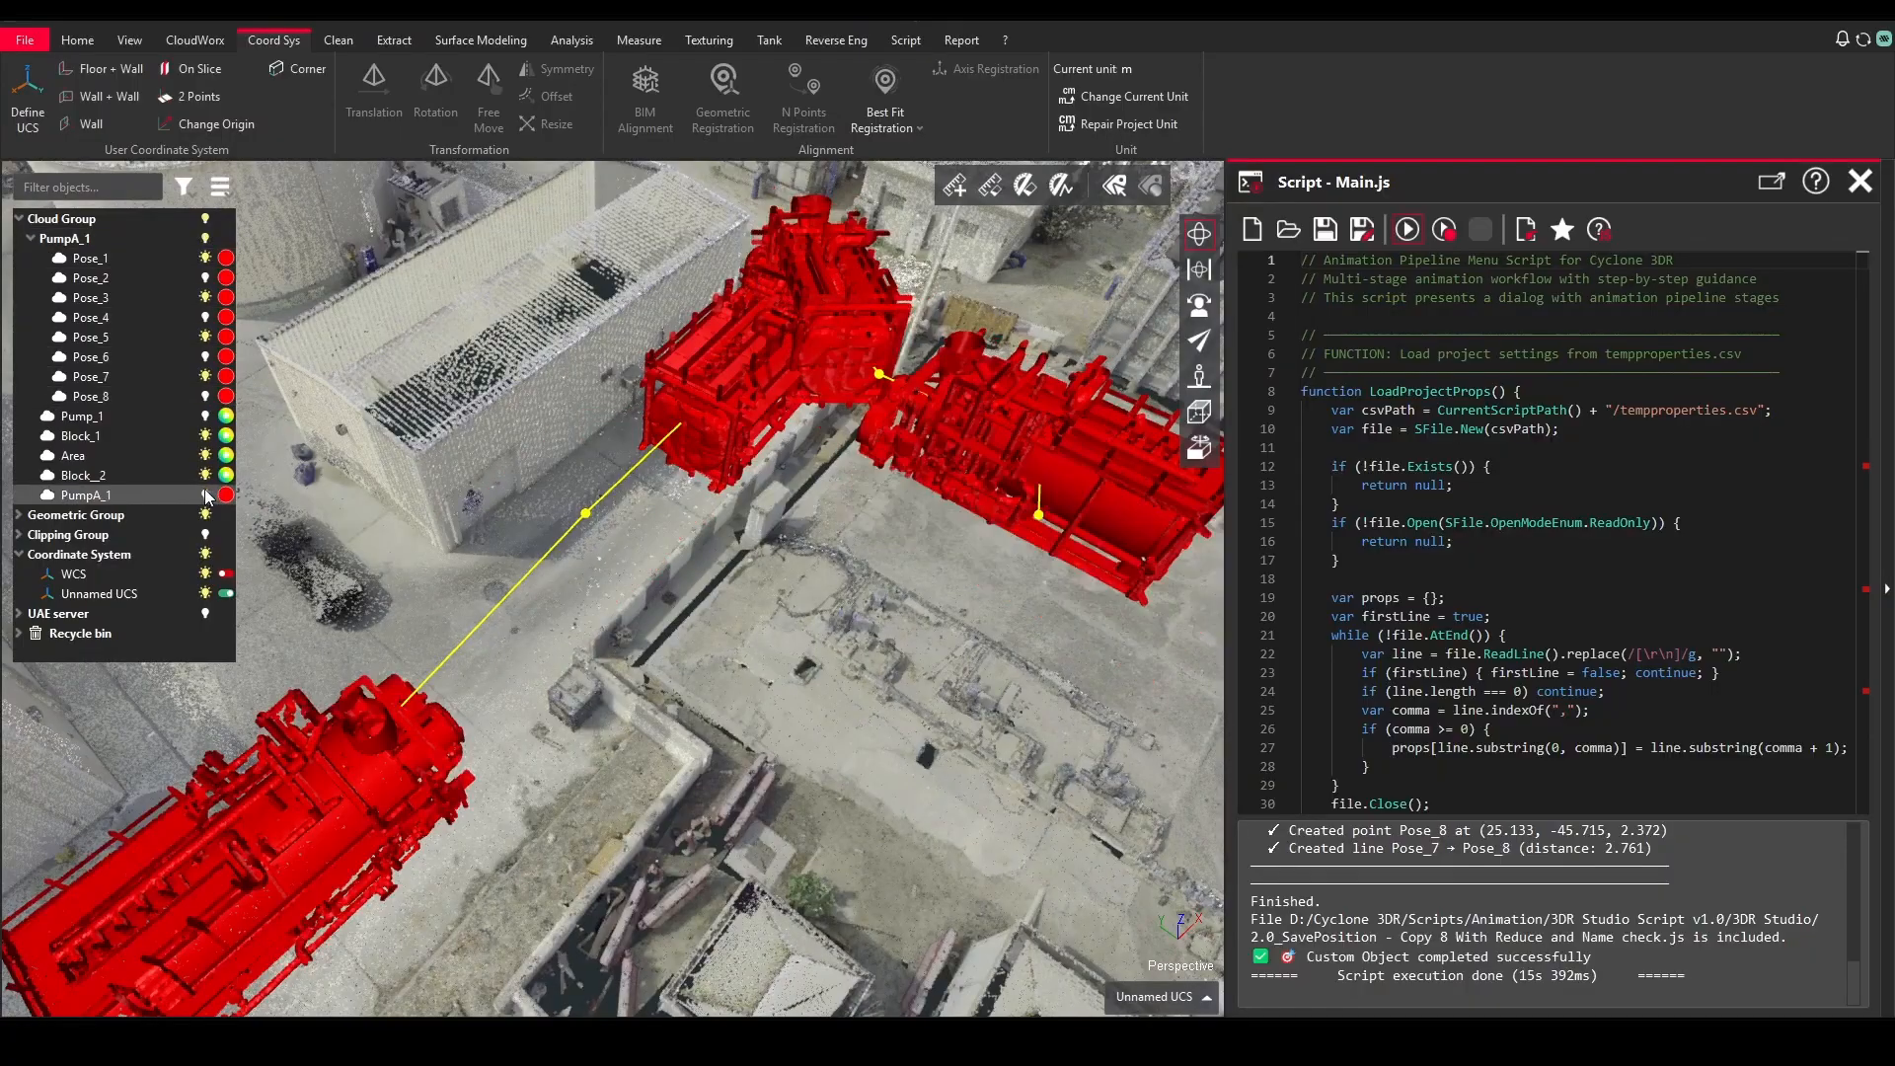
{"action": "left_click", "coordinate": [206, 357]}
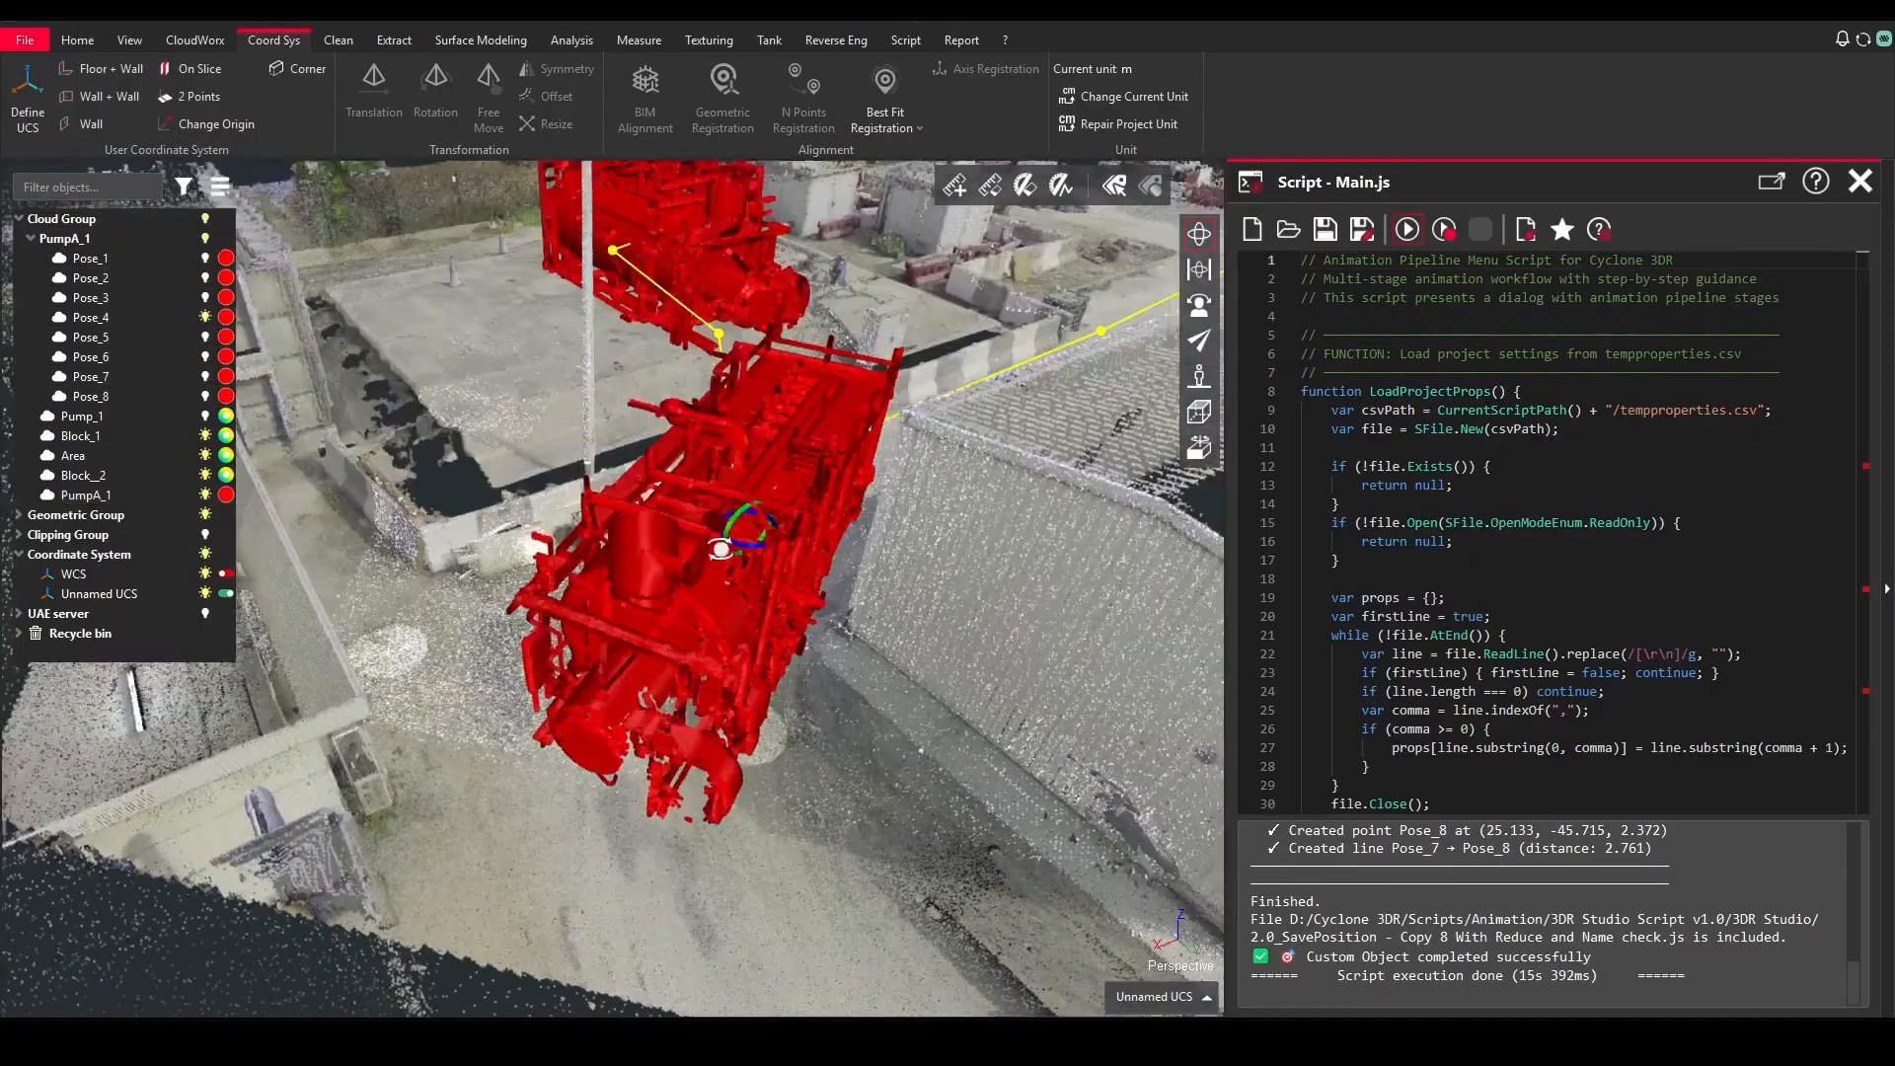
Step: Reposition and reorient the Pose_4 cloud on the road beside the building with Free Move
{"action": "left_click_drag", "start_coordinate": [720, 548], "coordinate": [661, 531]}
{"action": "left_click", "coordinate": [661, 532]}
{"action": "left_click", "coordinate": [502, 79]}
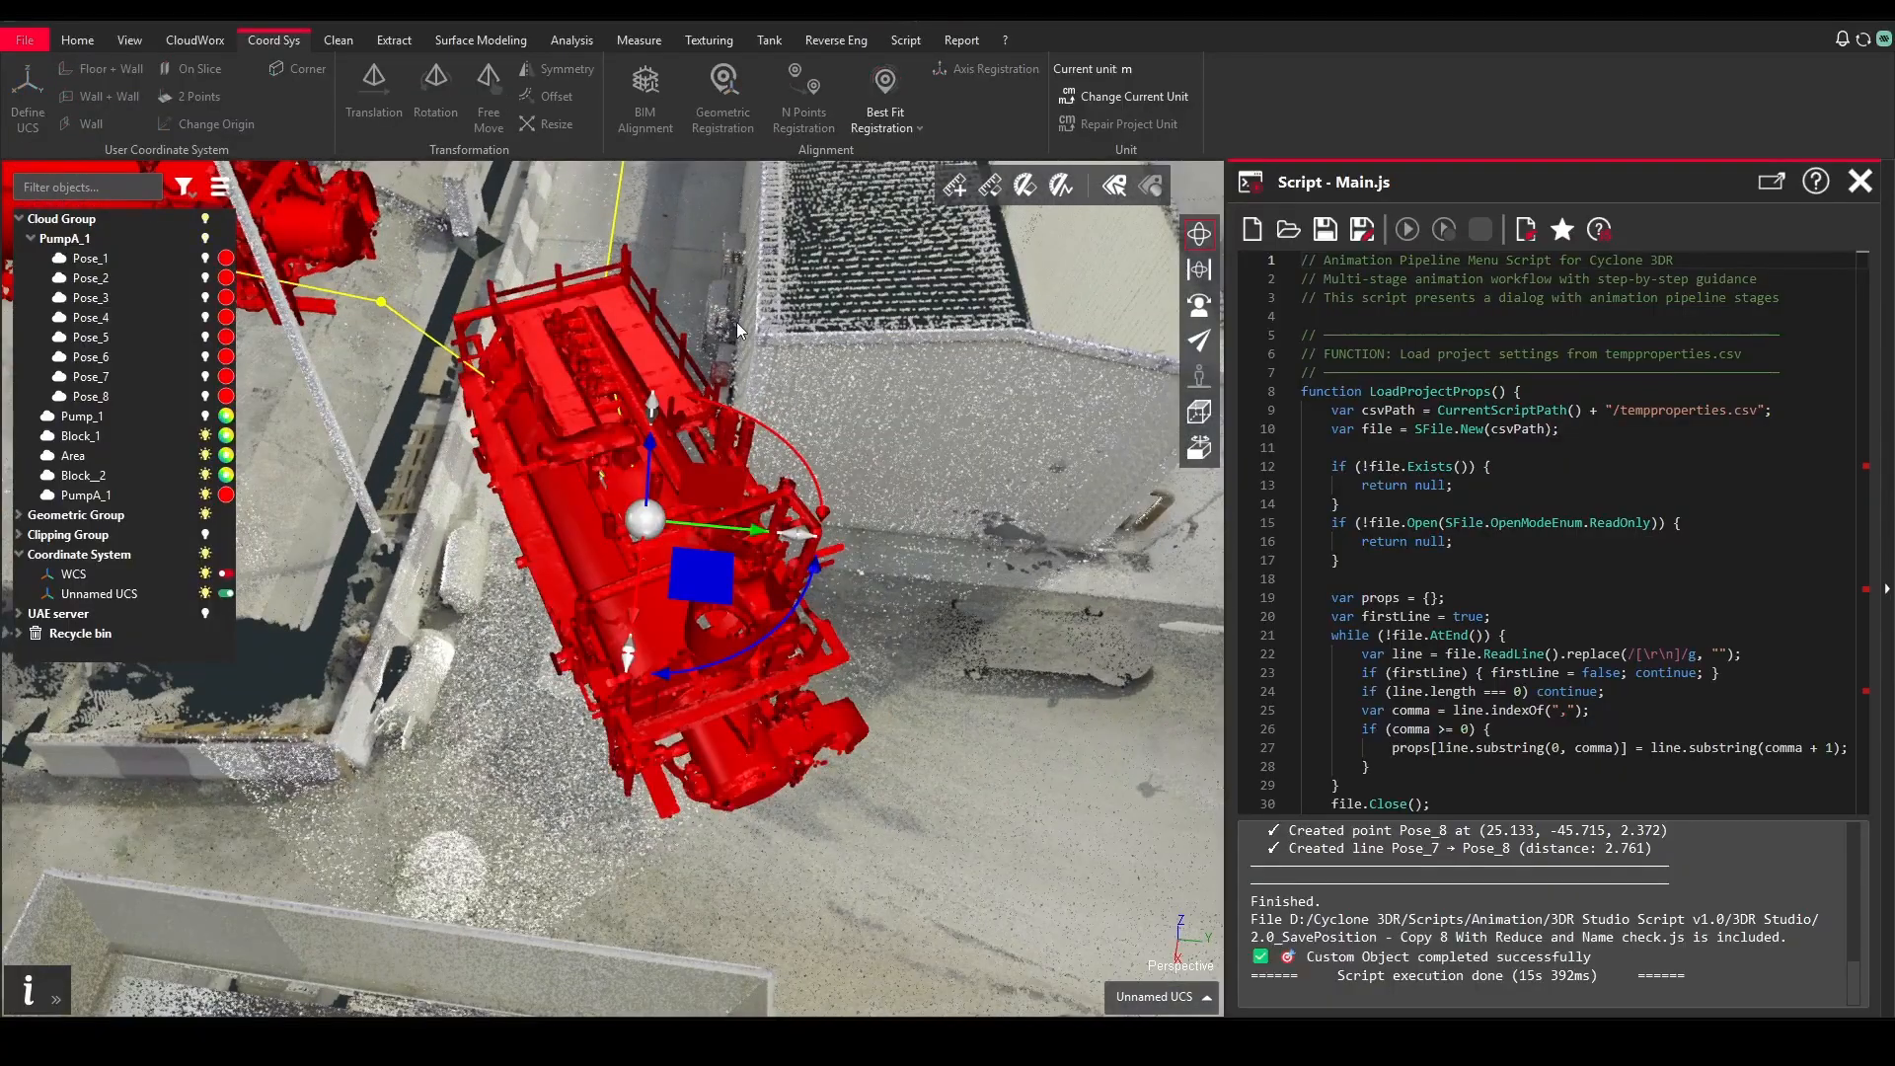
{"action": "middle_click_drag", "start_coordinate": [742, 435], "coordinate": [738, 632]}
{"action": "left_click_drag", "start_coordinate": [703, 770], "coordinate": [683, 727]}
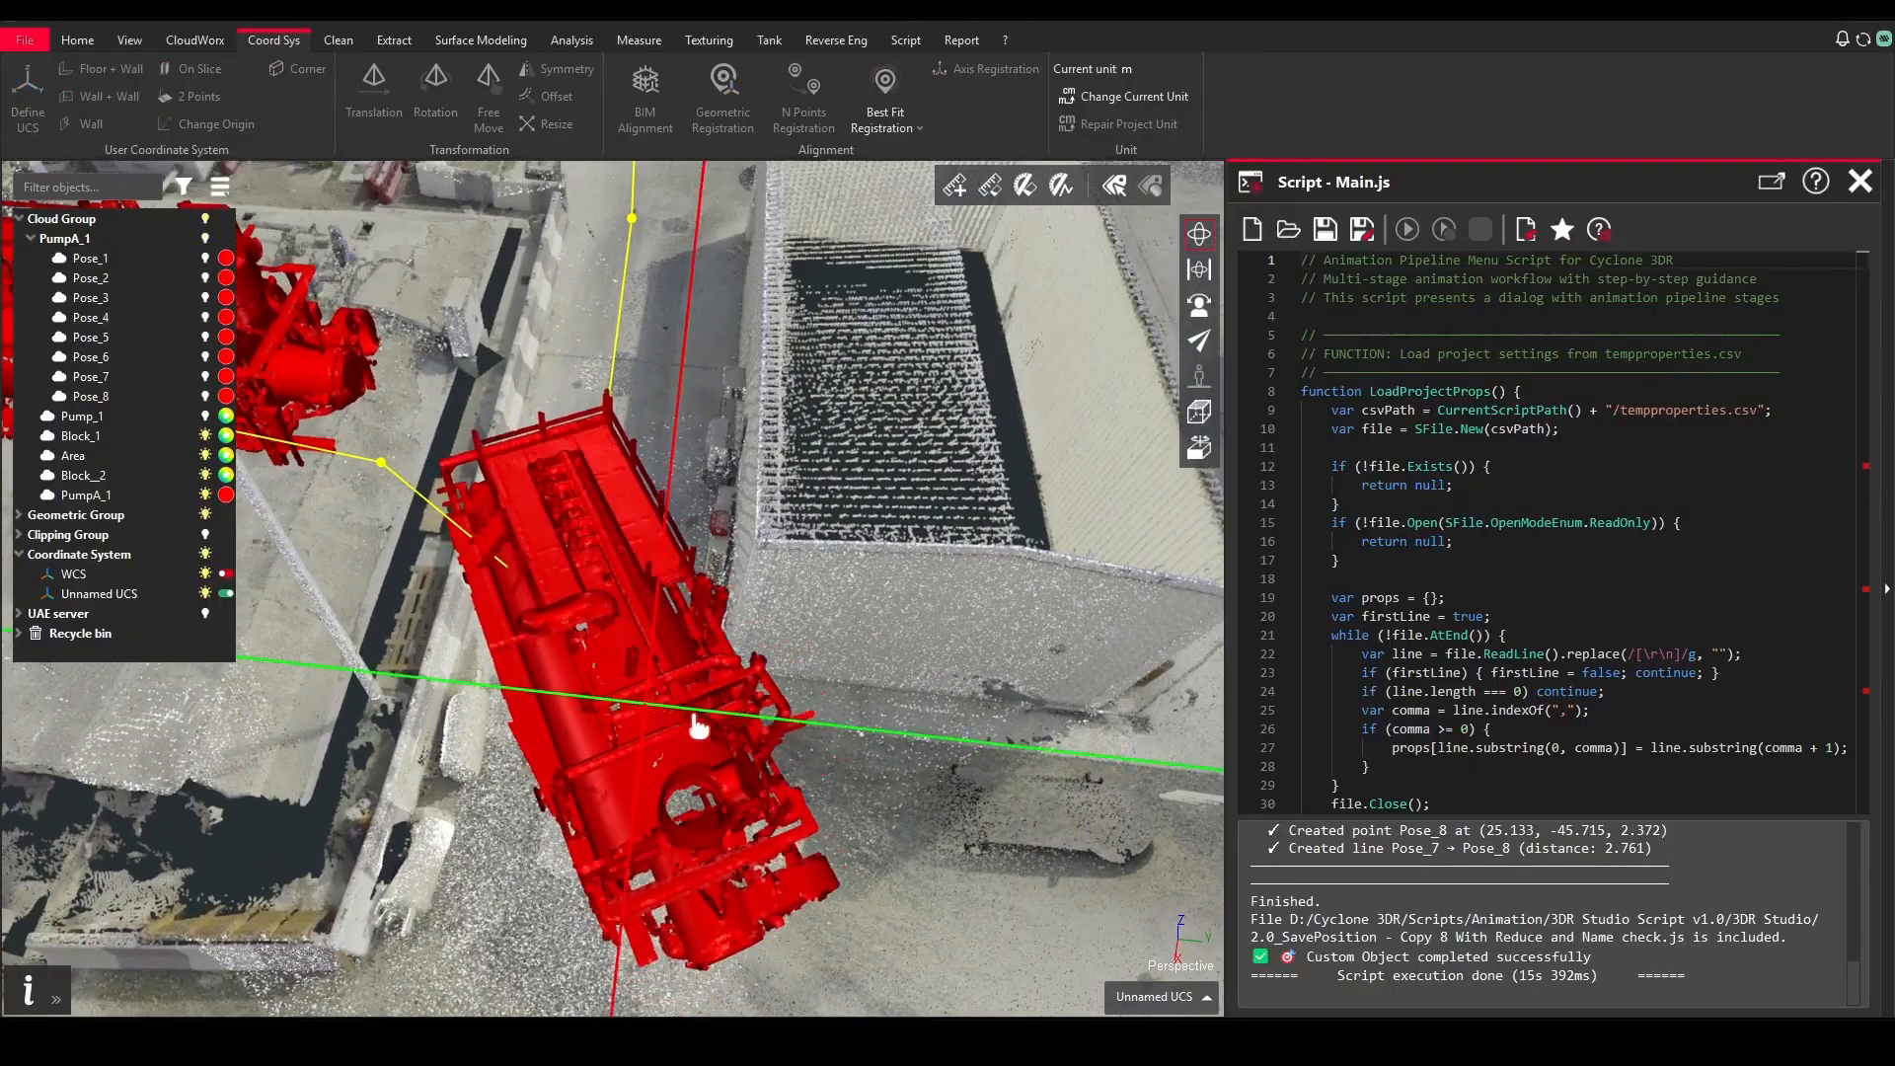
{"action": "left_click_drag", "start_coordinate": [748, 798], "coordinate": [731, 793]}
{"action": "left_click_drag", "start_coordinate": [683, 735], "coordinate": [856, 720]}
{"action": "key", "text": "Return"}
Step: Select the moved Pose_4 cloud and run 3DR Studio's Define Poses stage with the Update Existing Pose method
{"action": "scroll", "coordinate": [776, 569], "scroll_direction": "up", "scroll_amount": 2}
{"action": "left_click", "coordinate": [589, 632]}
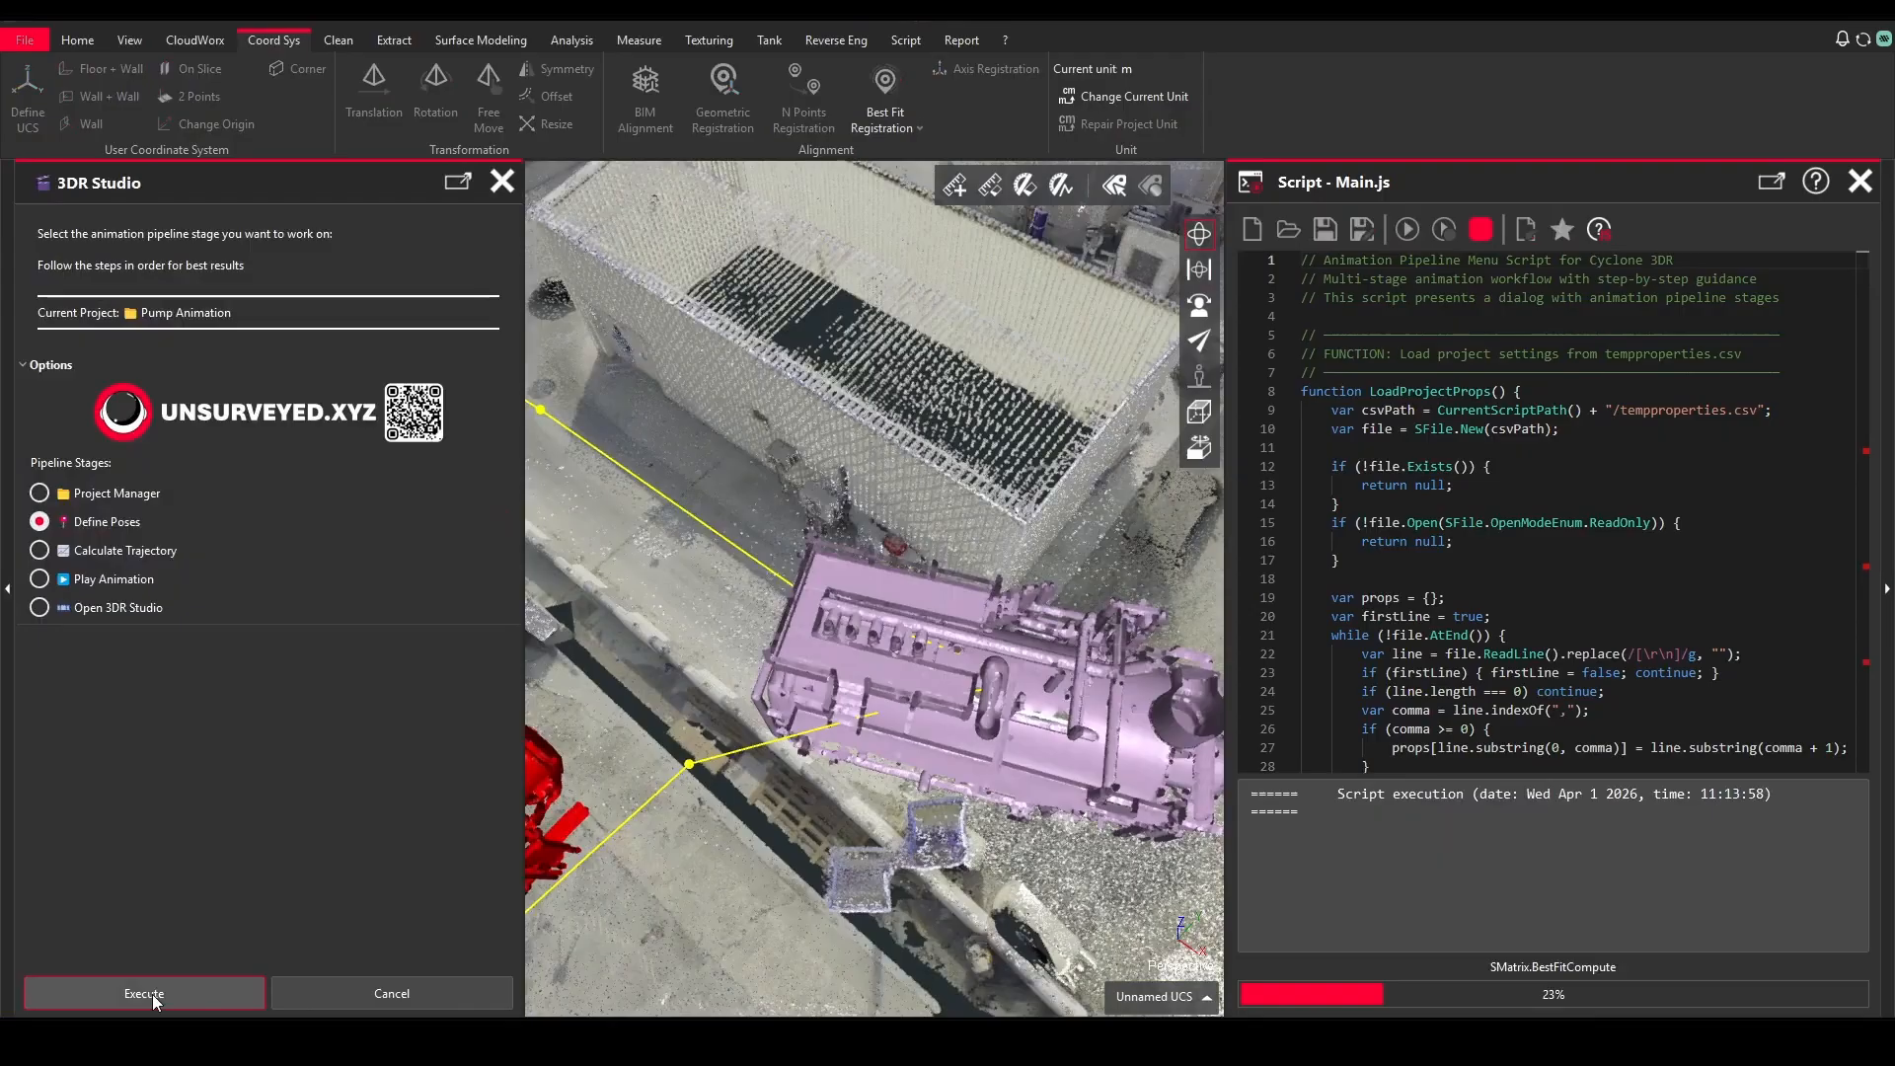
{"action": "left_click", "coordinate": [152, 993]}
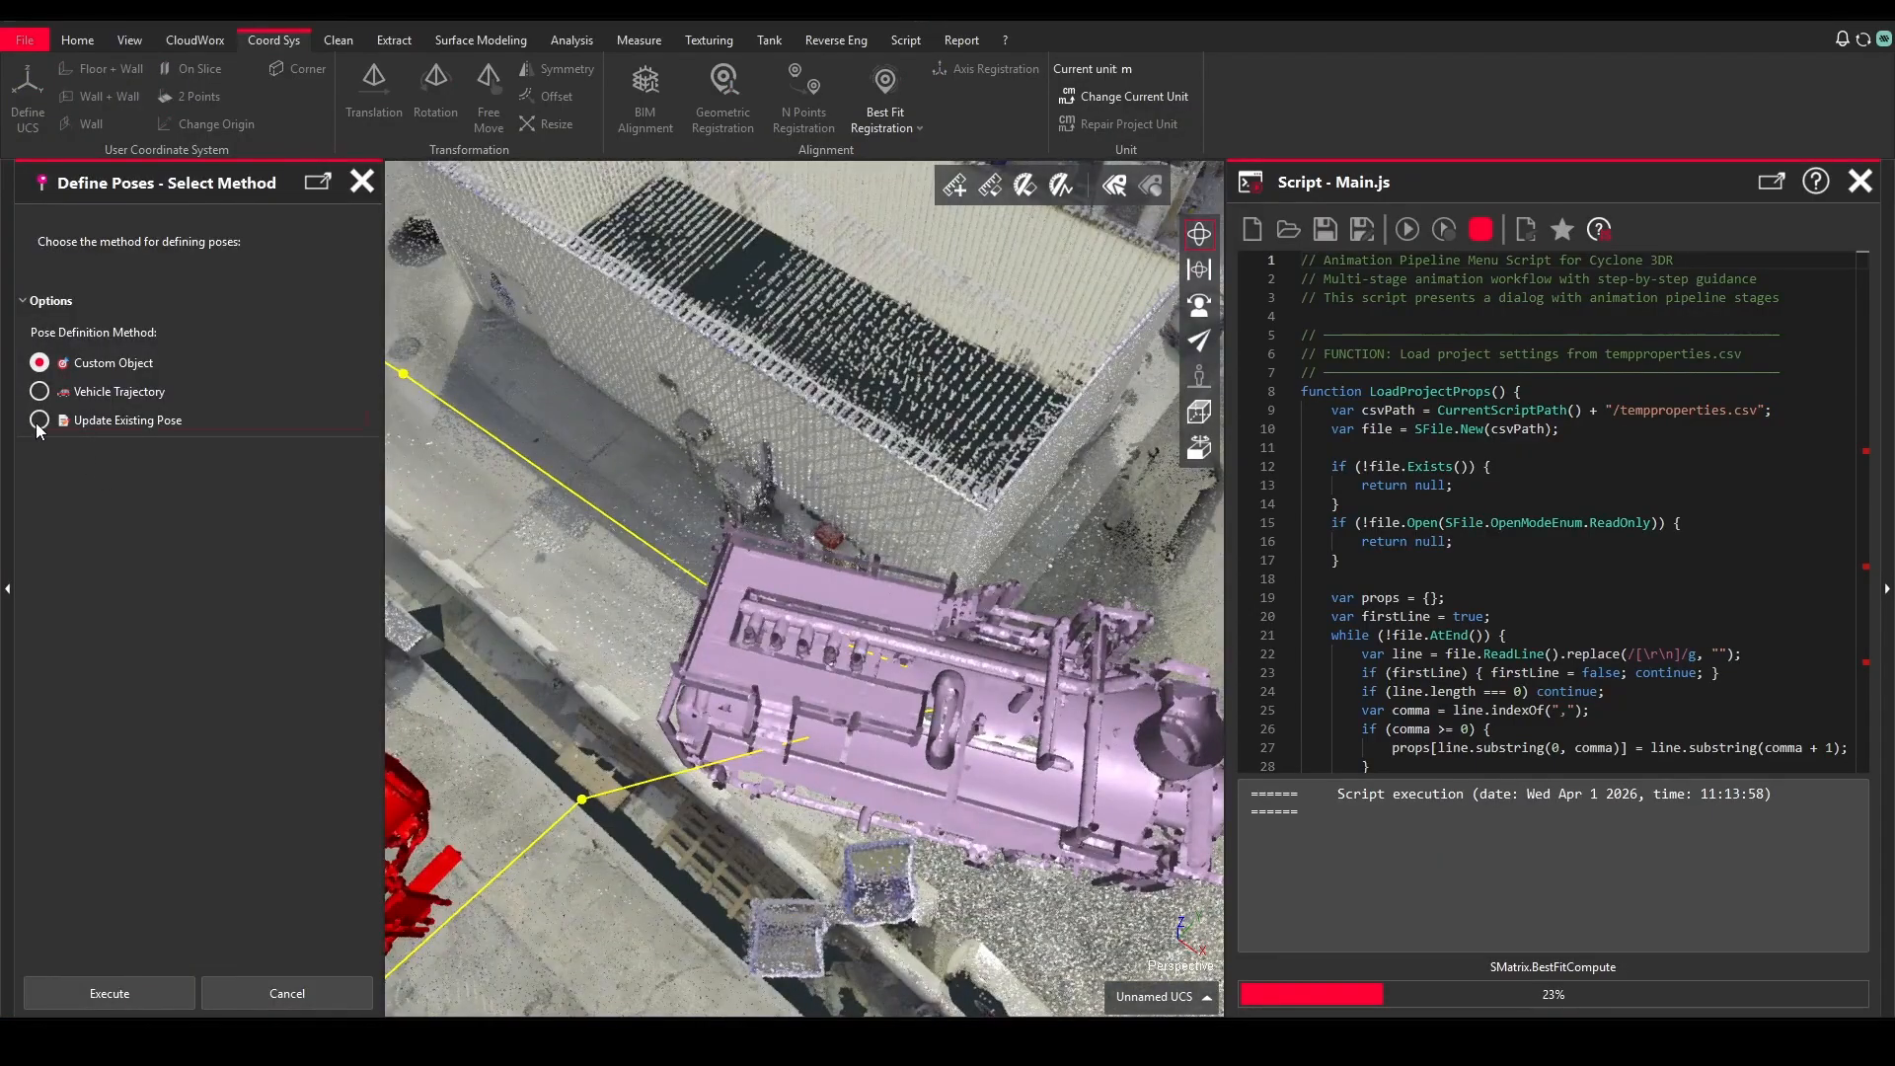
{"action": "left_click", "coordinate": [39, 420]}
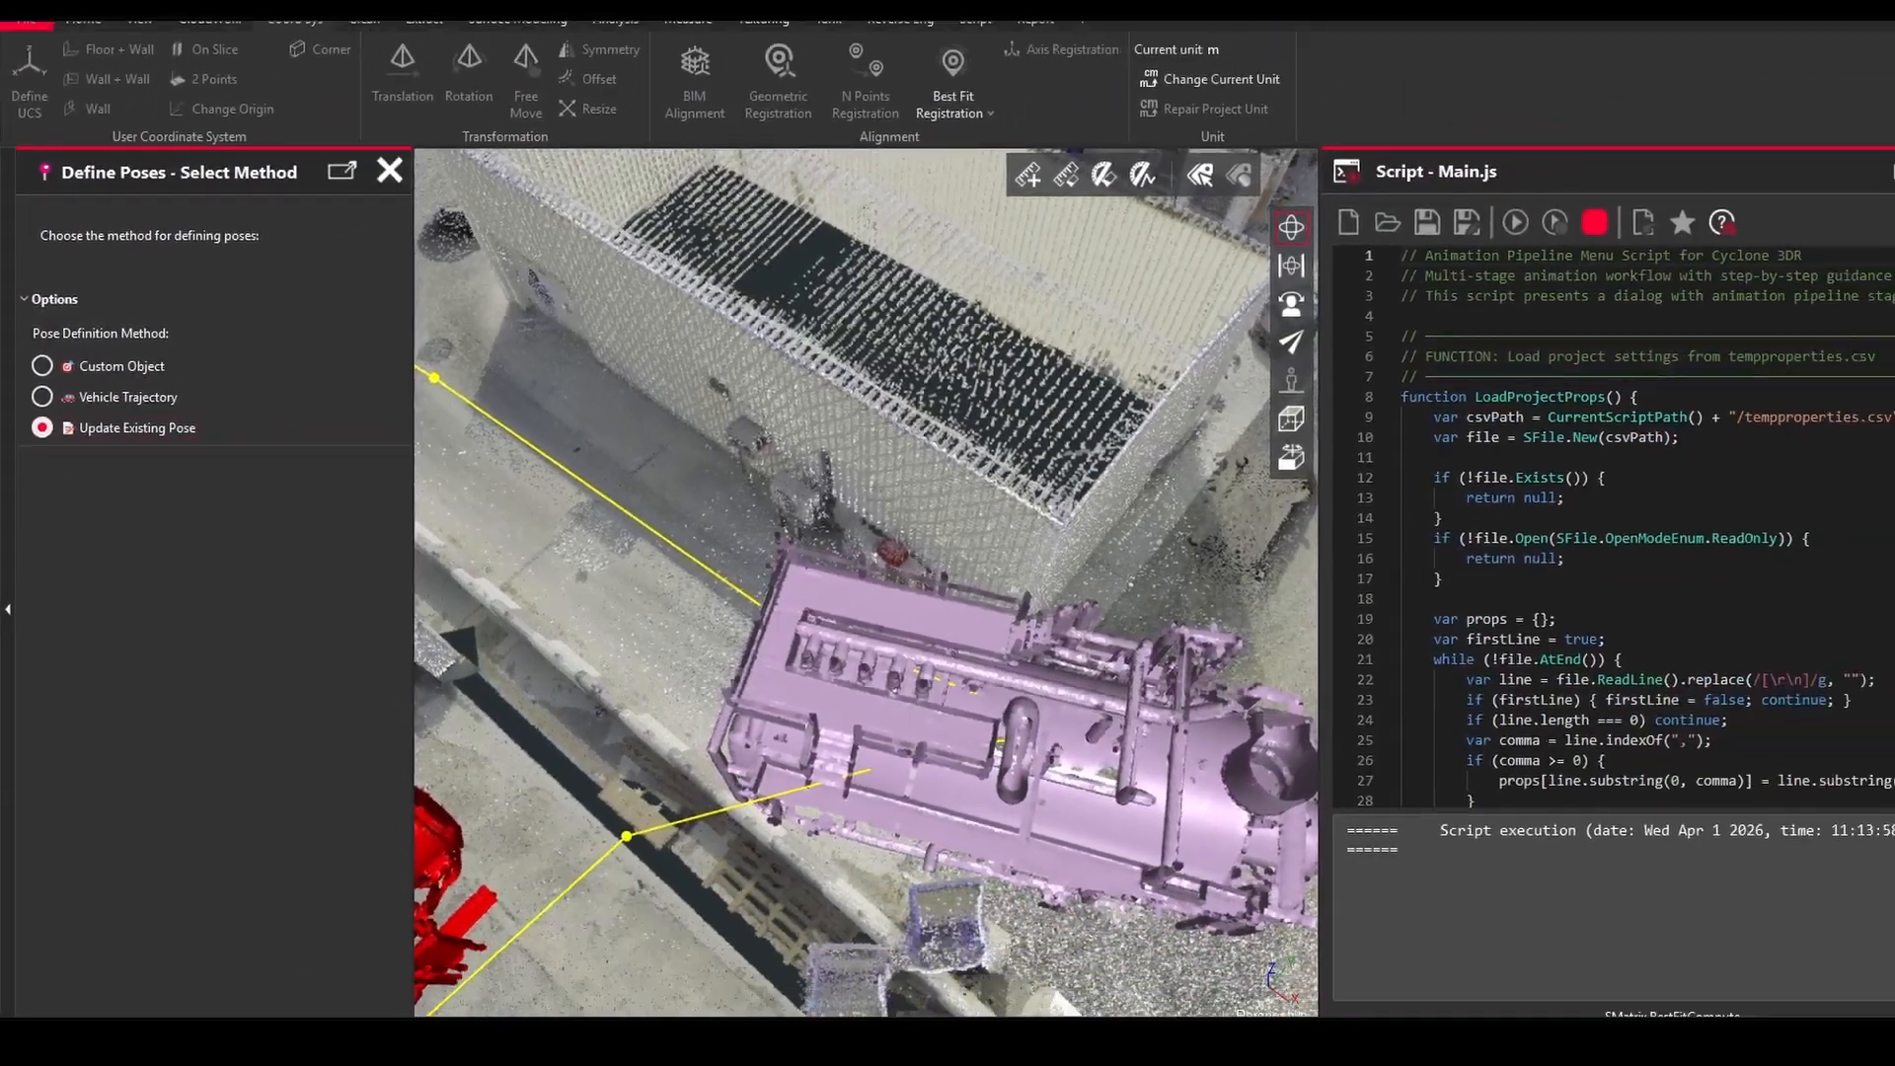
{"action": "left_click", "coordinate": [110, 993]}
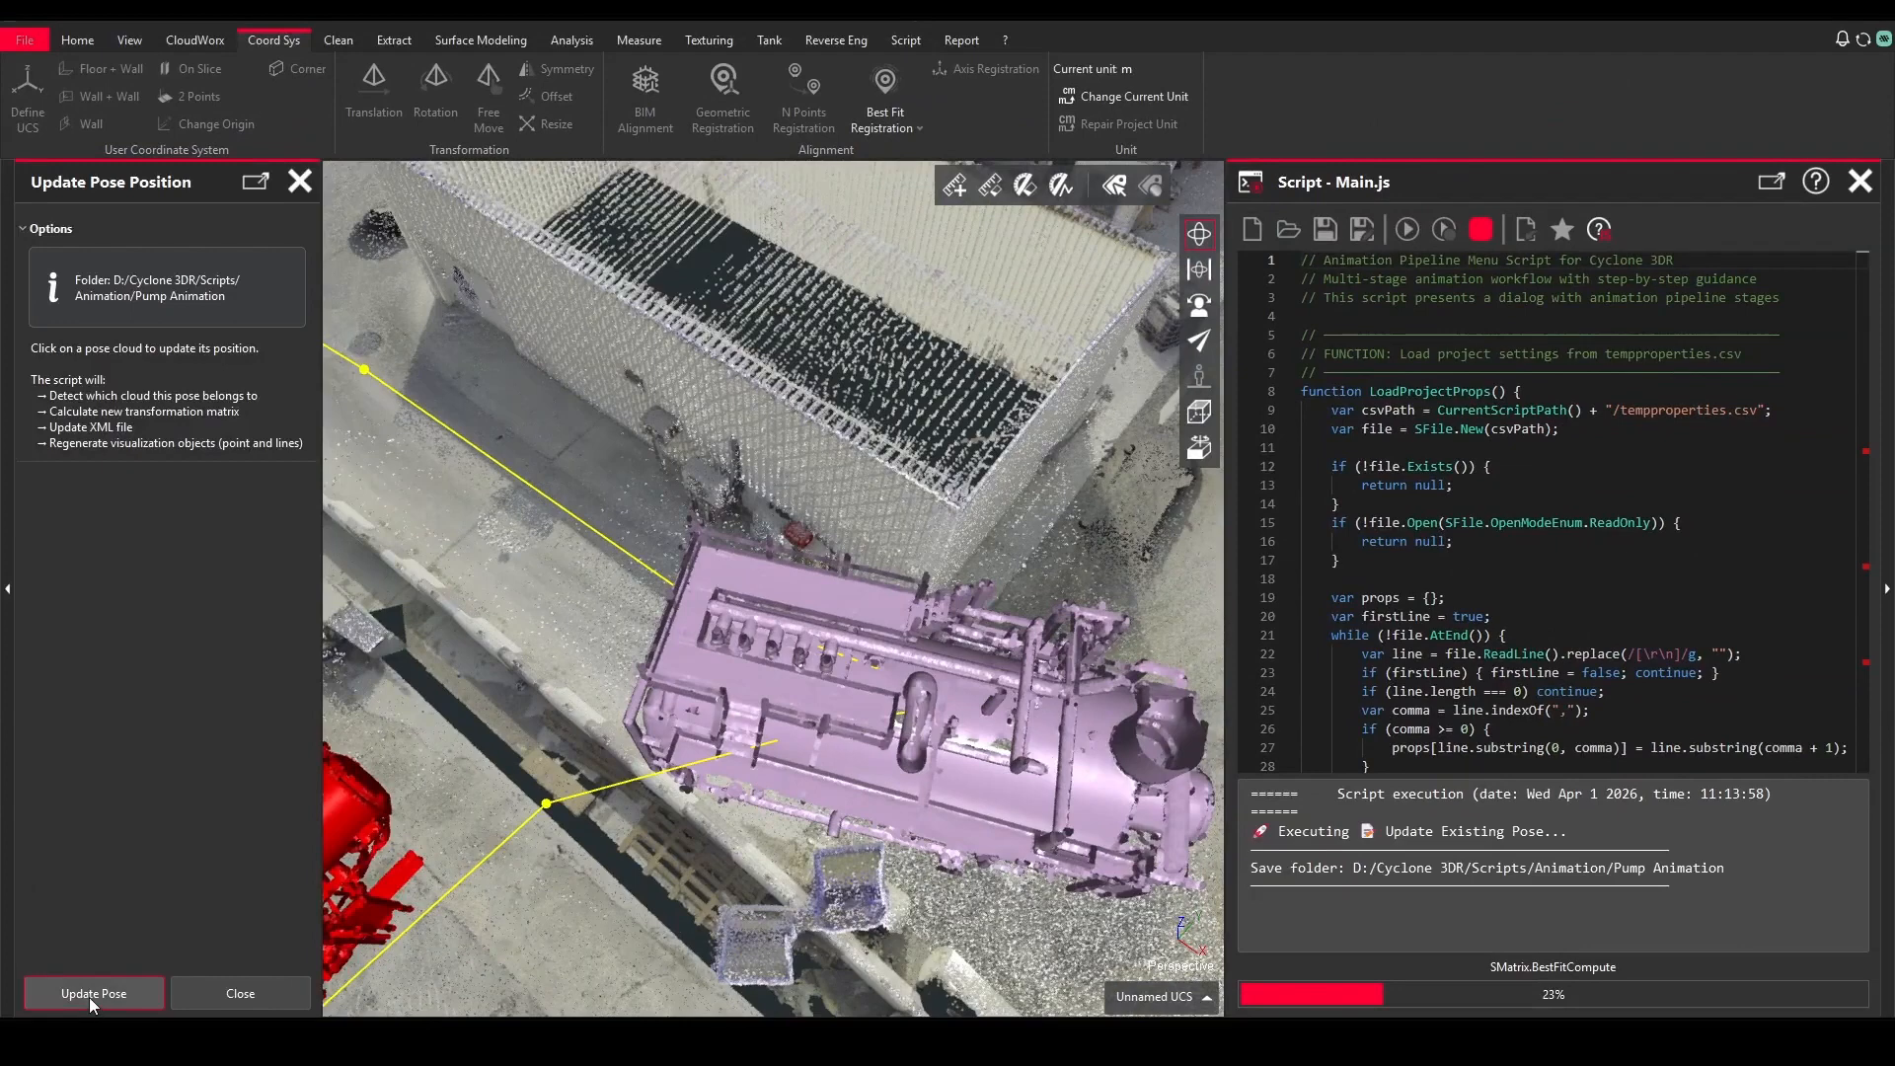
Step: Update the stored position of Pose_4 from its moved cloud and close the pose update
{"action": "left_click", "coordinate": [89, 997]}
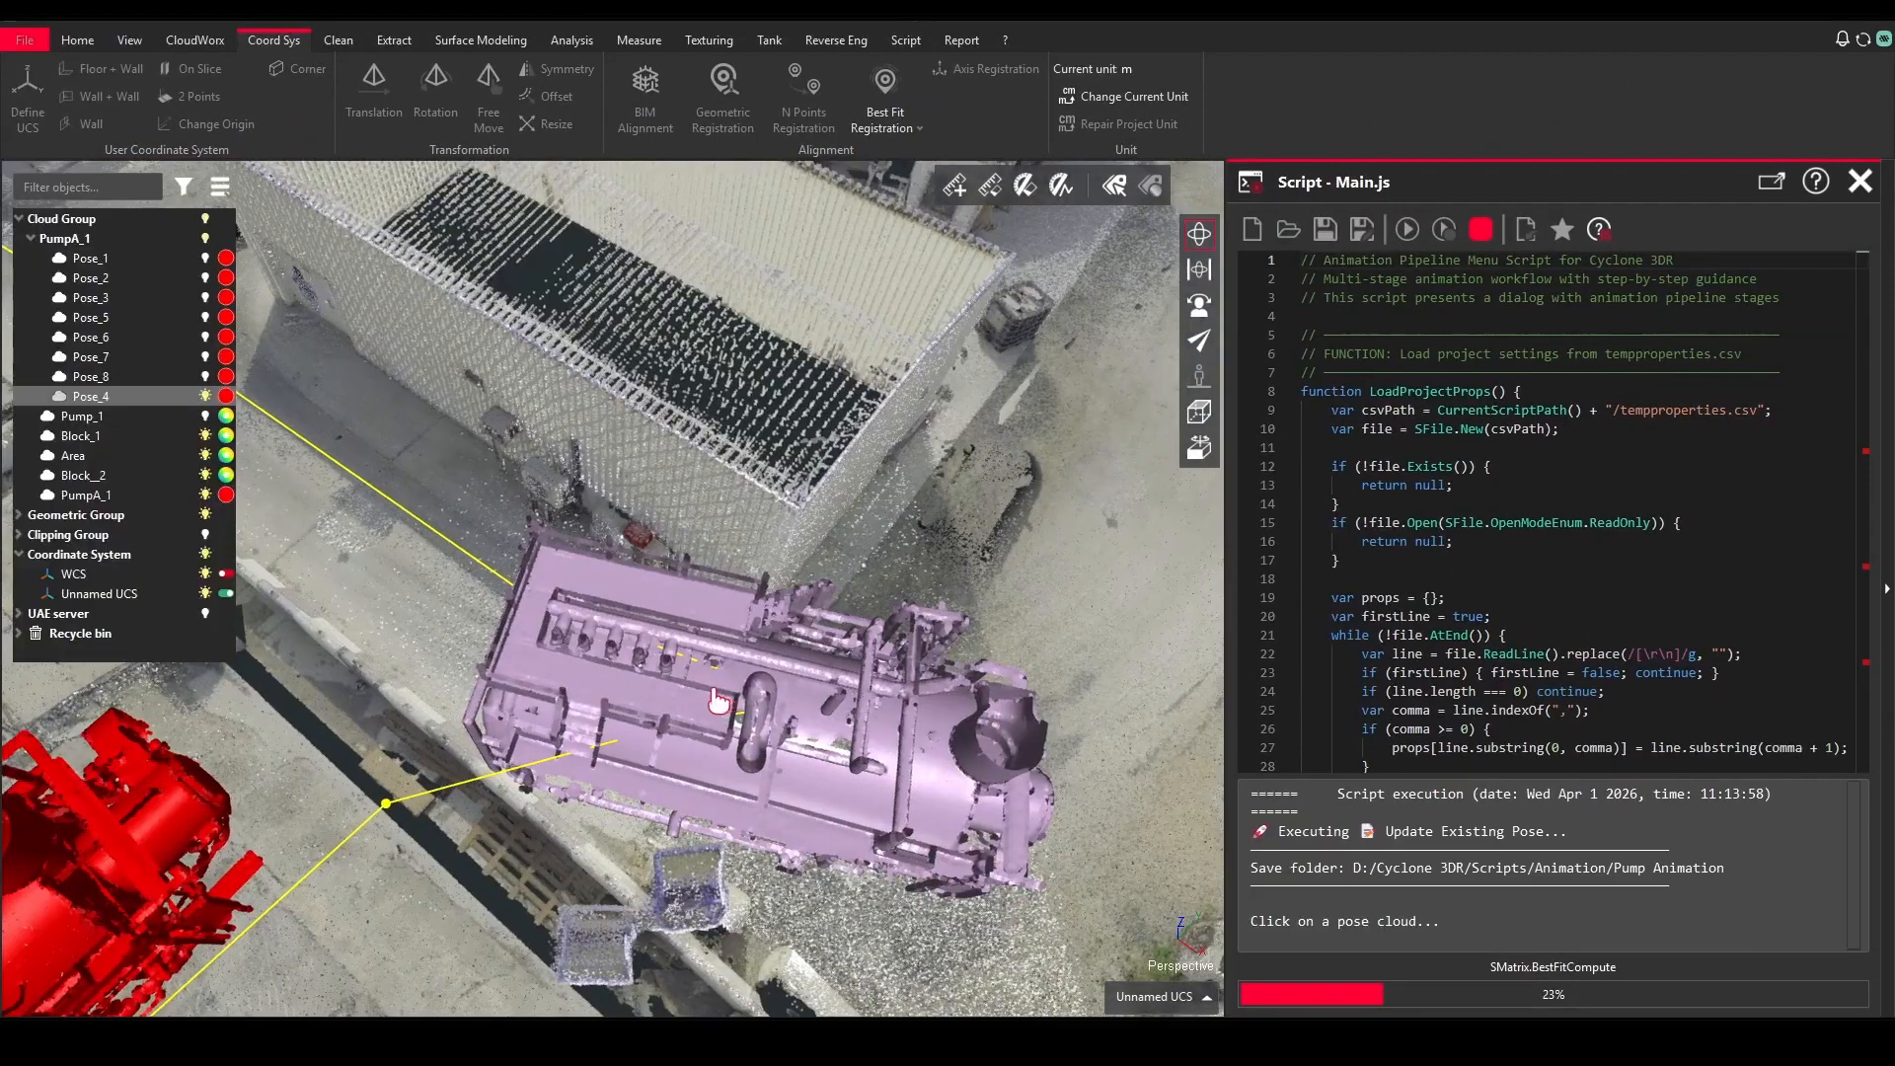
{"action": "left_click", "coordinate": [713, 690]}
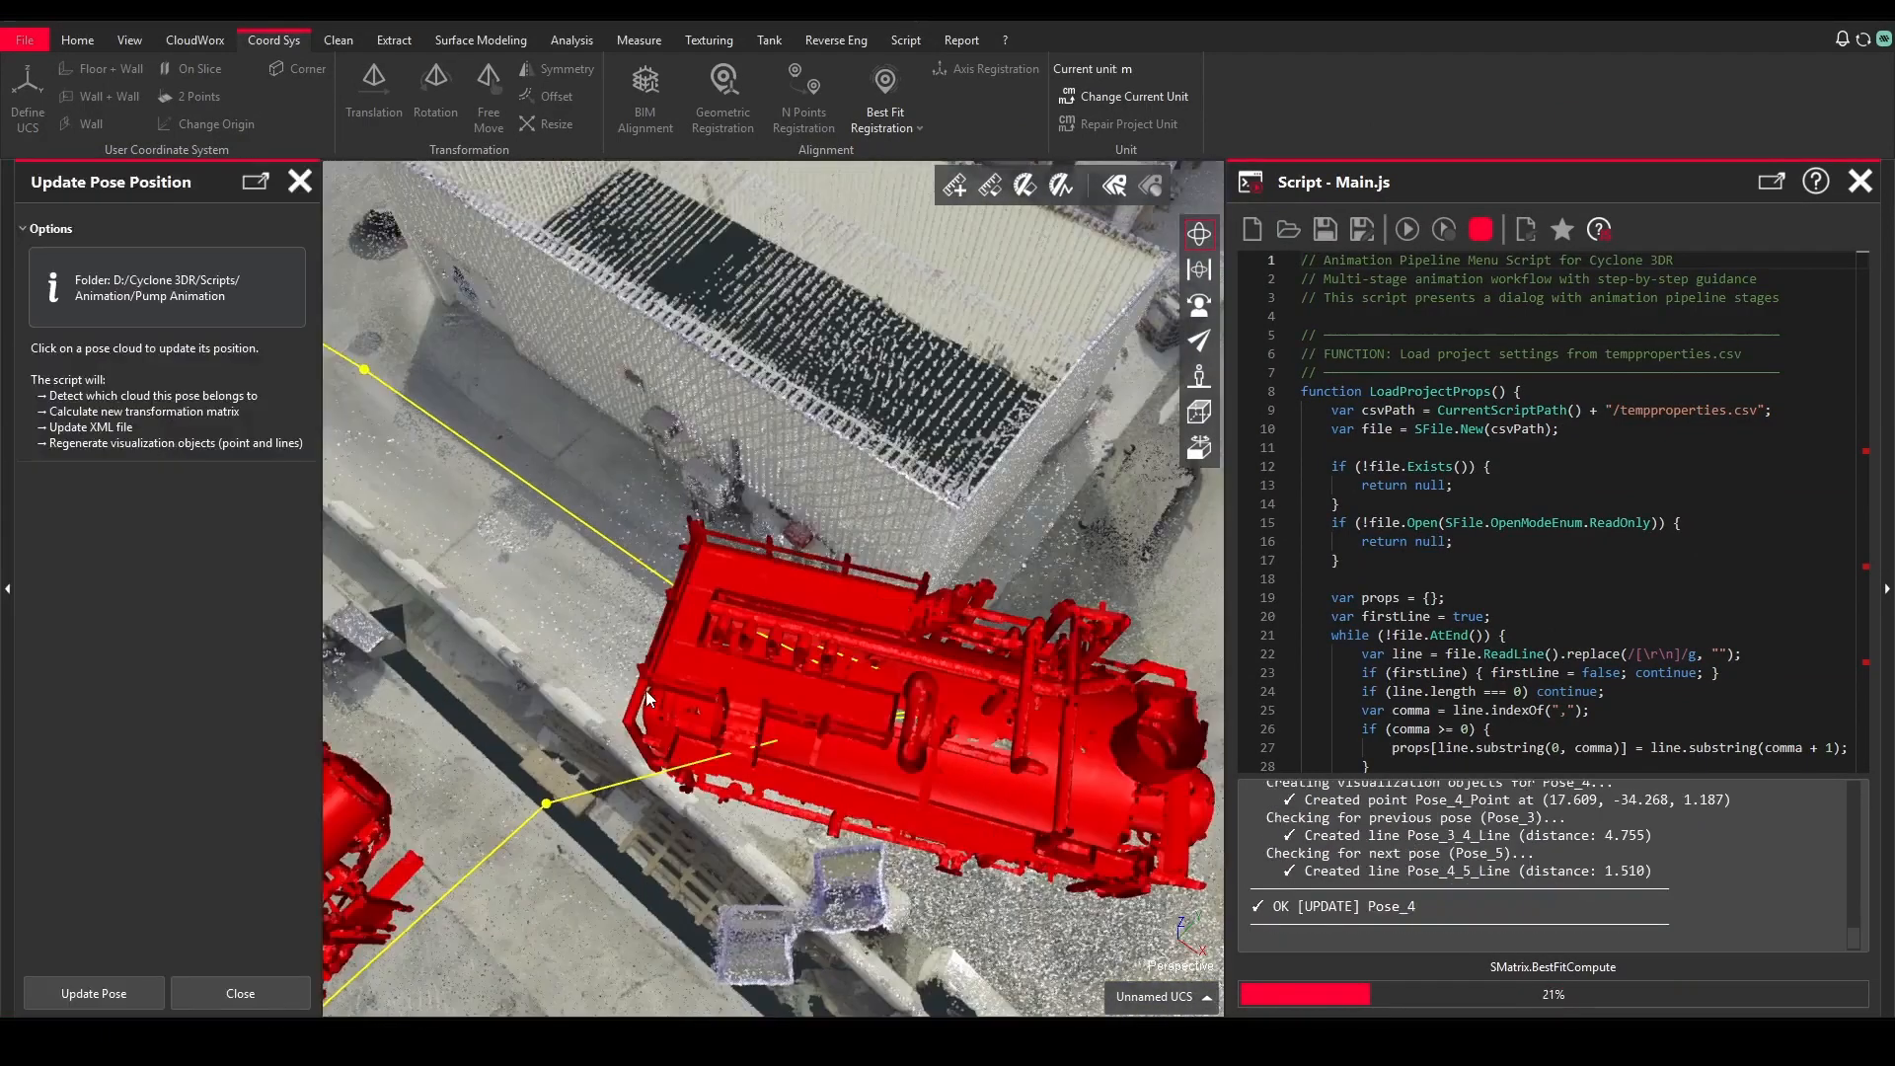
{"action": "left_click", "coordinate": [266, 993]}
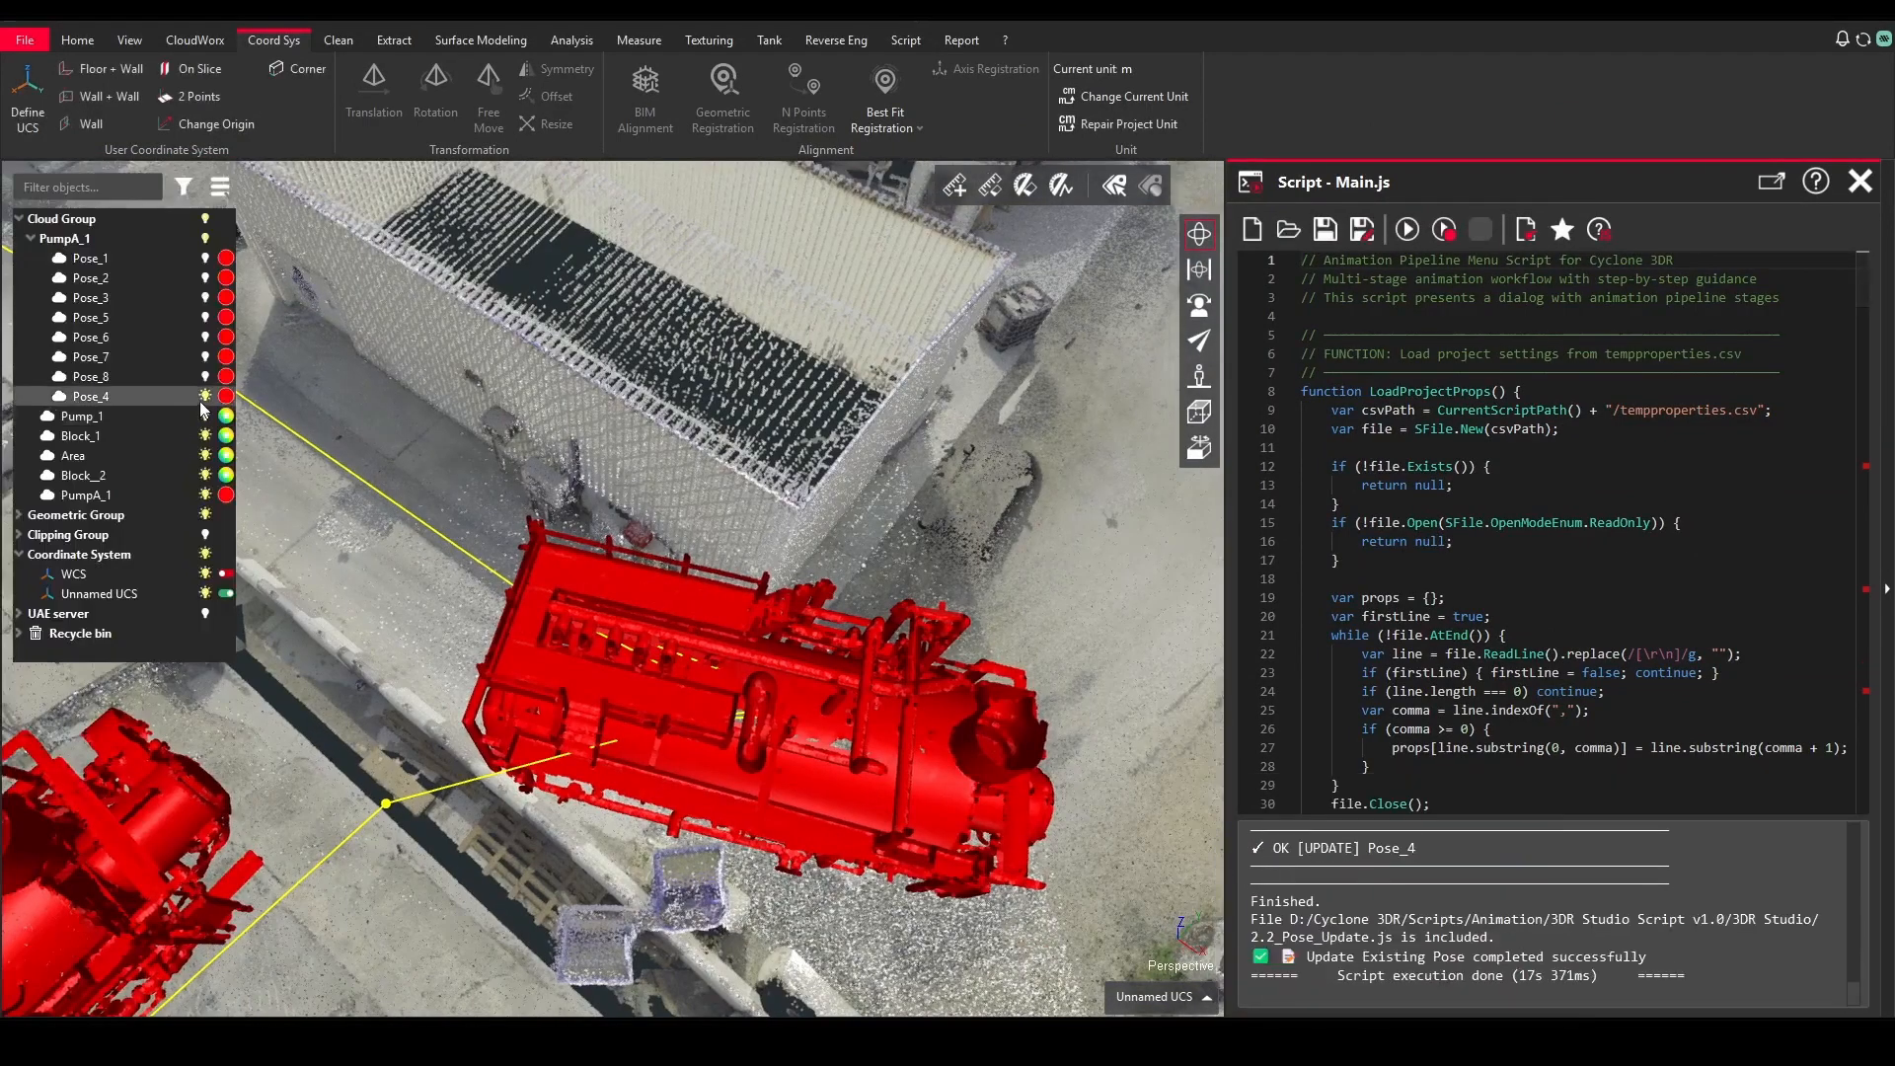
Step: Hide the Pose_4 cloud to expose the pose trajectory and locate one of its elements in the object explorer
{"action": "left_click", "coordinate": [205, 397]}
{"action": "scroll", "coordinate": [747, 711], "scroll_direction": "up", "scroll_amount": 4}
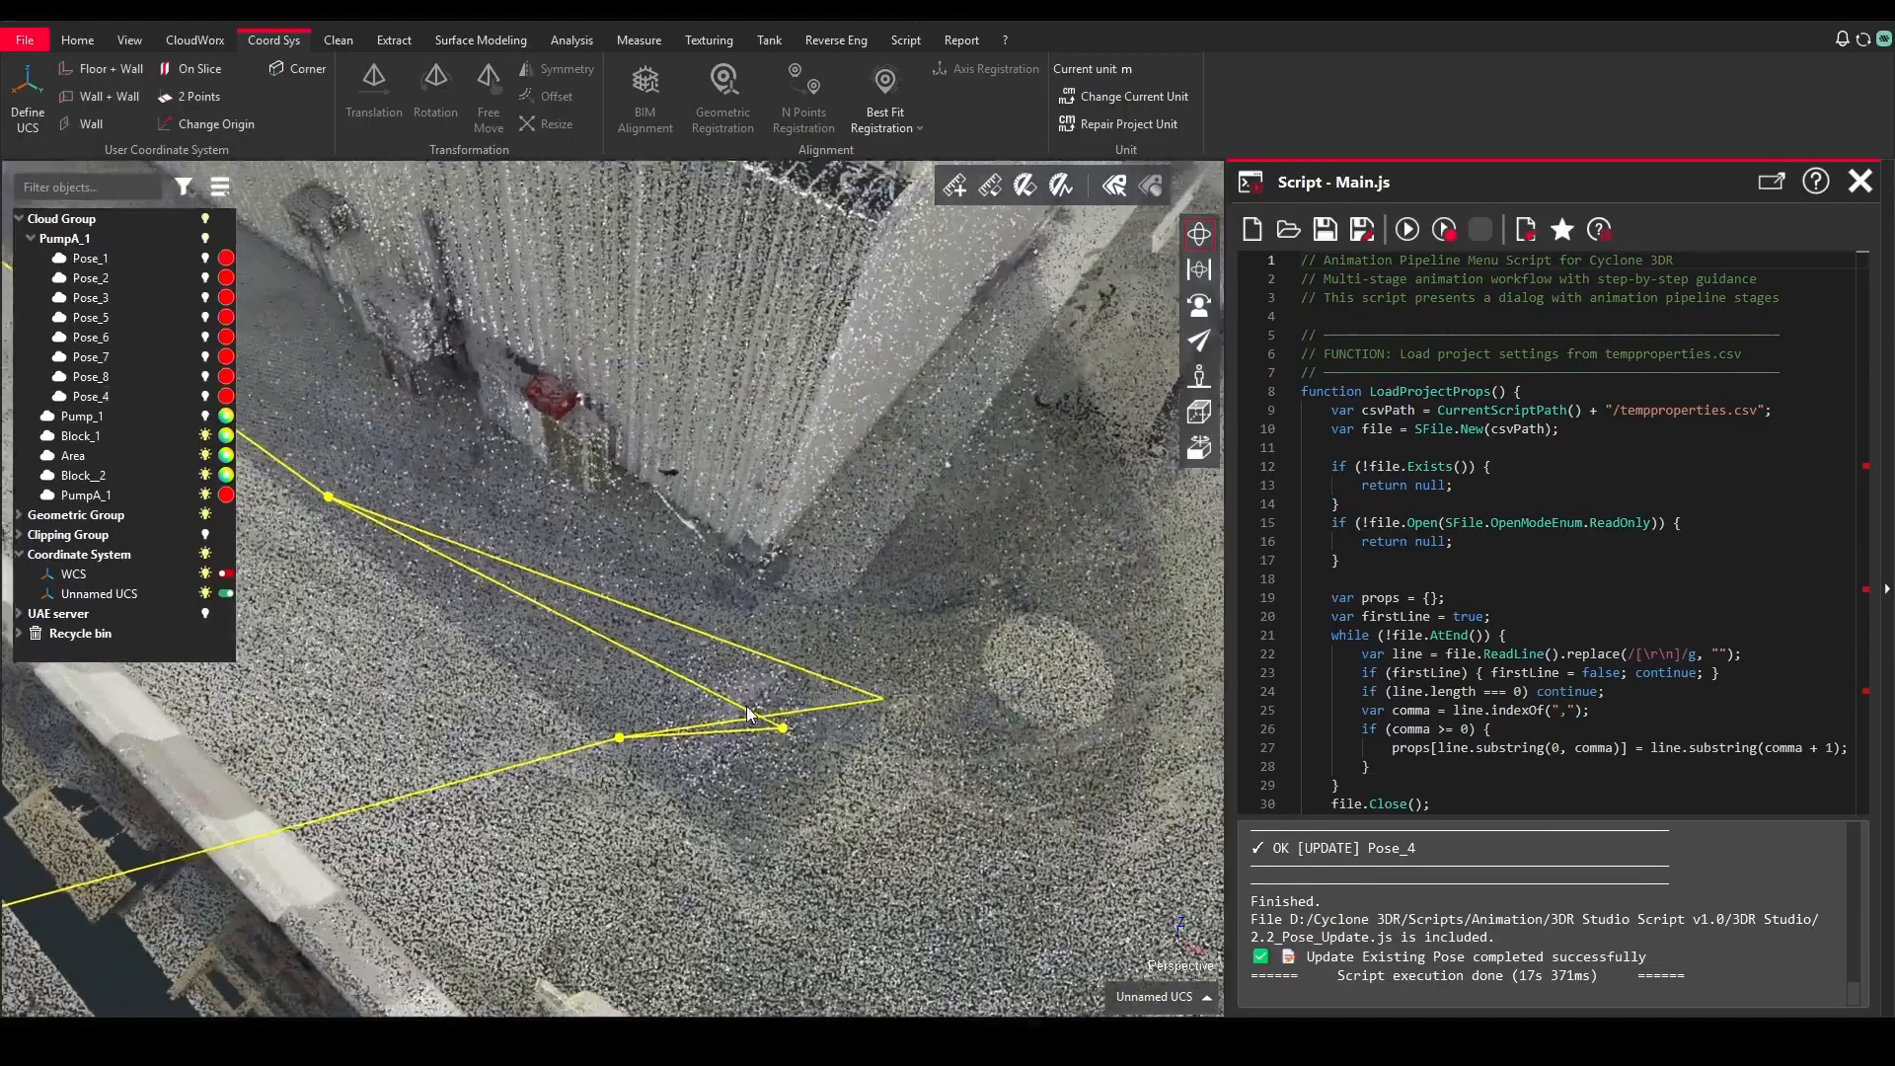
{"action": "left_click_drag", "start_coordinate": [748, 707], "coordinate": [479, 594]}
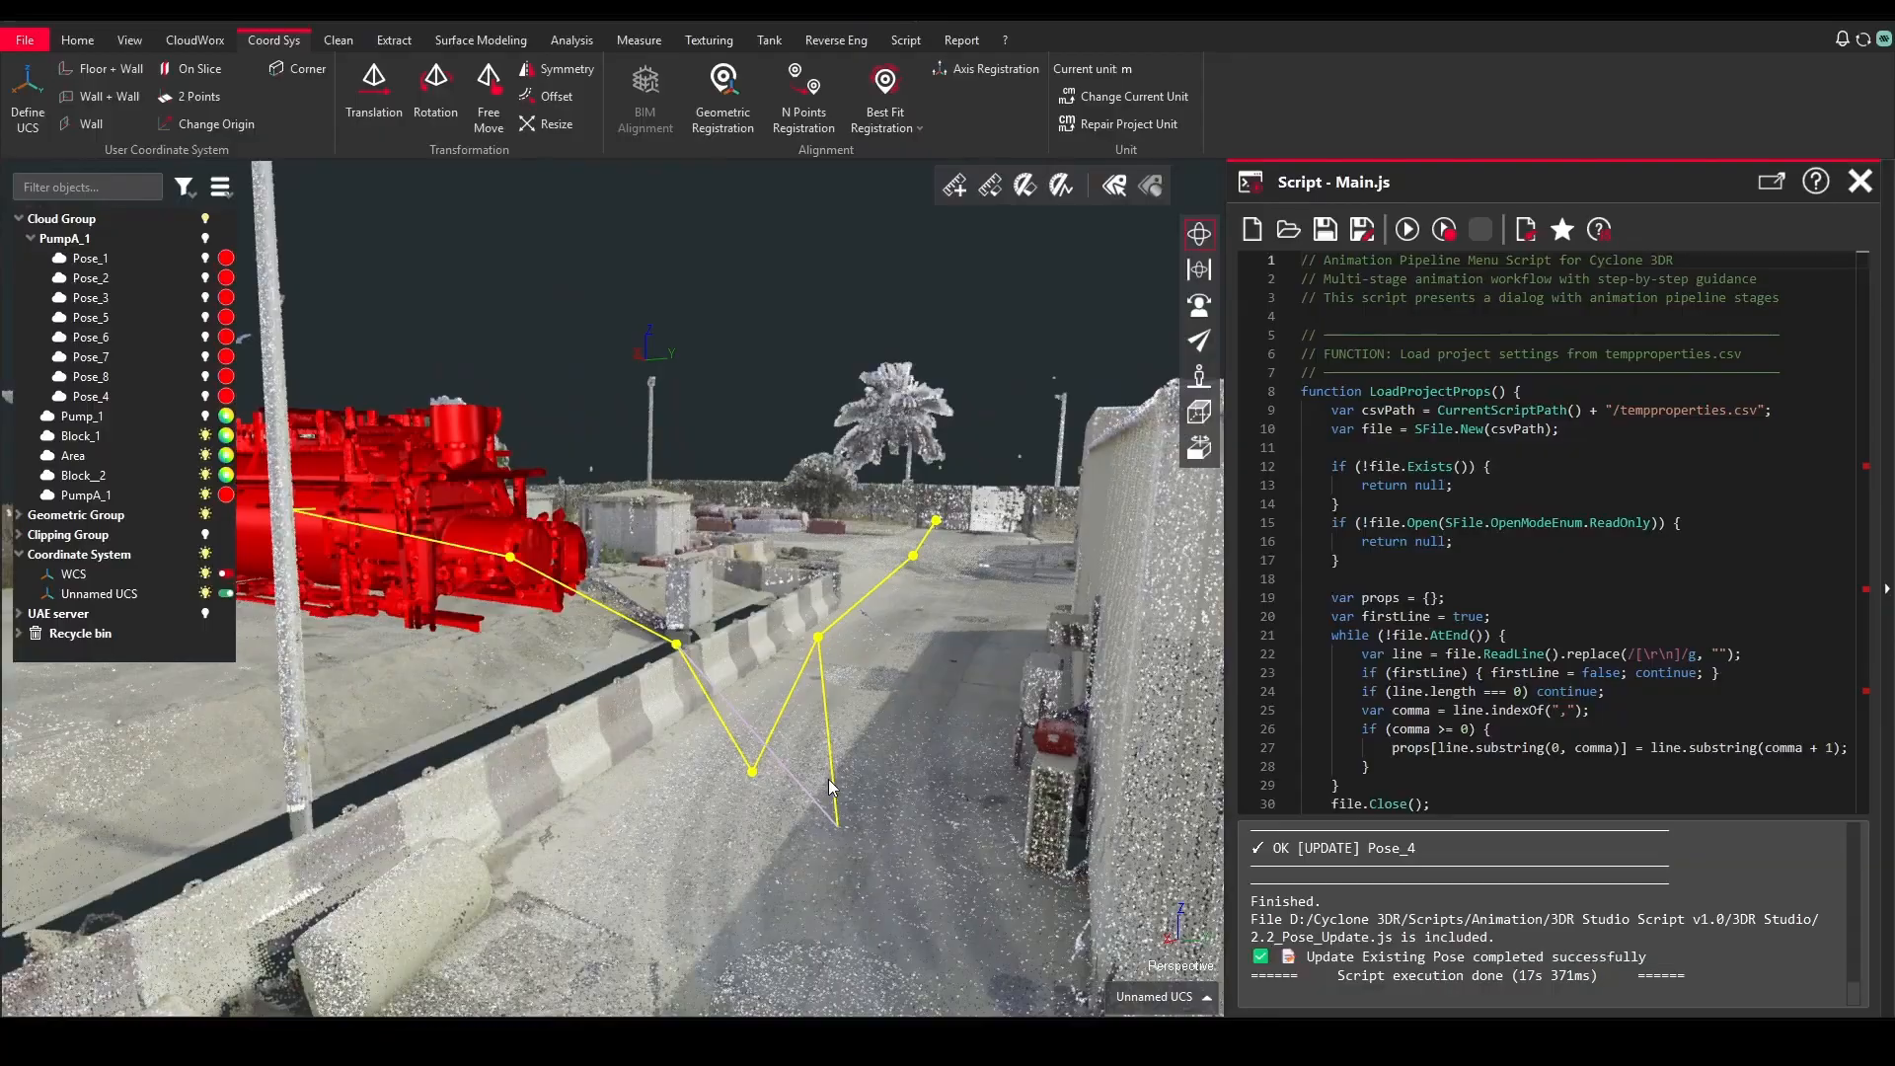
{"action": "mouse_move", "coordinate": [756, 768]}
{"action": "left_mouse_down"}
{"action": "mouse_move", "coordinate": [867, 763]}
{"action": "mouse_move", "coordinate": [918, 732]}
{"action": "mouse_move", "coordinate": [748, 774]}
{"action": "left_mouse_up"}
{"action": "right_click", "coordinate": [753, 774]}
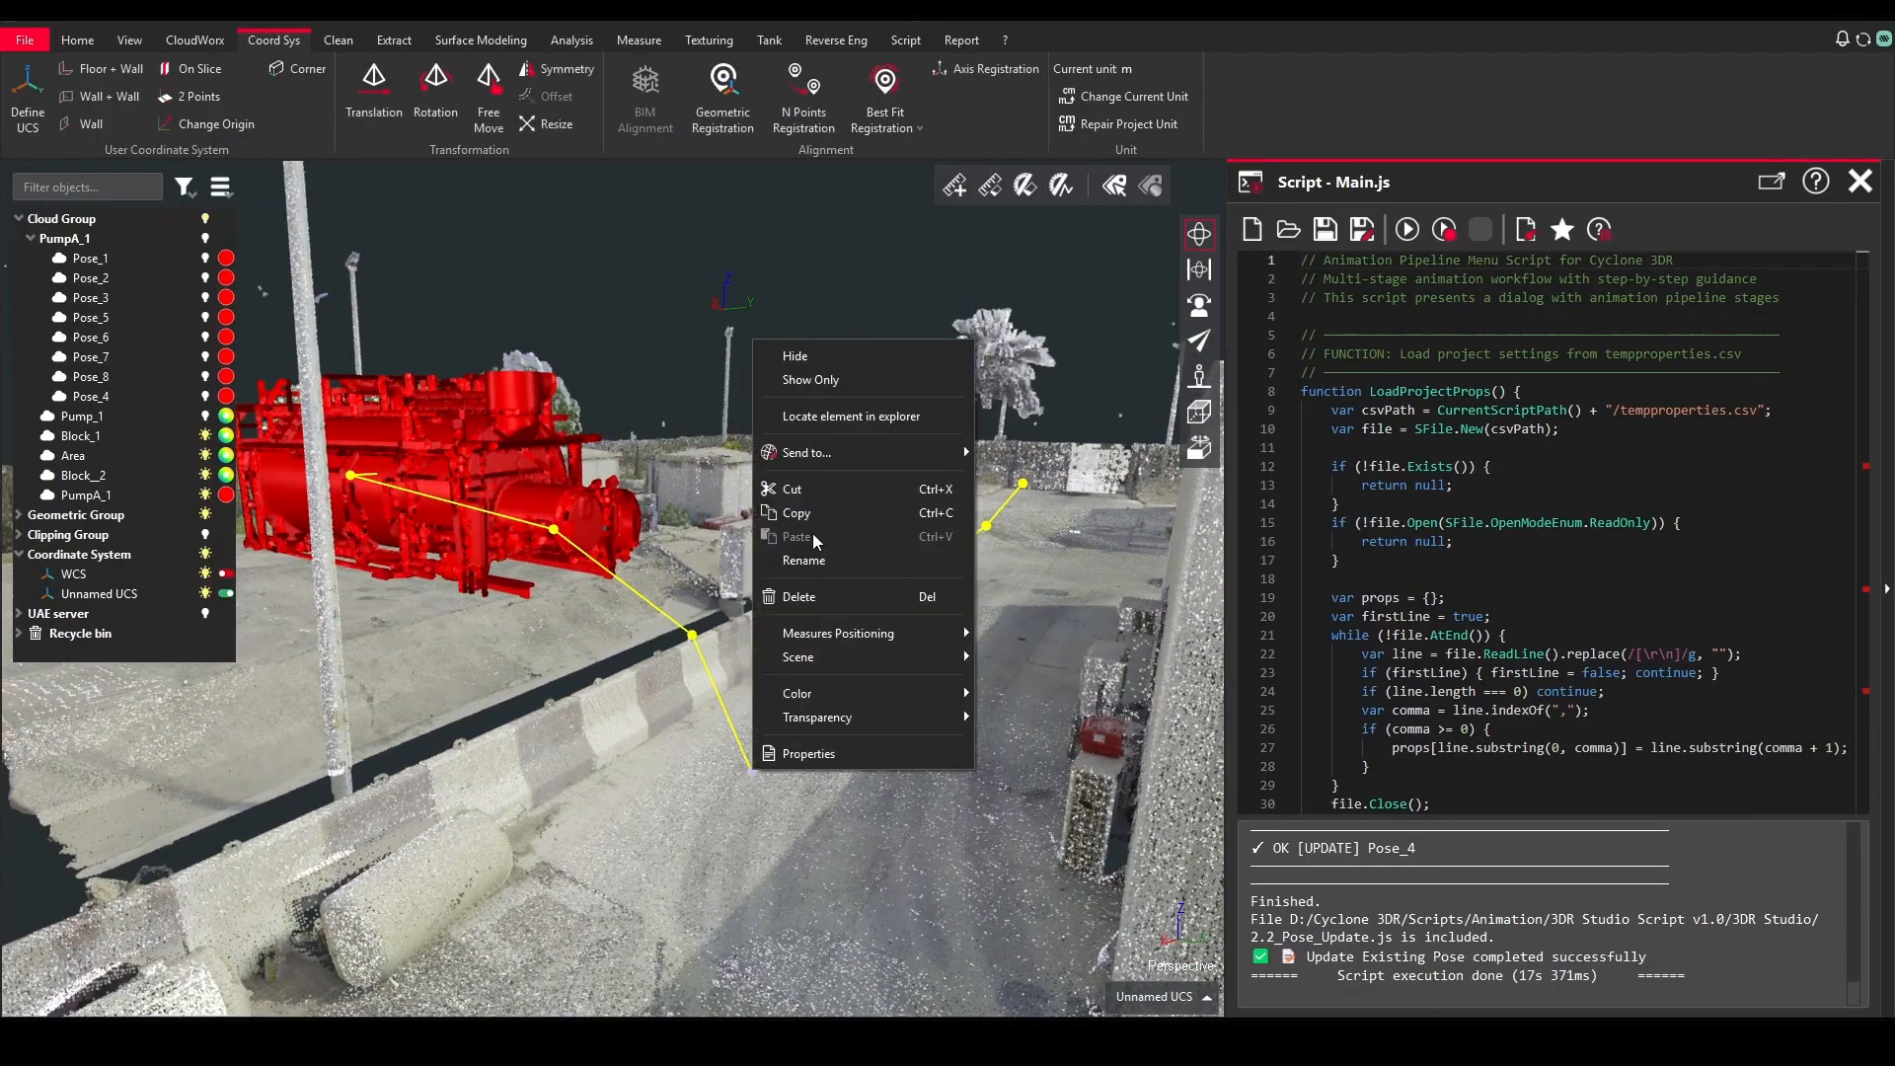
{"action": "left_click", "coordinate": [820, 412]}
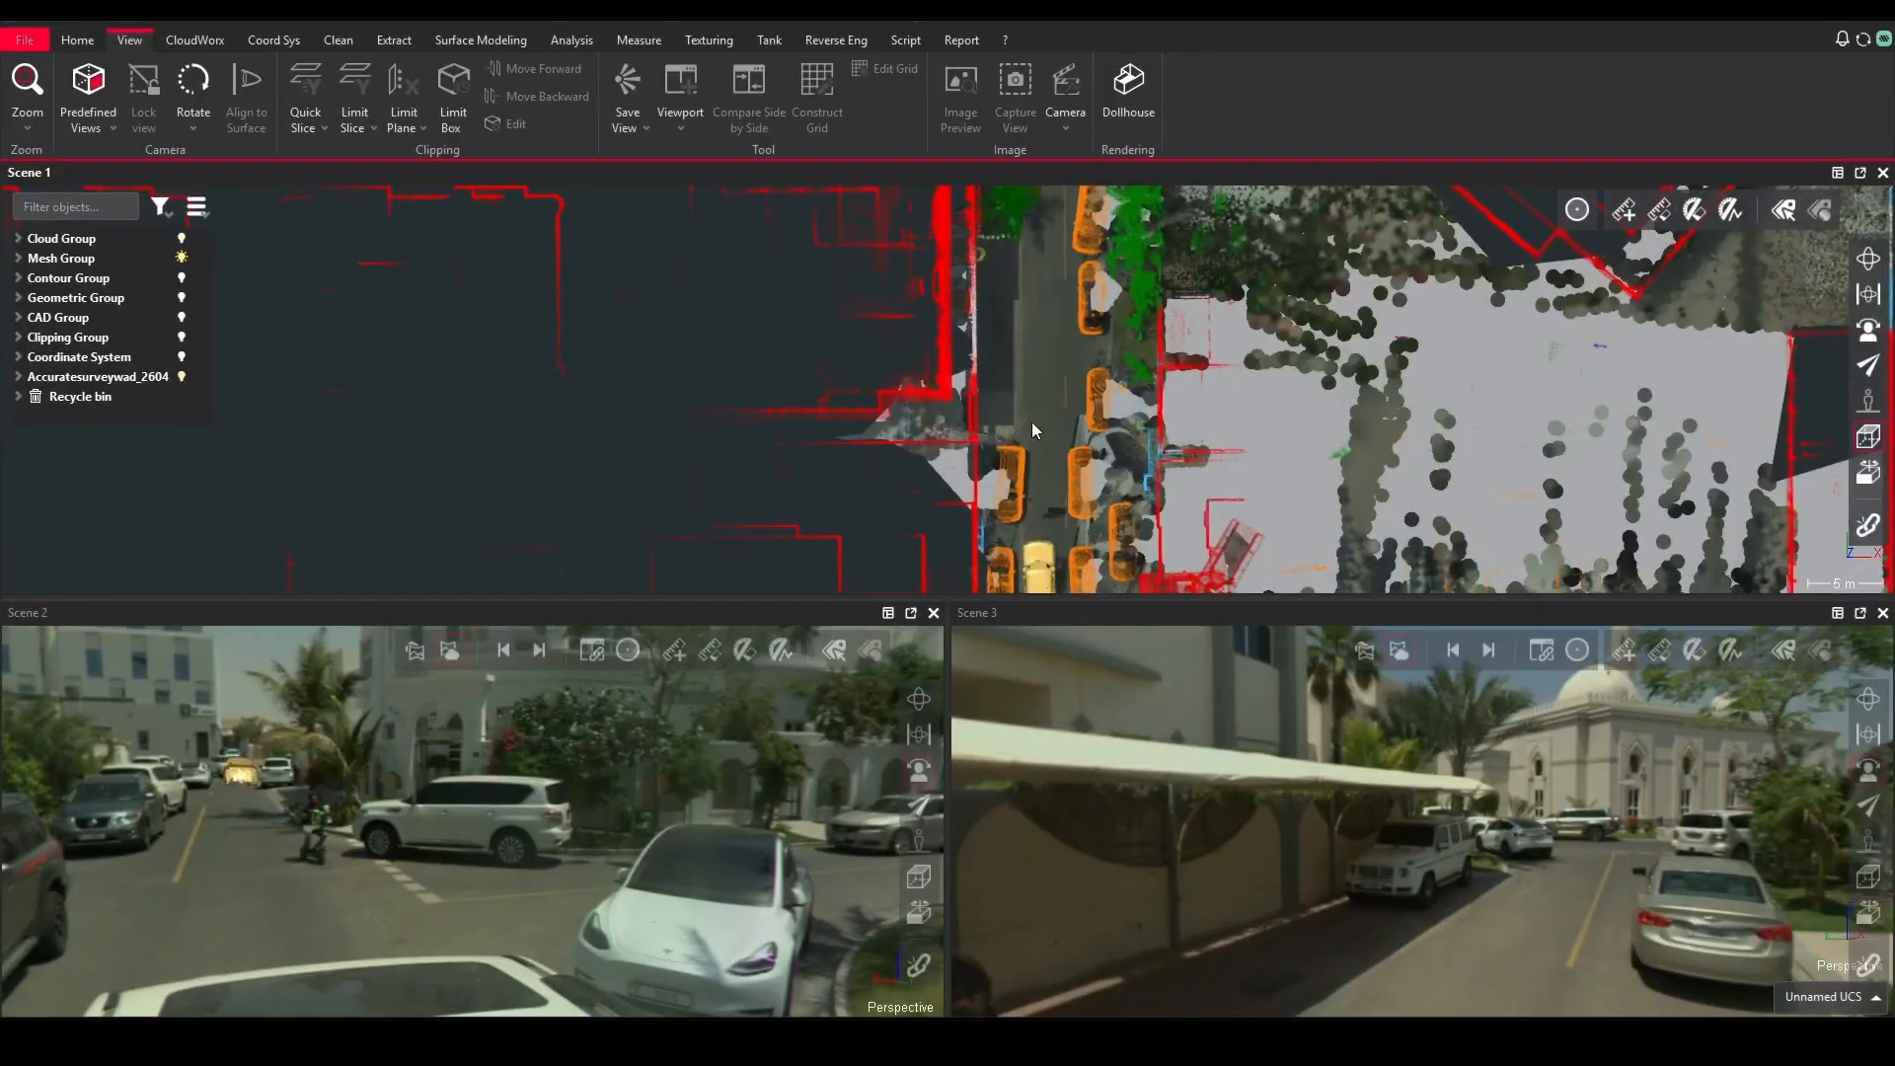
Step: Examine the moving vehicle's animation in the plan view and in the street-level views of Scene 2 and Scene 3
{"action": "middle_click_drag", "start_coordinate": [1053, 430], "coordinate": [1044, 522]}
{"action": "middle_click_drag", "start_coordinate": [1079, 365], "coordinate": [994, 411]}
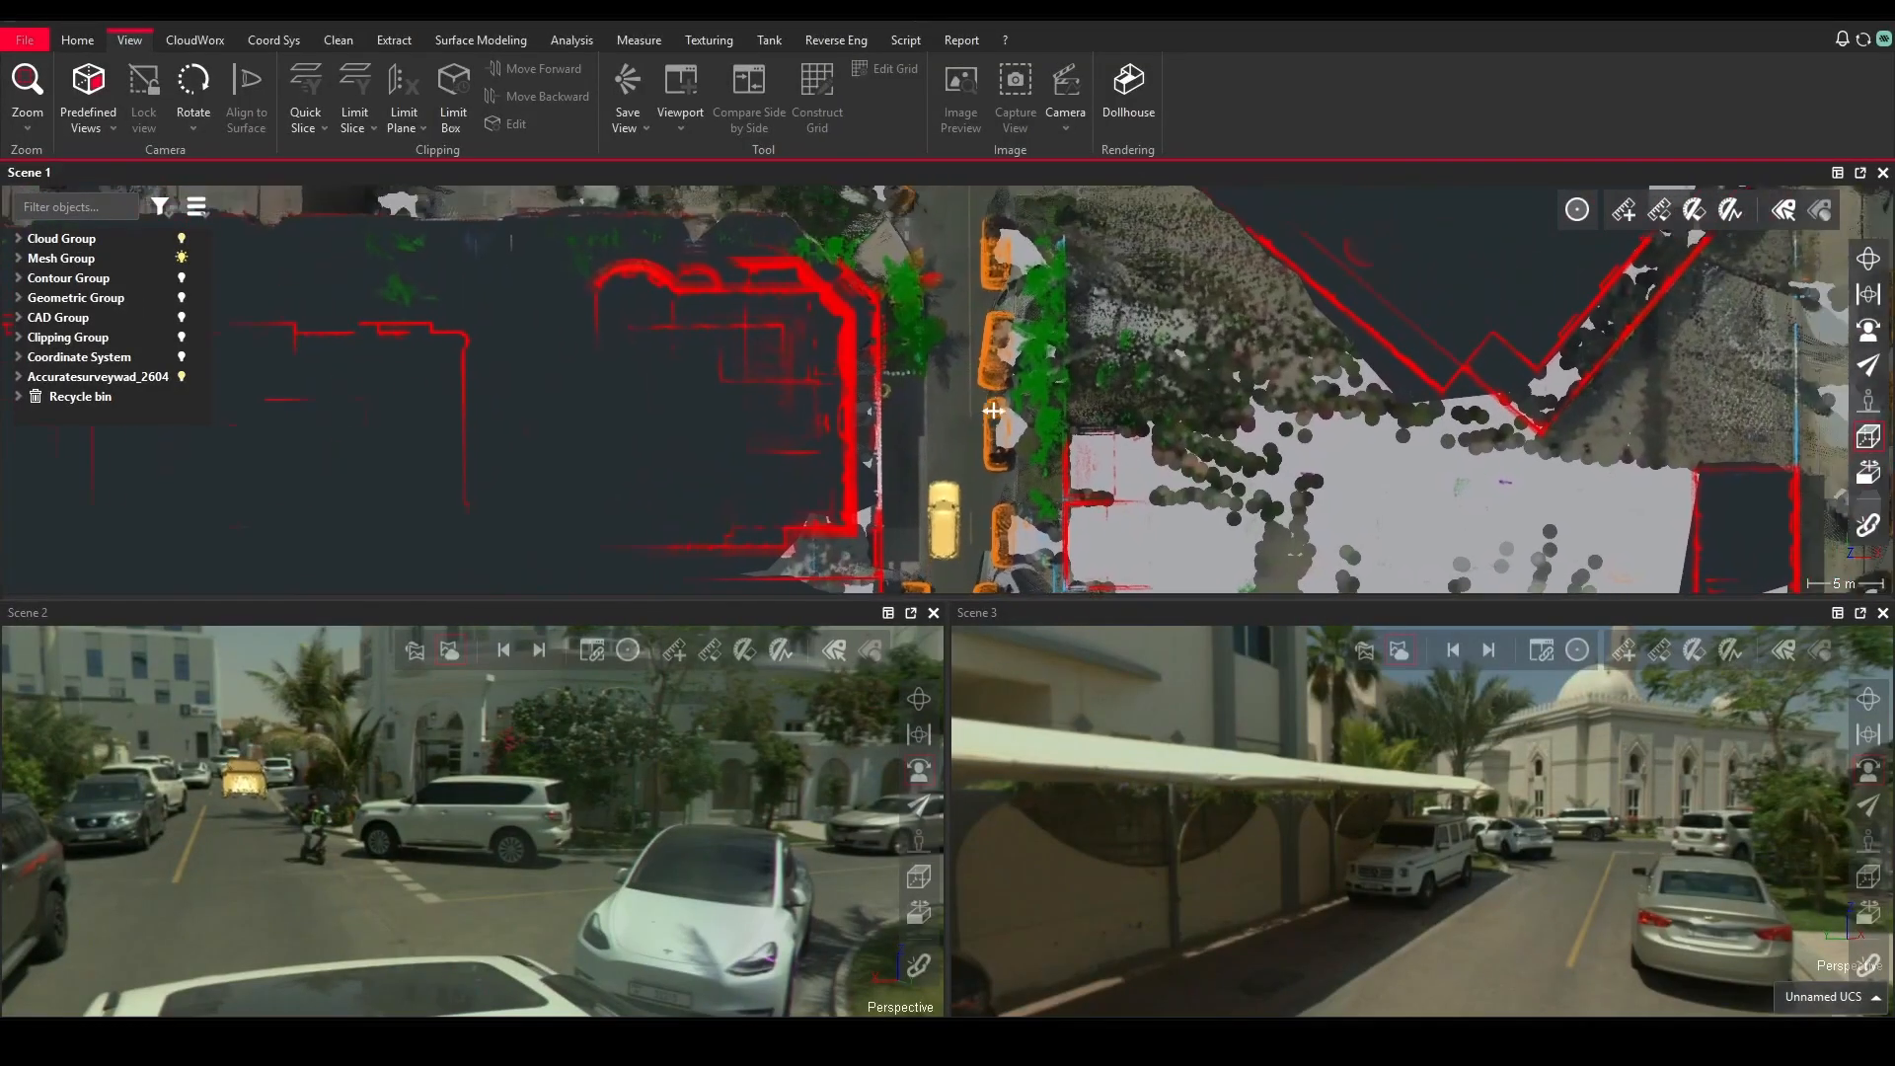
{"action": "scroll", "coordinate": [987, 415], "scroll_direction": "up", "scroll_amount": 5}
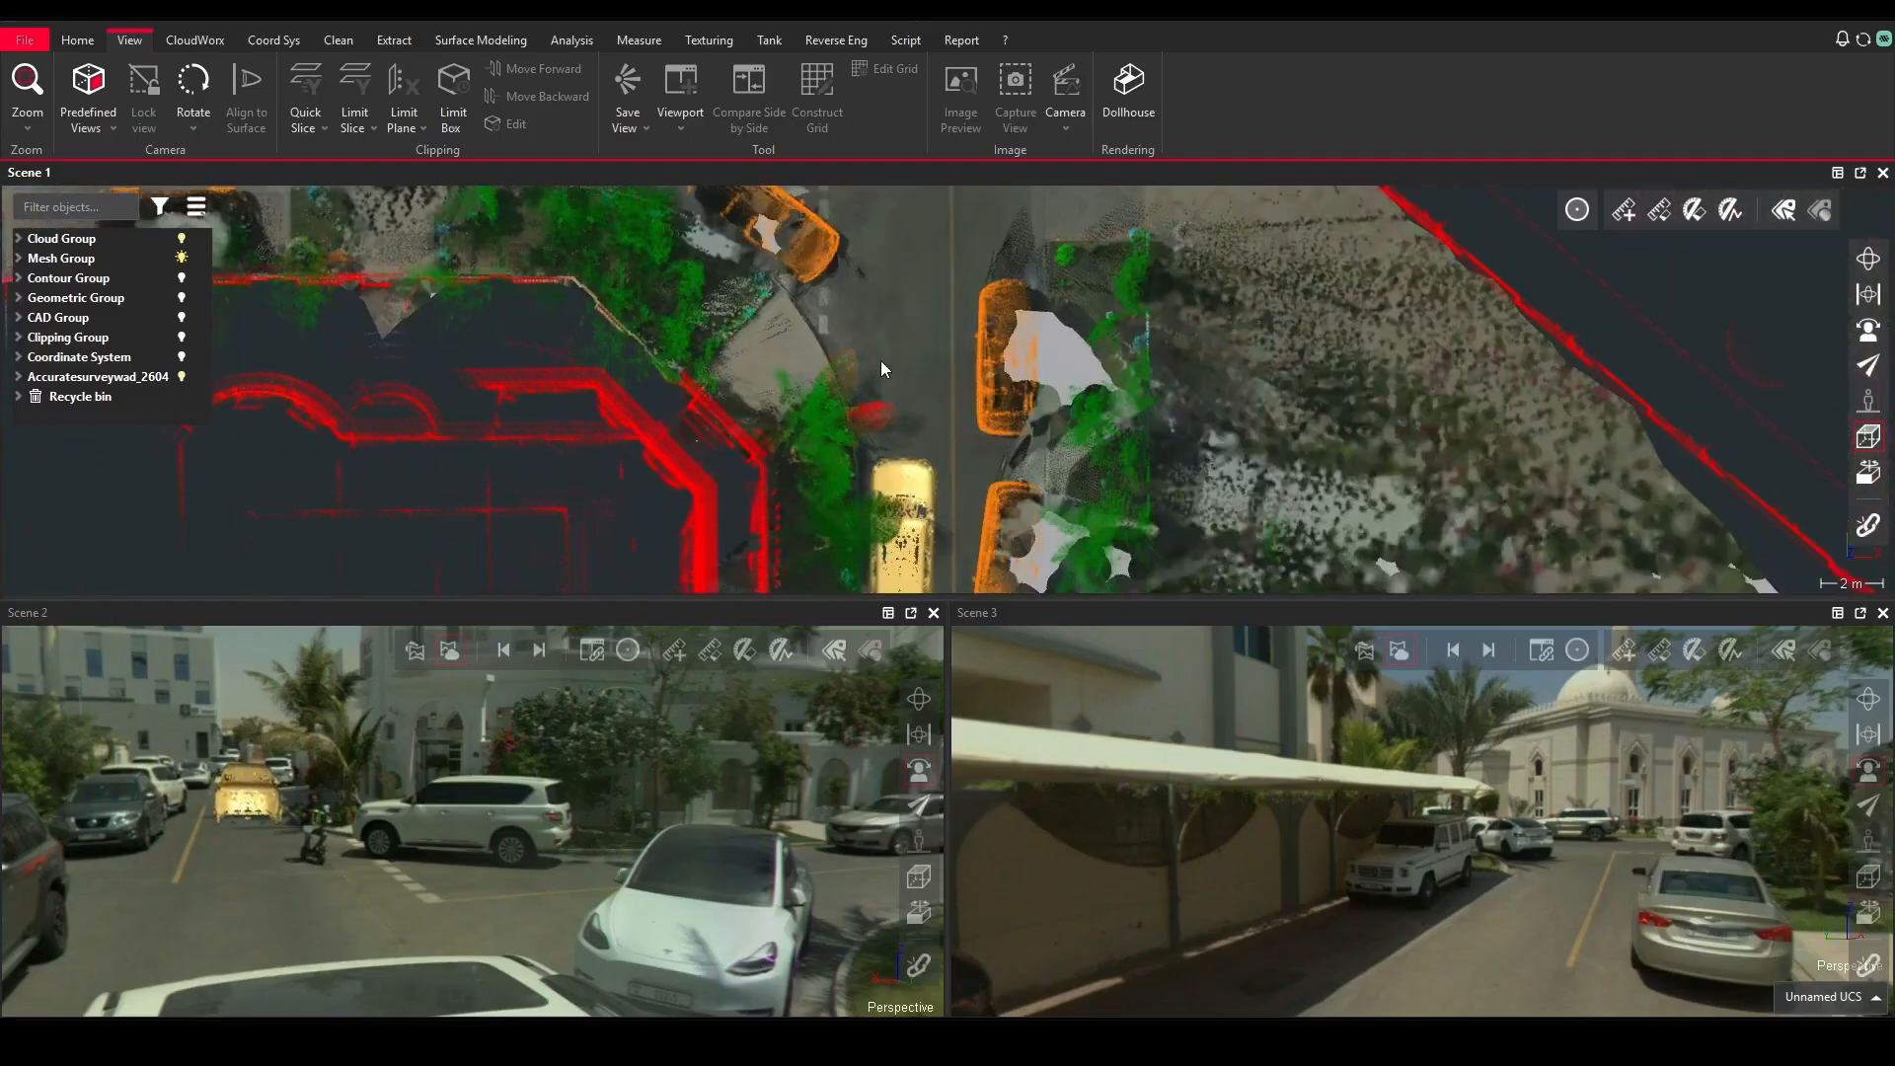
{"action": "left_click", "coordinate": [602, 785]}
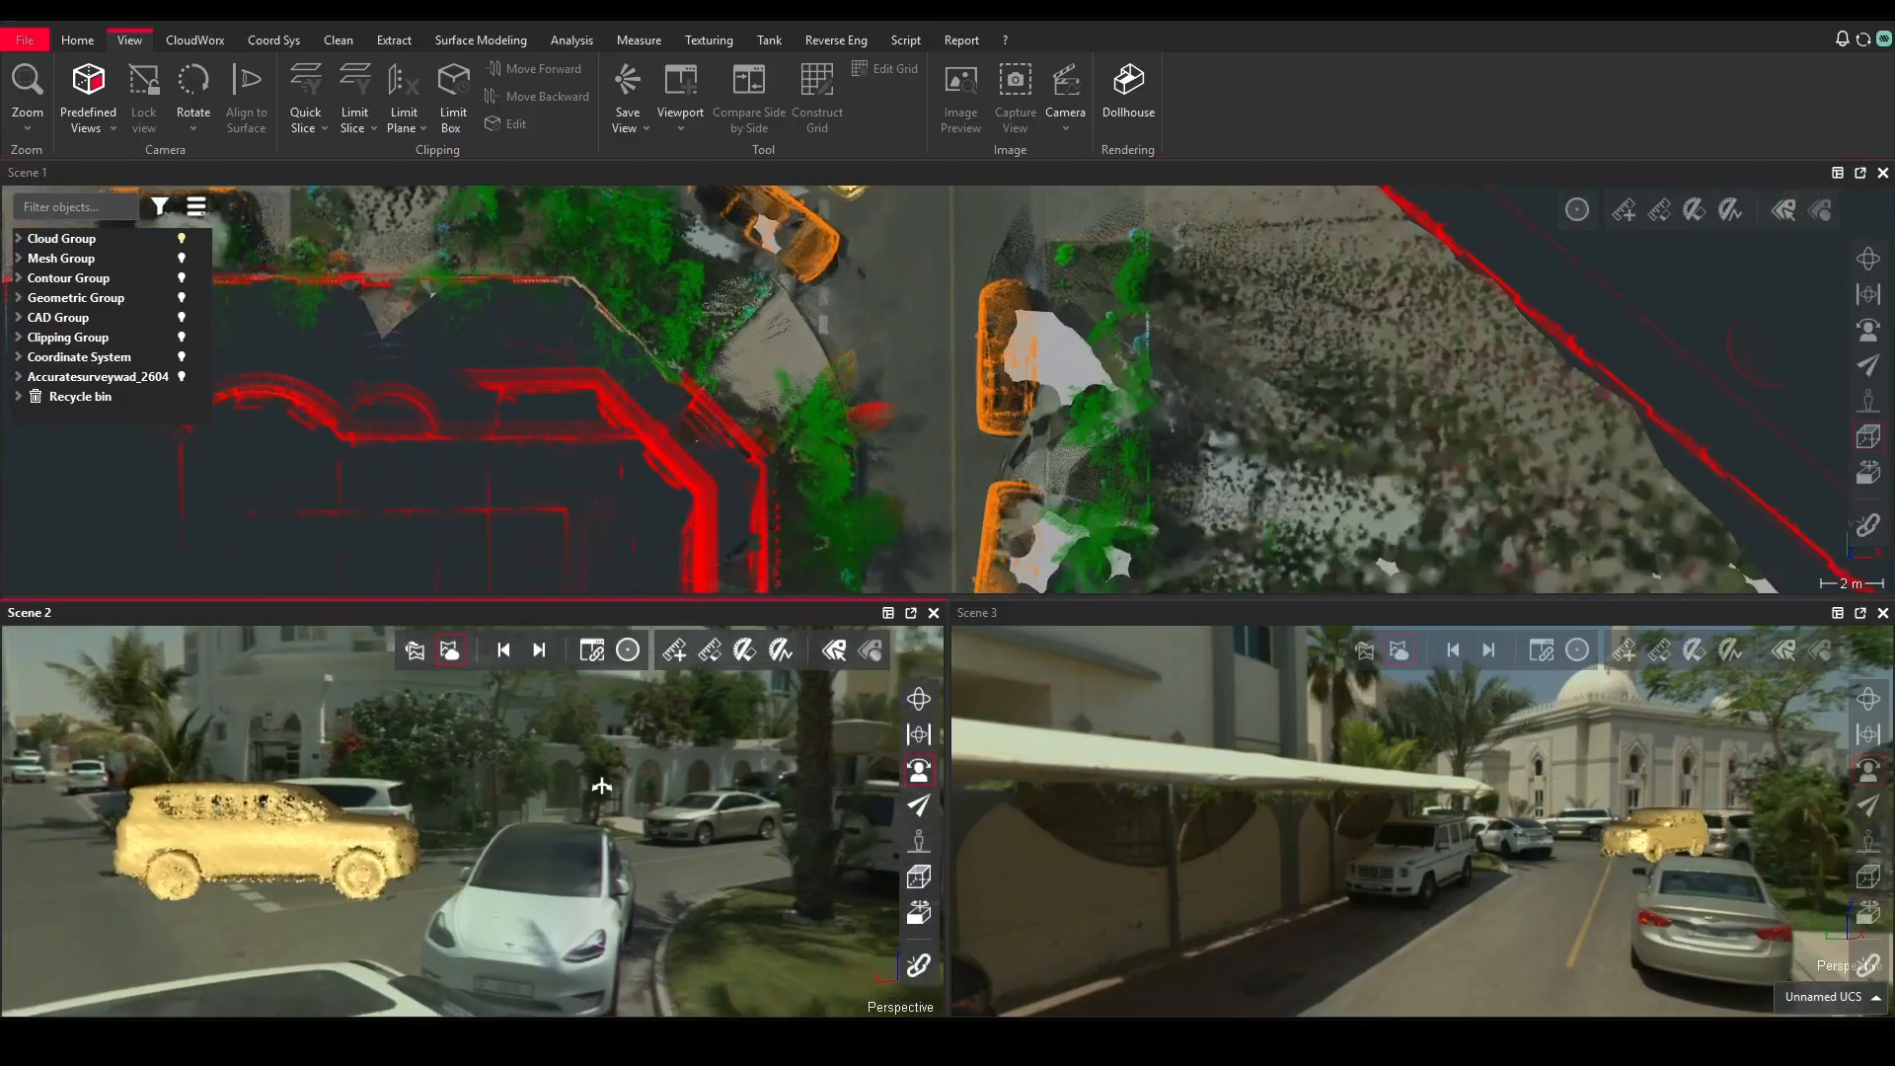
{"action": "left_click", "coordinate": [1538, 843]}
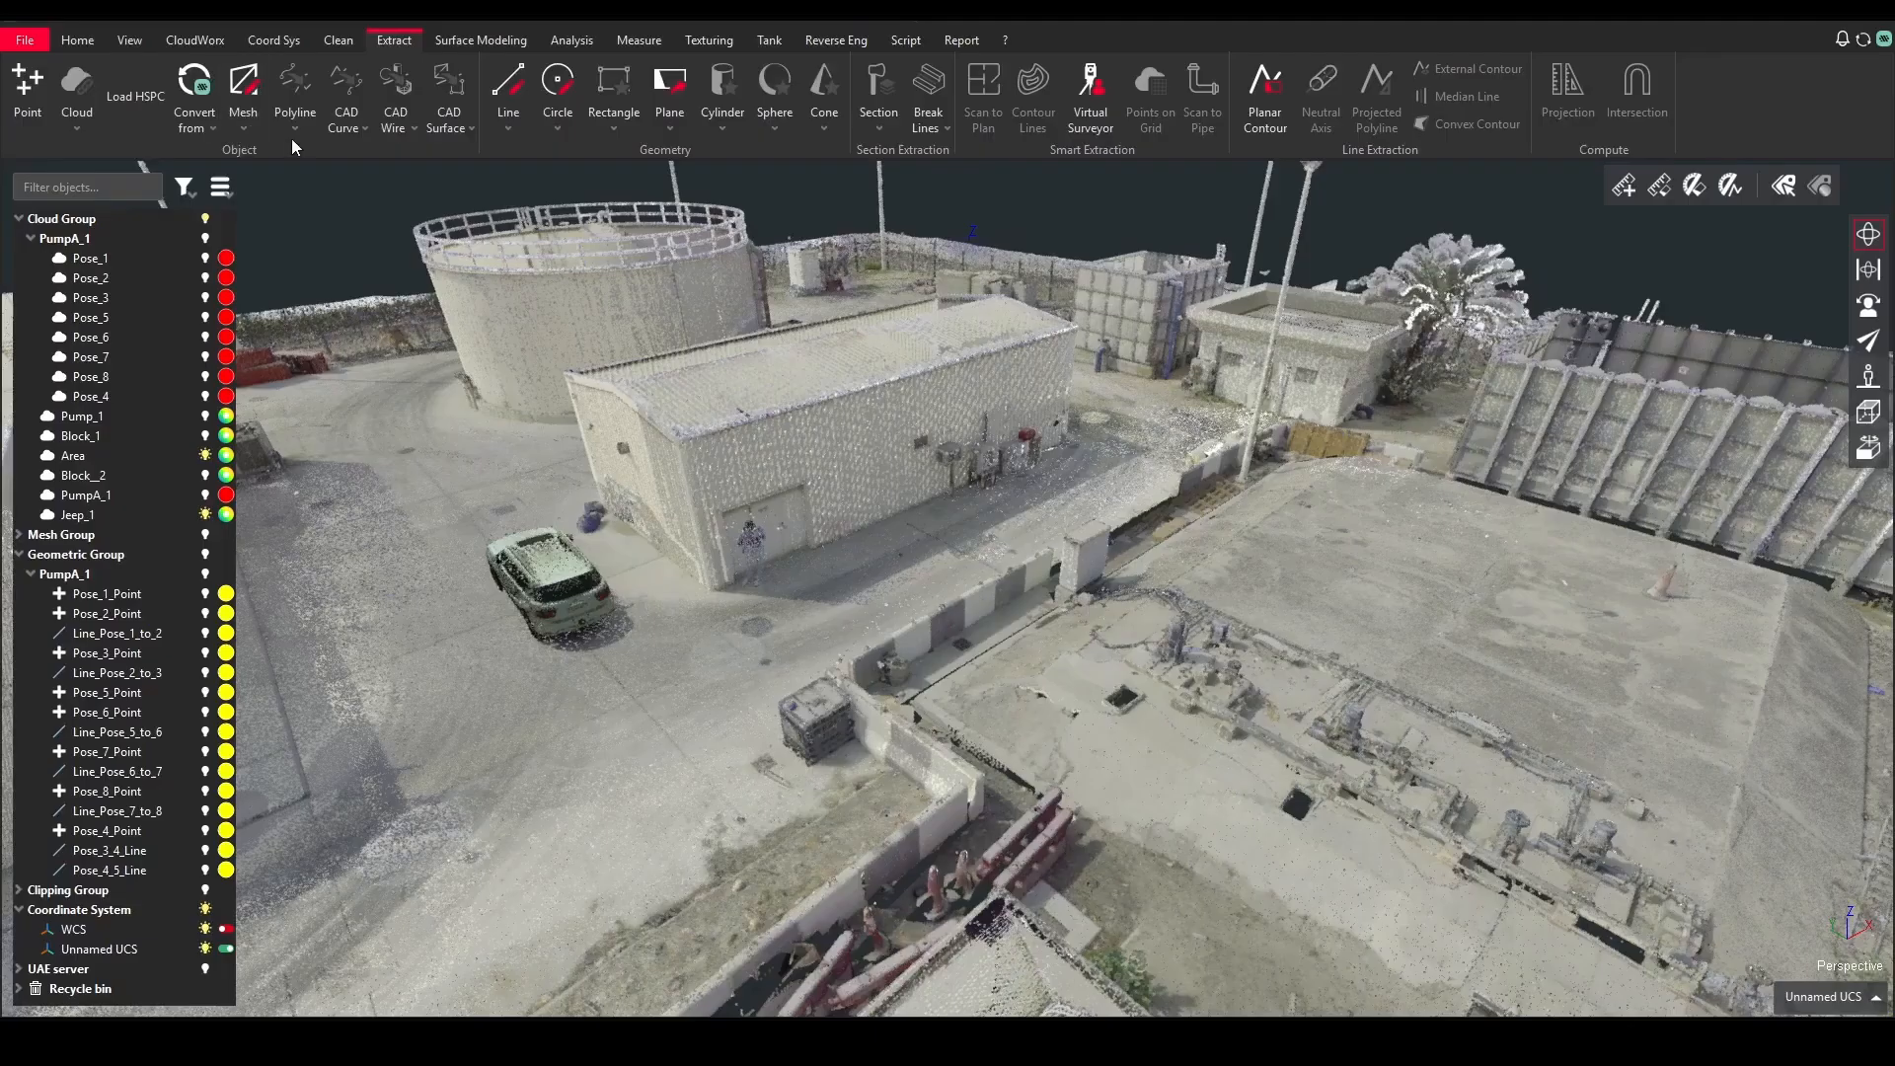
Step: Draw a CAD curve through ground points from the green jeep around the storage tank and across the site, adjusting its points
{"action": "left_click", "coordinate": [371, 166]}
{"action": "left_click_drag", "start_coordinate": [495, 457], "coordinate": [533, 602]}
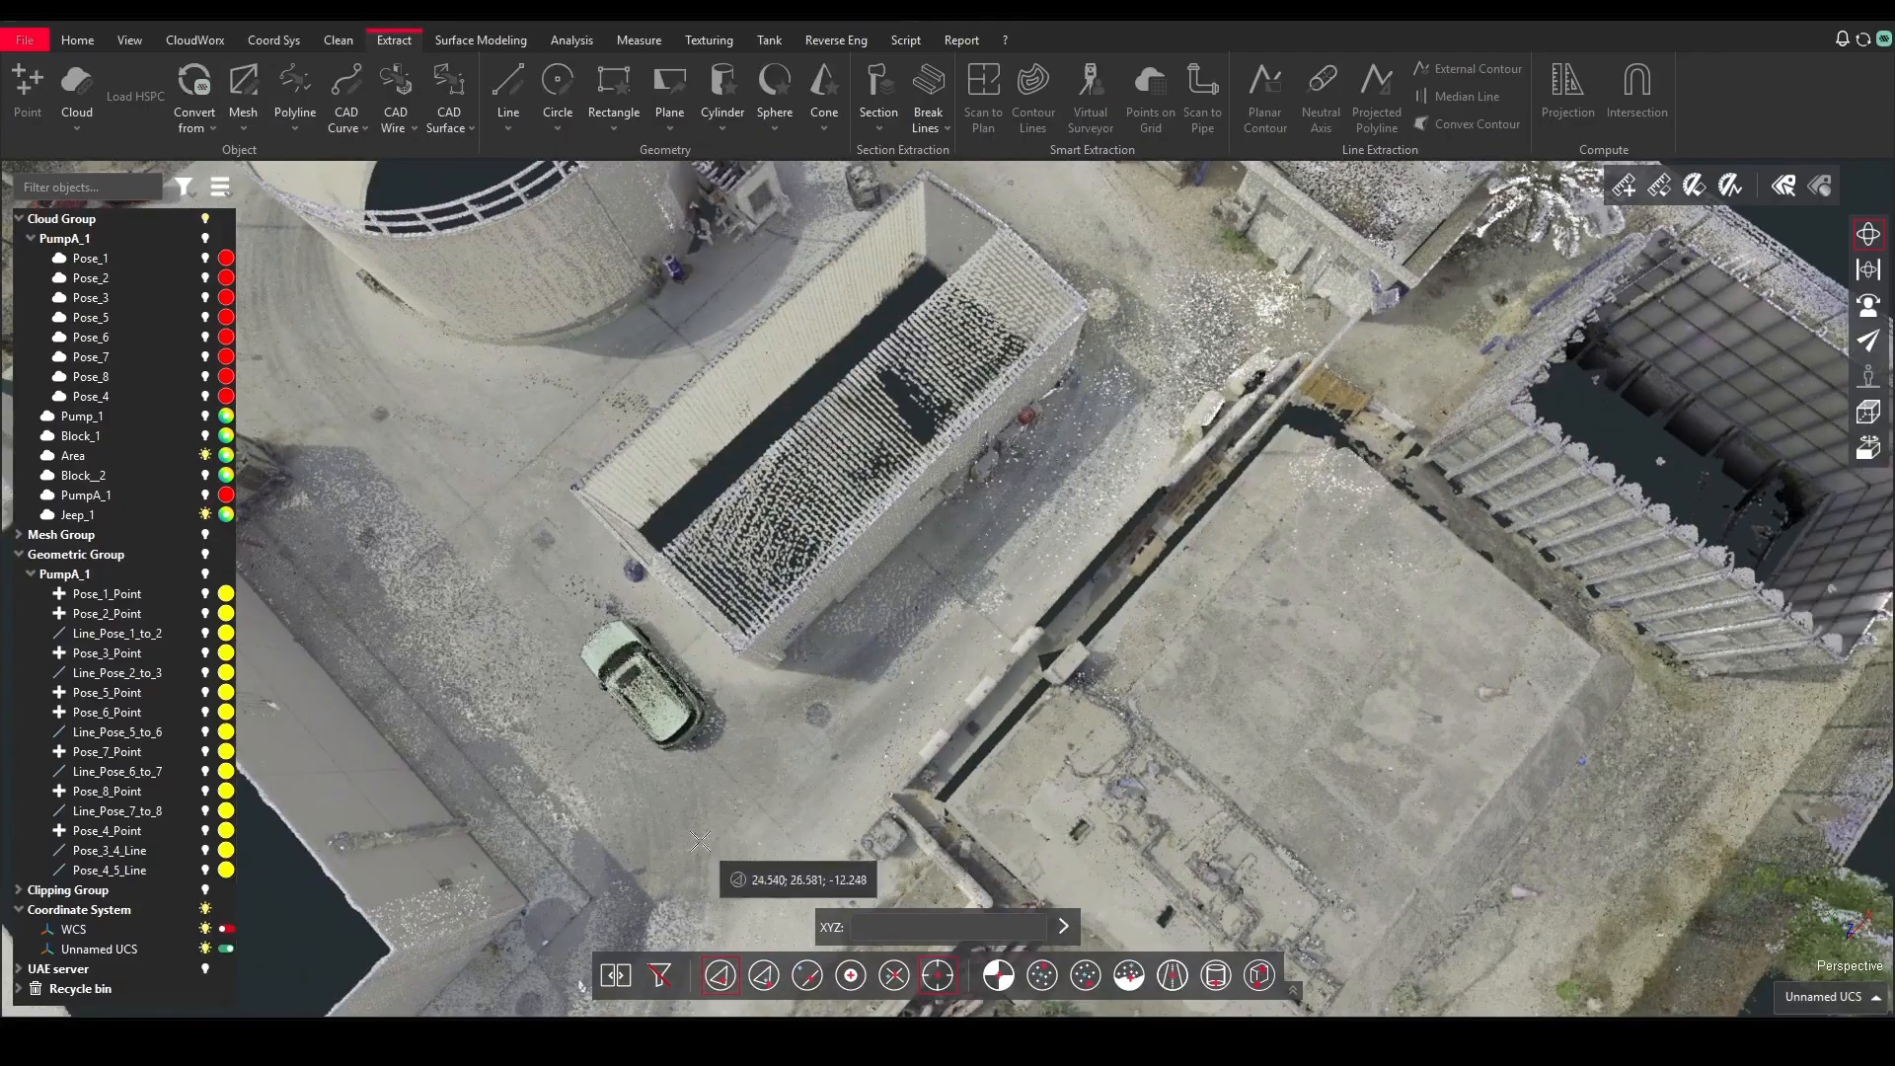
{"action": "left_click", "coordinate": [945, 983]}
{"action": "left_click", "coordinate": [579, 622]}
{"action": "left_click", "coordinate": [476, 511]}
{"action": "middle_click_drag", "start_coordinate": [334, 346], "coordinate": [816, 609]}
{"action": "left_click", "coordinate": [757, 563]}
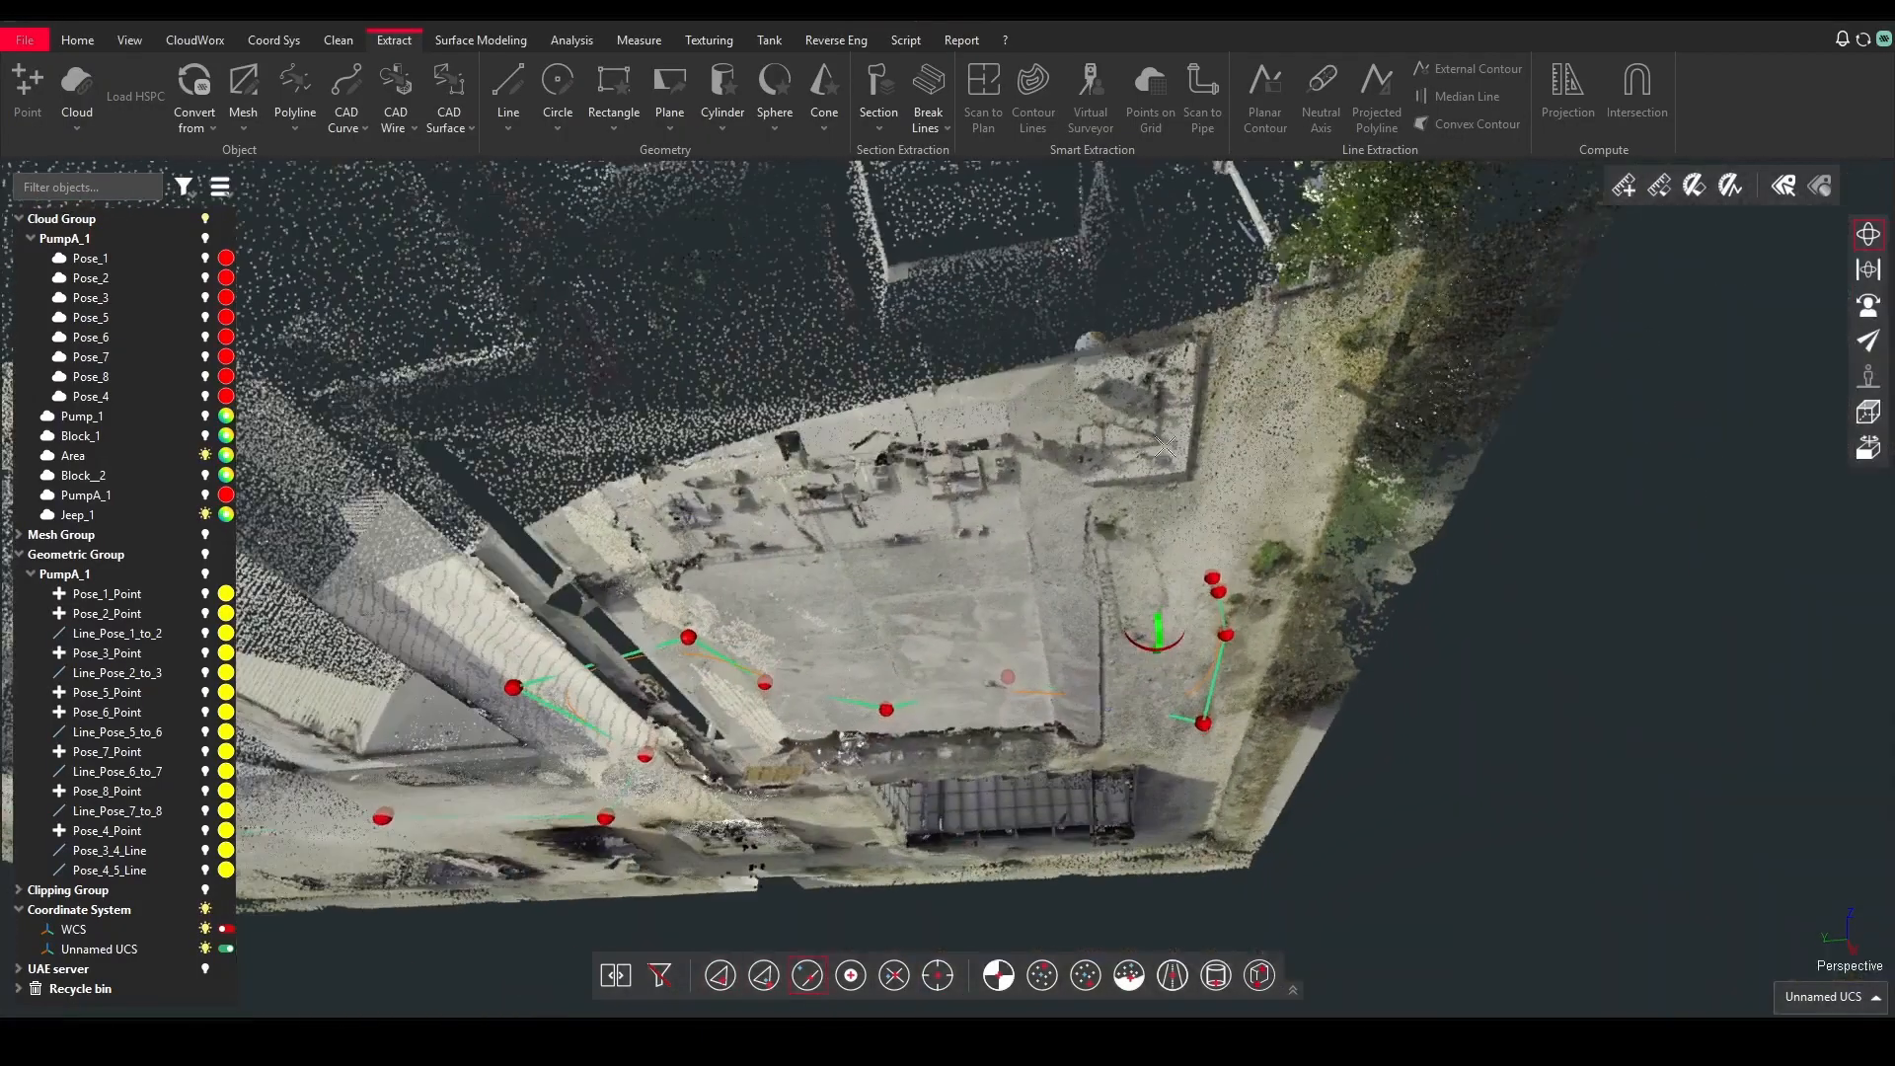
{"action": "left_click_drag", "start_coordinate": [1155, 627], "coordinate": [1155, 652]}
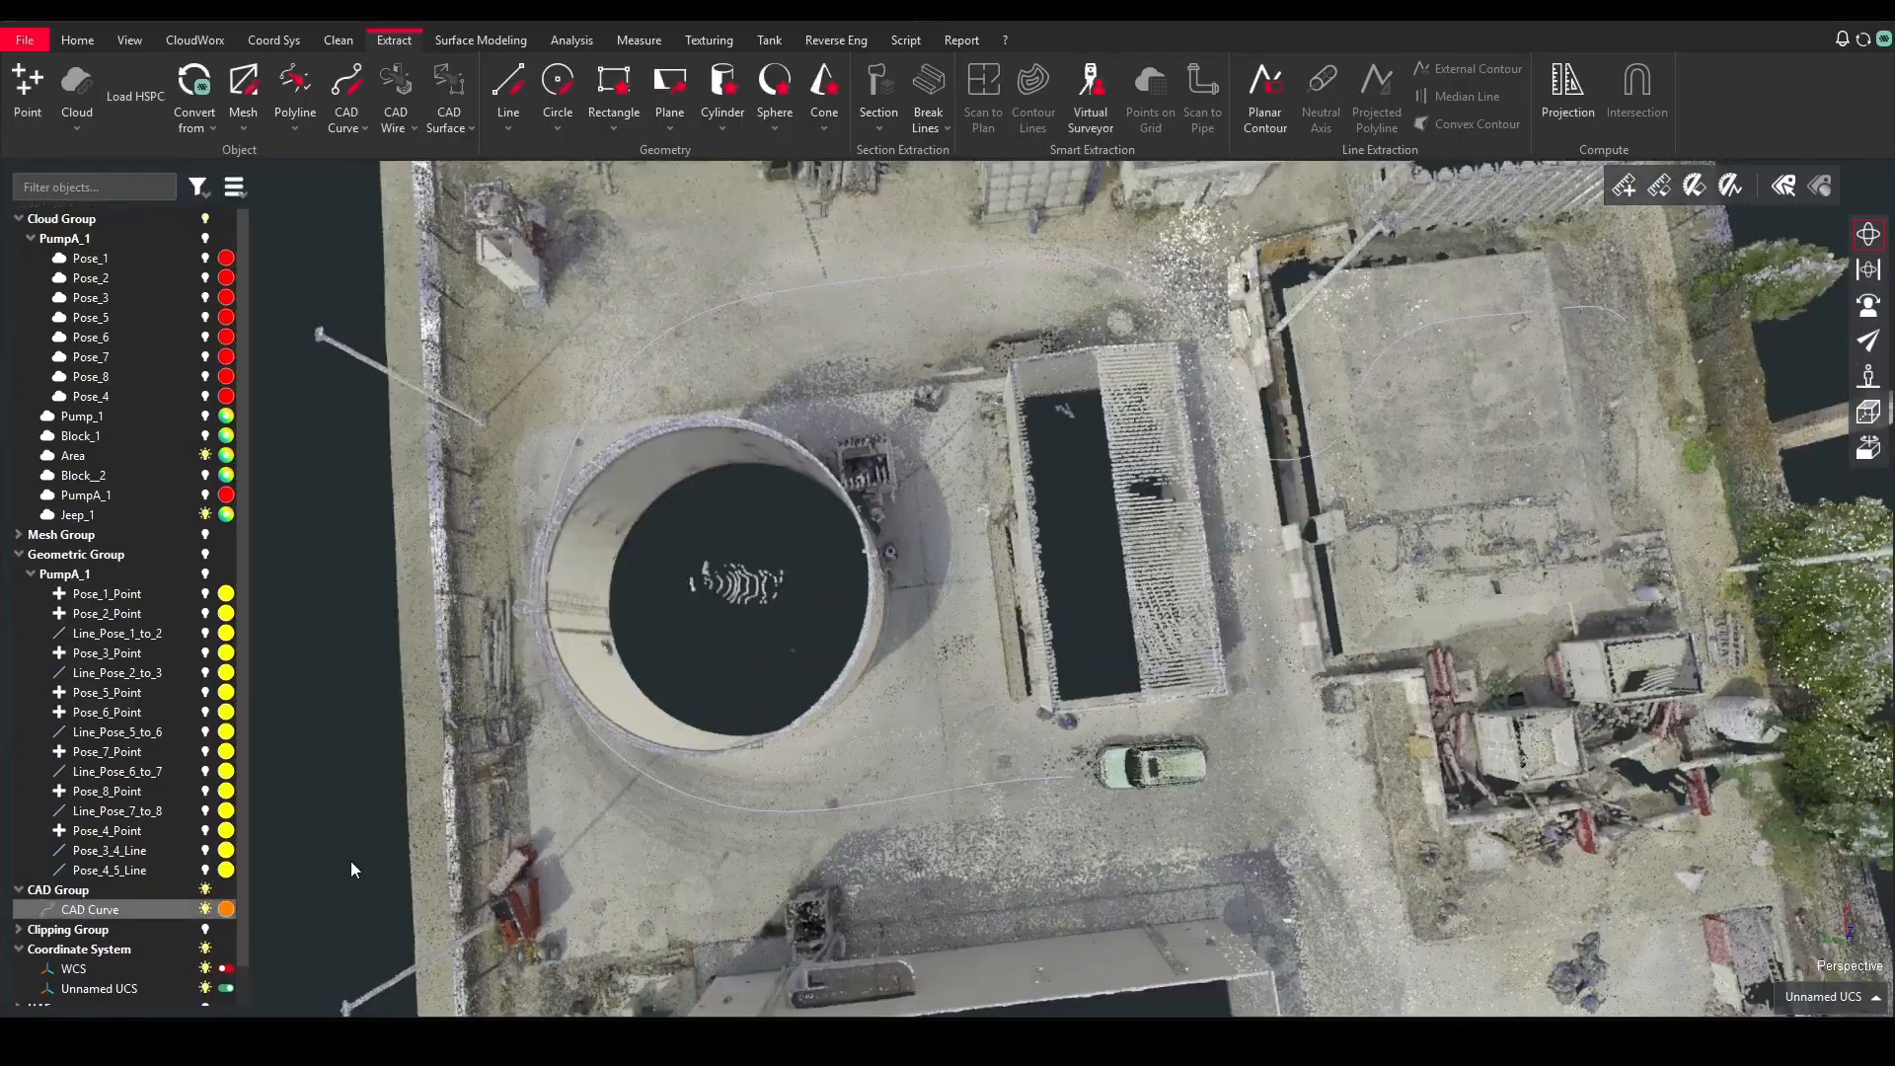
Step: Increase the display width of the CAD curve so the jeep's path stands out
{"action": "left_click", "coordinate": [226, 909]}
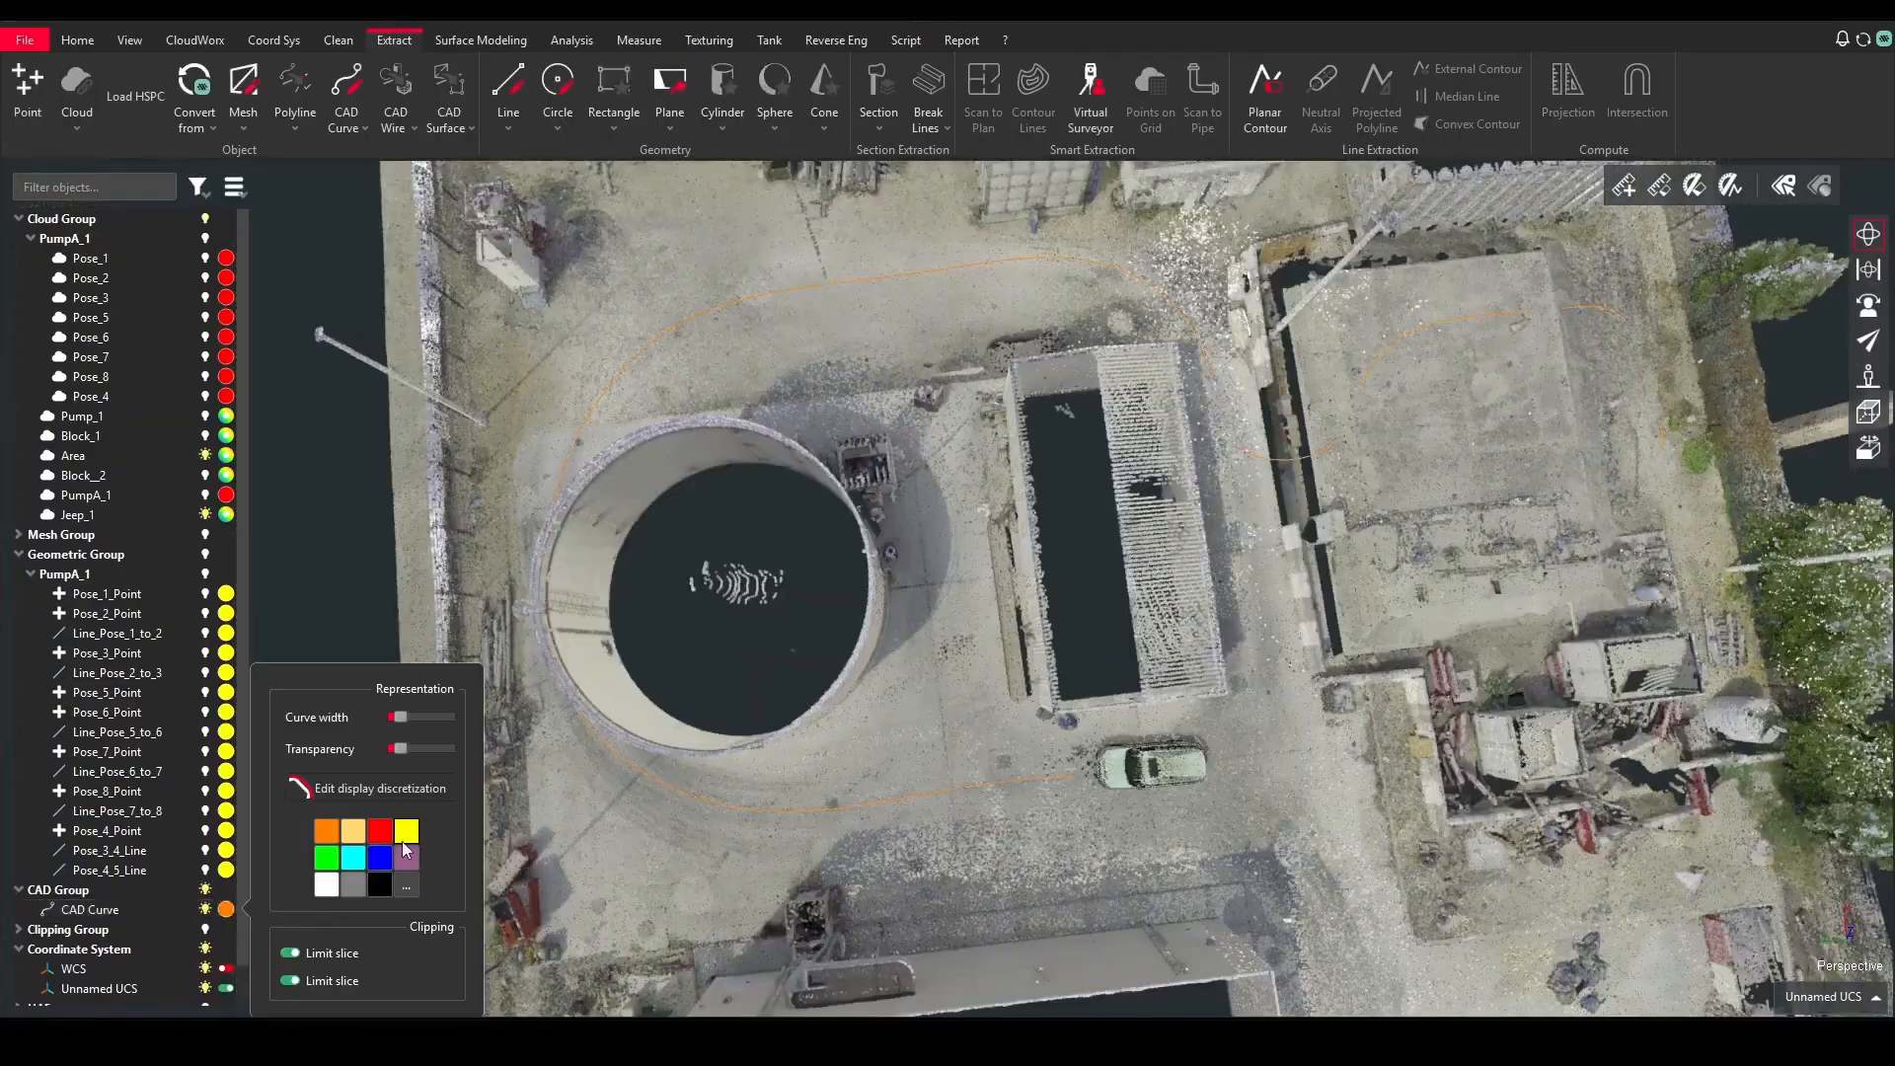
{"action": "left_click_drag", "start_coordinate": [400, 718], "coordinate": [560, 768]}
{"action": "left_click", "coordinate": [752, 808]}
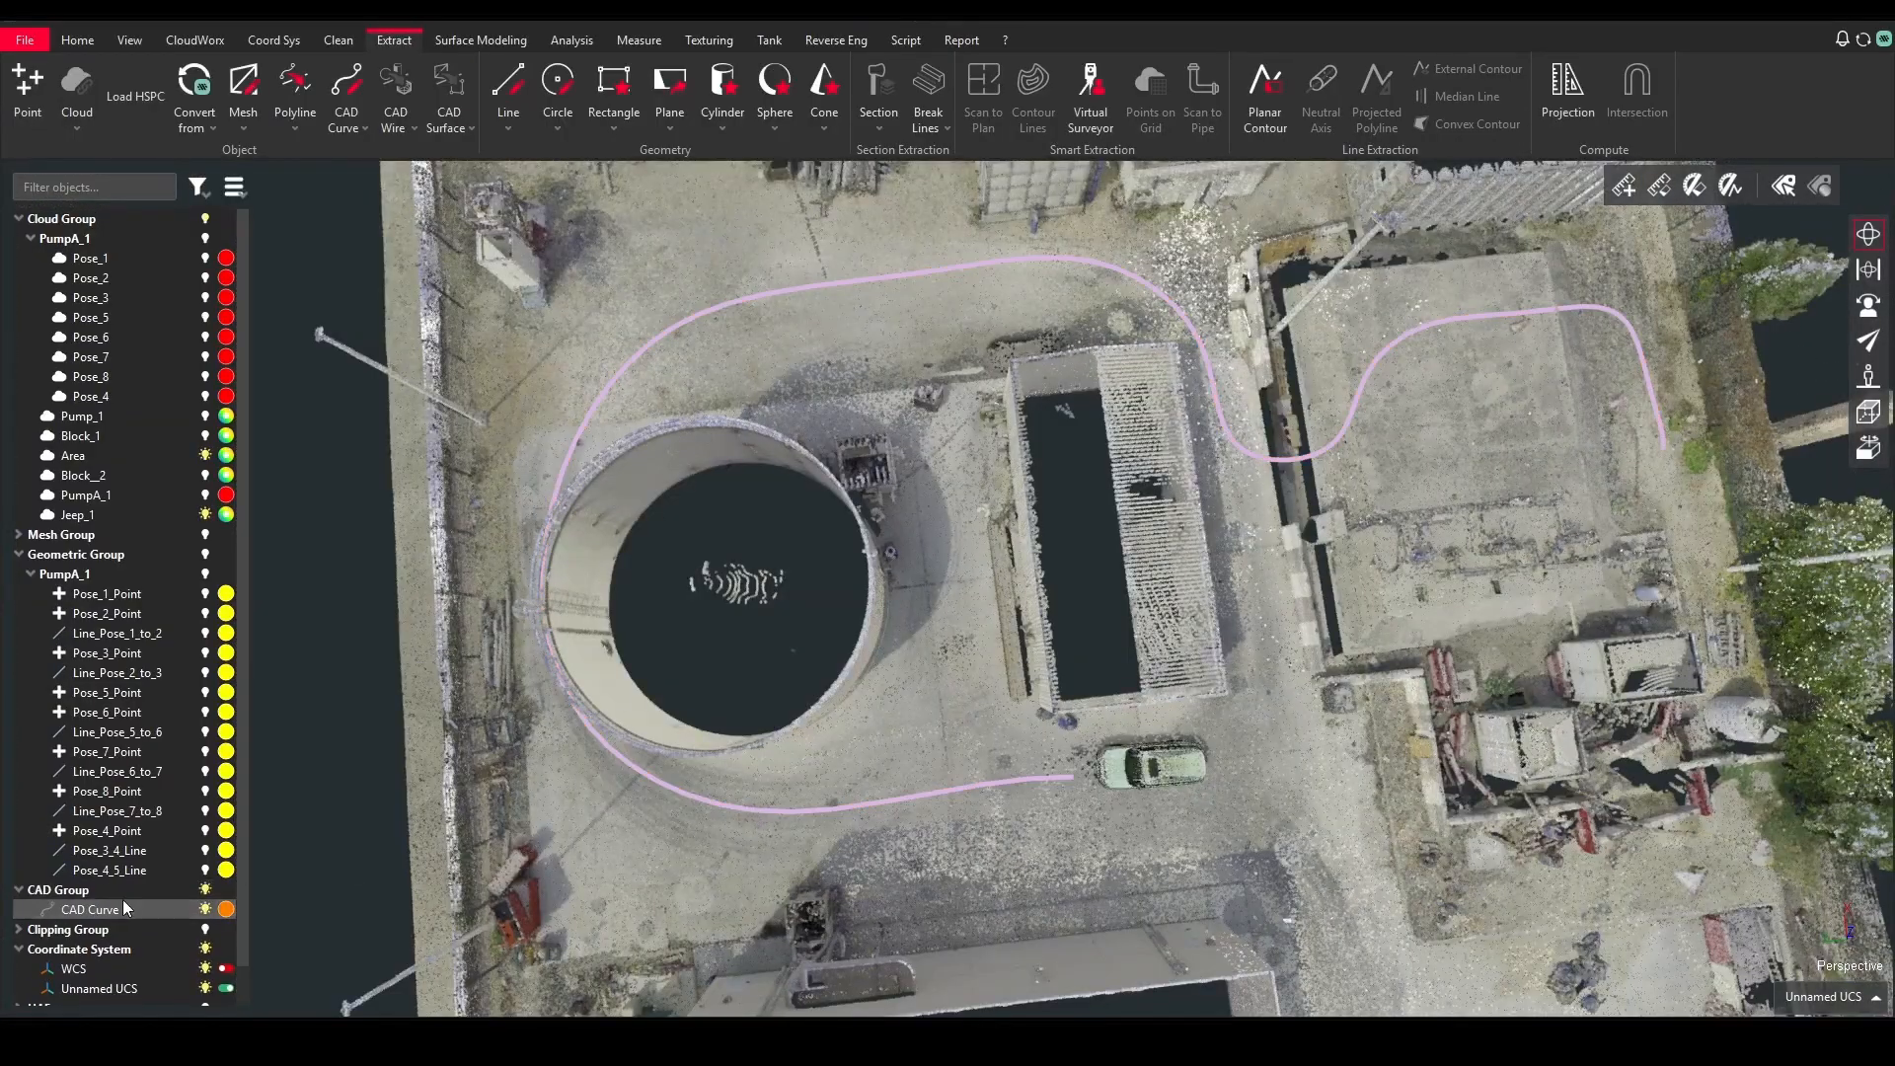
Step: Convert the CAD curve into a polyline using an adaptive deflection of 0.001
{"action": "left_click", "coordinate": [295, 118]}
{"action": "left_click", "coordinate": [382, 235]}
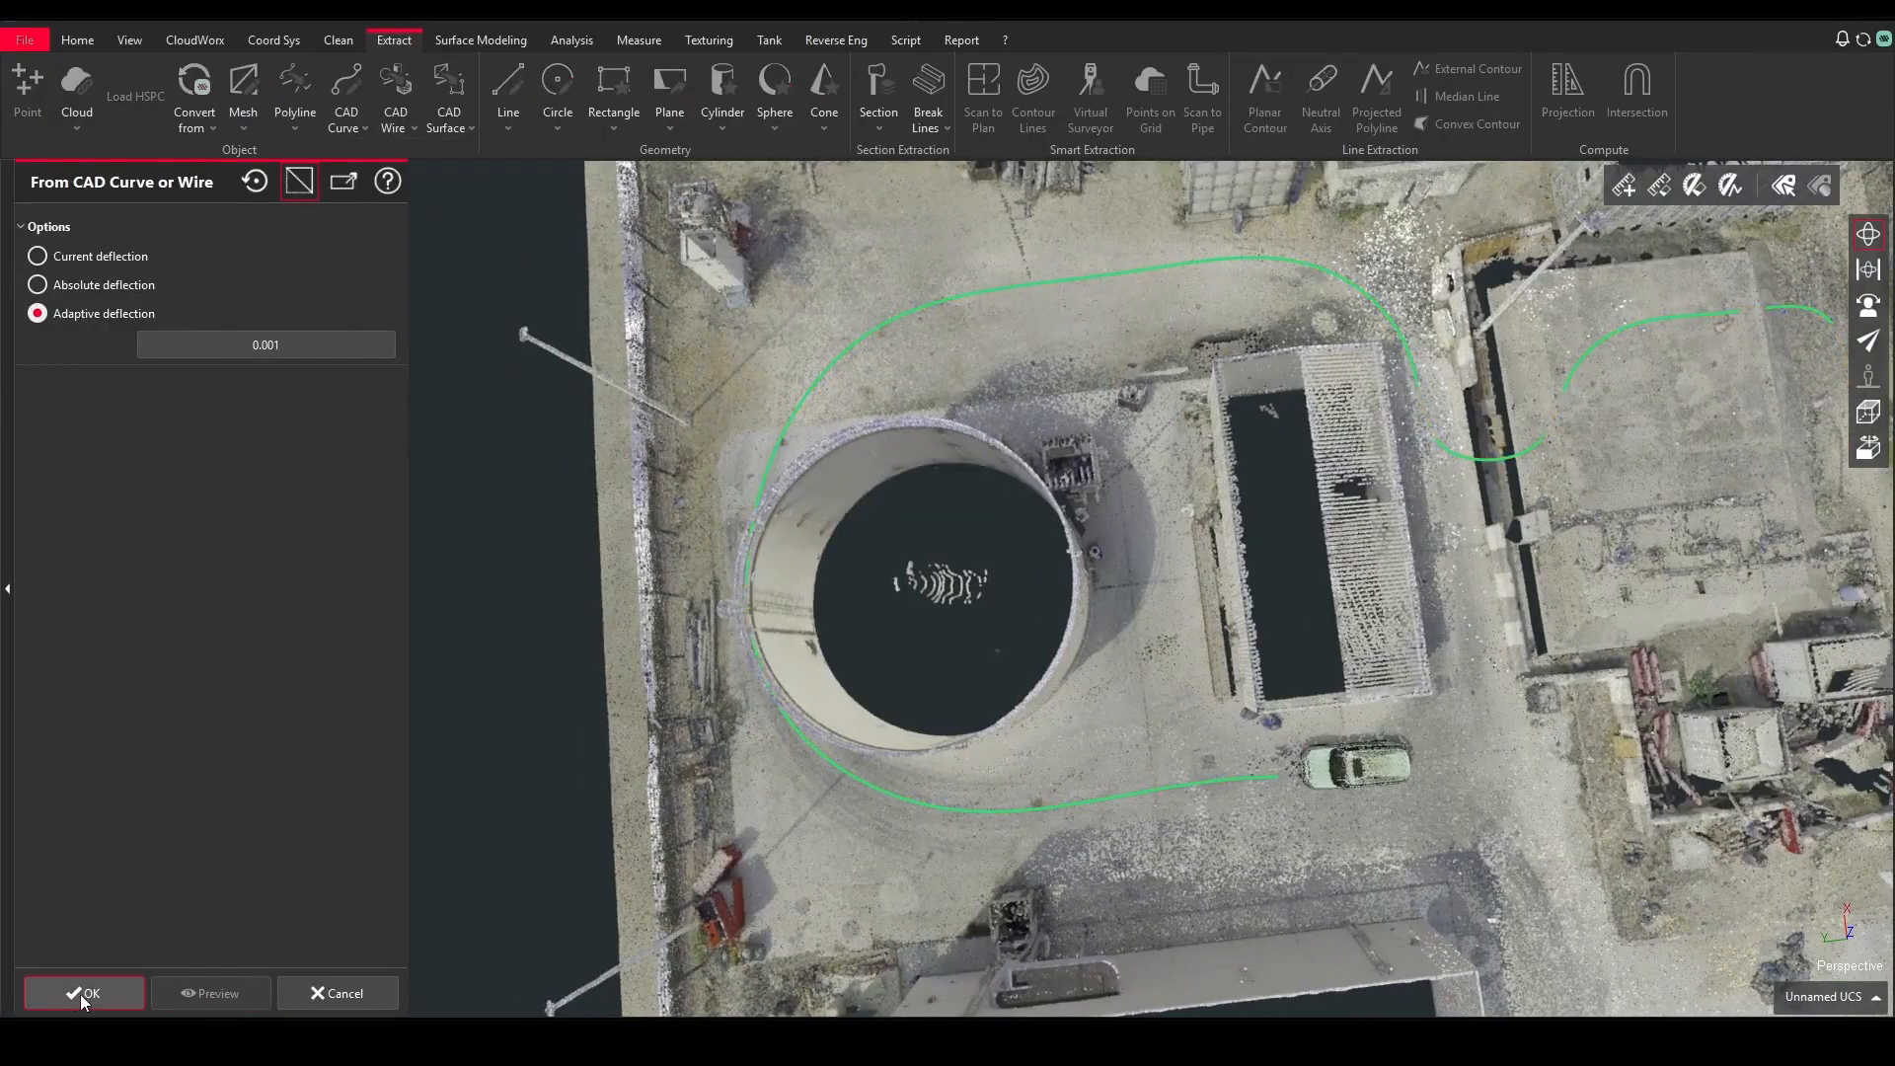
{"action": "left_click", "coordinate": [80, 994]}
{"action": "left_click_drag", "start_coordinate": [772, 822], "coordinate": [543, 677]}
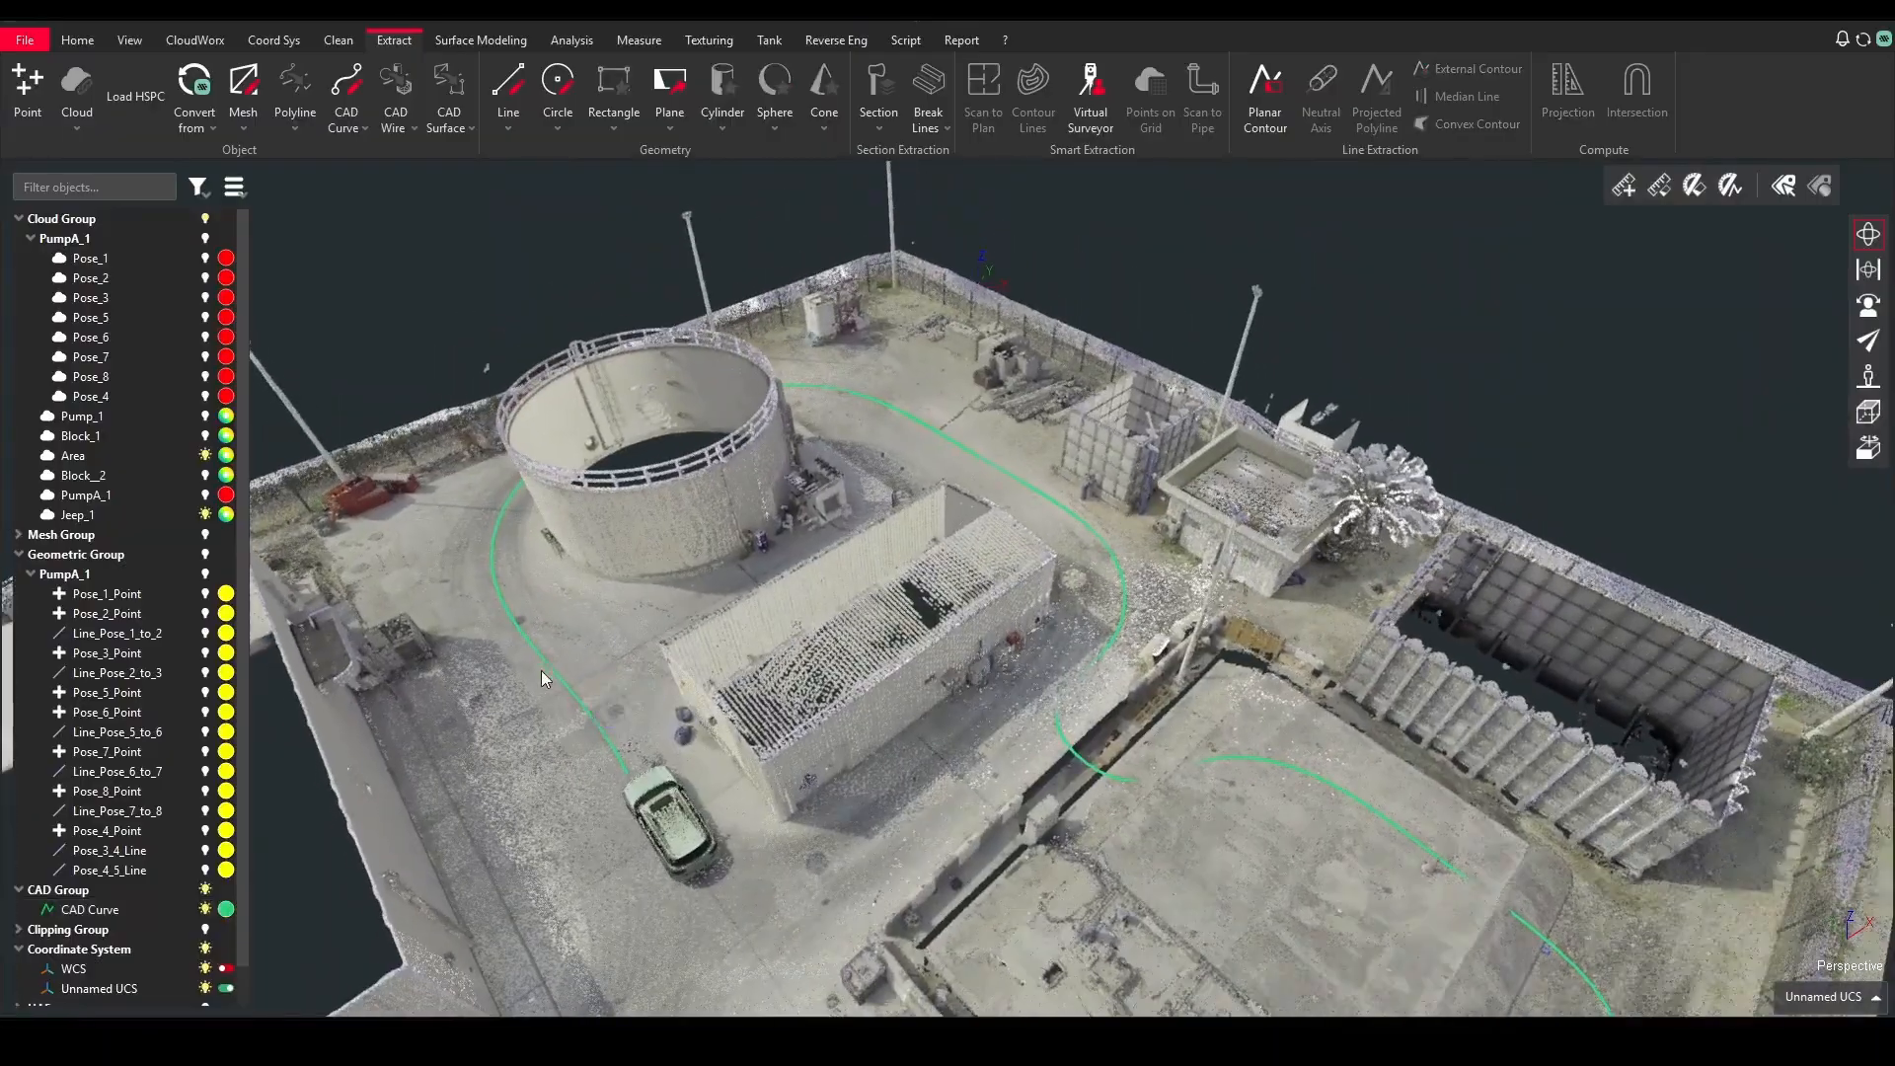
Step: Generate a ground surface mesh from the Area cloud with the DTM tool
{"action": "middle_click_drag", "start_coordinate": [620, 685], "coordinate": [586, 542]}
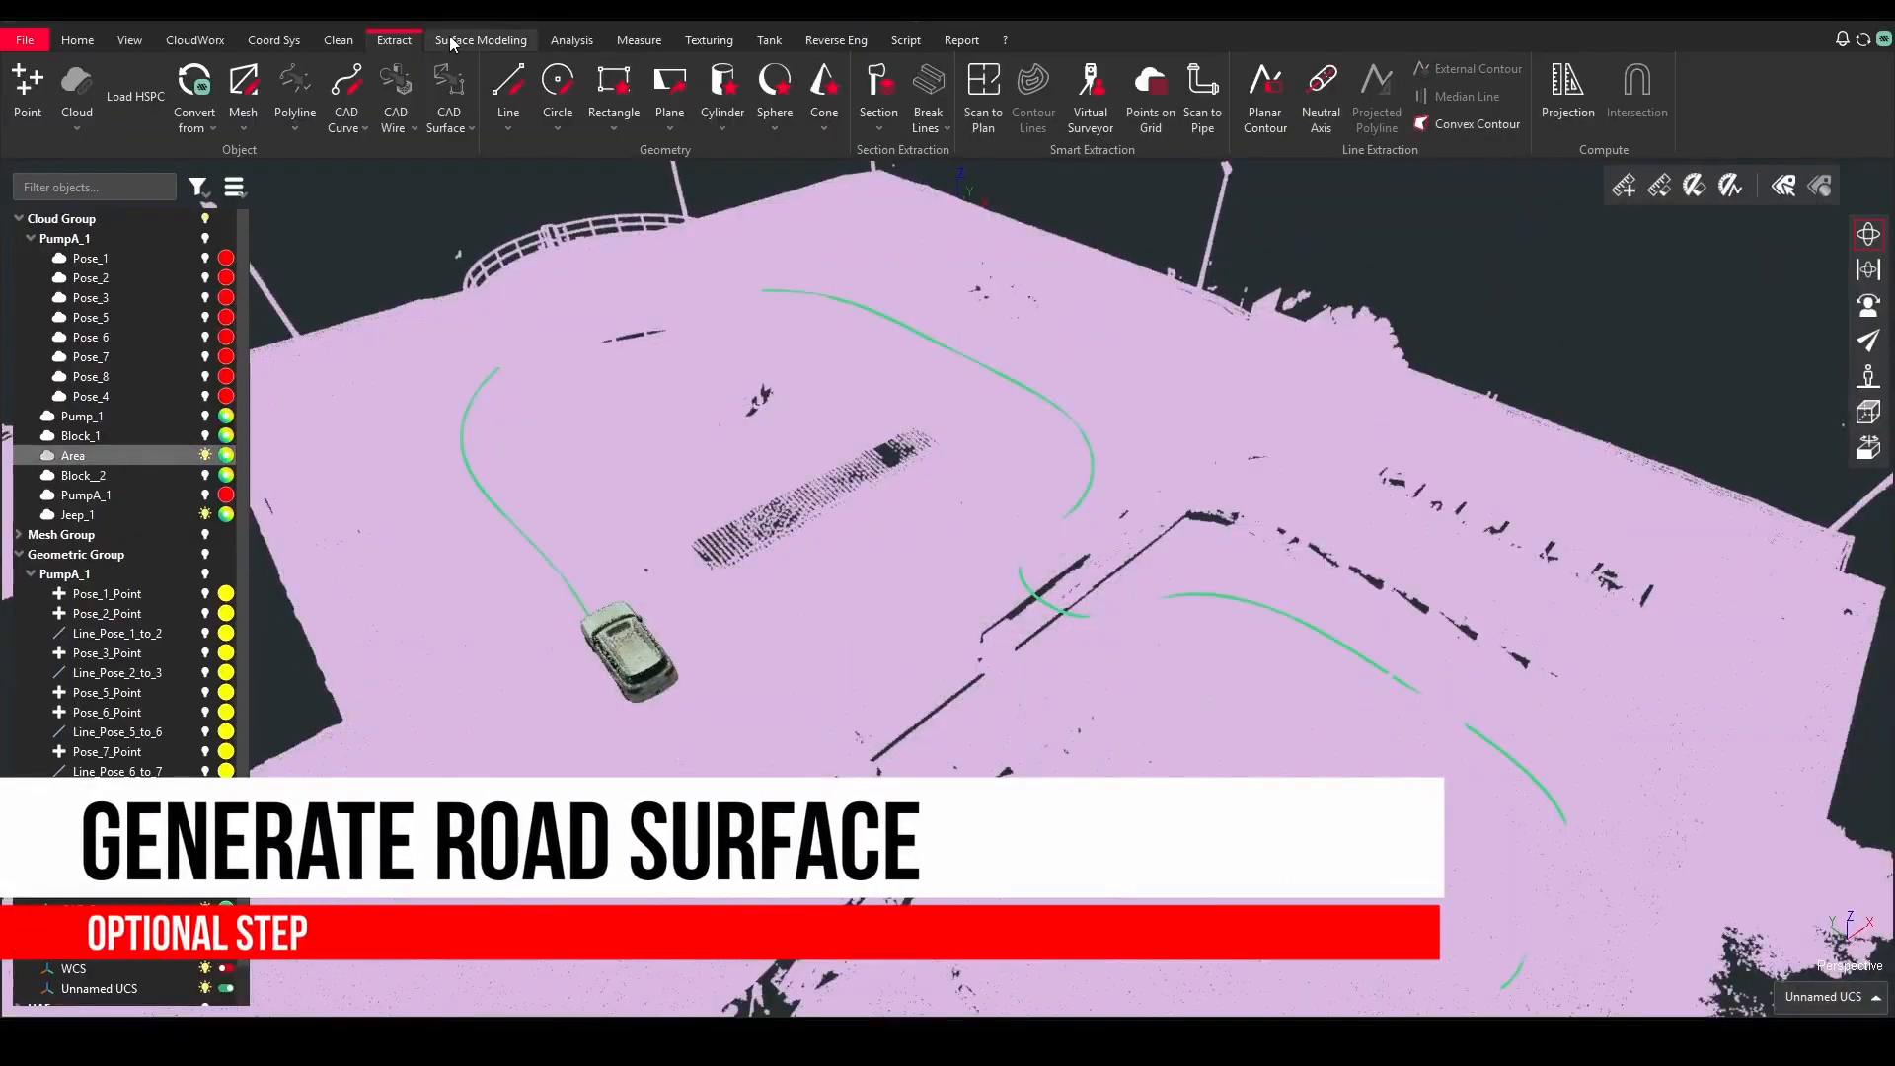
{"action": "left_click", "coordinate": [452, 41]}
{"action": "left_click", "coordinate": [405, 88]}
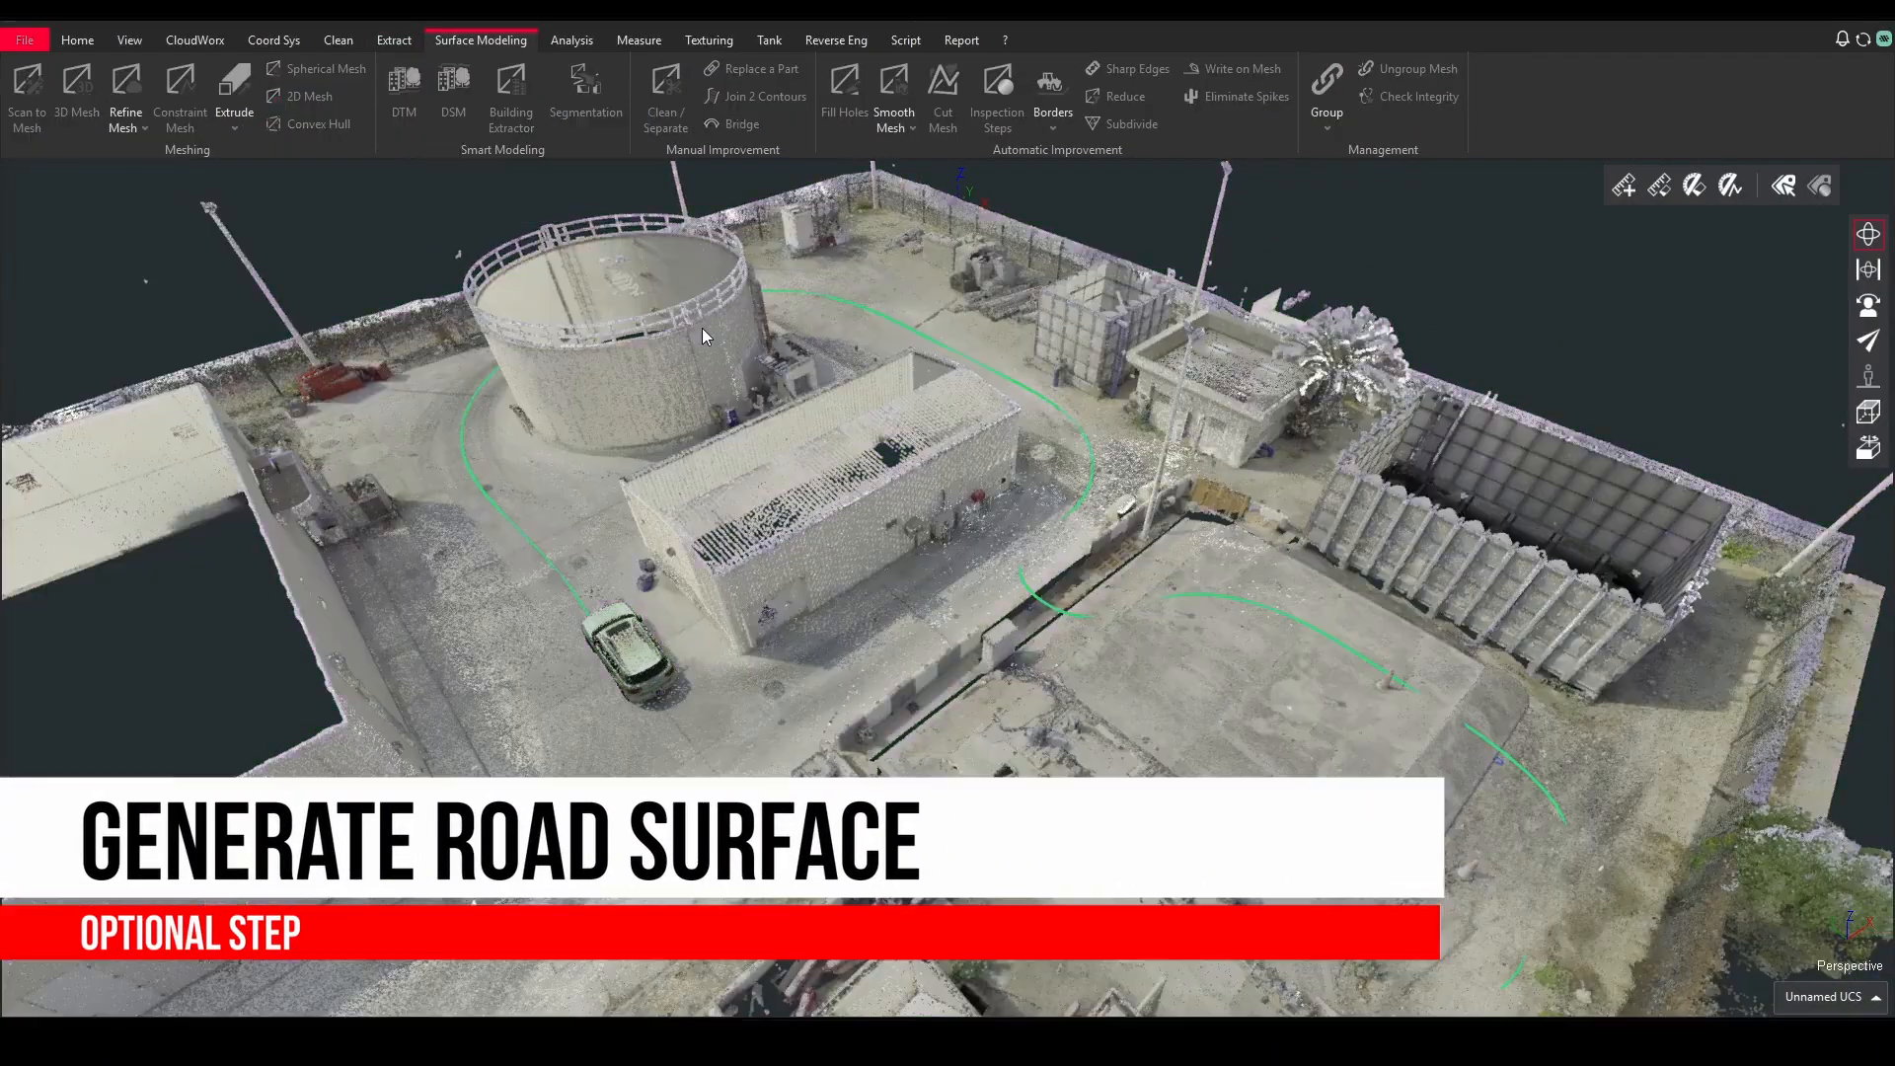
{"action": "left_click", "coordinate": [210, 999]}
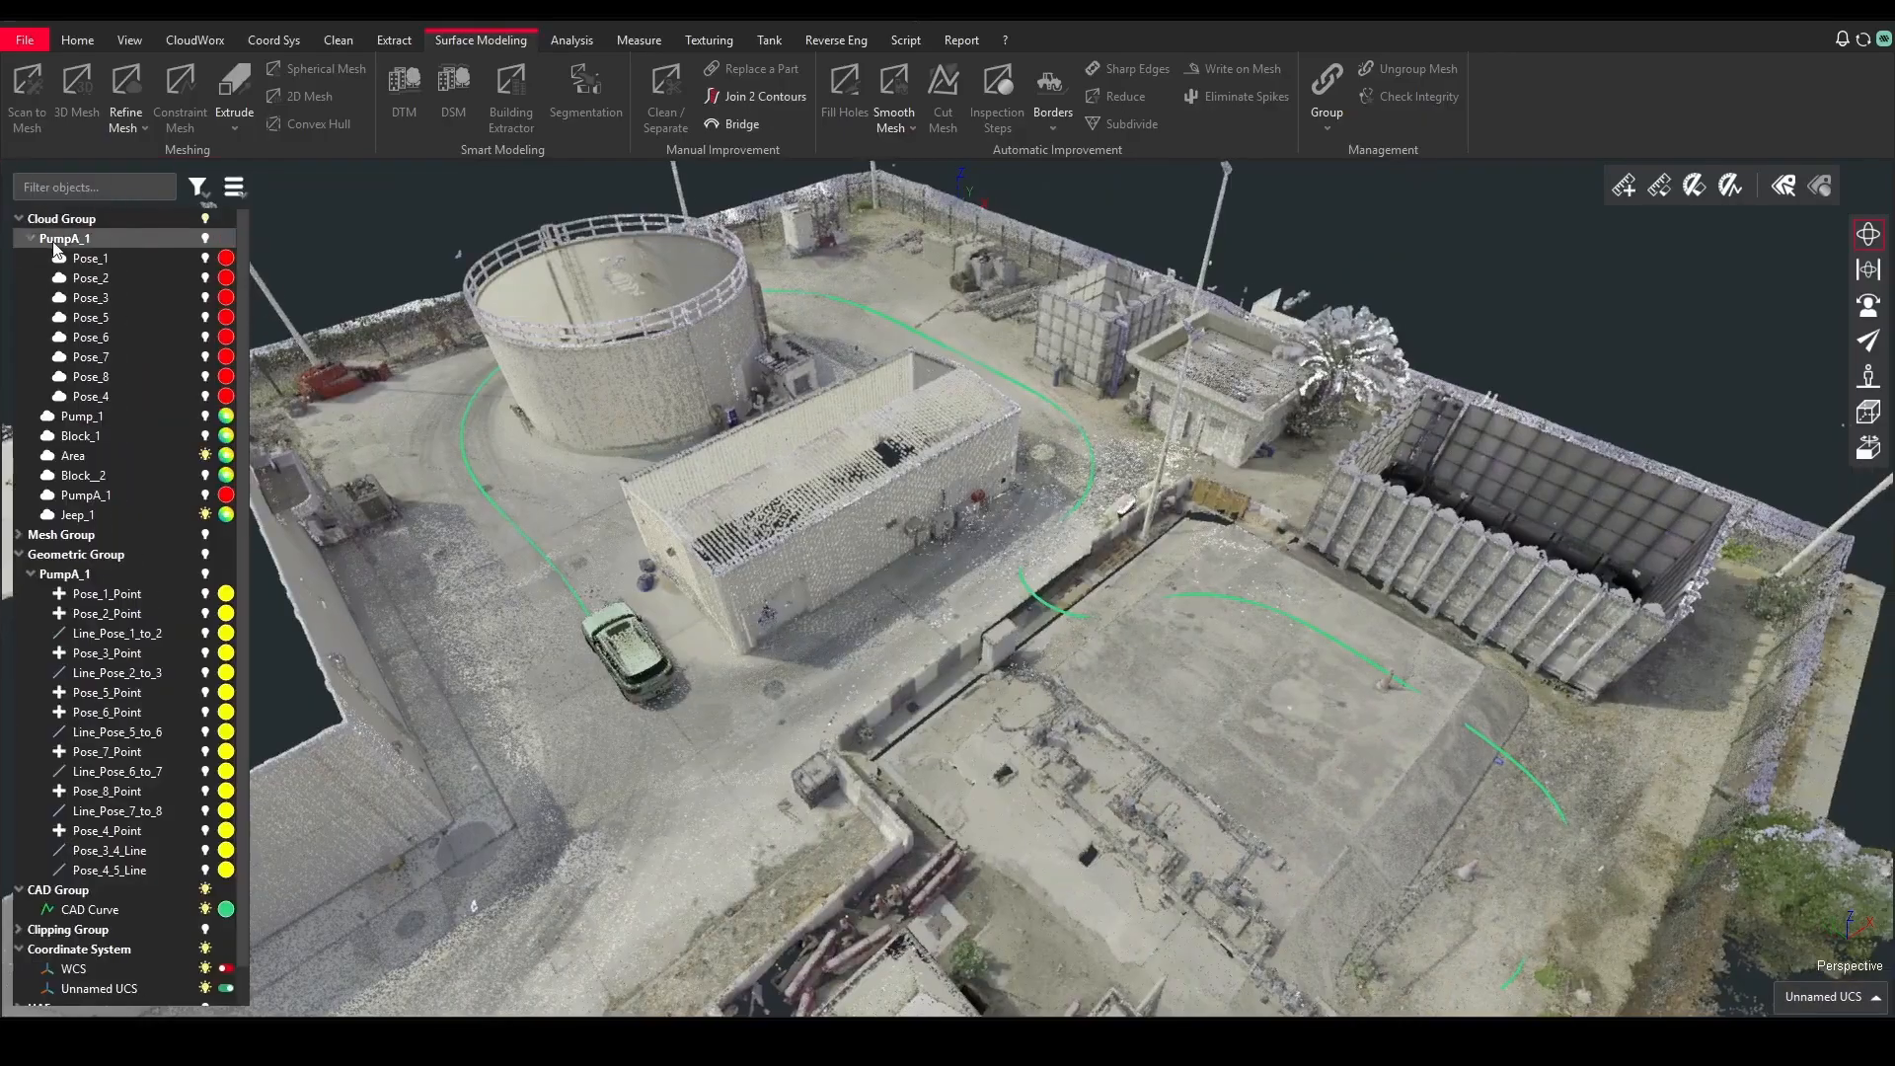
Step: Show the ground mesh and hide the Area cloud so the curve and jeep remain over the road surface
{"action": "left_click", "coordinate": [19, 535]}
{"action": "left_click", "coordinate": [107, 555]}
{"action": "left_click", "coordinate": [204, 553]}
{"action": "right_click", "coordinate": [504, 561]}
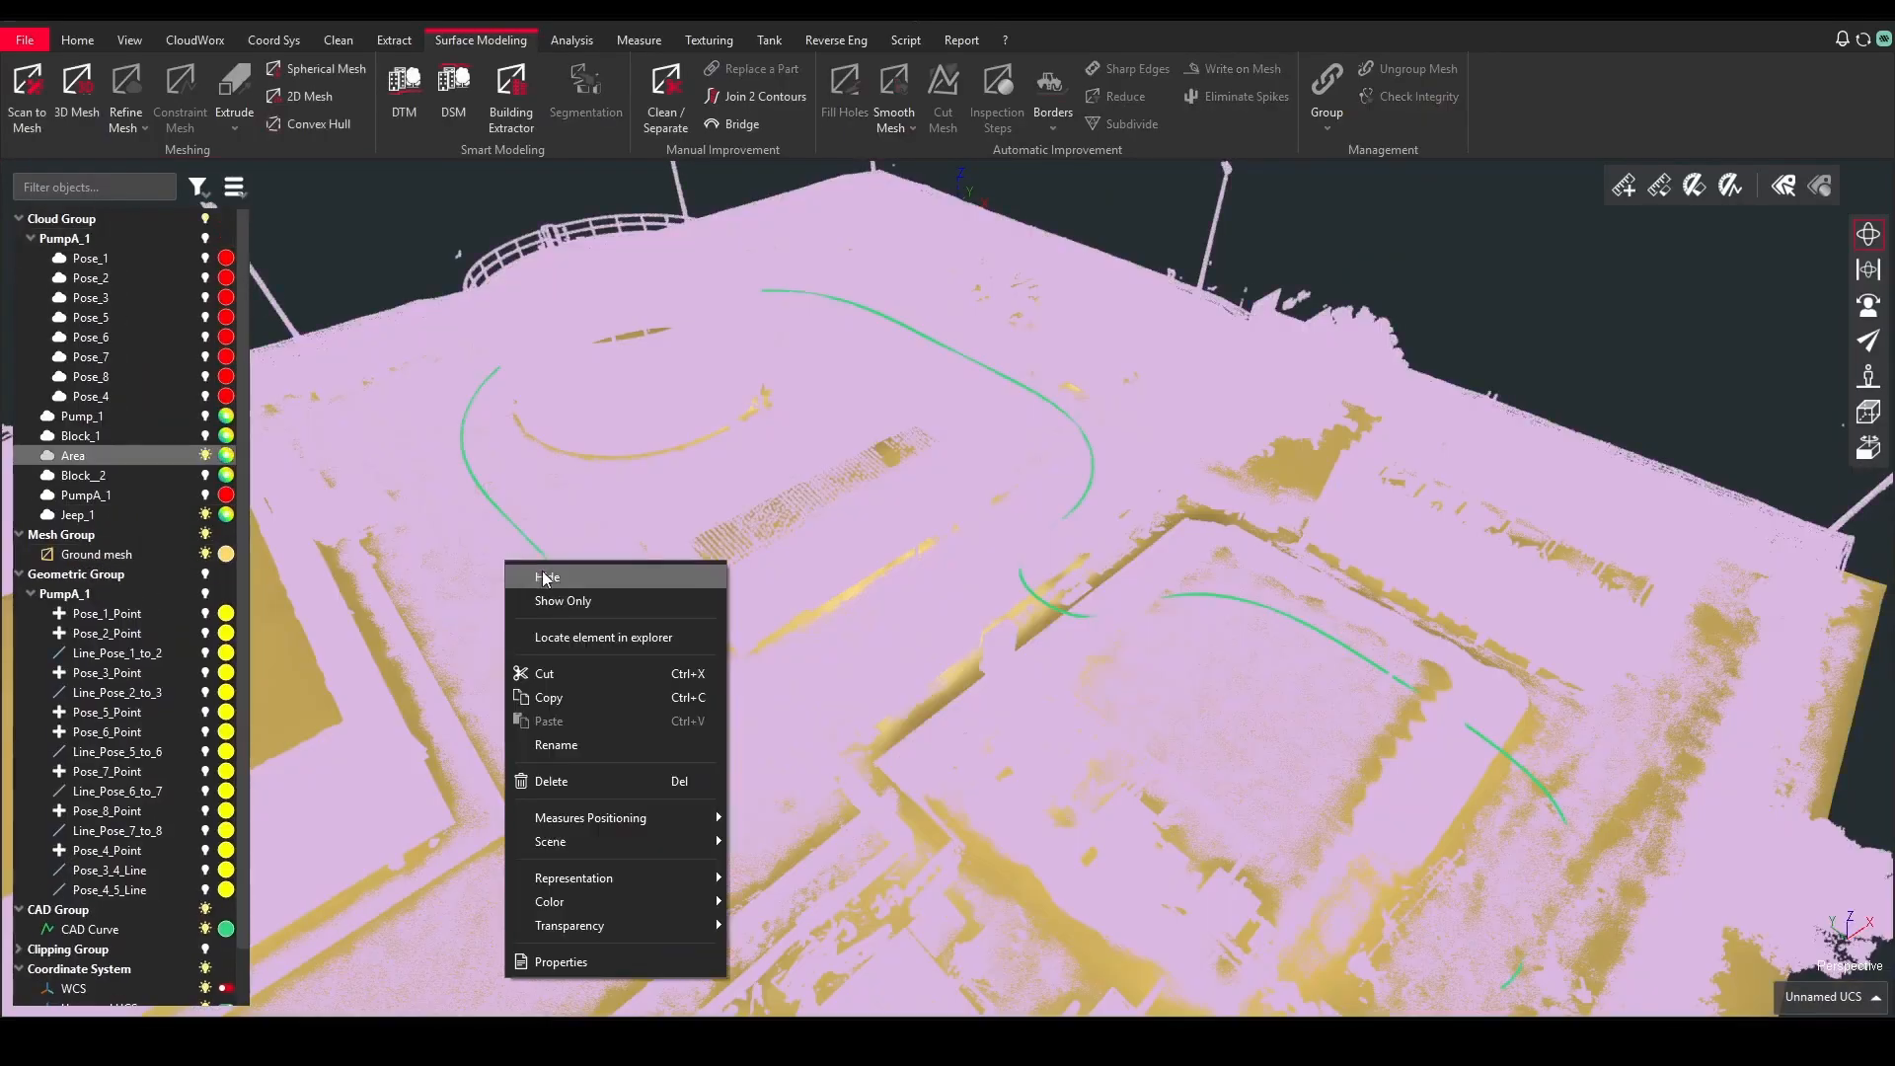
{"action": "left_click", "coordinate": [538, 576]}
{"action": "left_click_drag", "start_coordinate": [487, 671], "coordinate": [510, 720]}
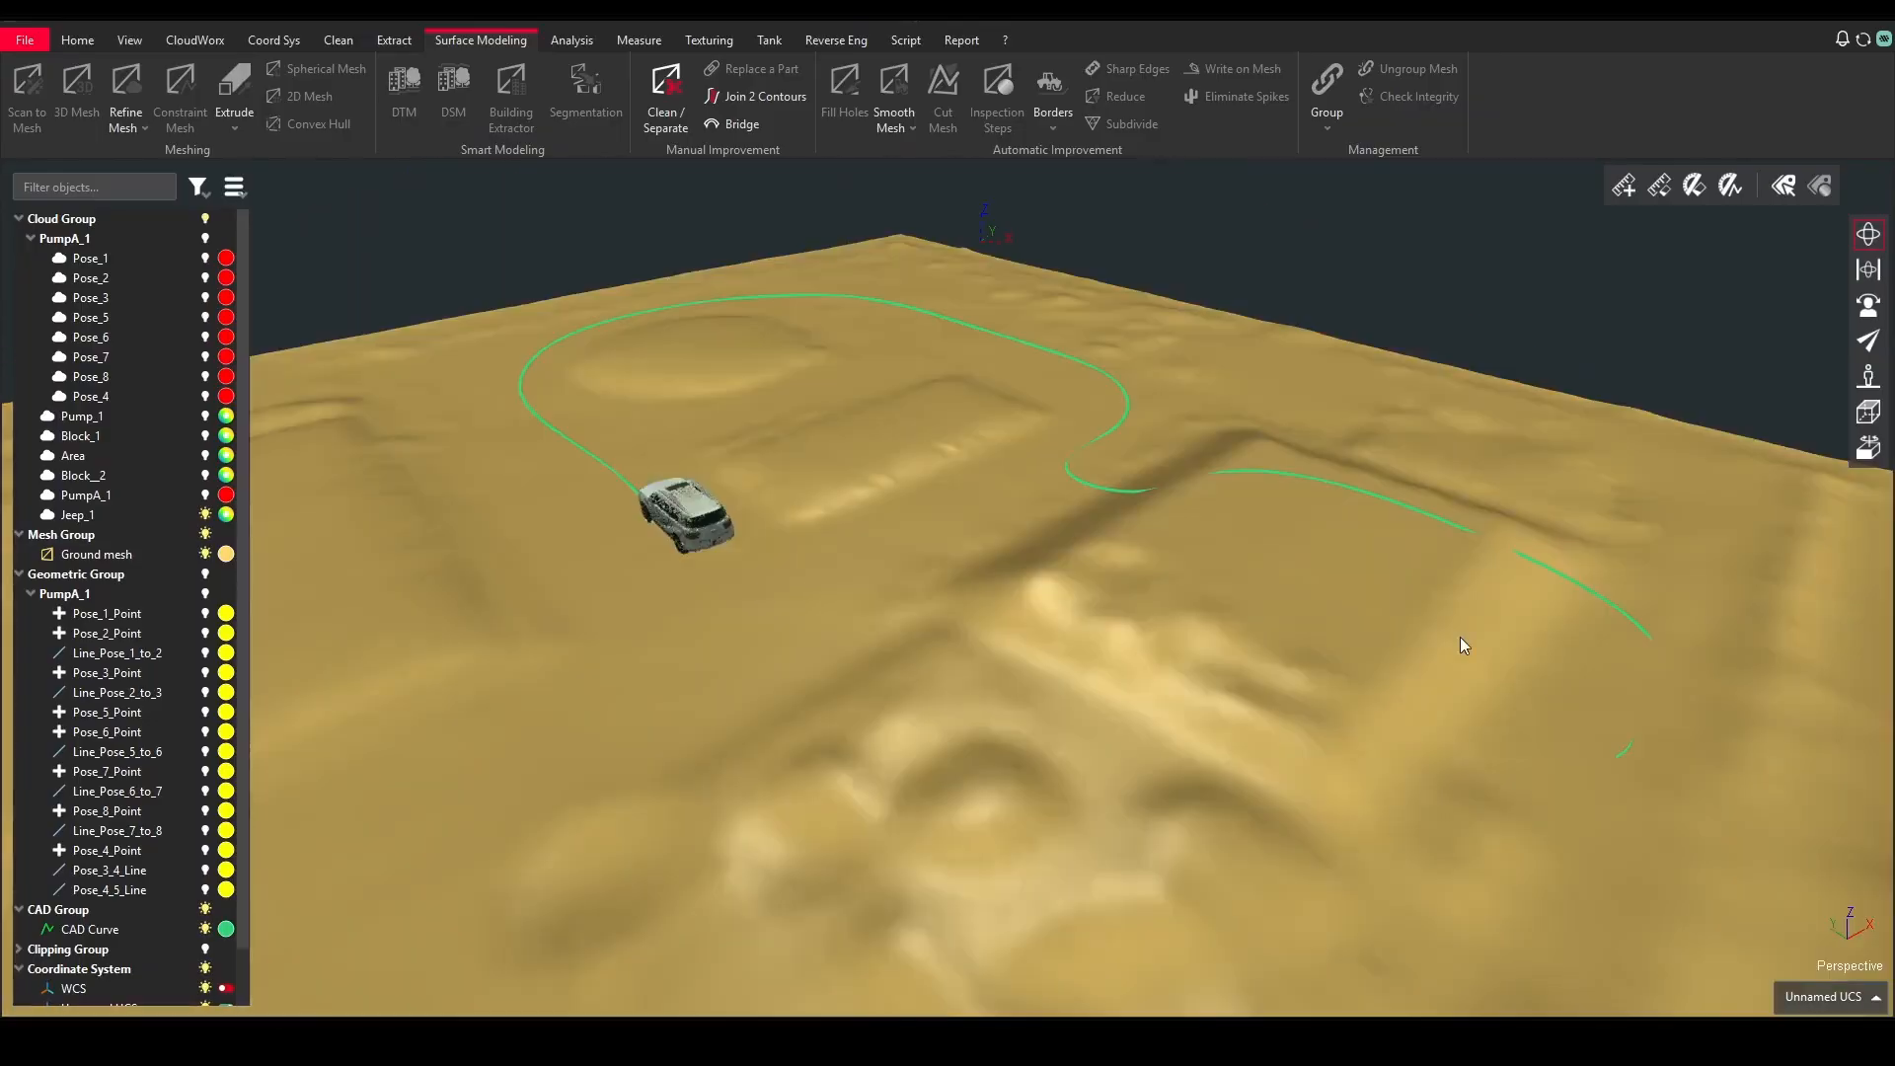
Step: Run the 3DR Studio script's Define Poses stage with the Vehicle Trajectory method and pick the Jeep_1 cloud to animate
{"action": "scroll", "coordinate": [648, 553], "scroll_direction": "up", "scroll_amount": 3}
{"action": "left_click", "coordinate": [916, 41]}
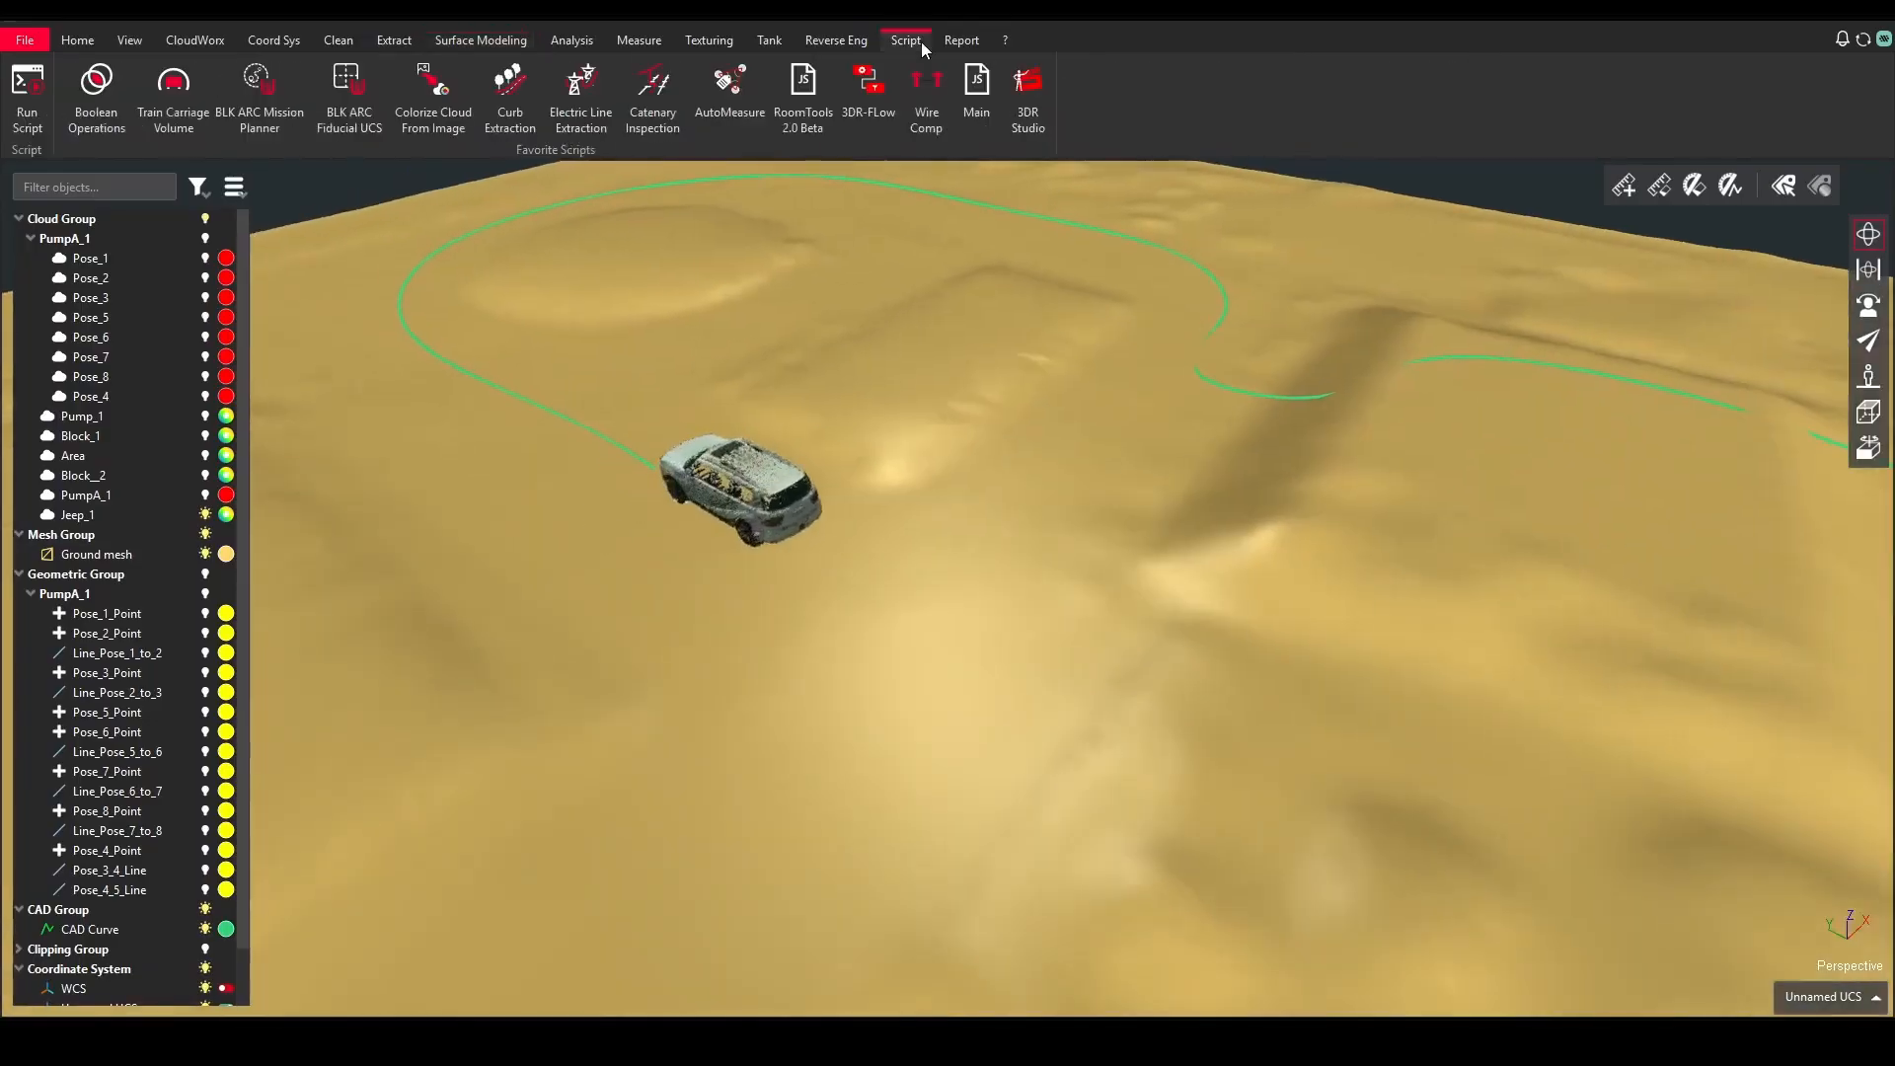
{"action": "left_click", "coordinate": [1026, 92]}
{"action": "left_click", "coordinate": [89, 521]}
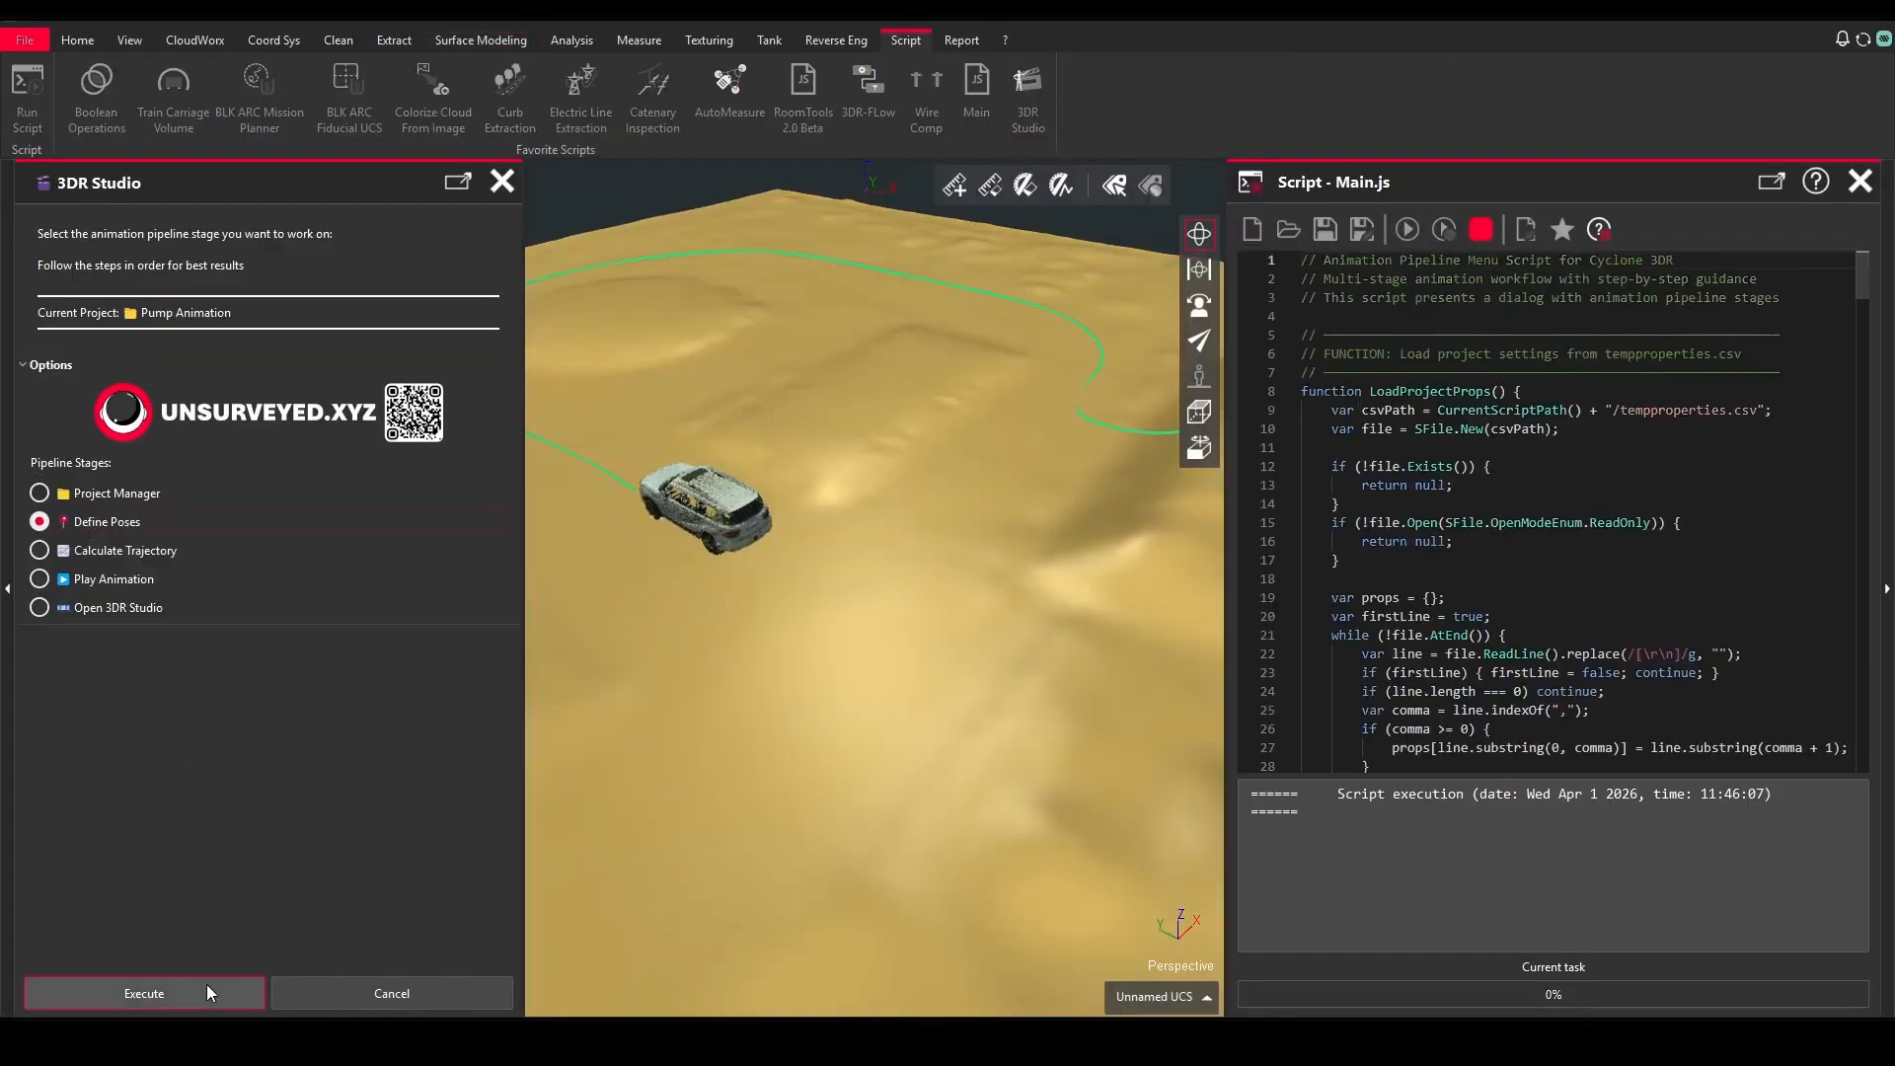
{"action": "left_click", "coordinate": [128, 991]}
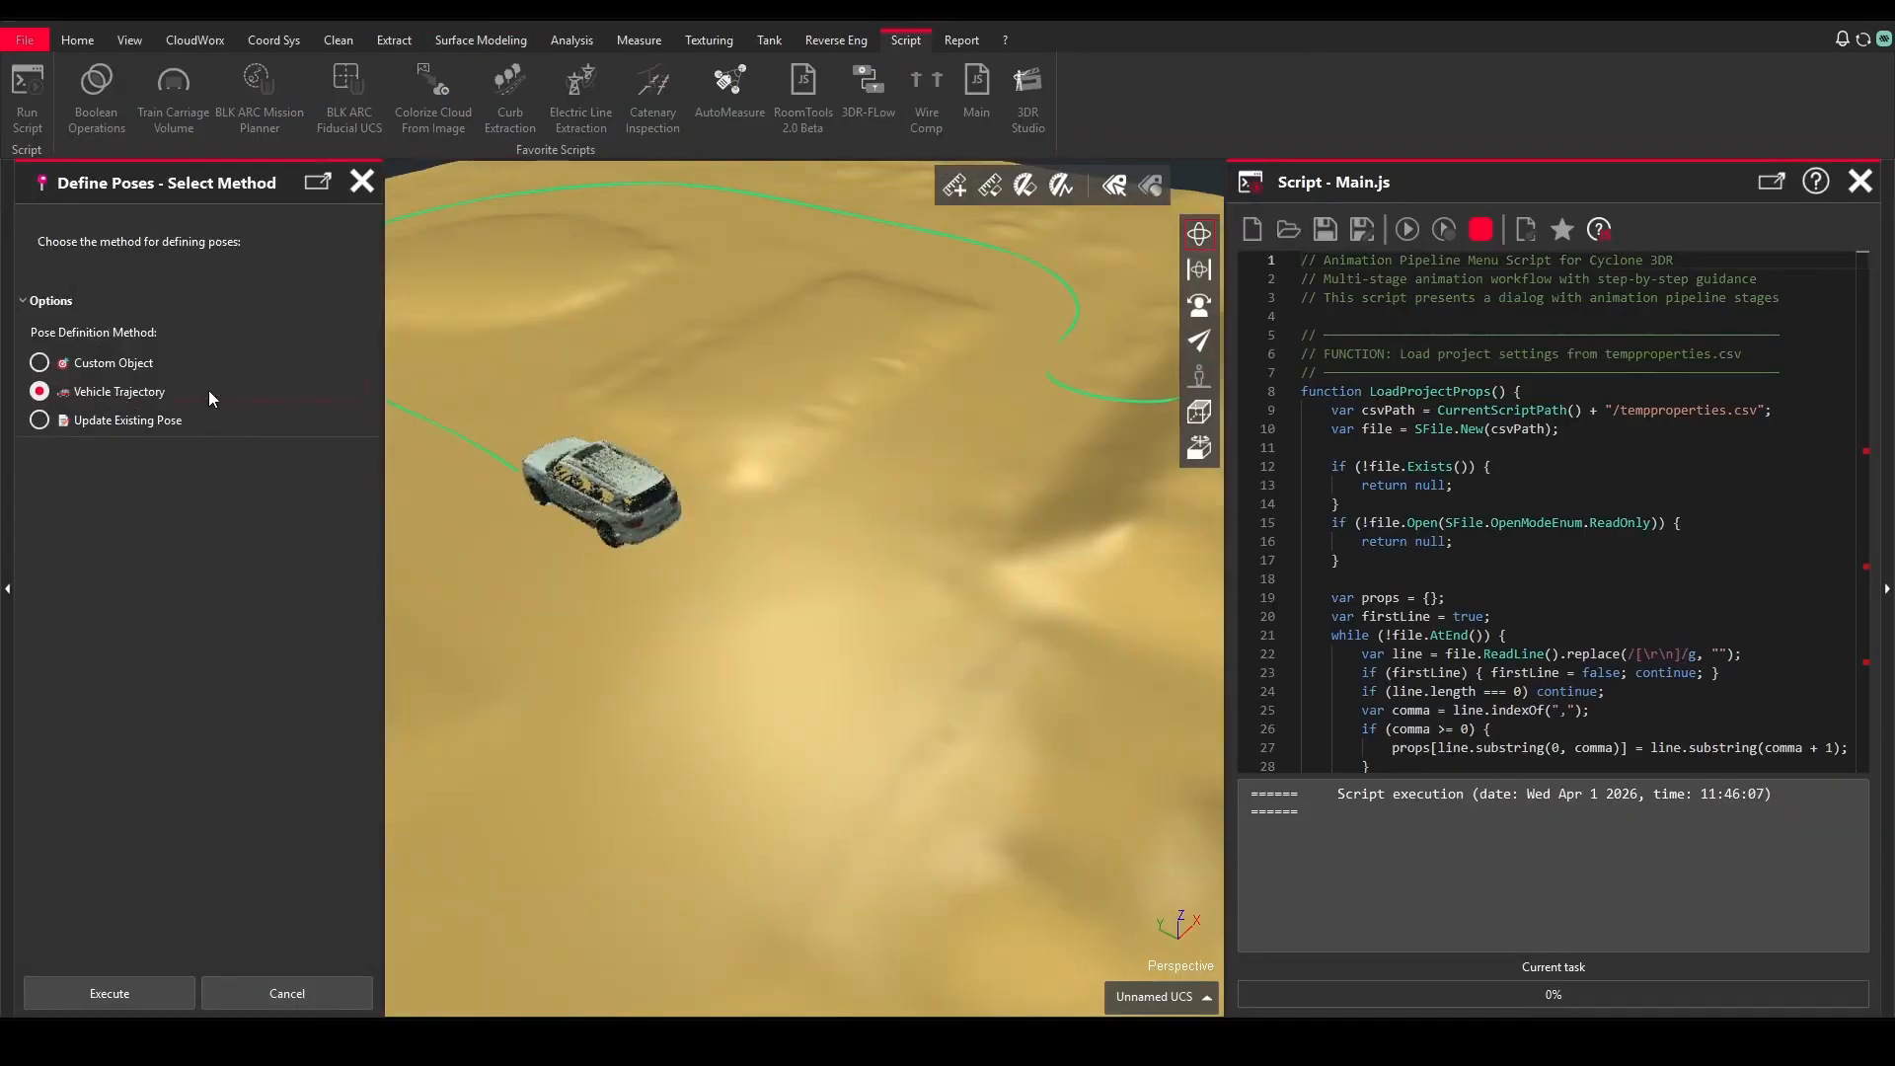
{"action": "left_click", "coordinate": [111, 992]}
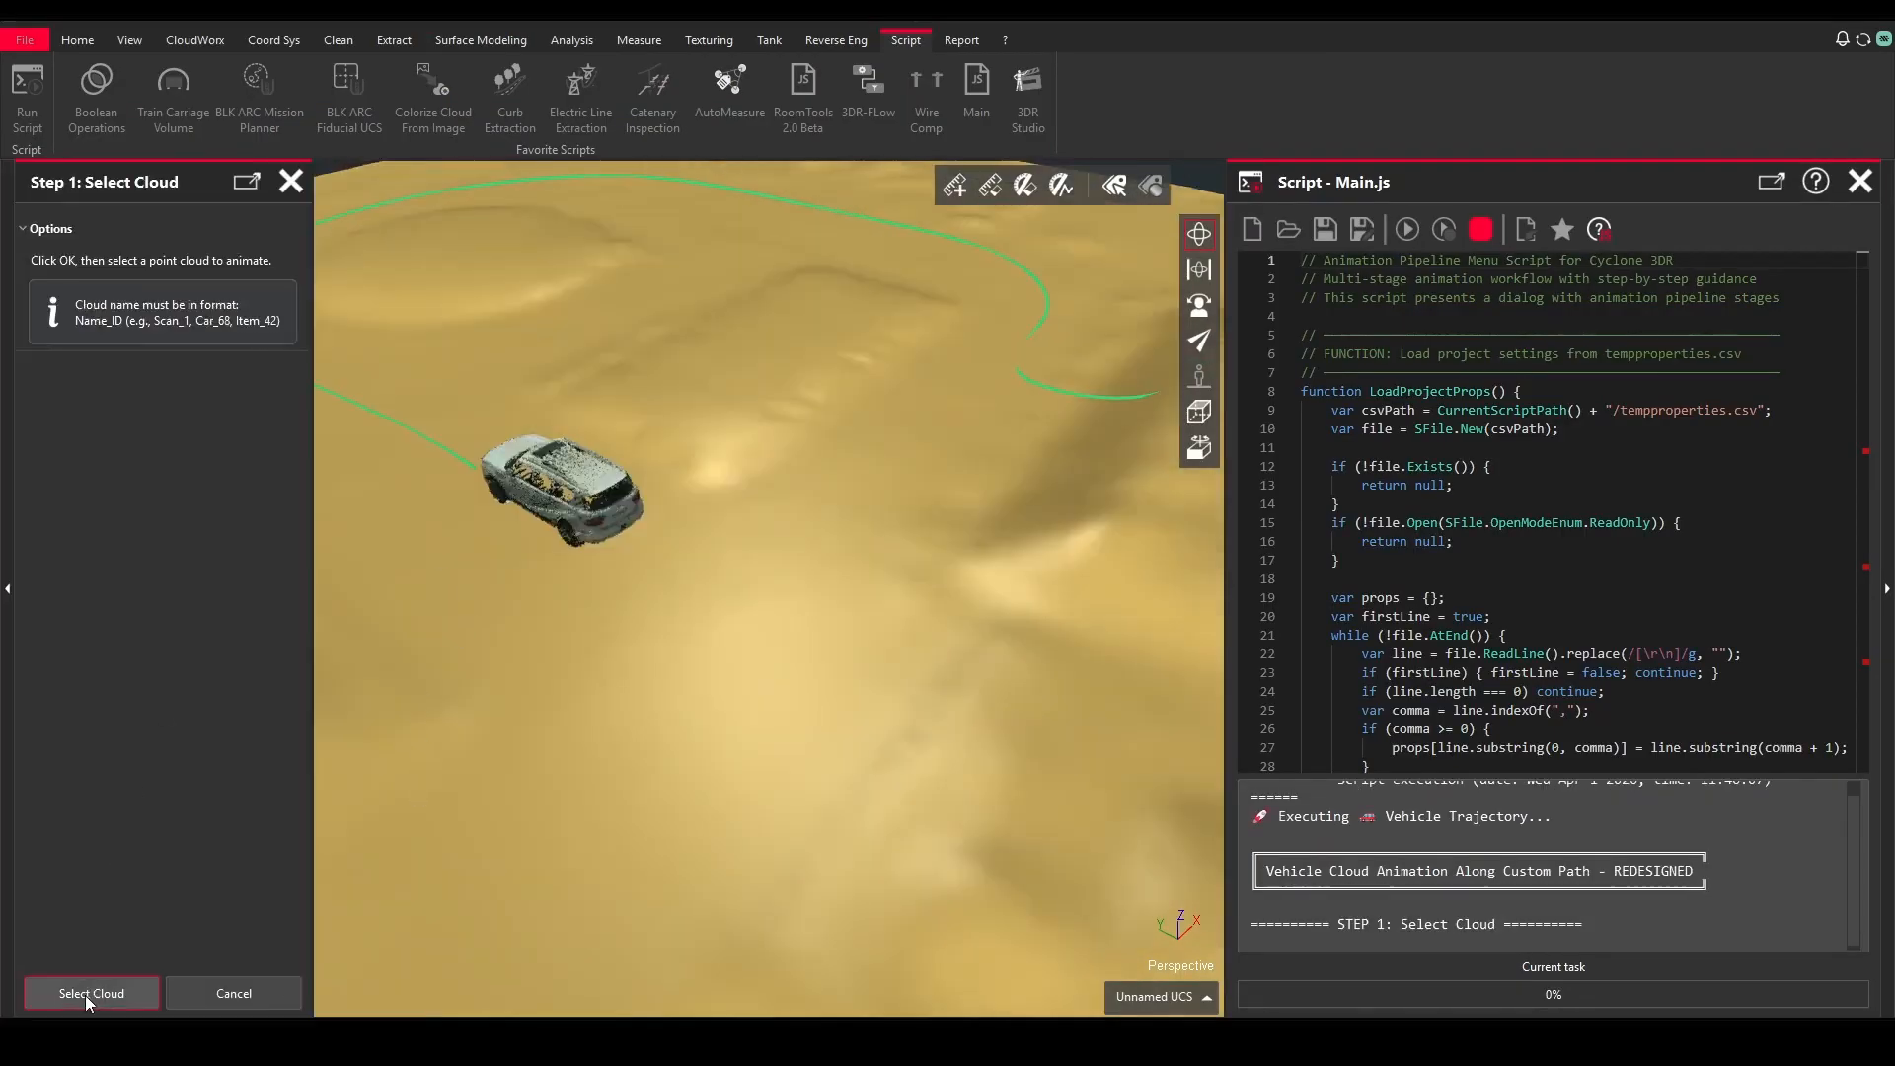
{"action": "left_click", "coordinate": [85, 995]}
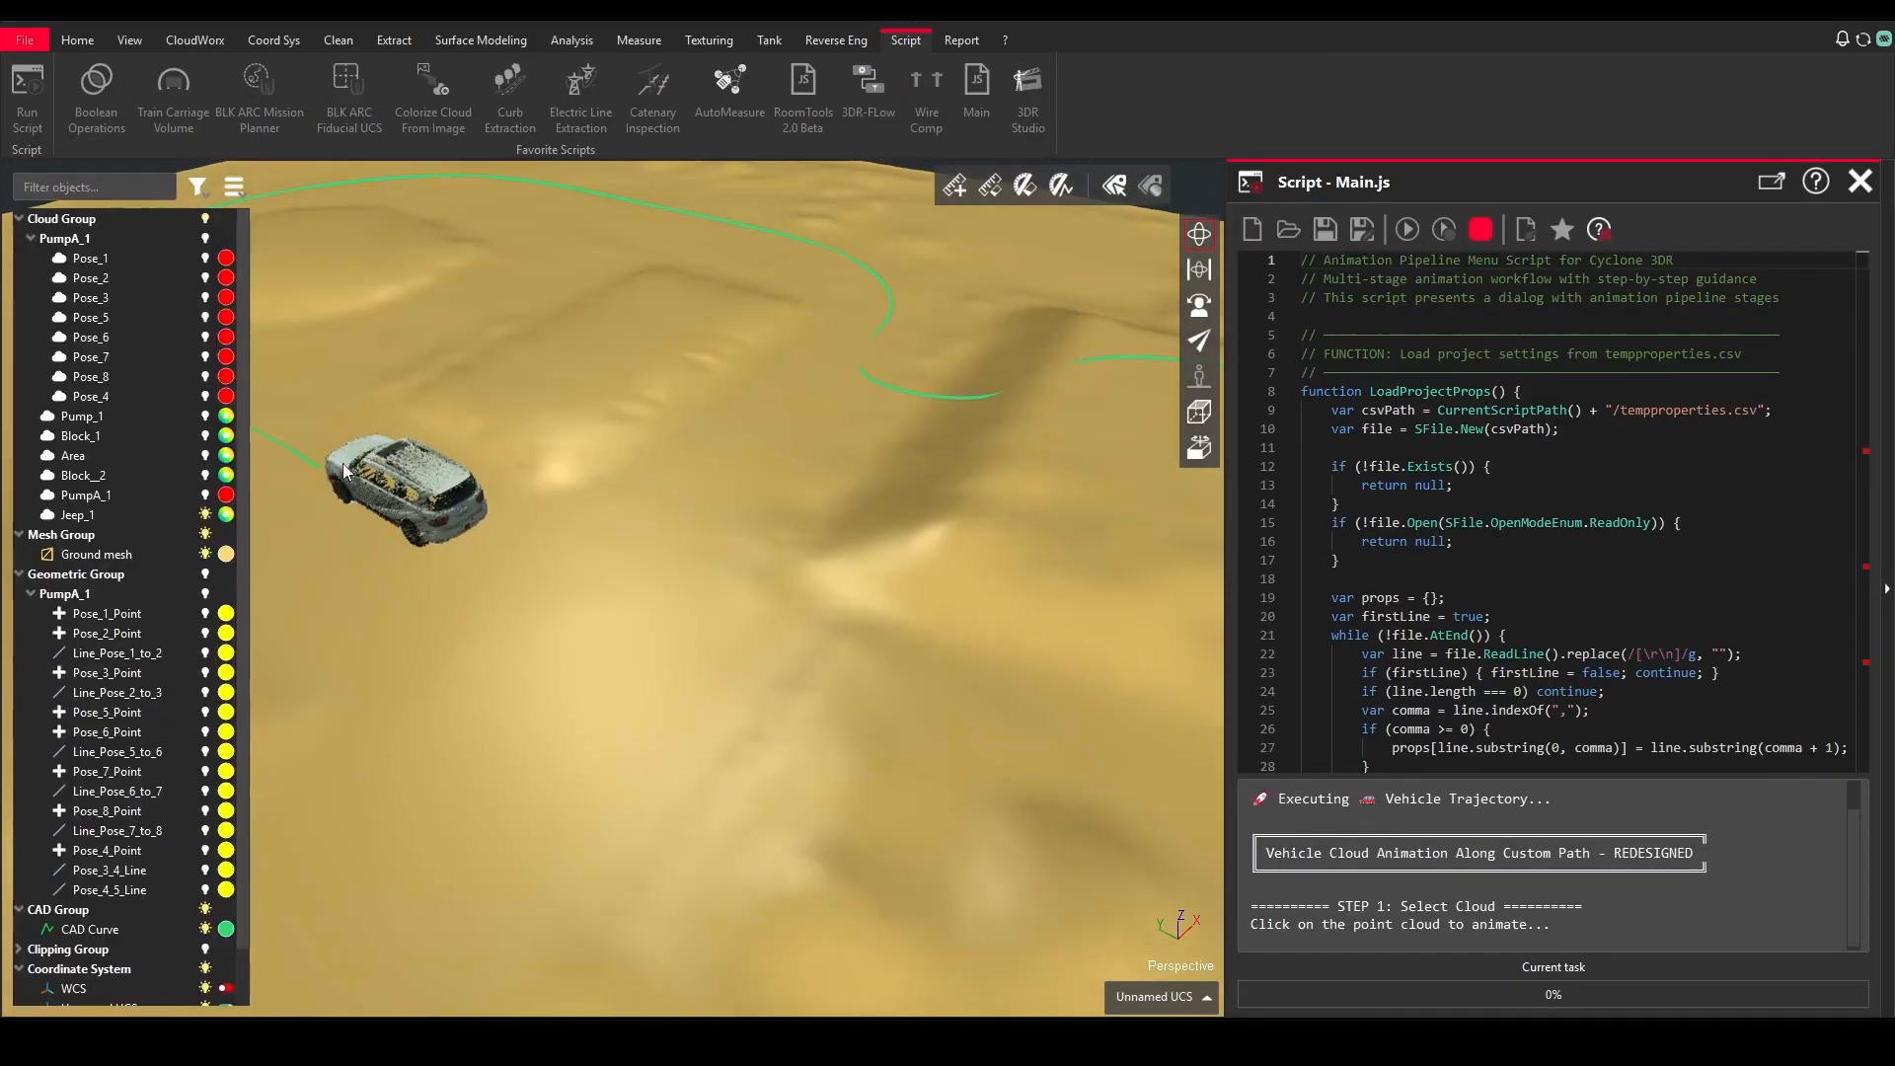
{"action": "left_click", "coordinate": [381, 496]}
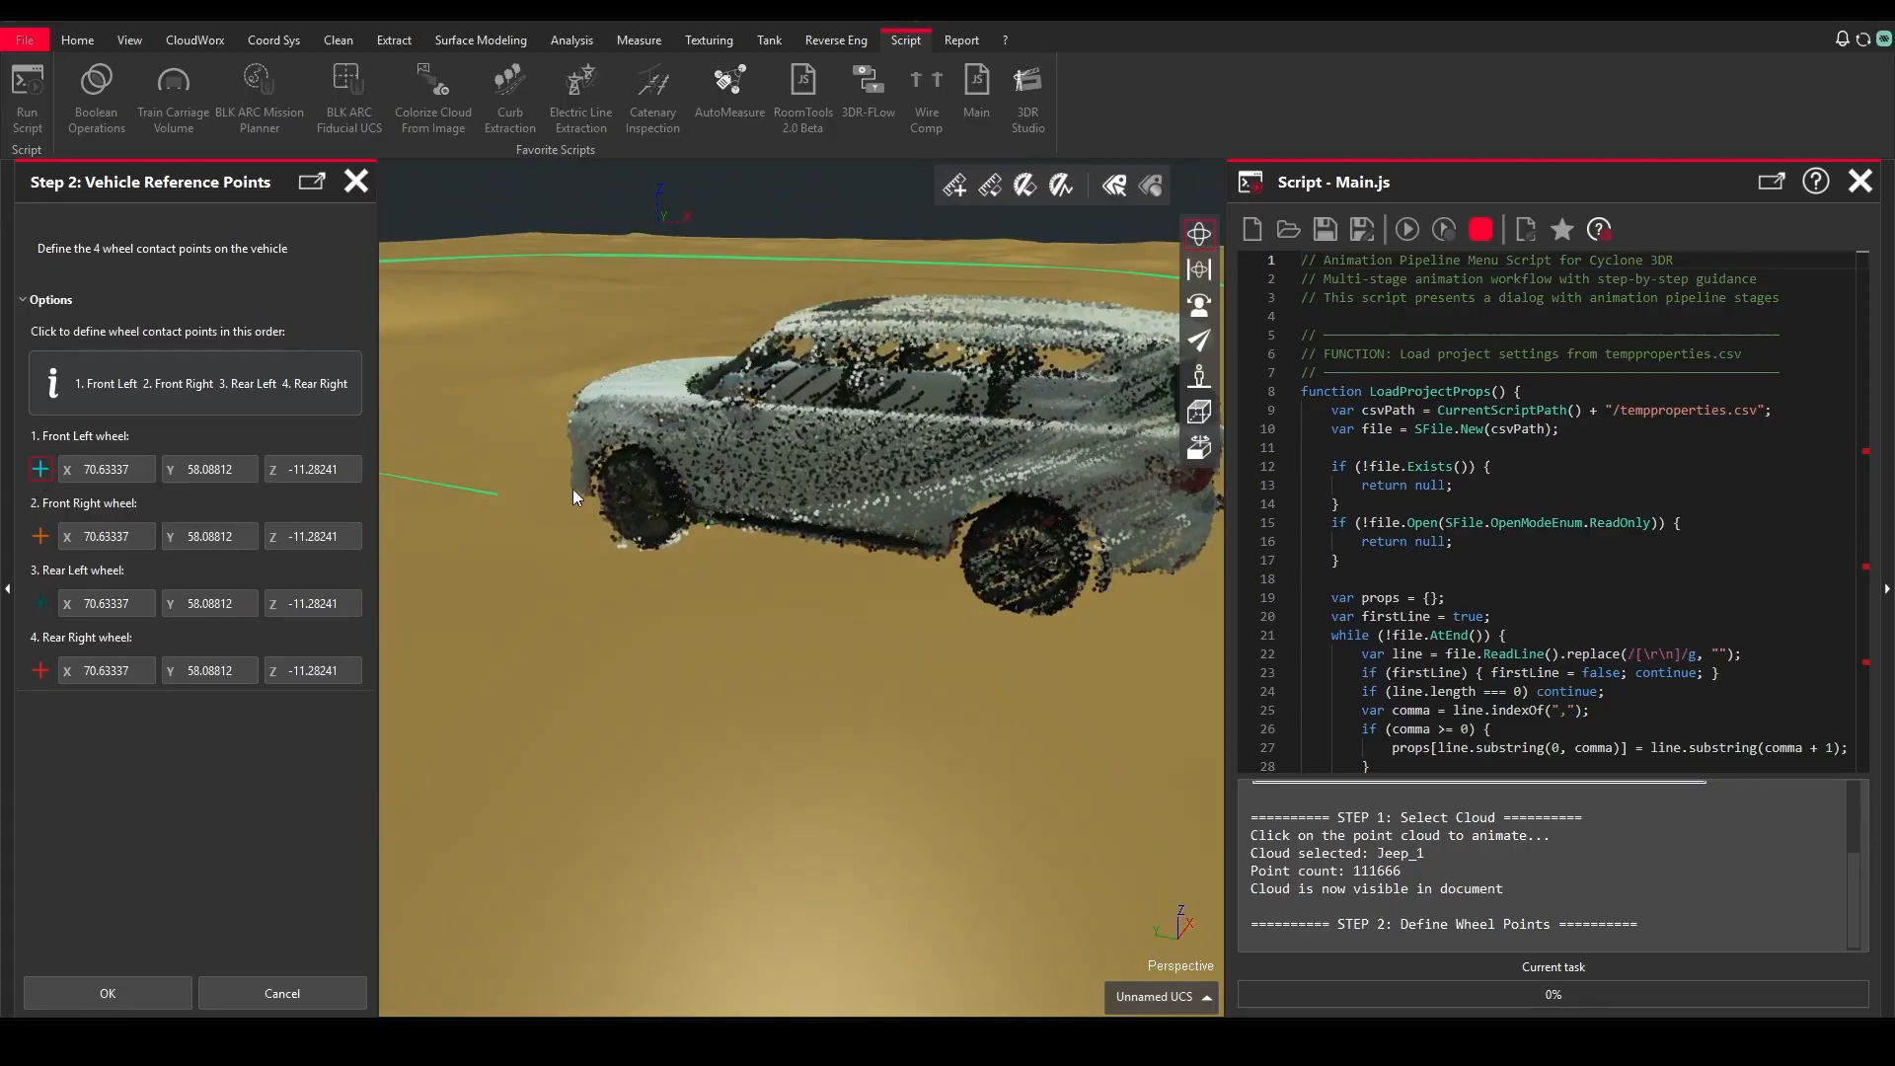
Step: Define the front left and rear left wheel contact points on the jeep cloud
{"action": "left_click", "coordinate": [962, 975]}
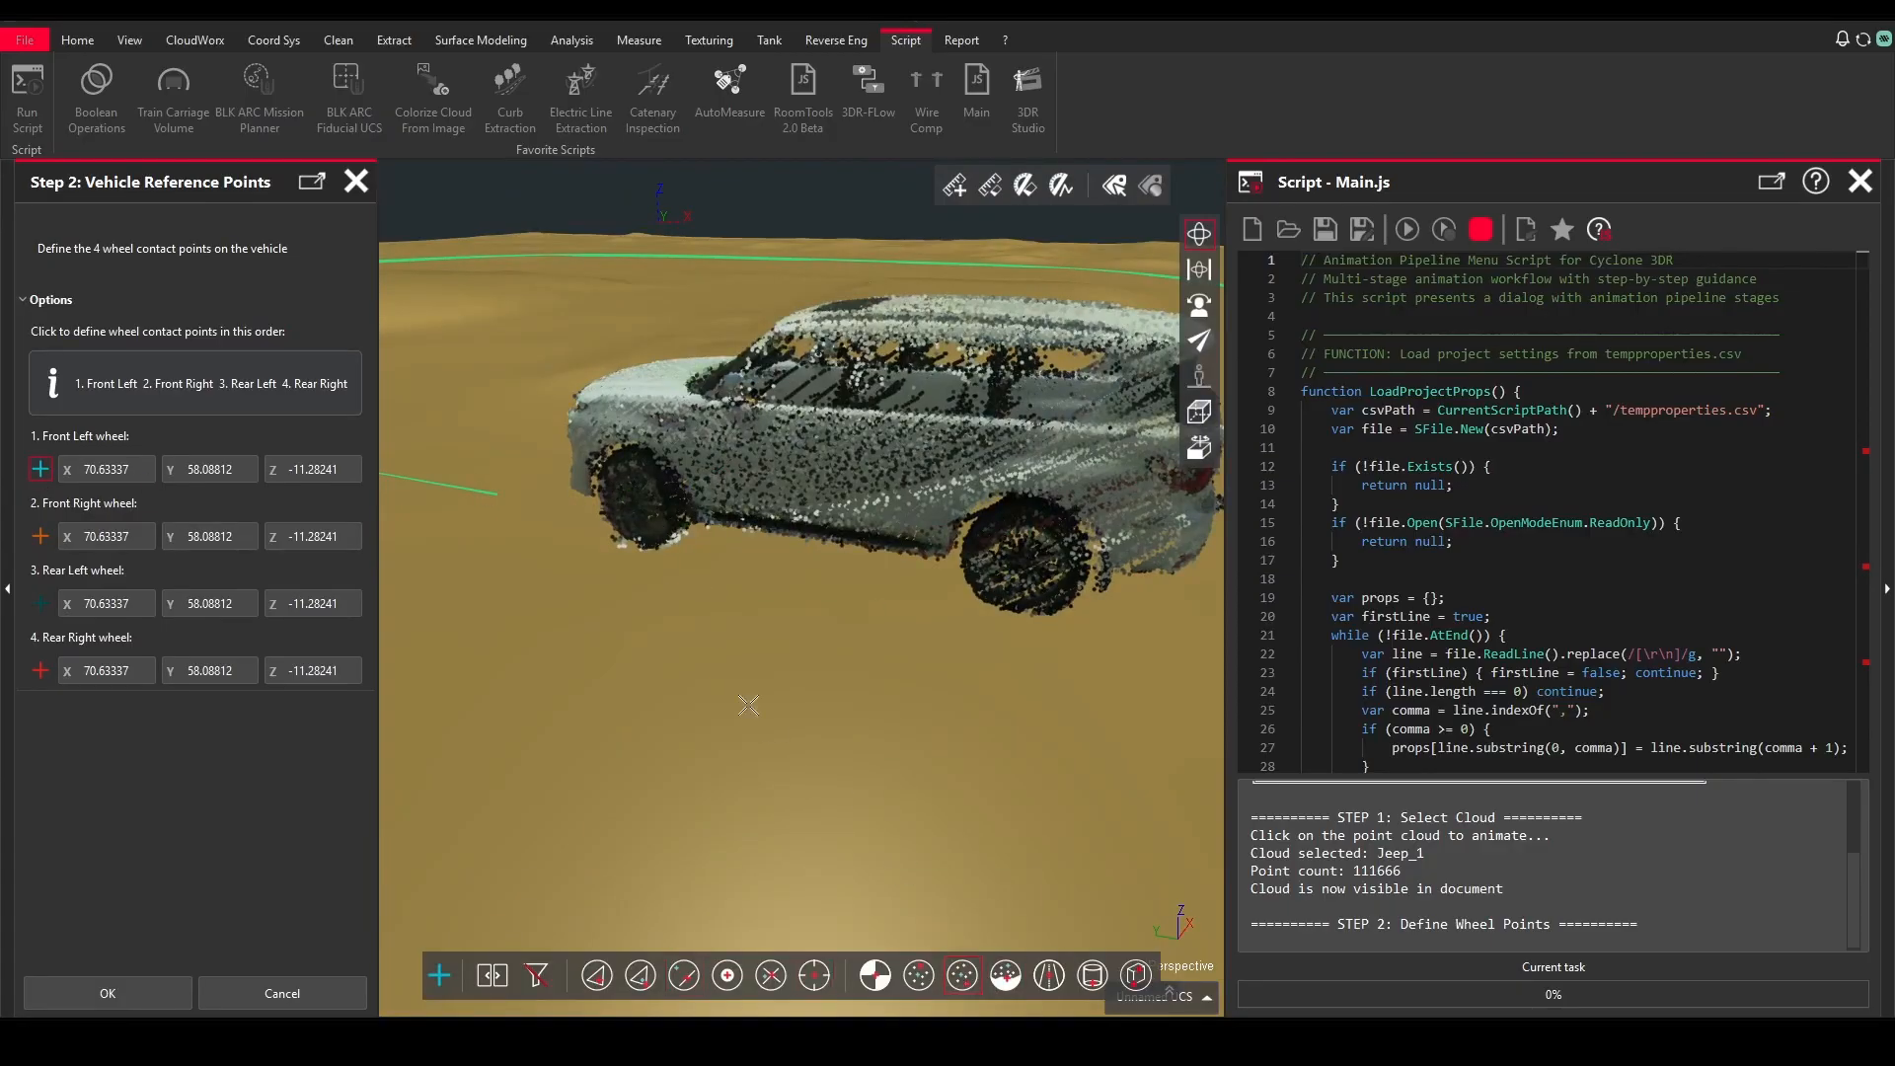
{"action": "left_click", "coordinate": [639, 531]}
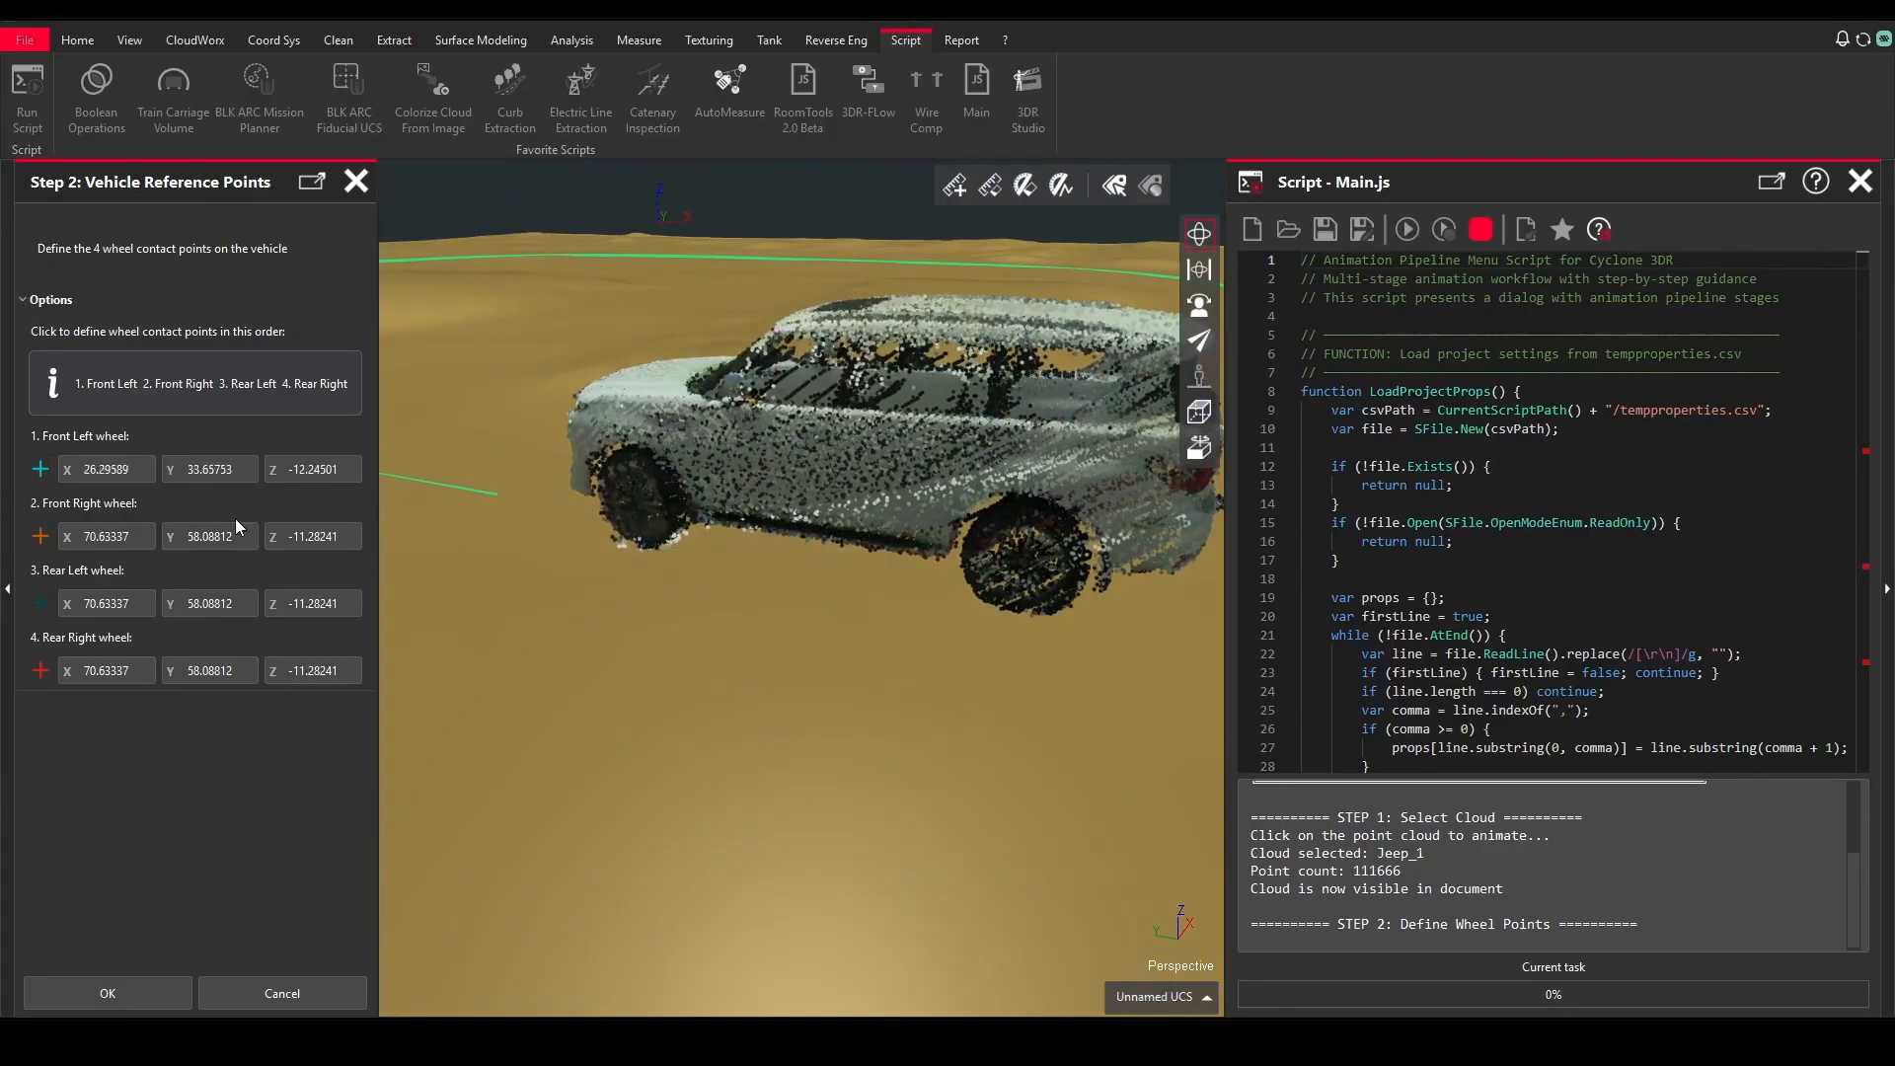
{"action": "left_click", "coordinate": [1018, 602]}
{"action": "left_click_drag", "start_coordinate": [1018, 603], "coordinate": [430, 486]}
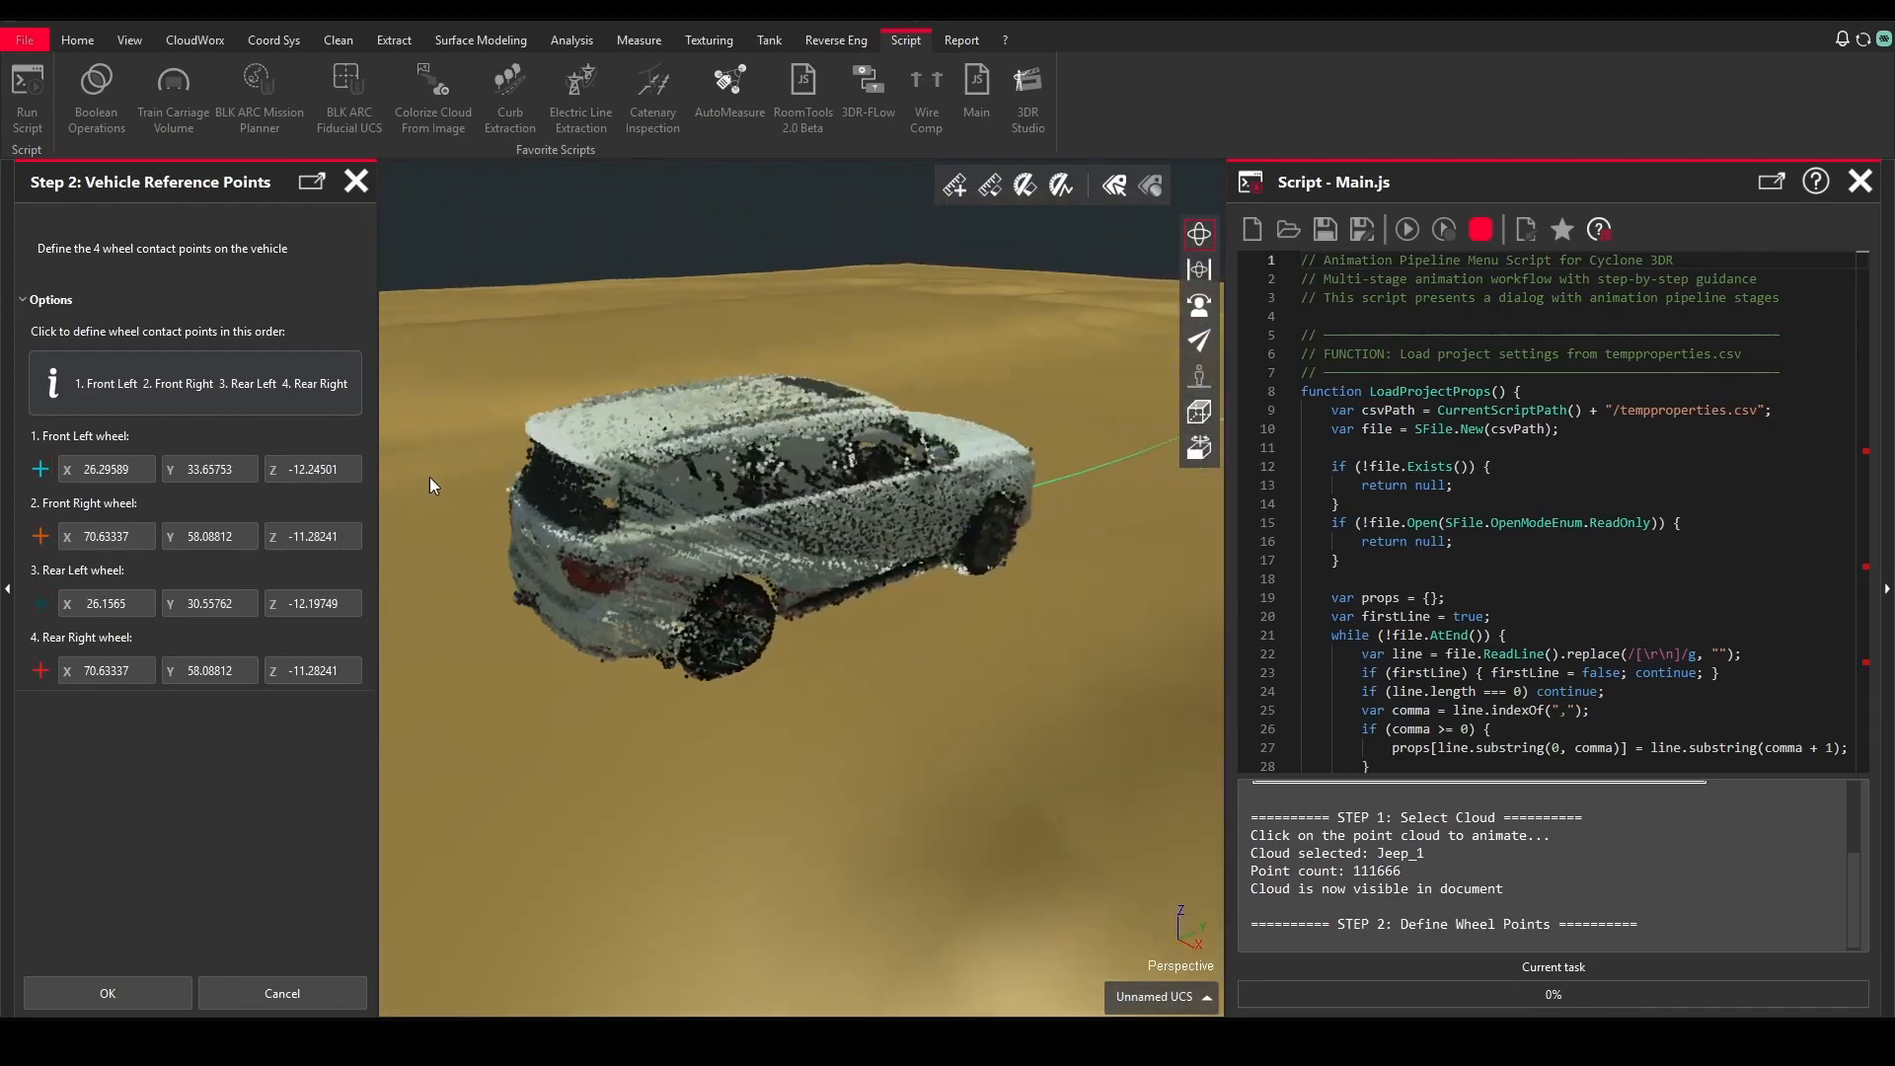
Step: Define the front right and rear right wheel contact points on the jeep and accept the four reference points
{"action": "left_click", "coordinate": [41, 536]}
{"action": "left_click_drag", "start_coordinate": [967, 592], "coordinate": [1021, 565]}
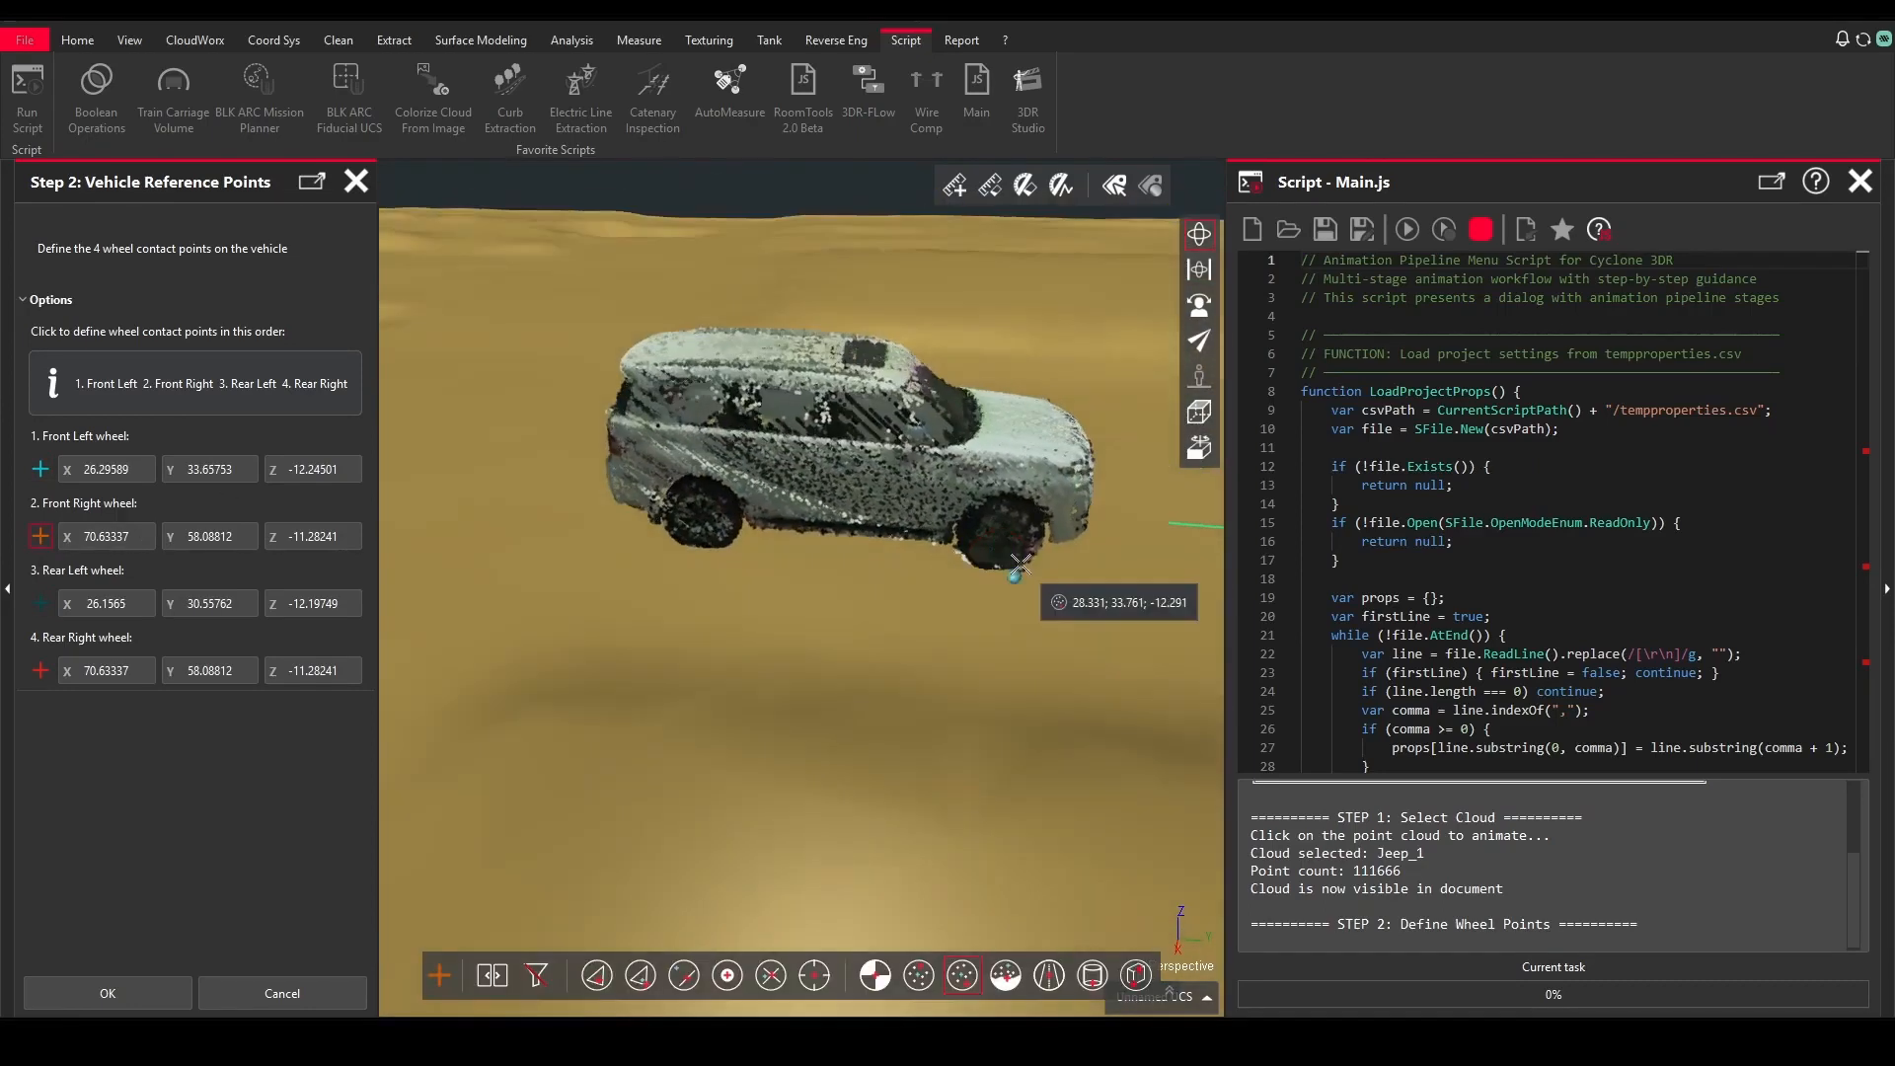
{"action": "left_click", "coordinate": [999, 564]}
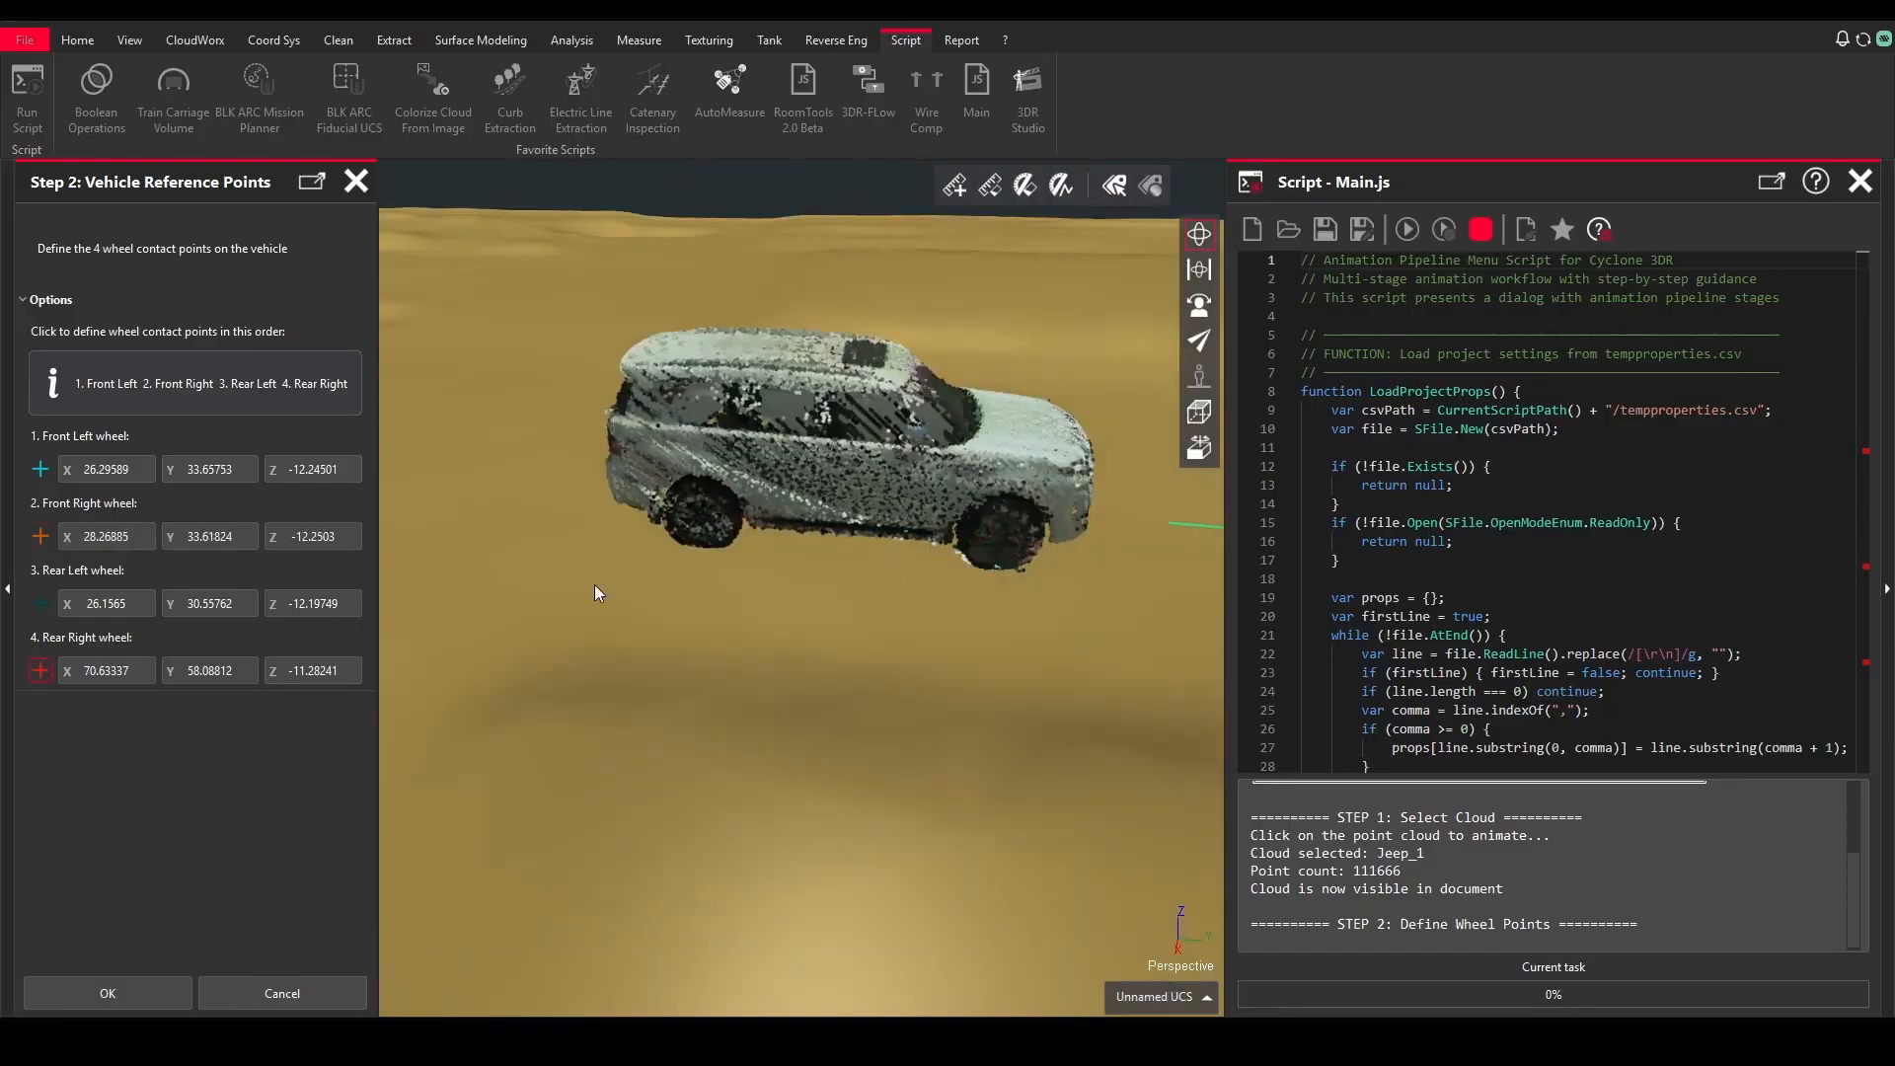
{"action": "left_click", "coordinate": [698, 542]}
{"action": "left_click", "coordinate": [108, 993]}
Step: Accept the calculated track width and wheelbase as the vehicle dimensions
{"action": "left_click_drag", "start_coordinate": [614, 620], "coordinate": [668, 697]}
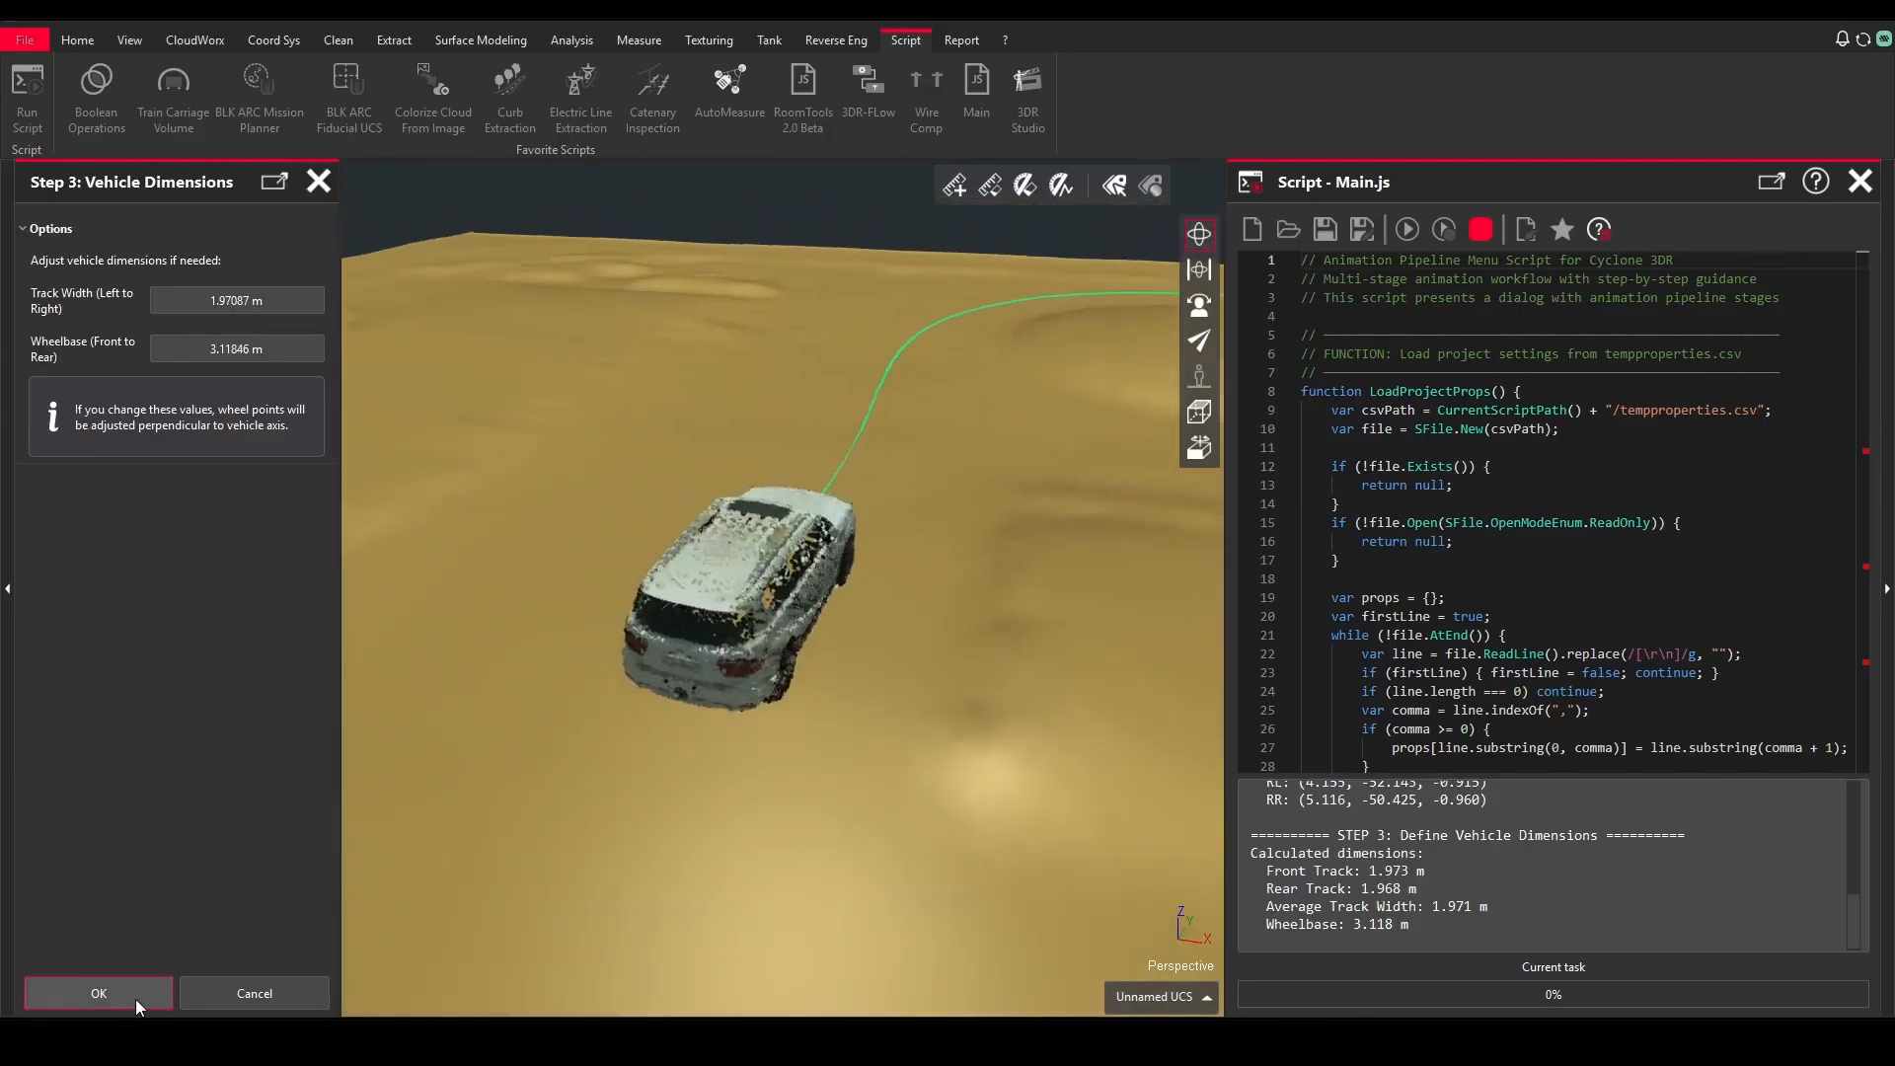
{"action": "left_click", "coordinate": [99, 993]}
{"action": "left_click_drag", "start_coordinate": [741, 603], "coordinate": [854, 531]}
{"action": "left_click_drag", "start_coordinate": [628, 671], "coordinate": [519, 614]}
Step: Set the center line method to Single line (center trajectory) and pick the green CAD curve as the center rail
{"action": "left_click", "coordinate": [265, 296]}
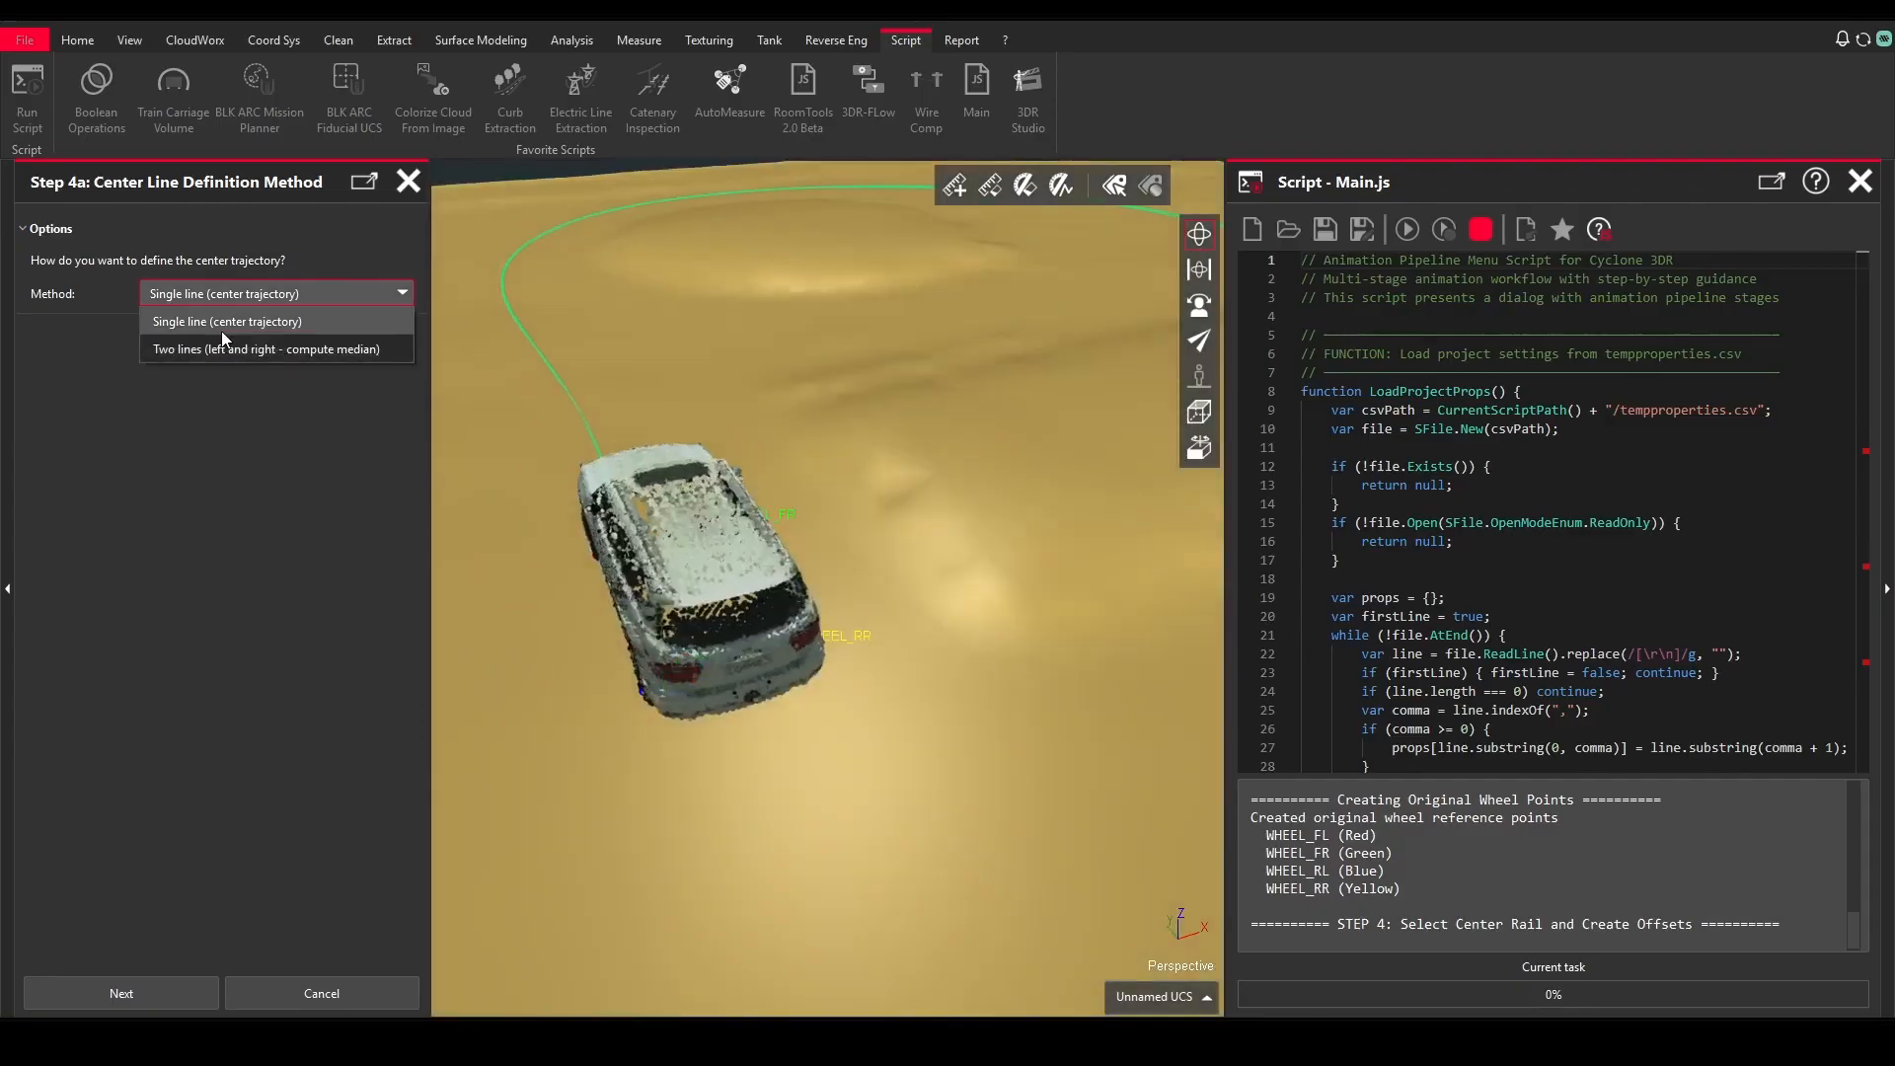
{"action": "left_click", "coordinate": [219, 317]}
{"action": "left_click", "coordinate": [116, 994]}
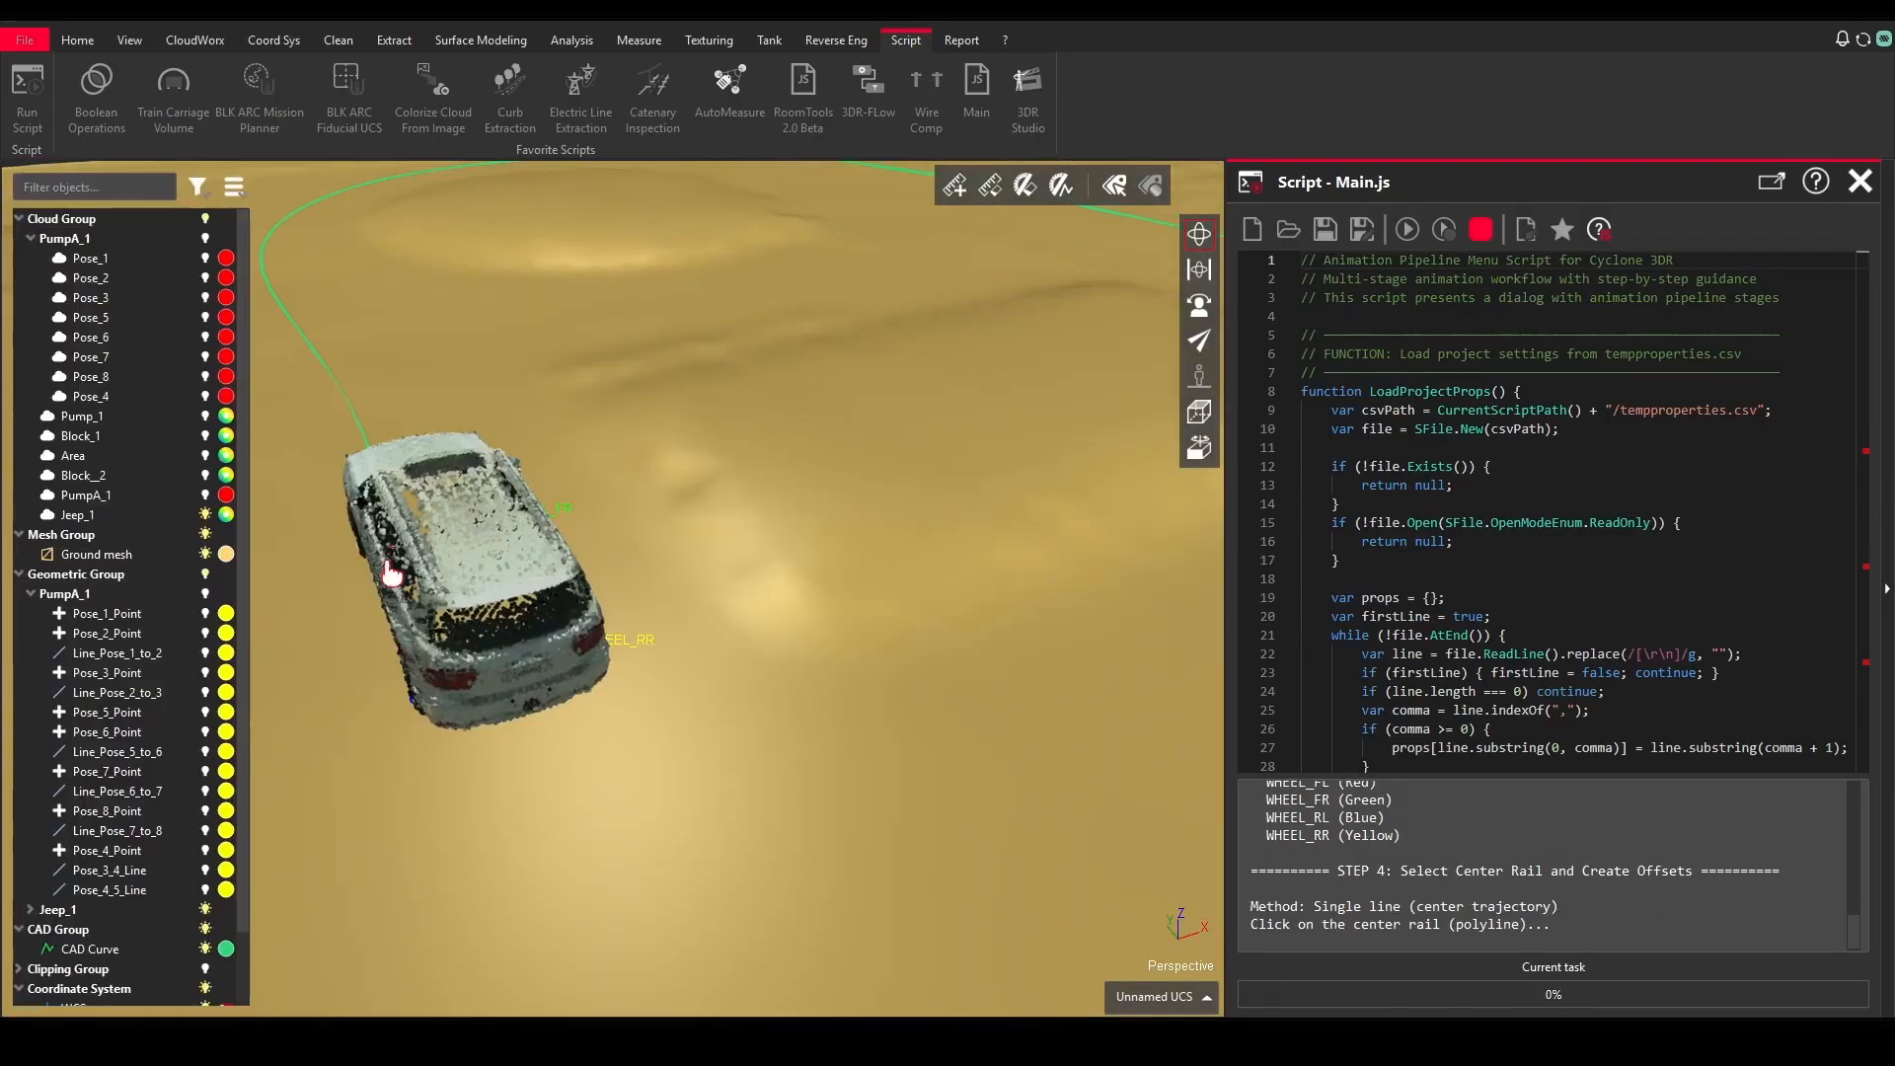
{"action": "scroll", "coordinate": [449, 558], "scroll_direction": "up", "scroll_amount": 5}
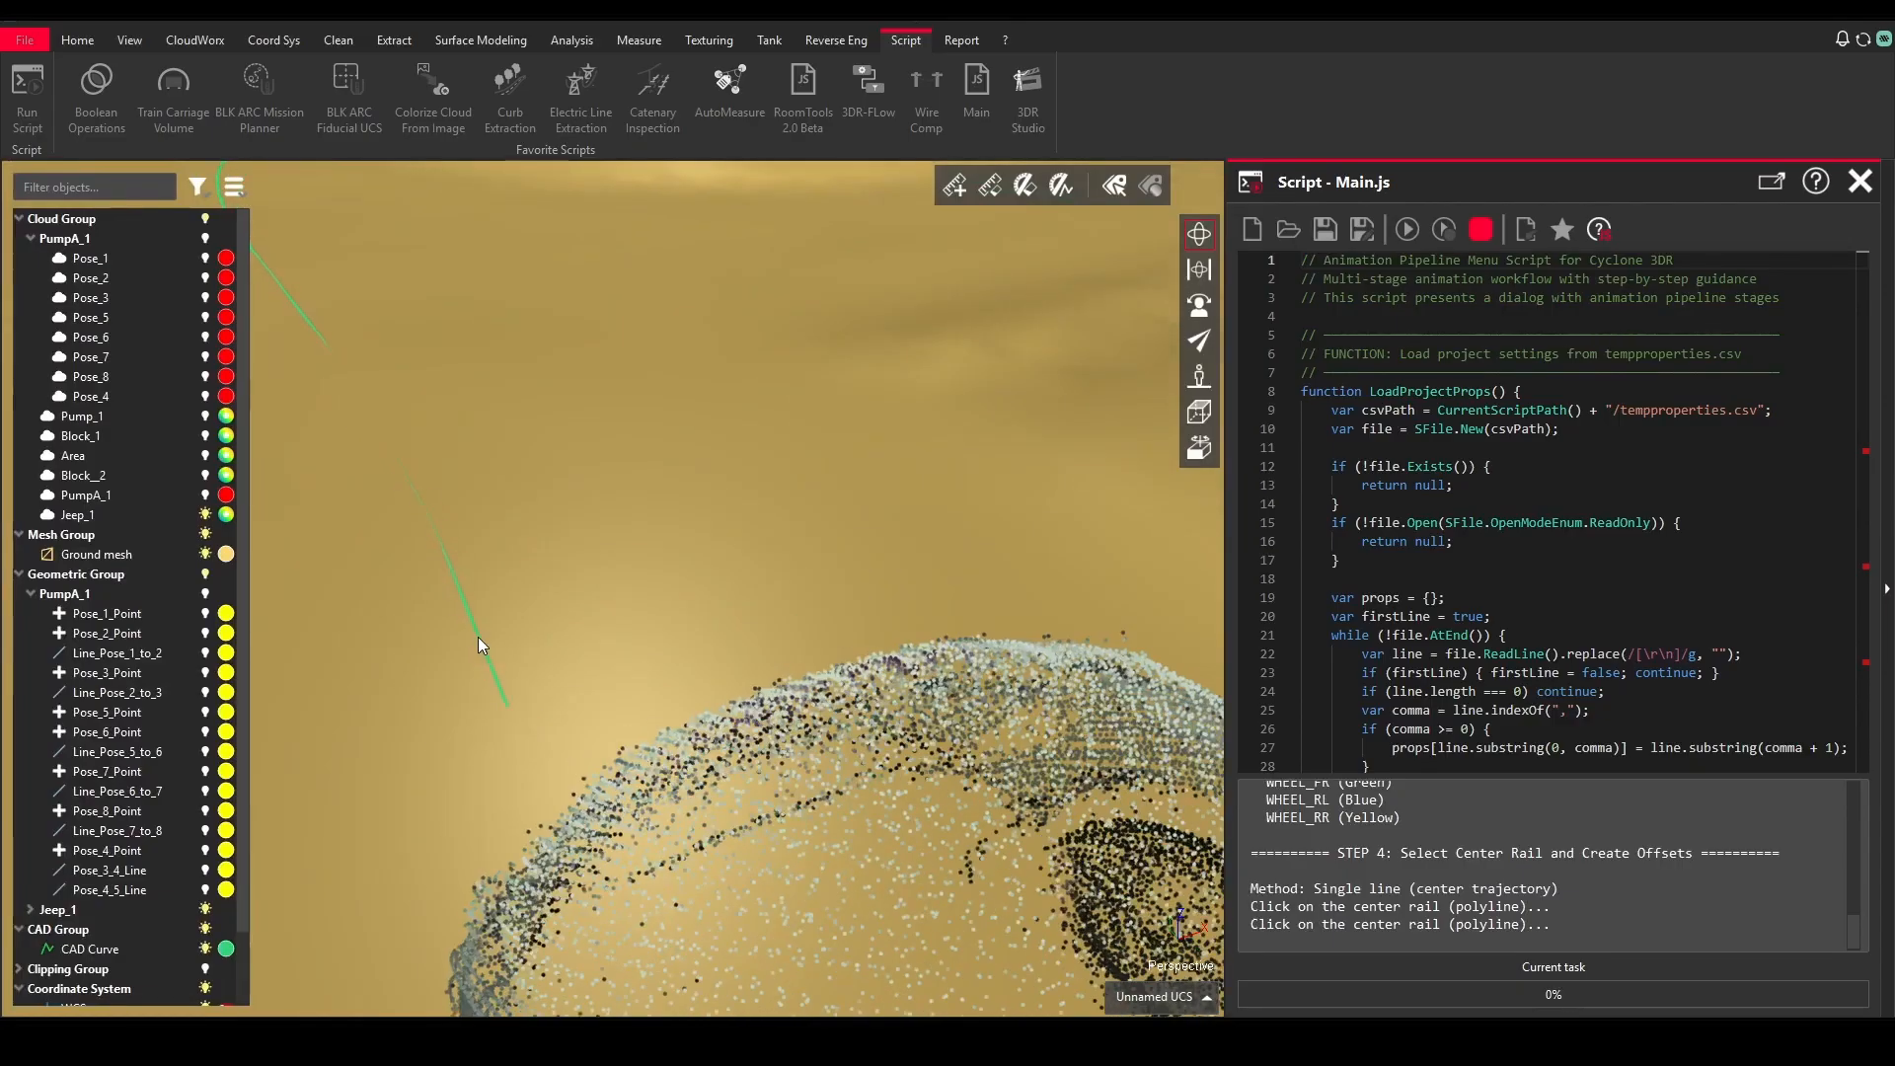
{"action": "left_click", "coordinate": [478, 638]}
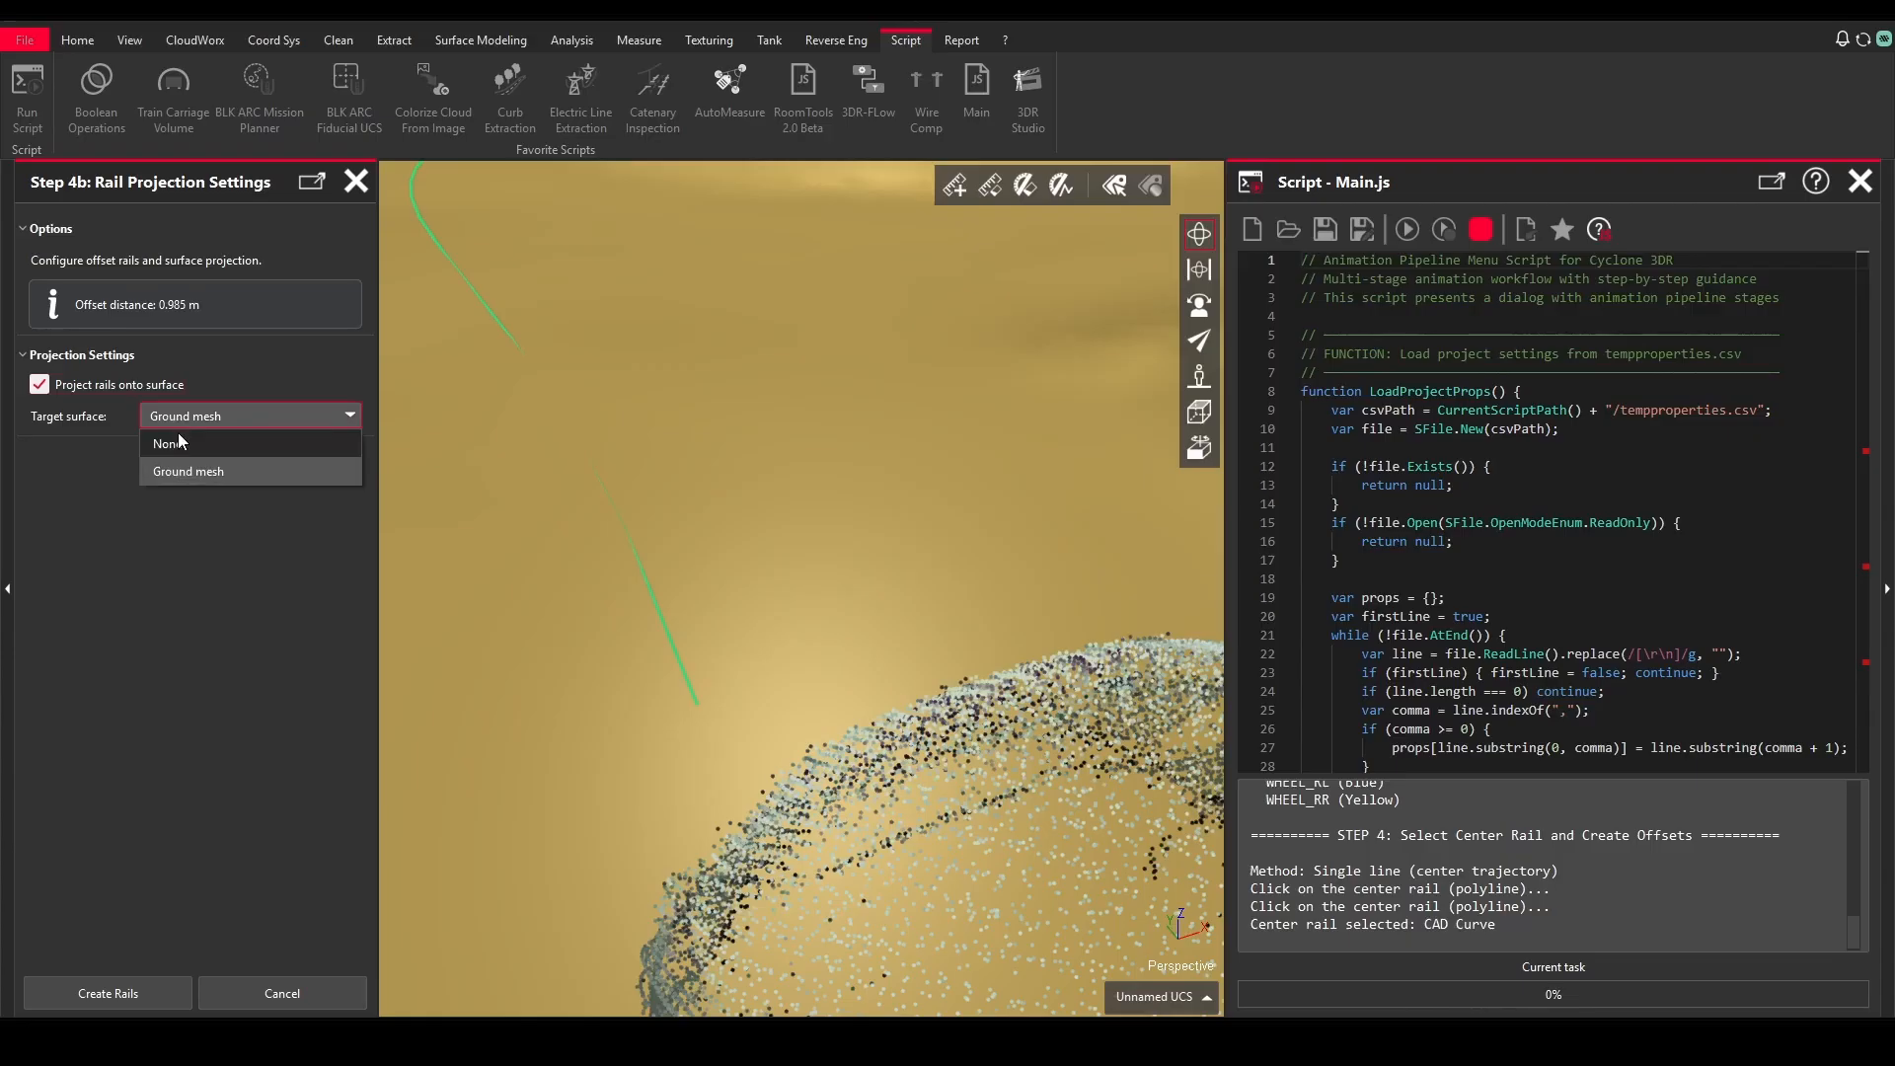
Step: Create the left and right offset rails projected onto the Ground mesh surface
{"action": "left_click", "coordinate": [179, 470]}
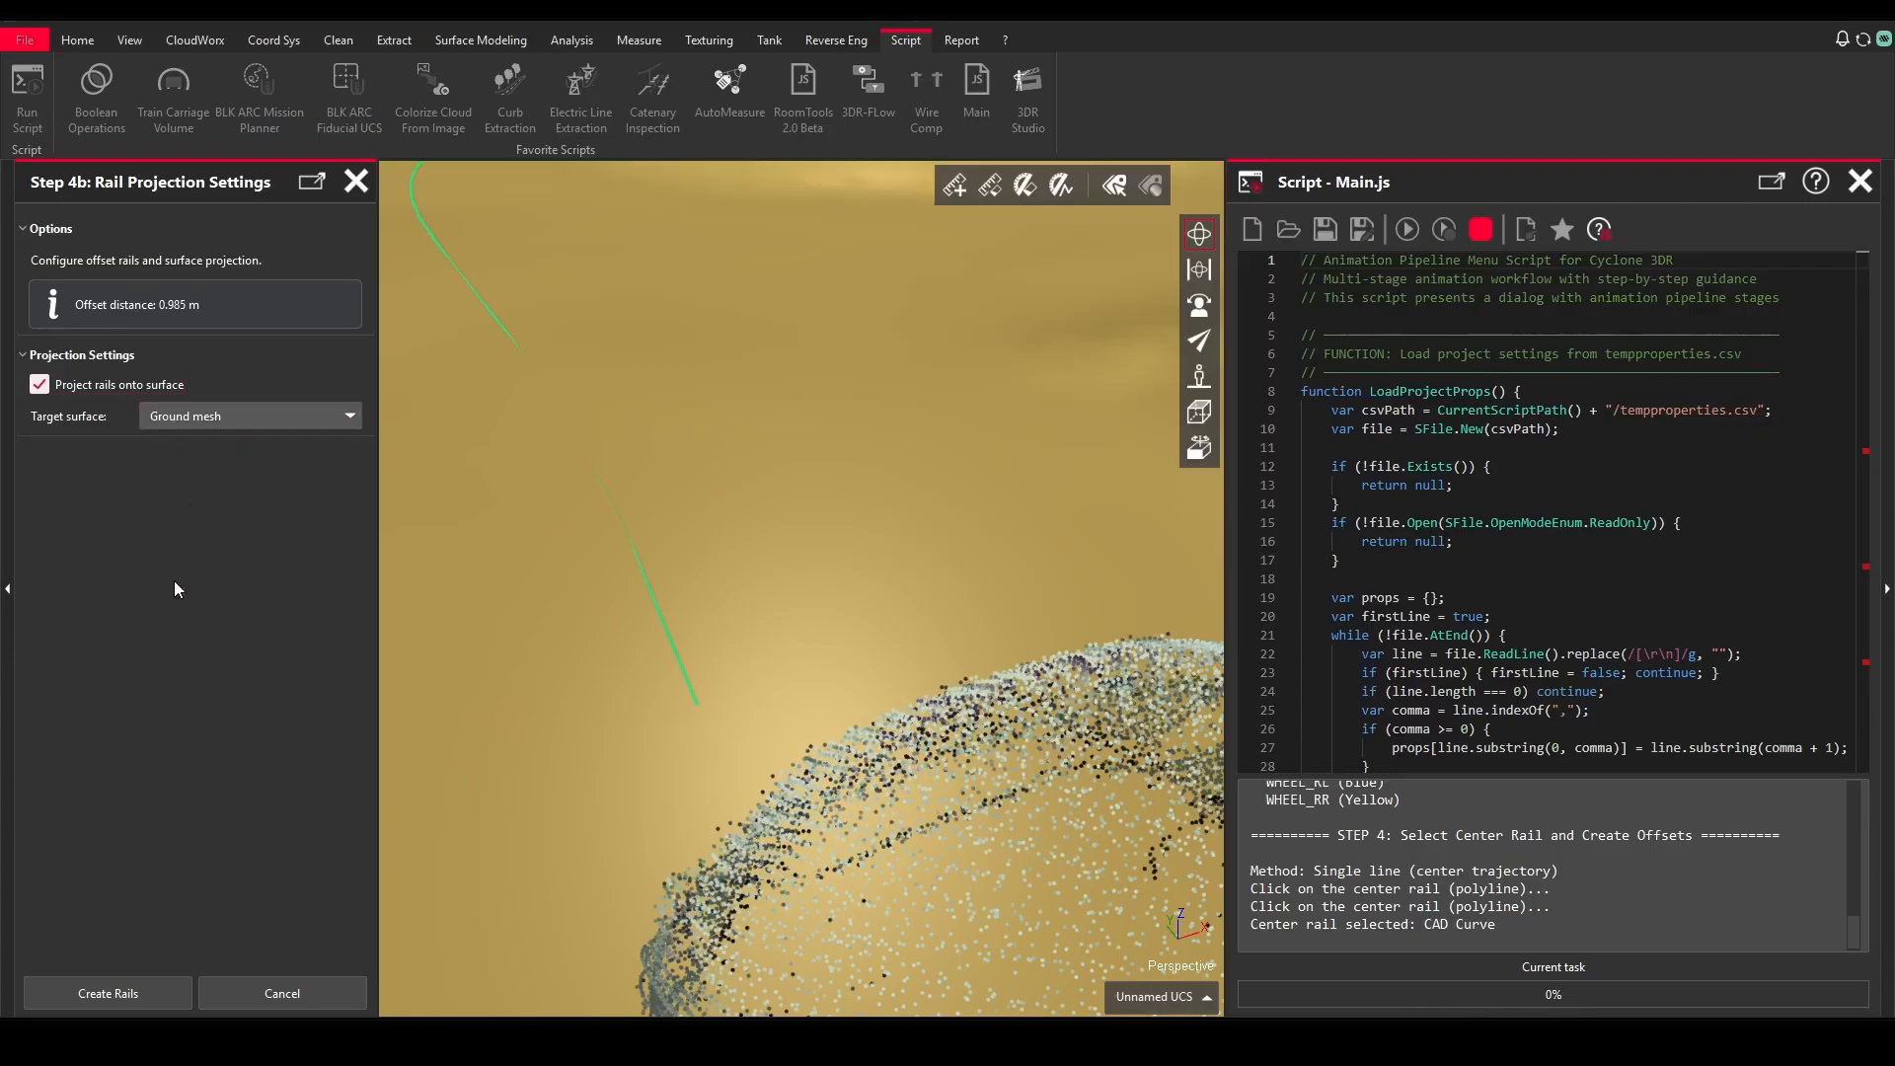
{"action": "left_click", "coordinate": [102, 993]}
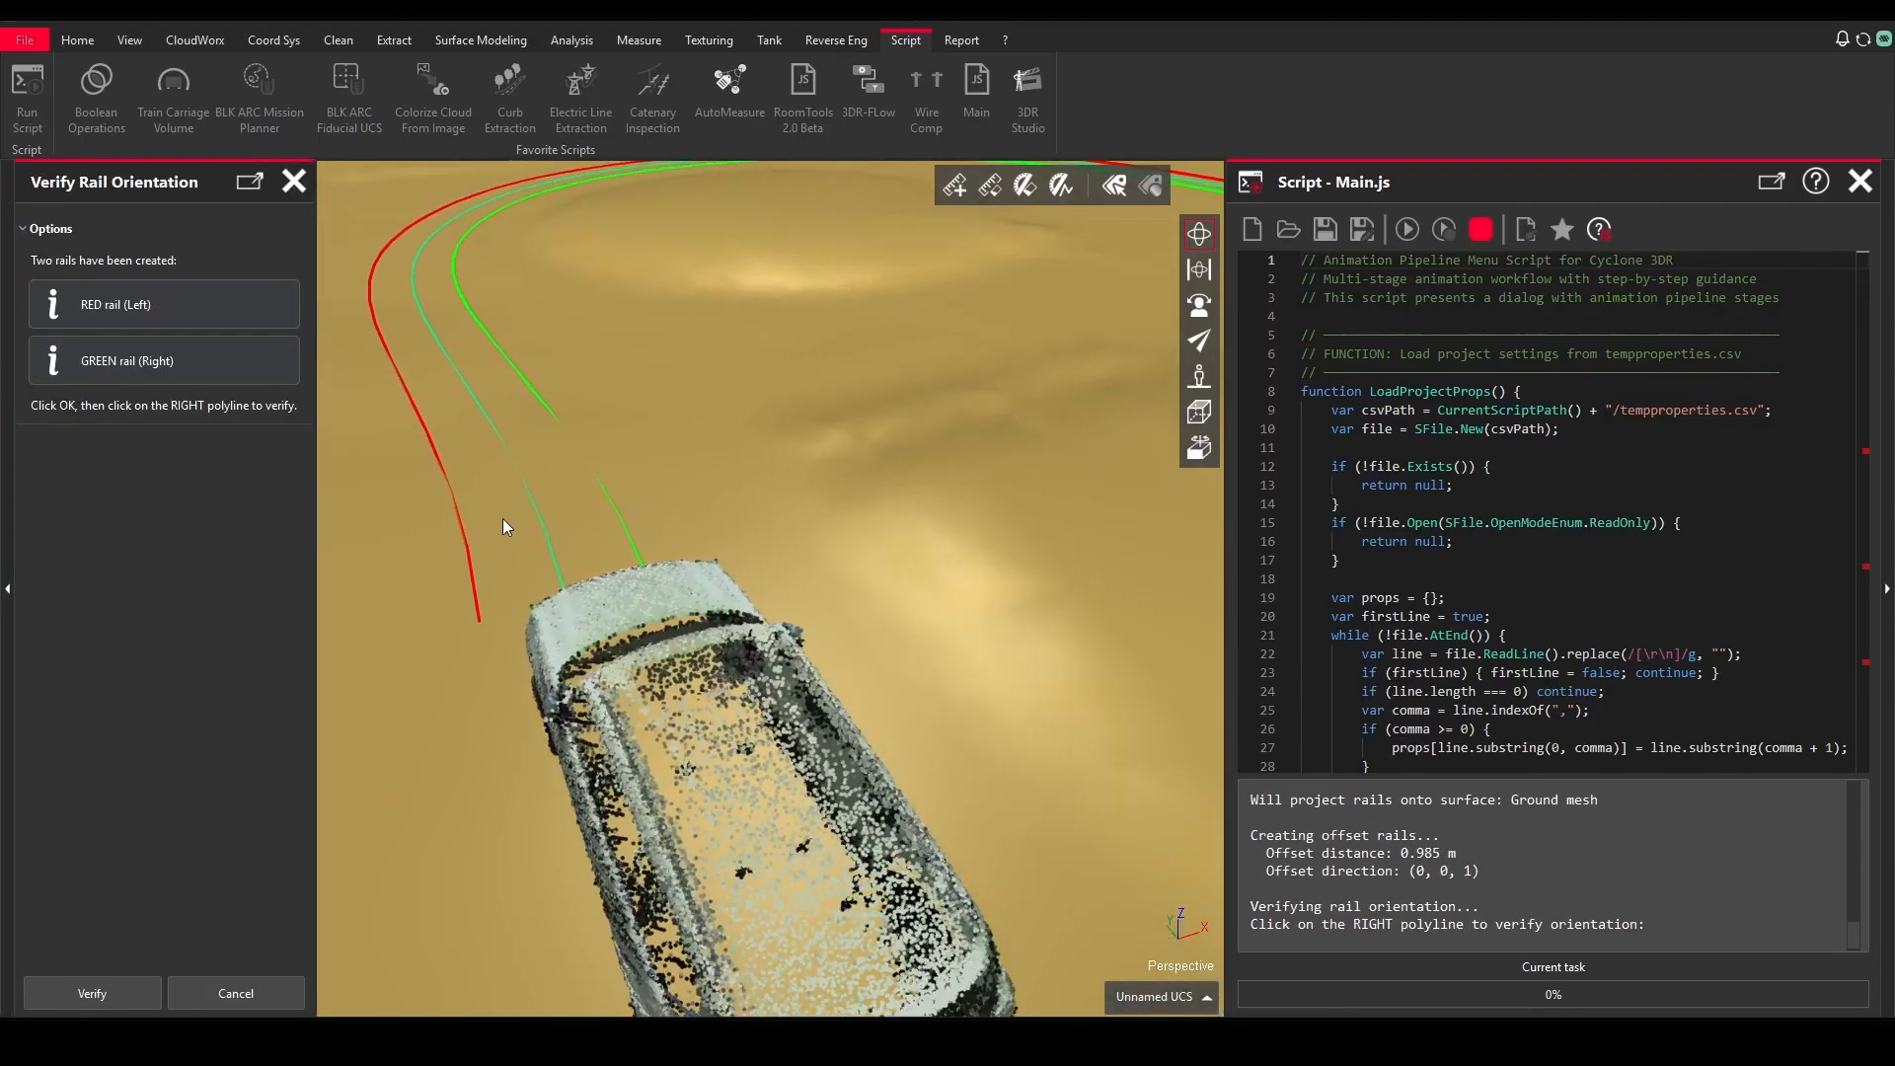
{"action": "left_click_drag", "start_coordinate": [501, 518], "coordinate": [424, 595]}
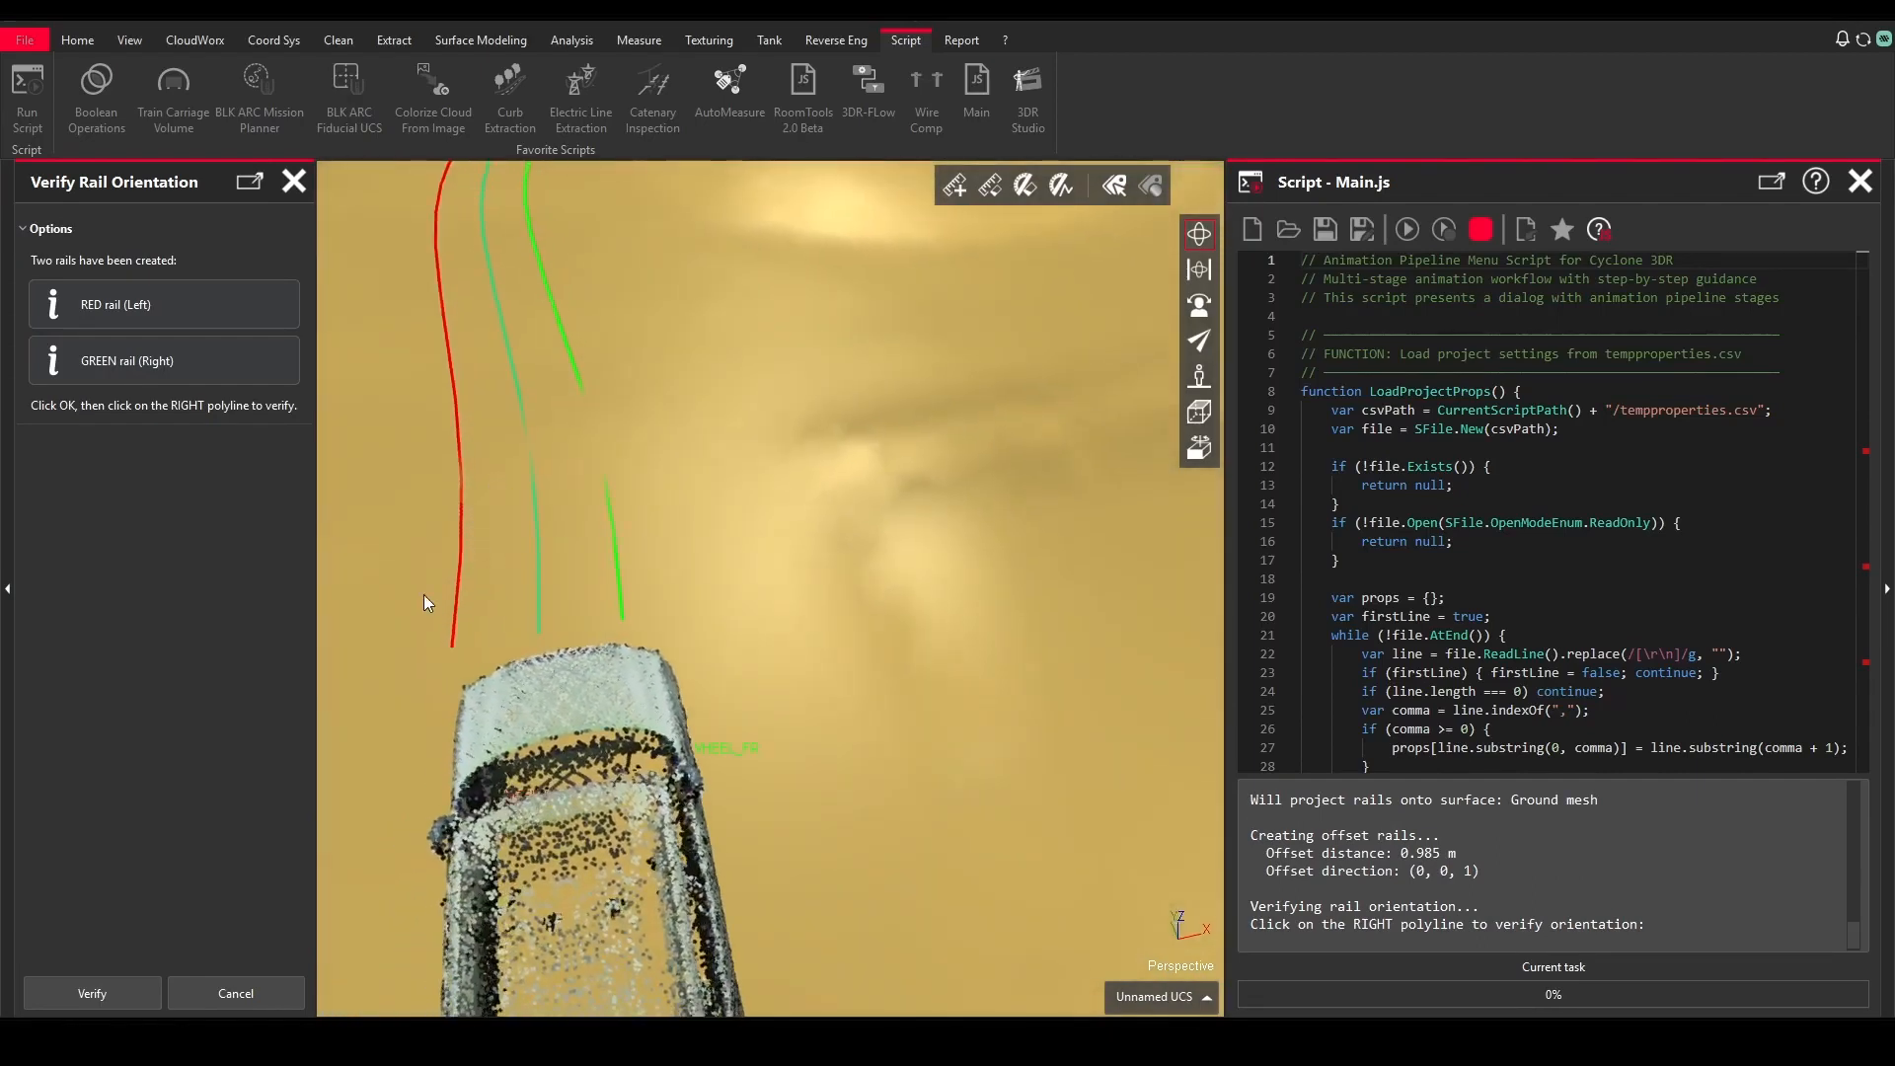
Step: Verify the rail orientation by picking the green polyline as the right rail
{"action": "left_click", "coordinate": [91, 993]}
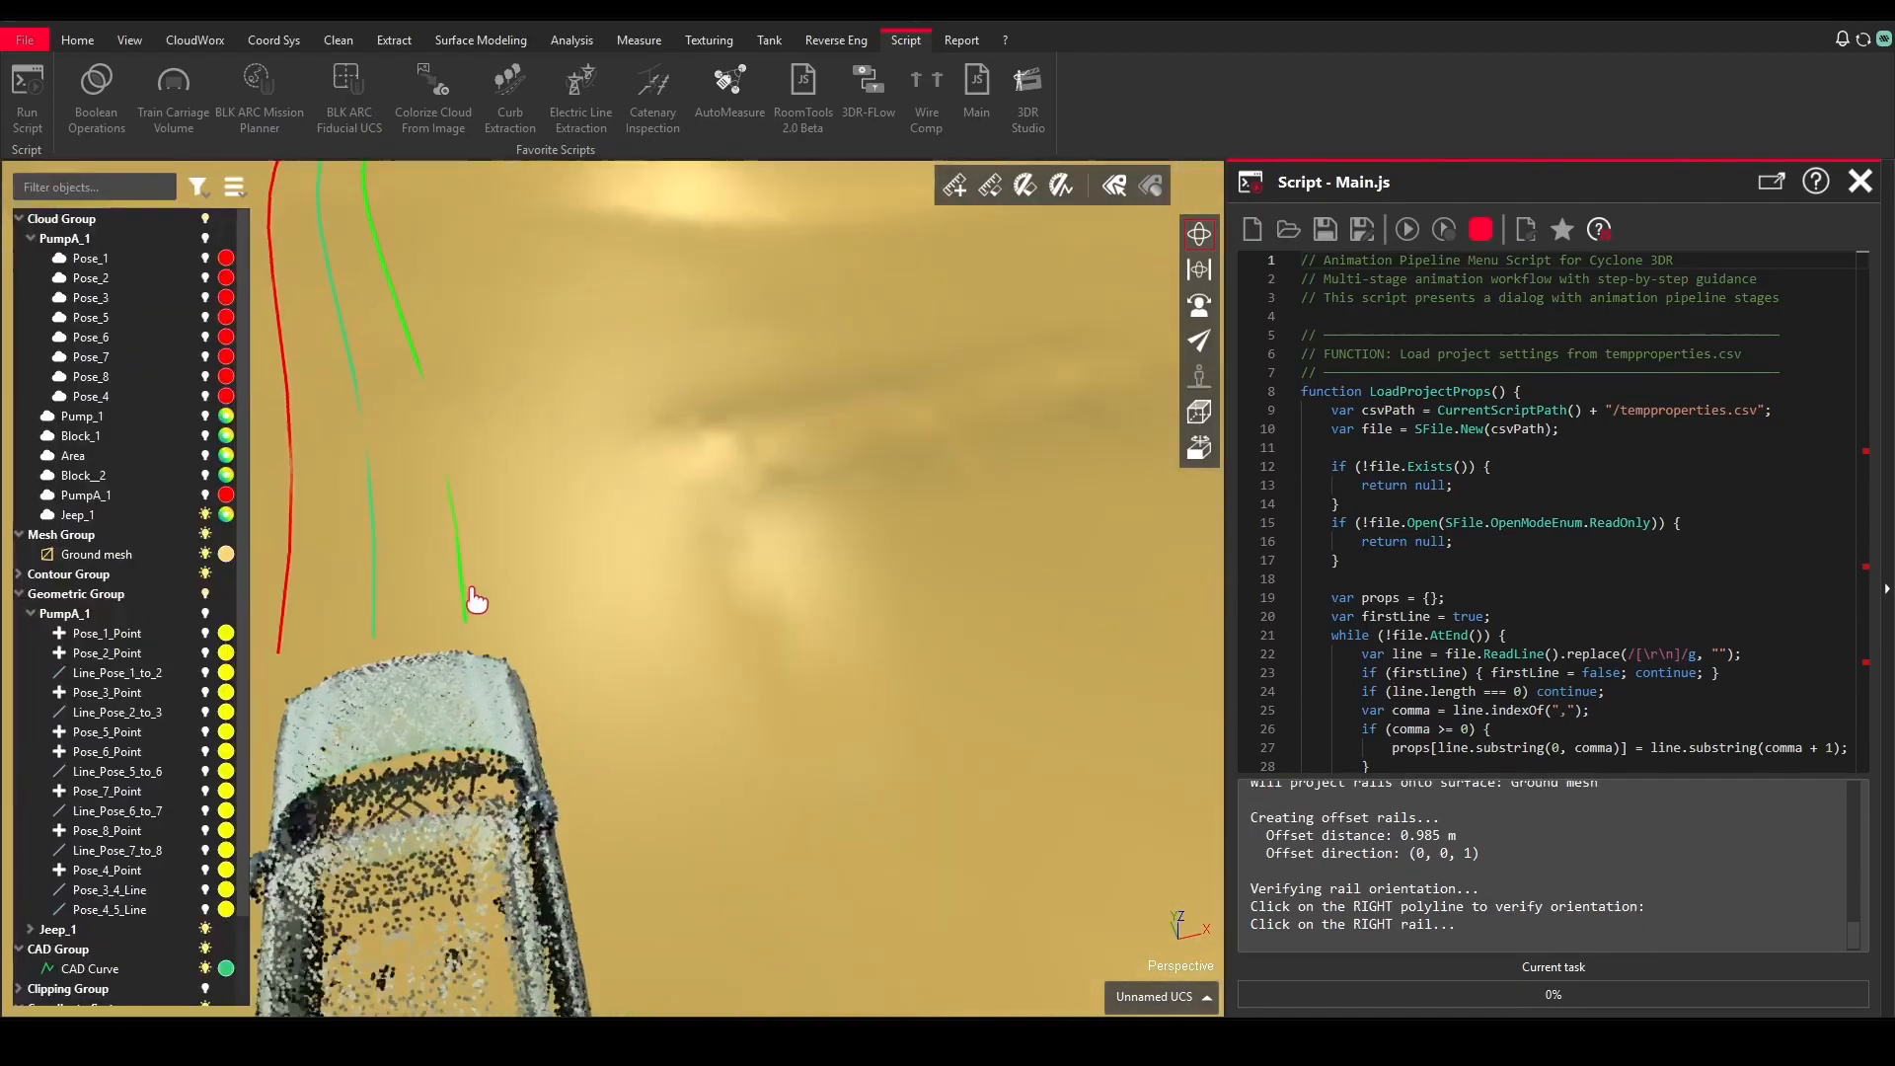
{"action": "scroll", "coordinate": [473, 602], "scroll_direction": "up", "scroll_amount": 3}
{"action": "scroll", "coordinate": [461, 687], "scroll_direction": "down", "scroll_amount": 2}
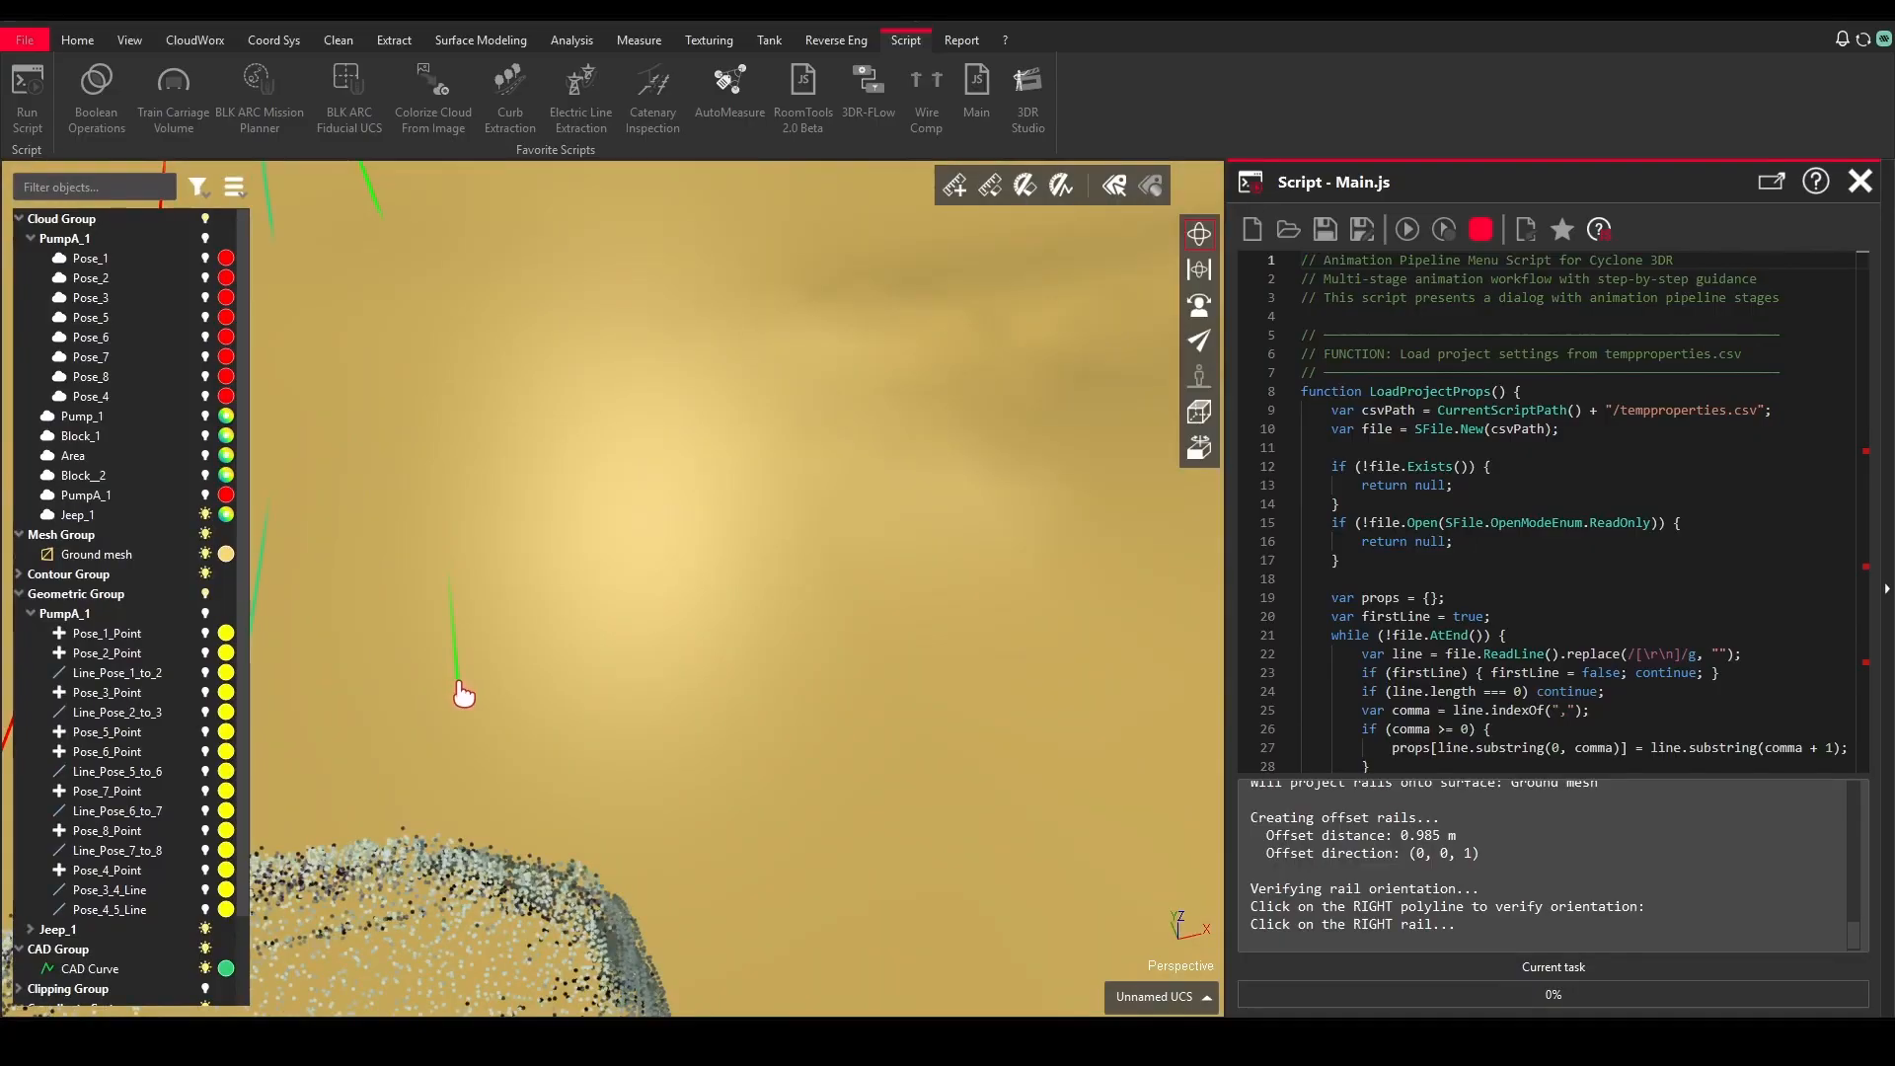
{"action": "left_click", "coordinate": [460, 681]}
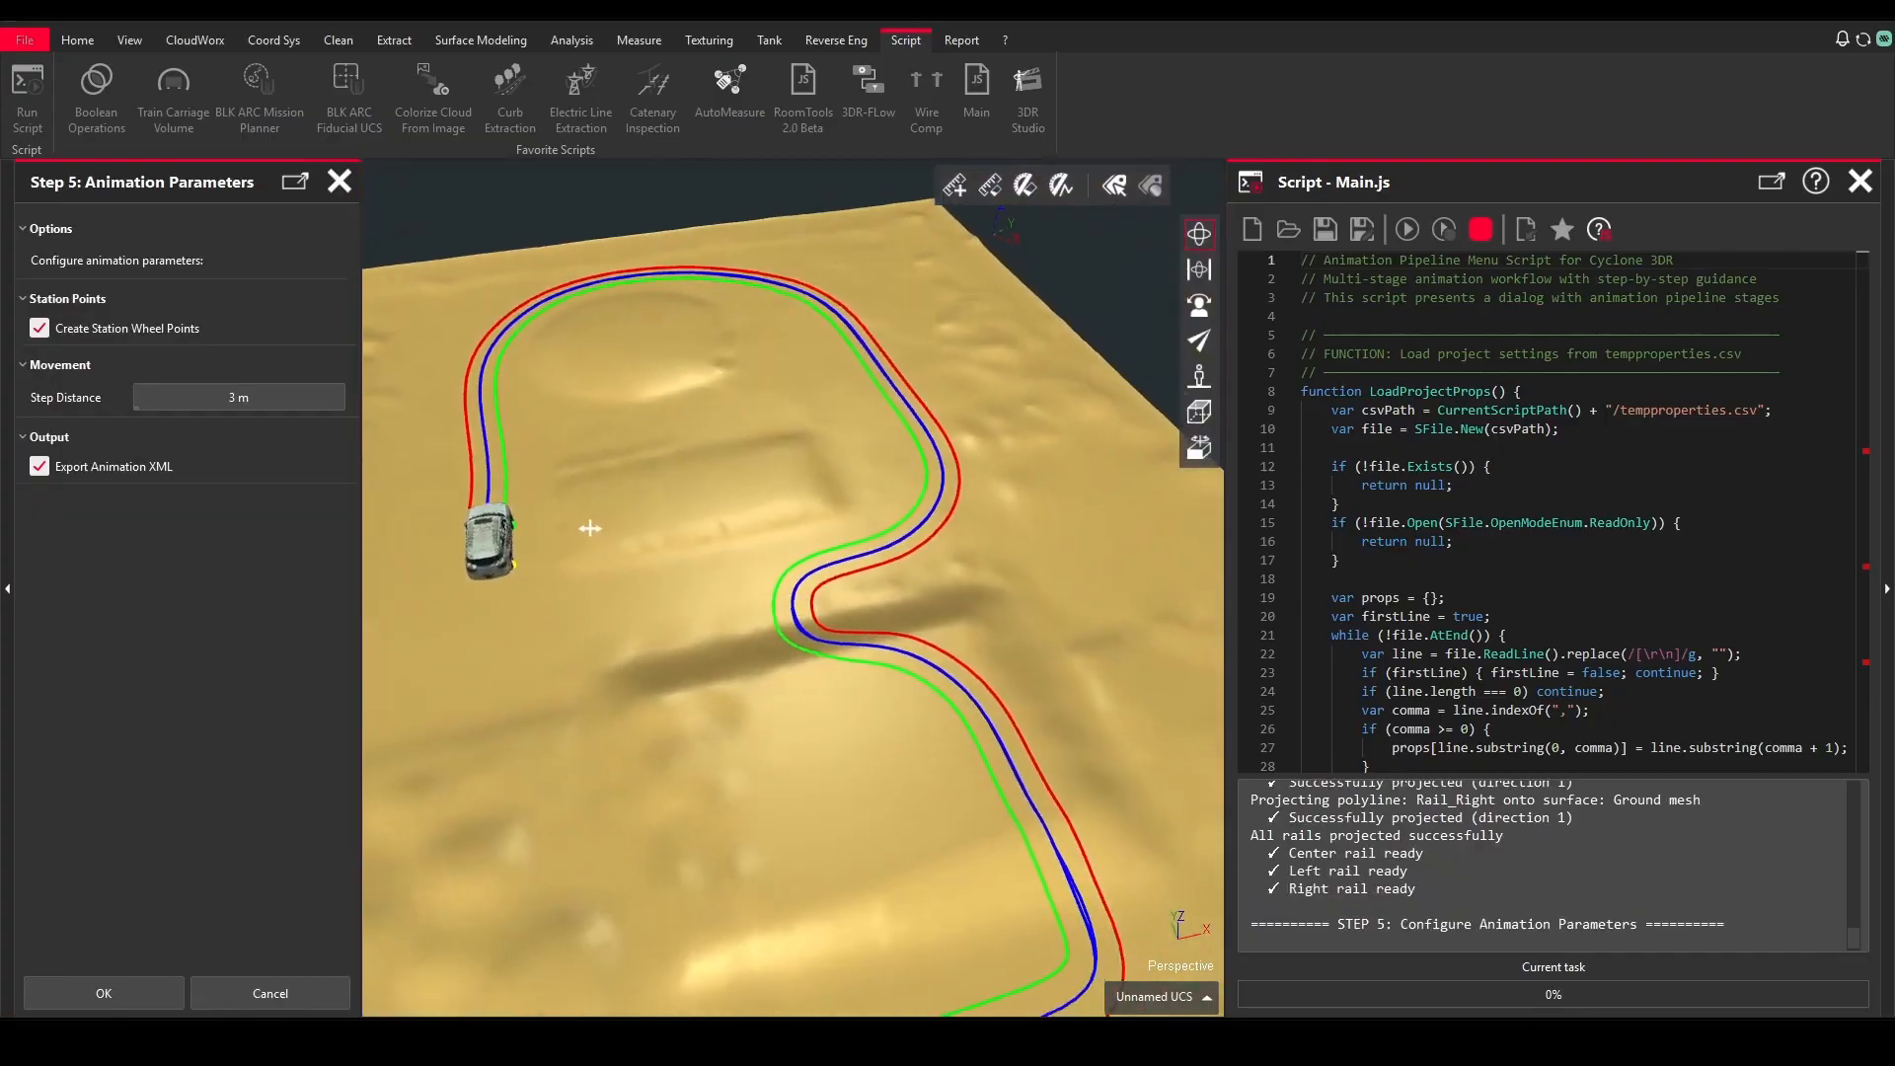
Step: Set the animation step distance to 5 m and generate the jeep poses along the rails
{"action": "middle_click_drag", "start_coordinate": [582, 497], "coordinate": [610, 425]}
{"action": "mouse_move", "coordinate": [609, 510]}
{"action": "left_mouse_down"}
{"action": "mouse_move", "coordinate": [640, 475]}
{"action": "mouse_move", "coordinate": [769, 478]}
{"action": "mouse_move", "coordinate": [612, 495]}
{"action": "mouse_move", "coordinate": [632, 503]}
{"action": "left_mouse_up"}
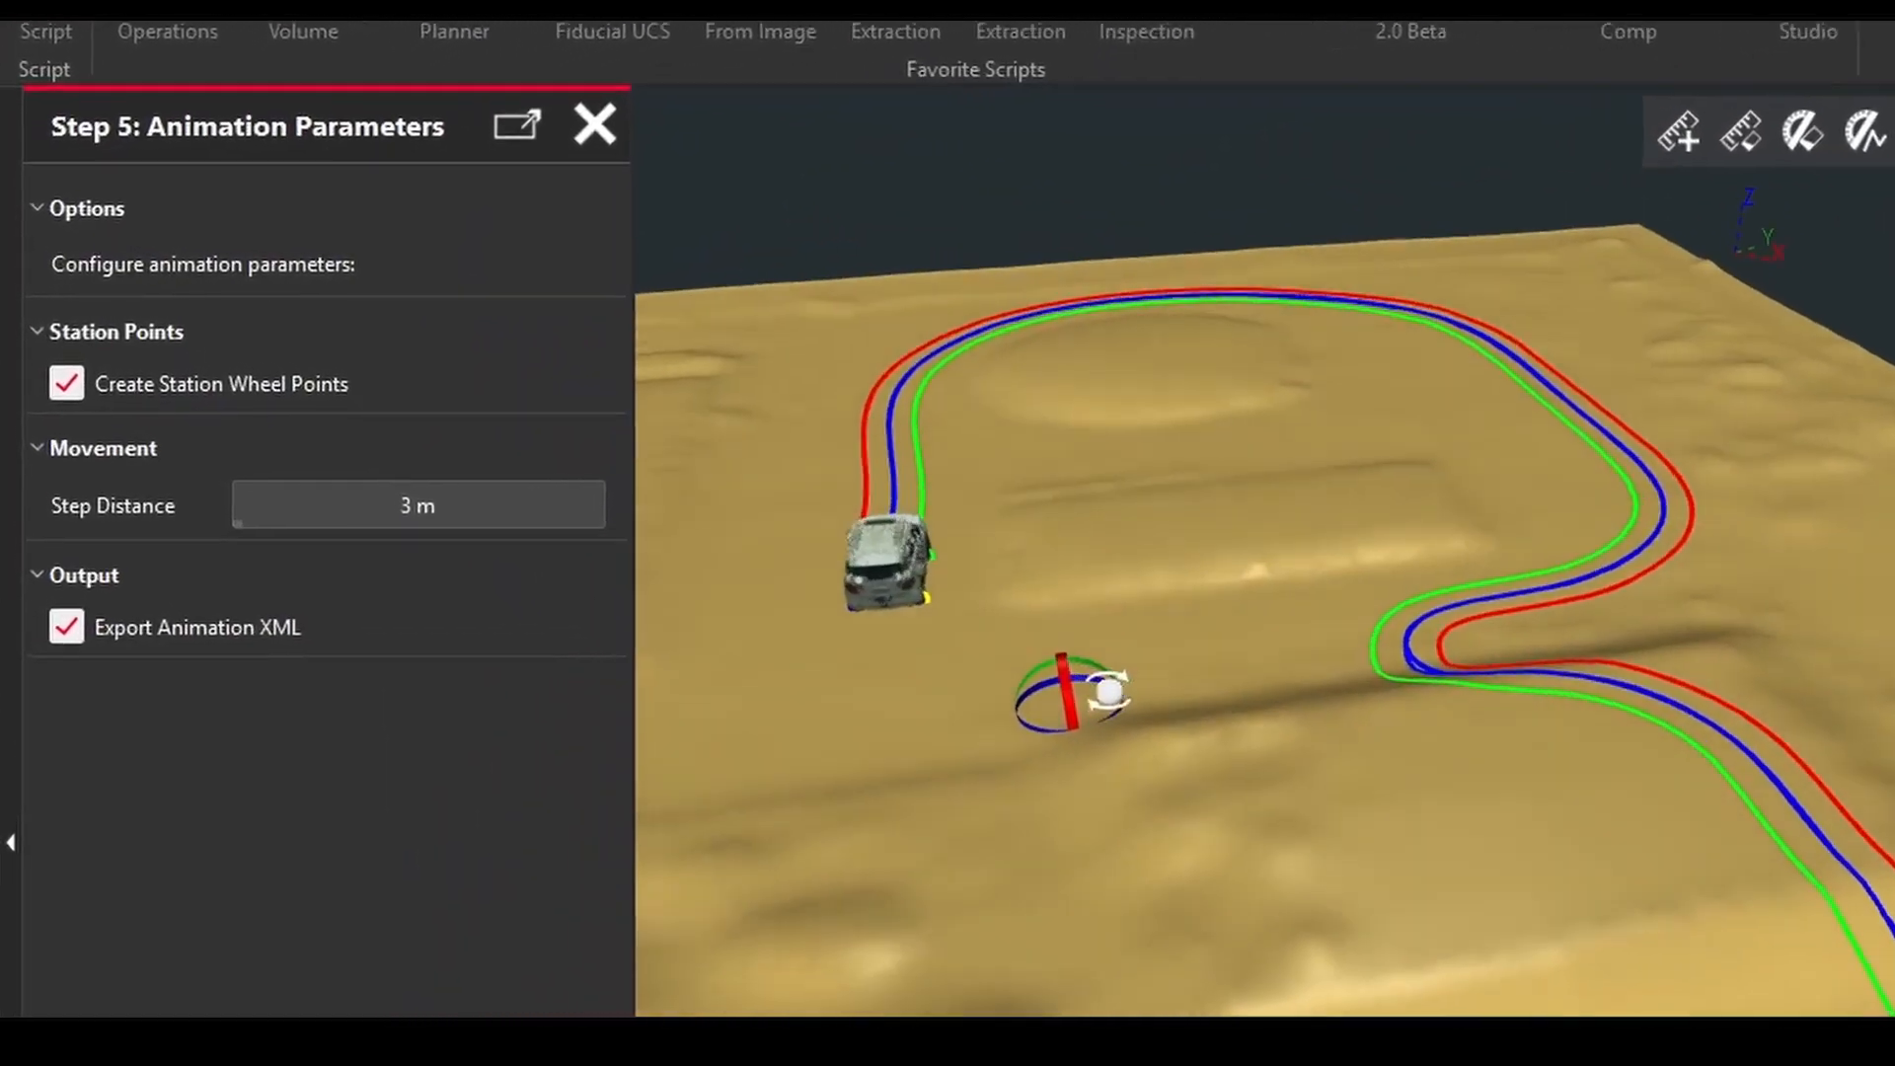
{"action": "left_click_drag", "start_coordinate": [1108, 691], "coordinate": [1034, 680]}
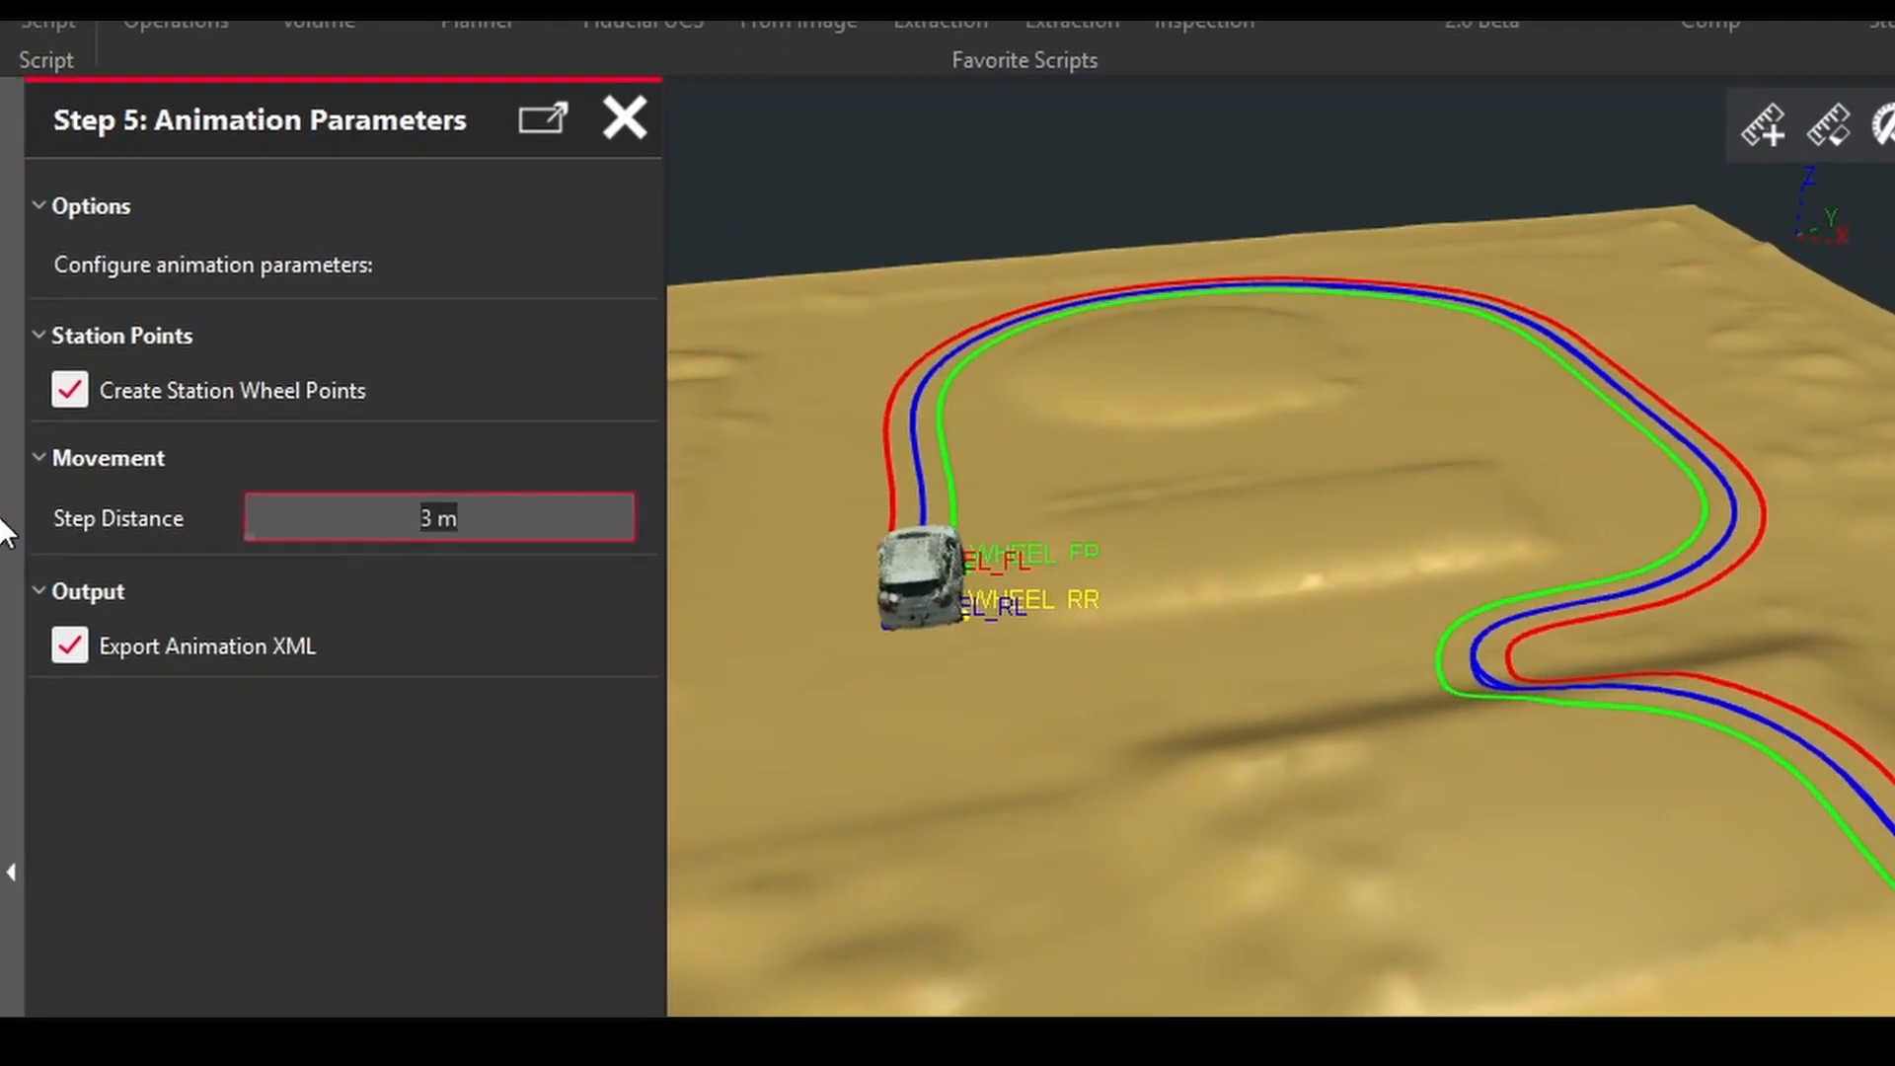
{"action": "type", "text": "5"}
{"action": "left_click", "coordinate": [522, 872]}
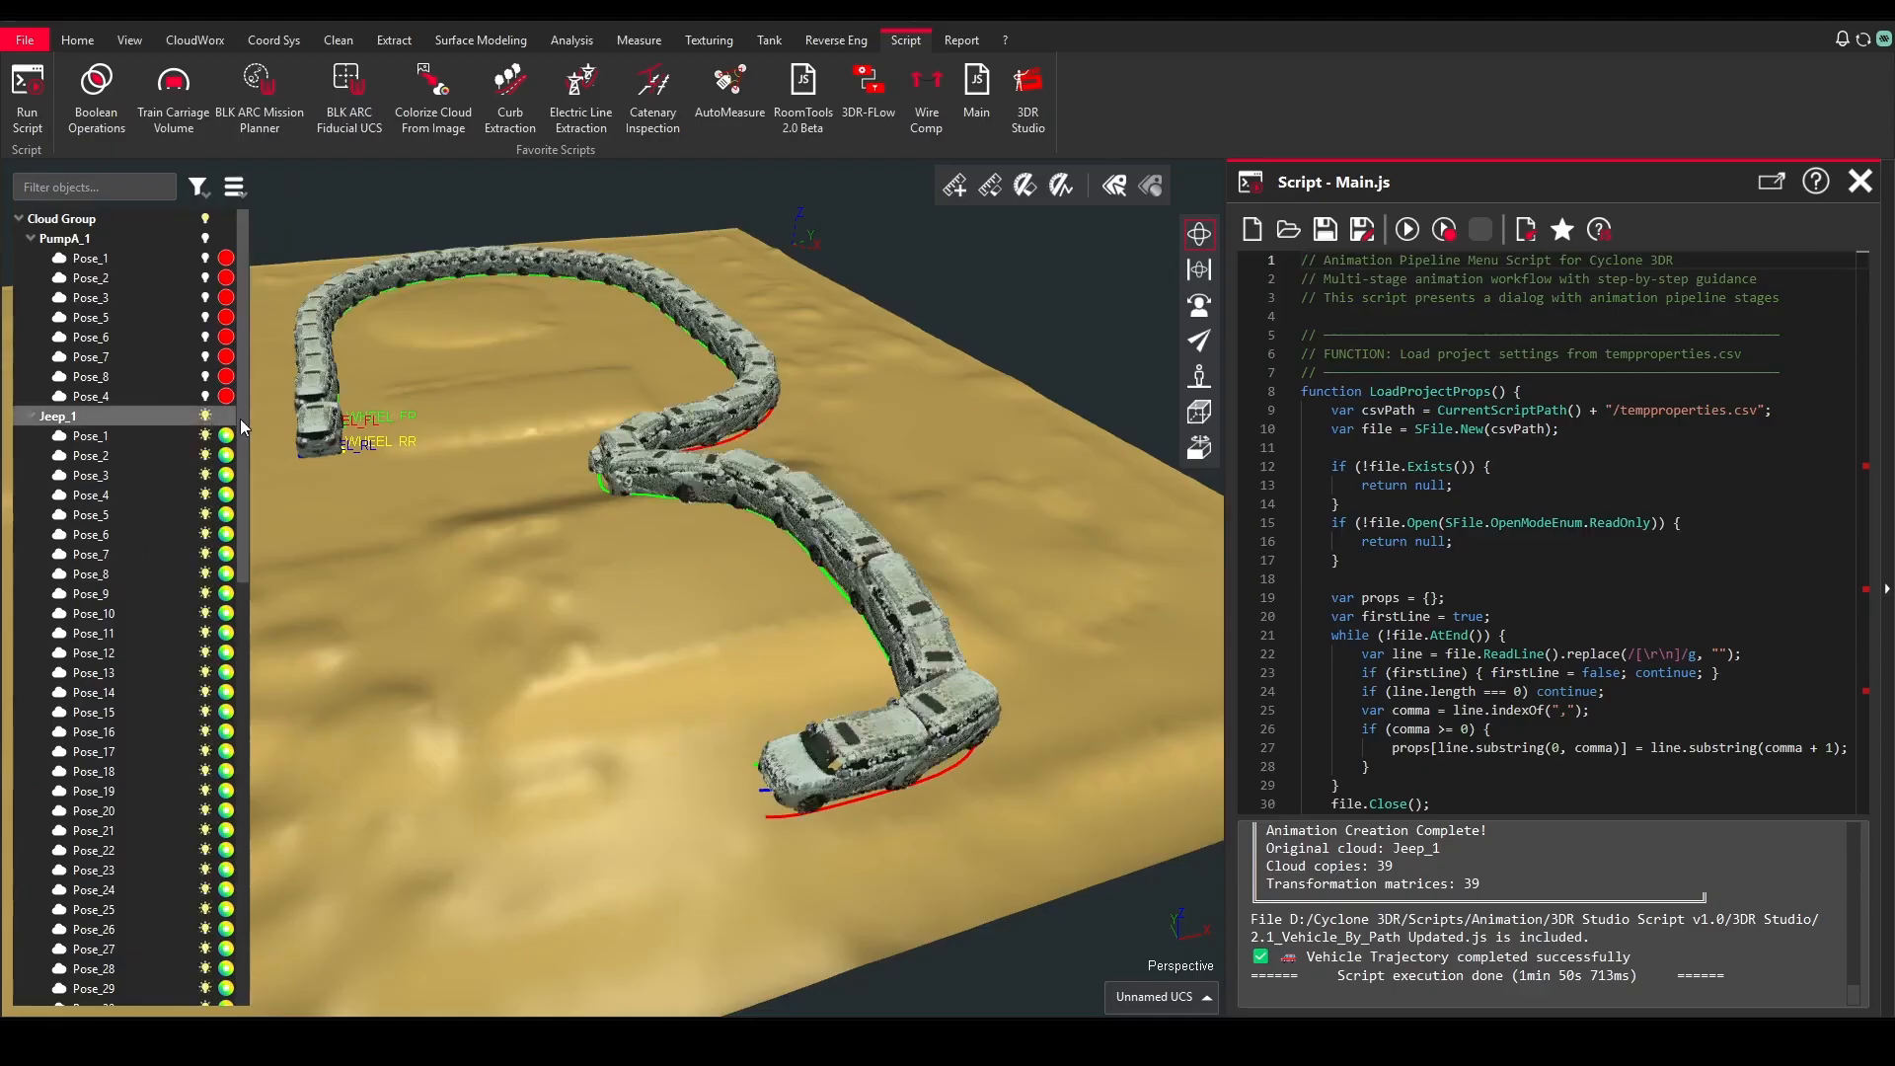
{"action": "left_click_drag", "start_coordinate": [613, 435], "coordinate": [489, 456]}
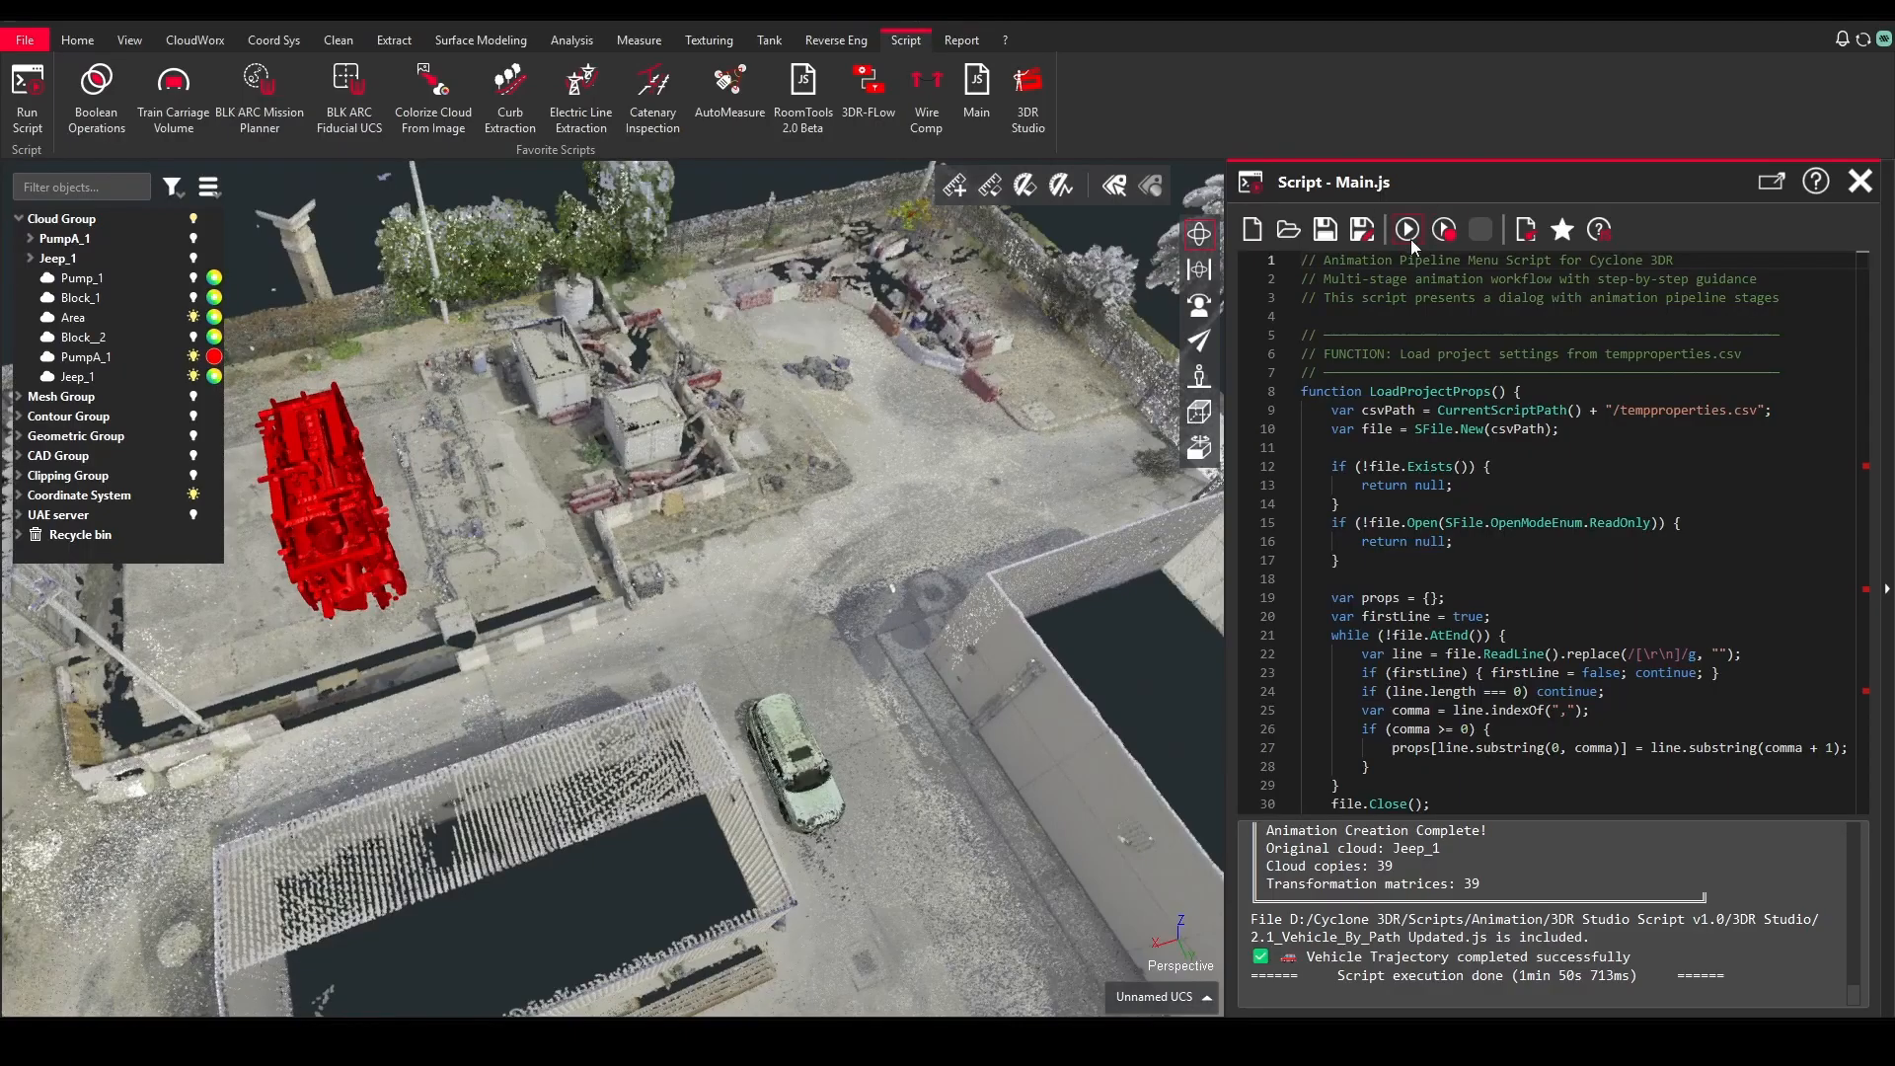
Step: Run the Calculate Trajectory stage for PumpA_1 only, with 3 seconds between poses
{"action": "left_click", "coordinate": [1412, 239]}
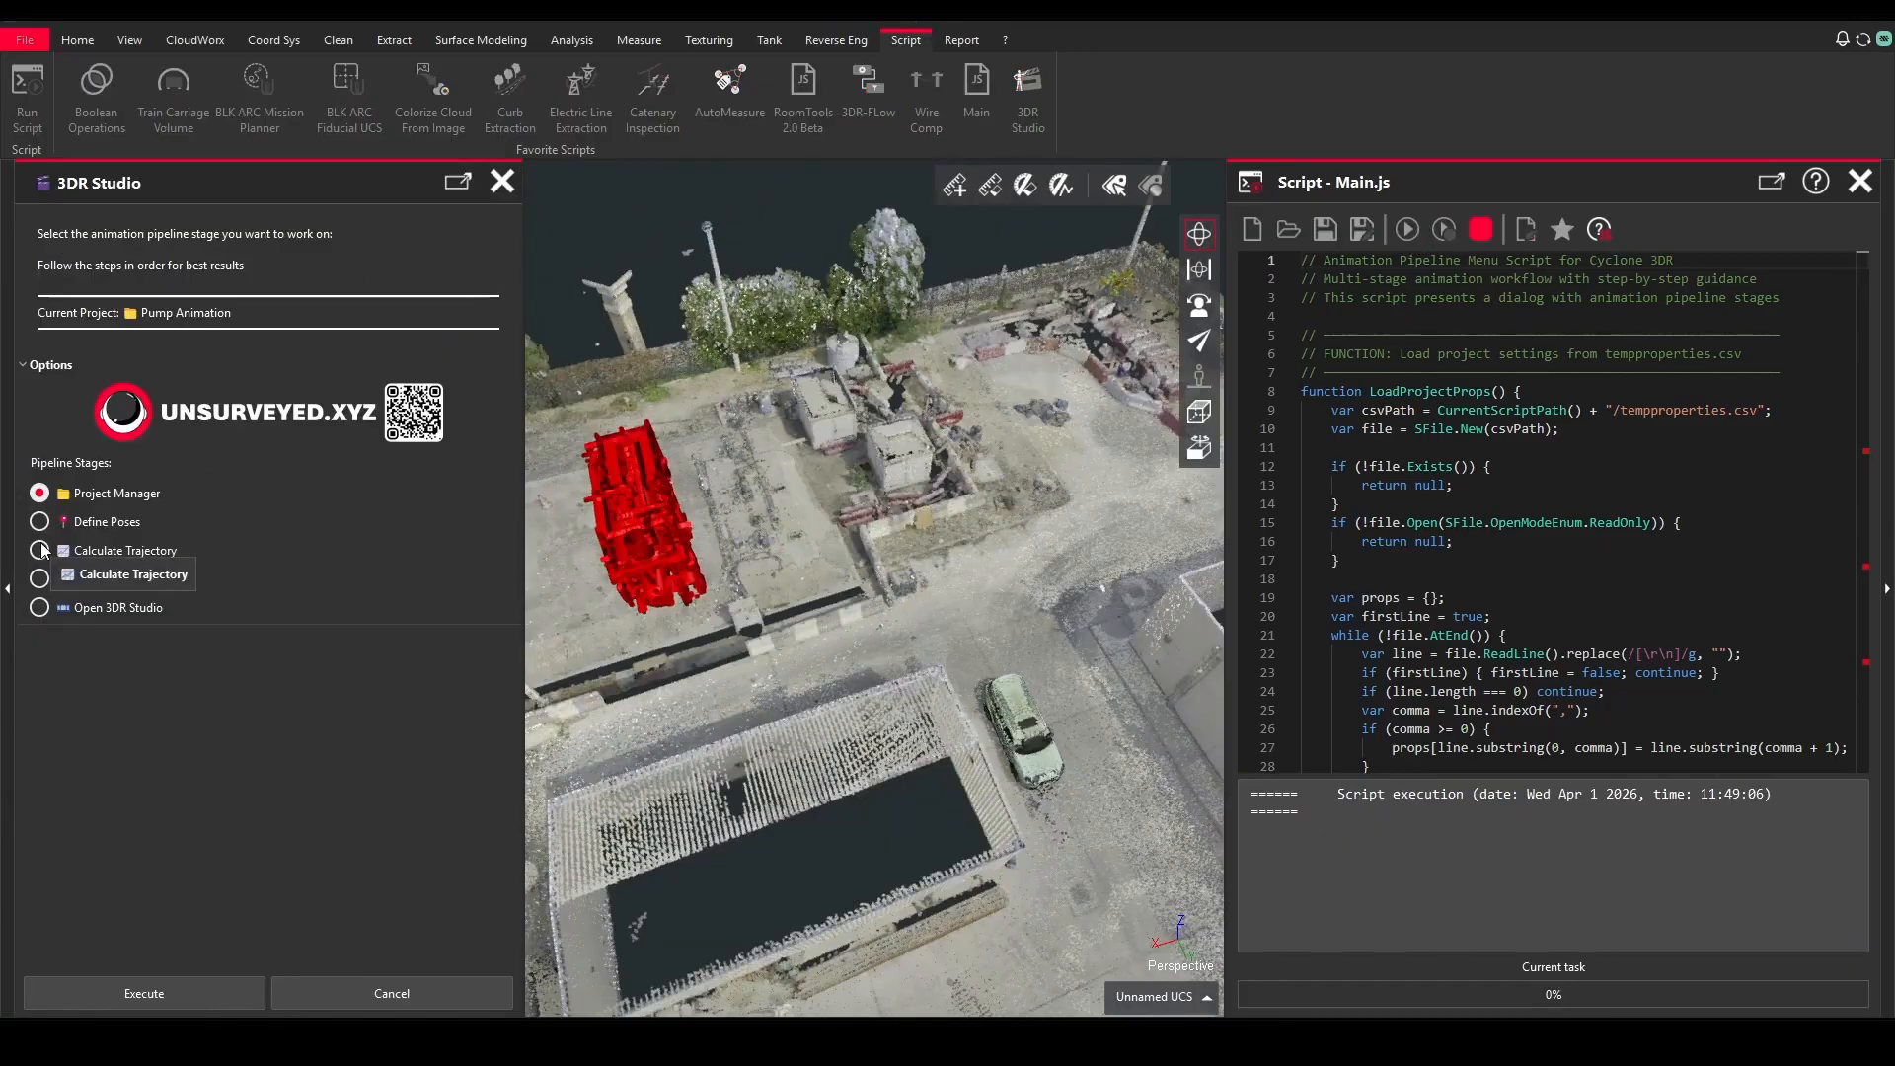
{"action": "left_click", "coordinate": [168, 985]}
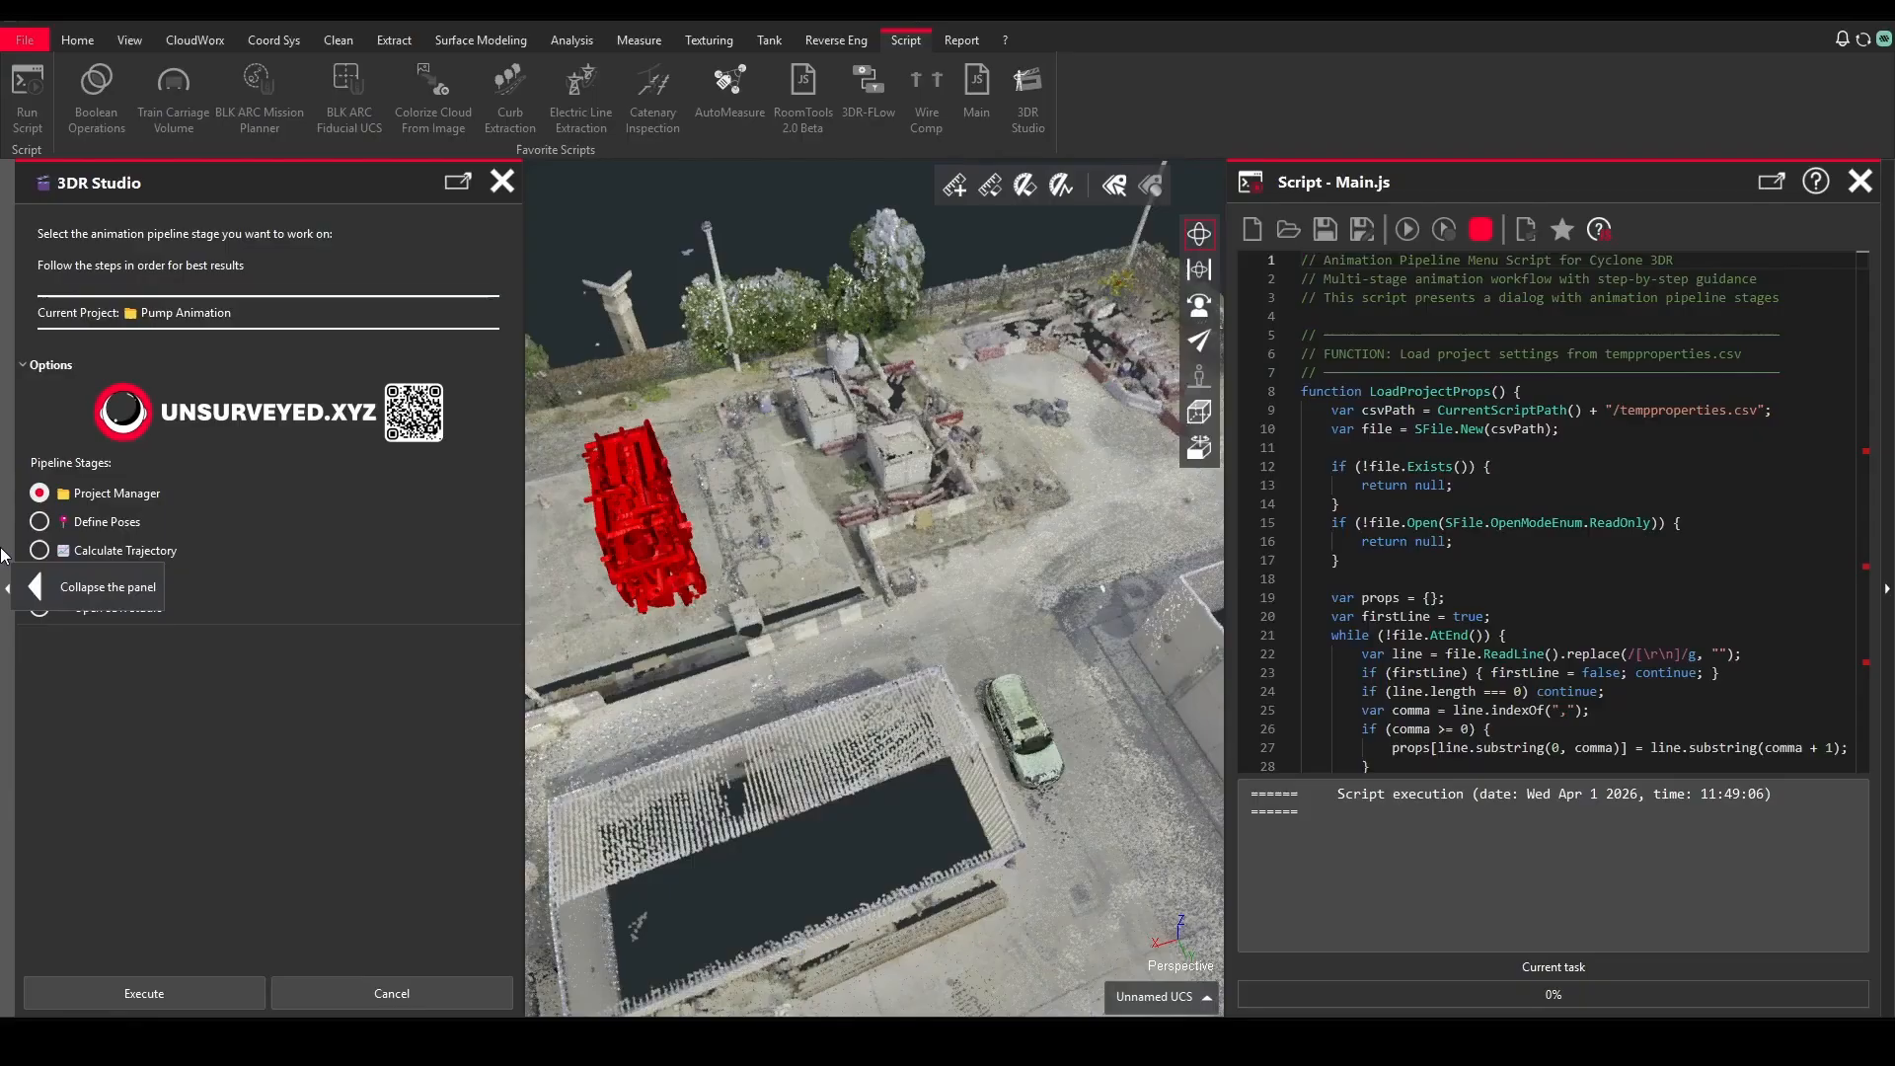
{"action": "left_click", "coordinate": [166, 987]}
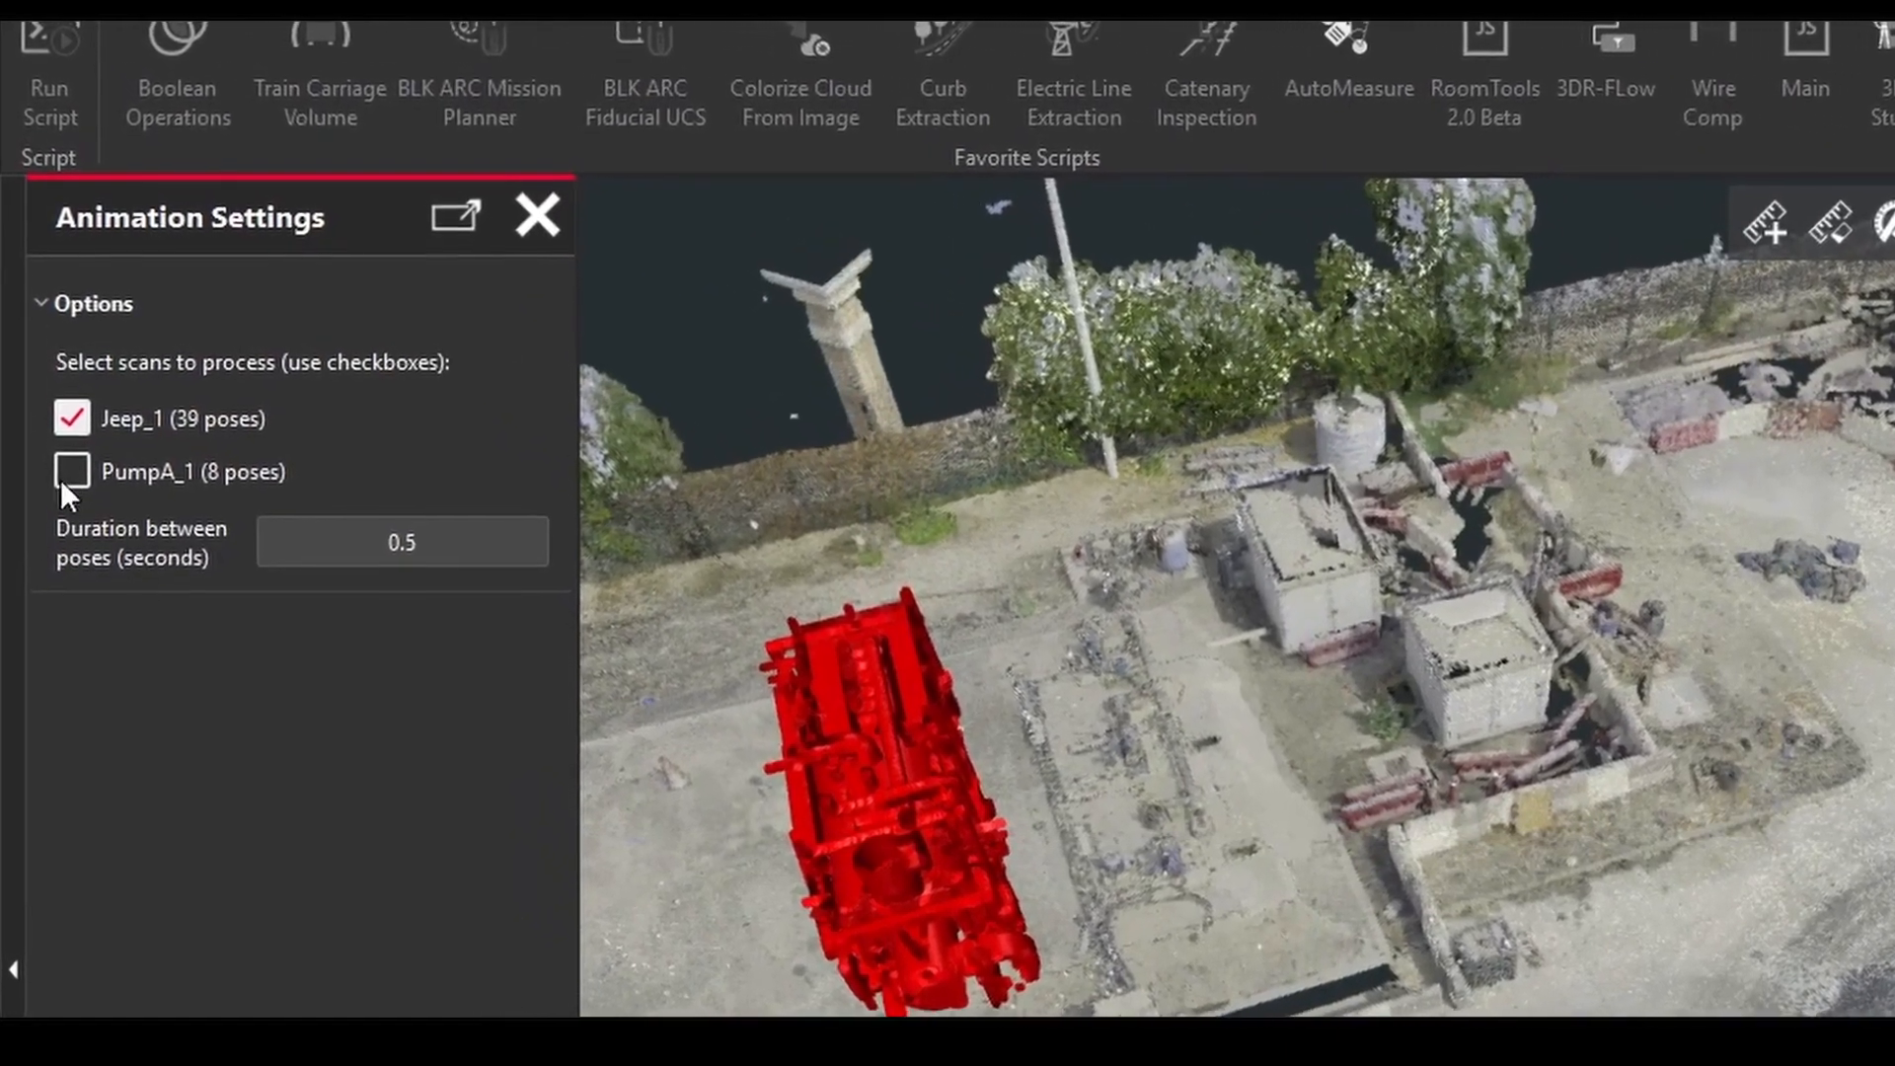
{"action": "left_click", "coordinate": [67, 430]}
{"action": "left_click", "coordinate": [73, 431]}
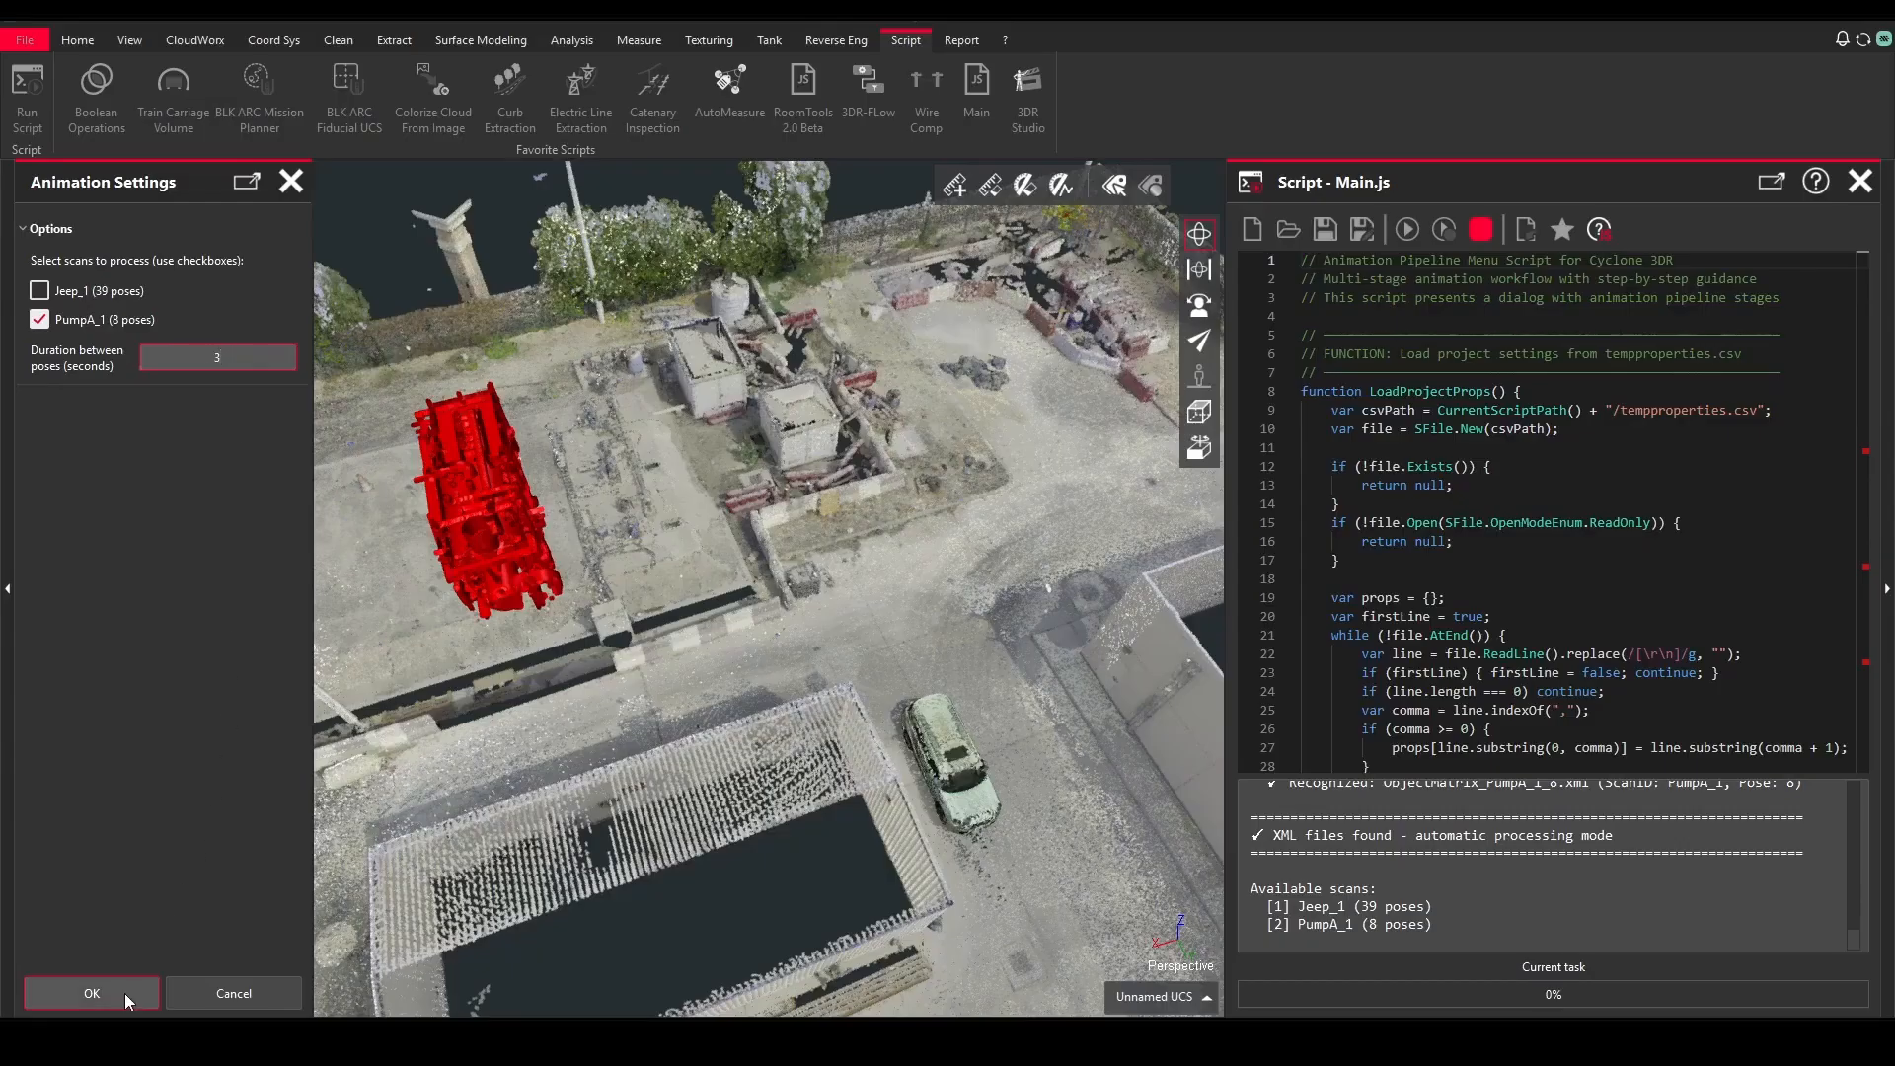
{"action": "left_click", "coordinate": [124, 993]}
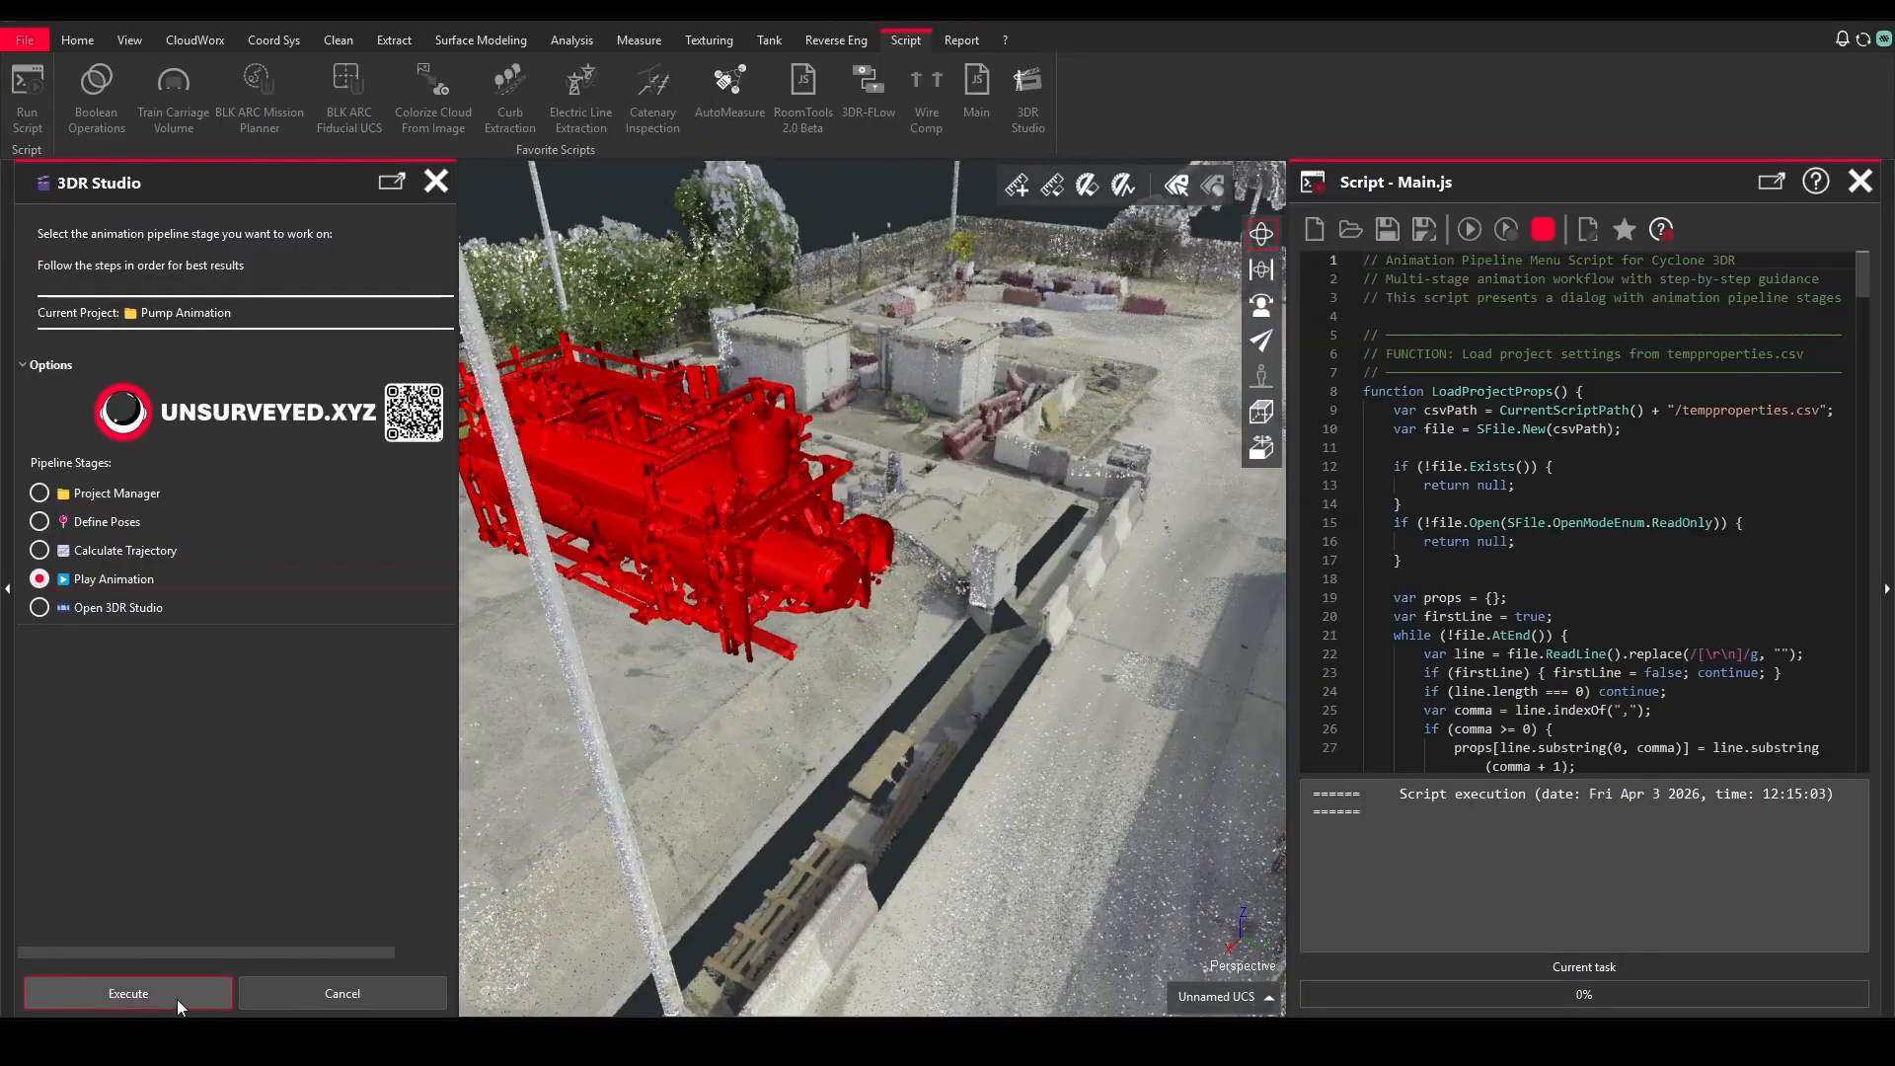
Step: Play the Scan_PumpA_1 animation in Single mode, looped with the Free Camera, and examine the motion from several angles
{"action": "left_click", "coordinate": [176, 999]}
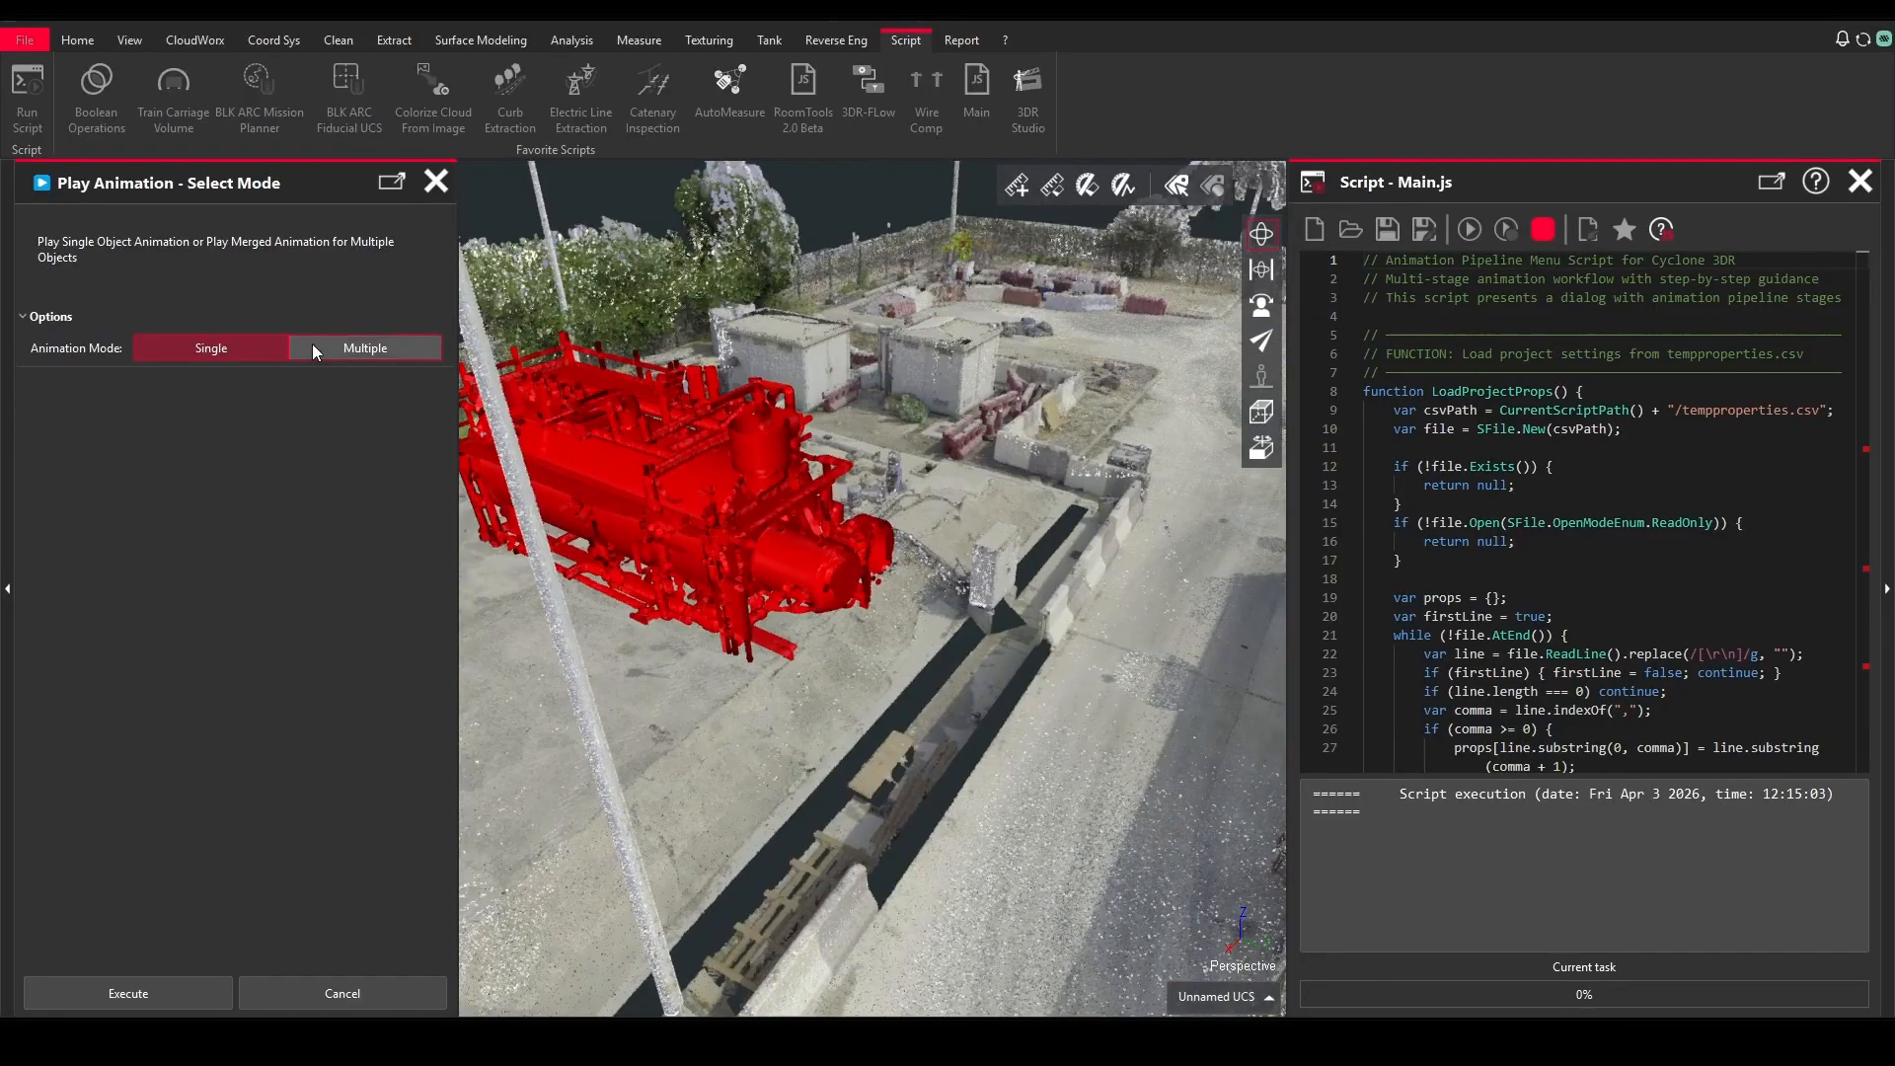
{"action": "left_click", "coordinate": [128, 993]}
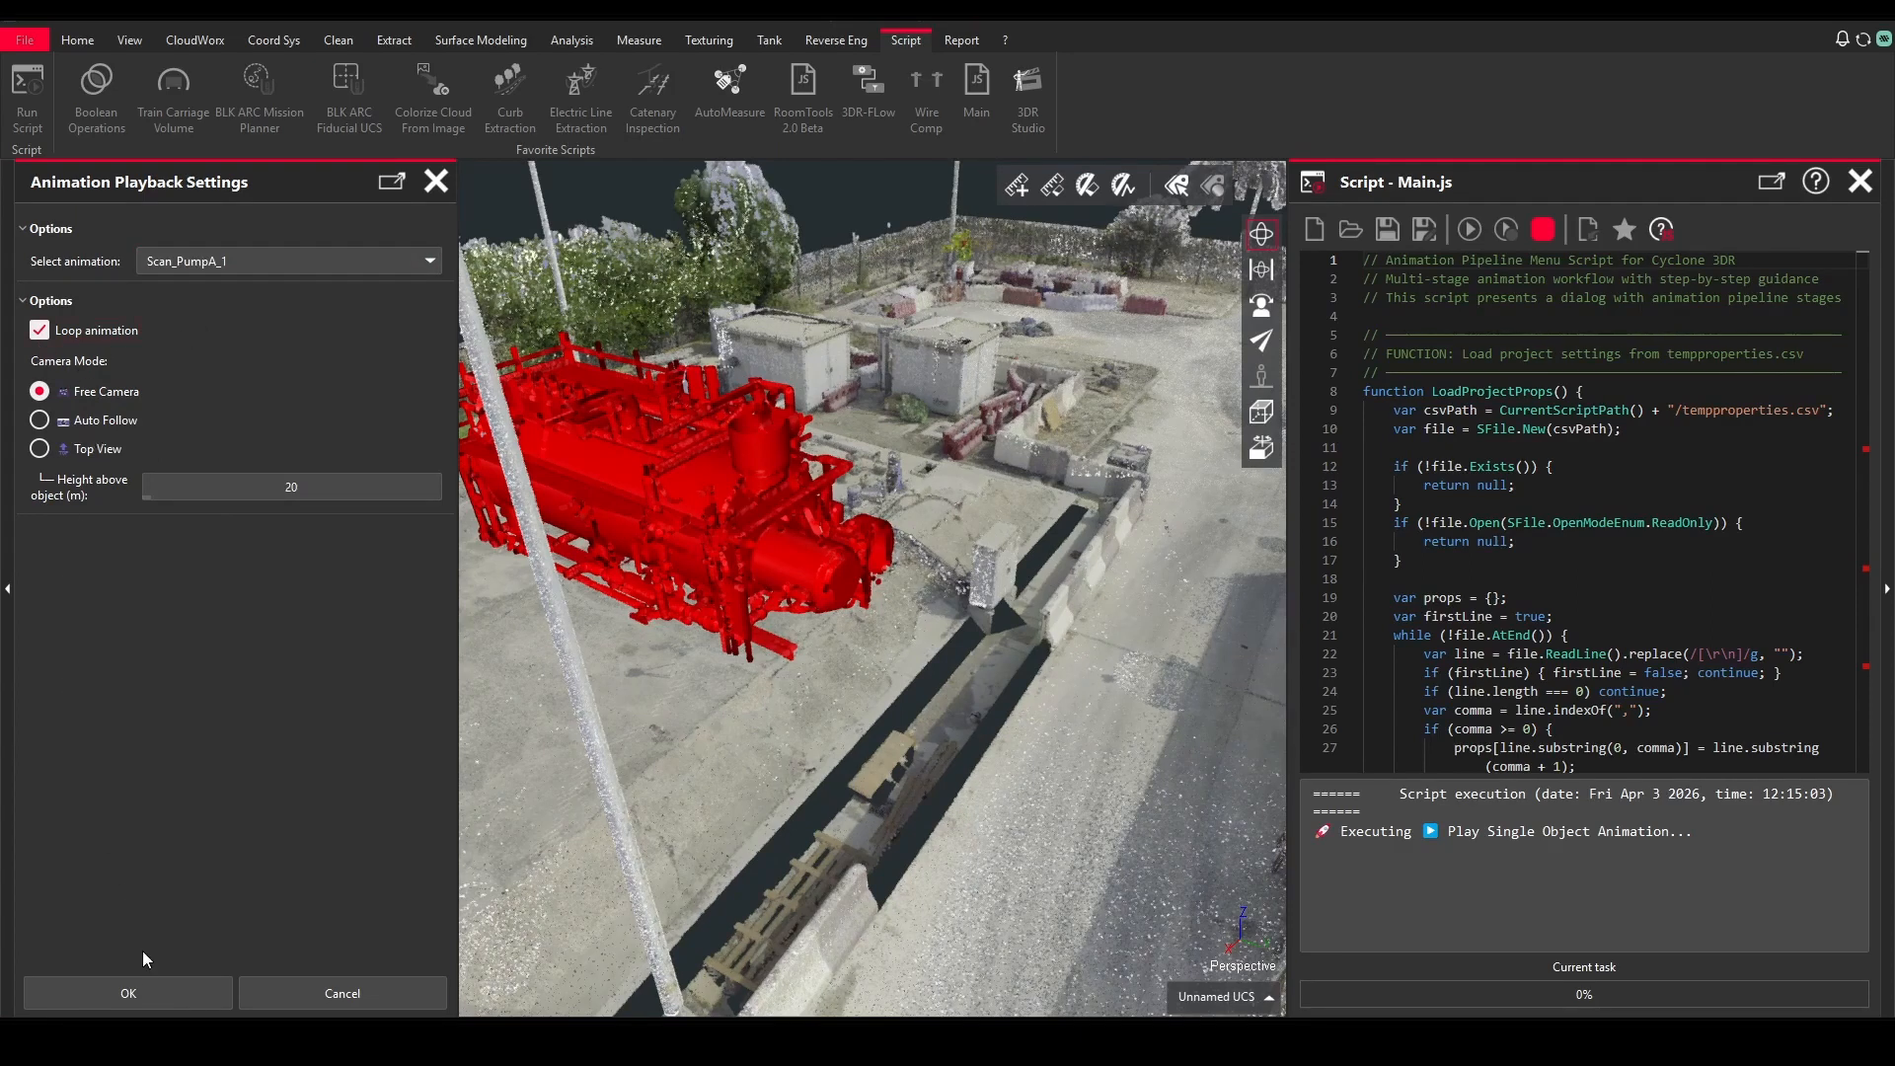
{"action": "left_click", "coordinate": [140, 992]}
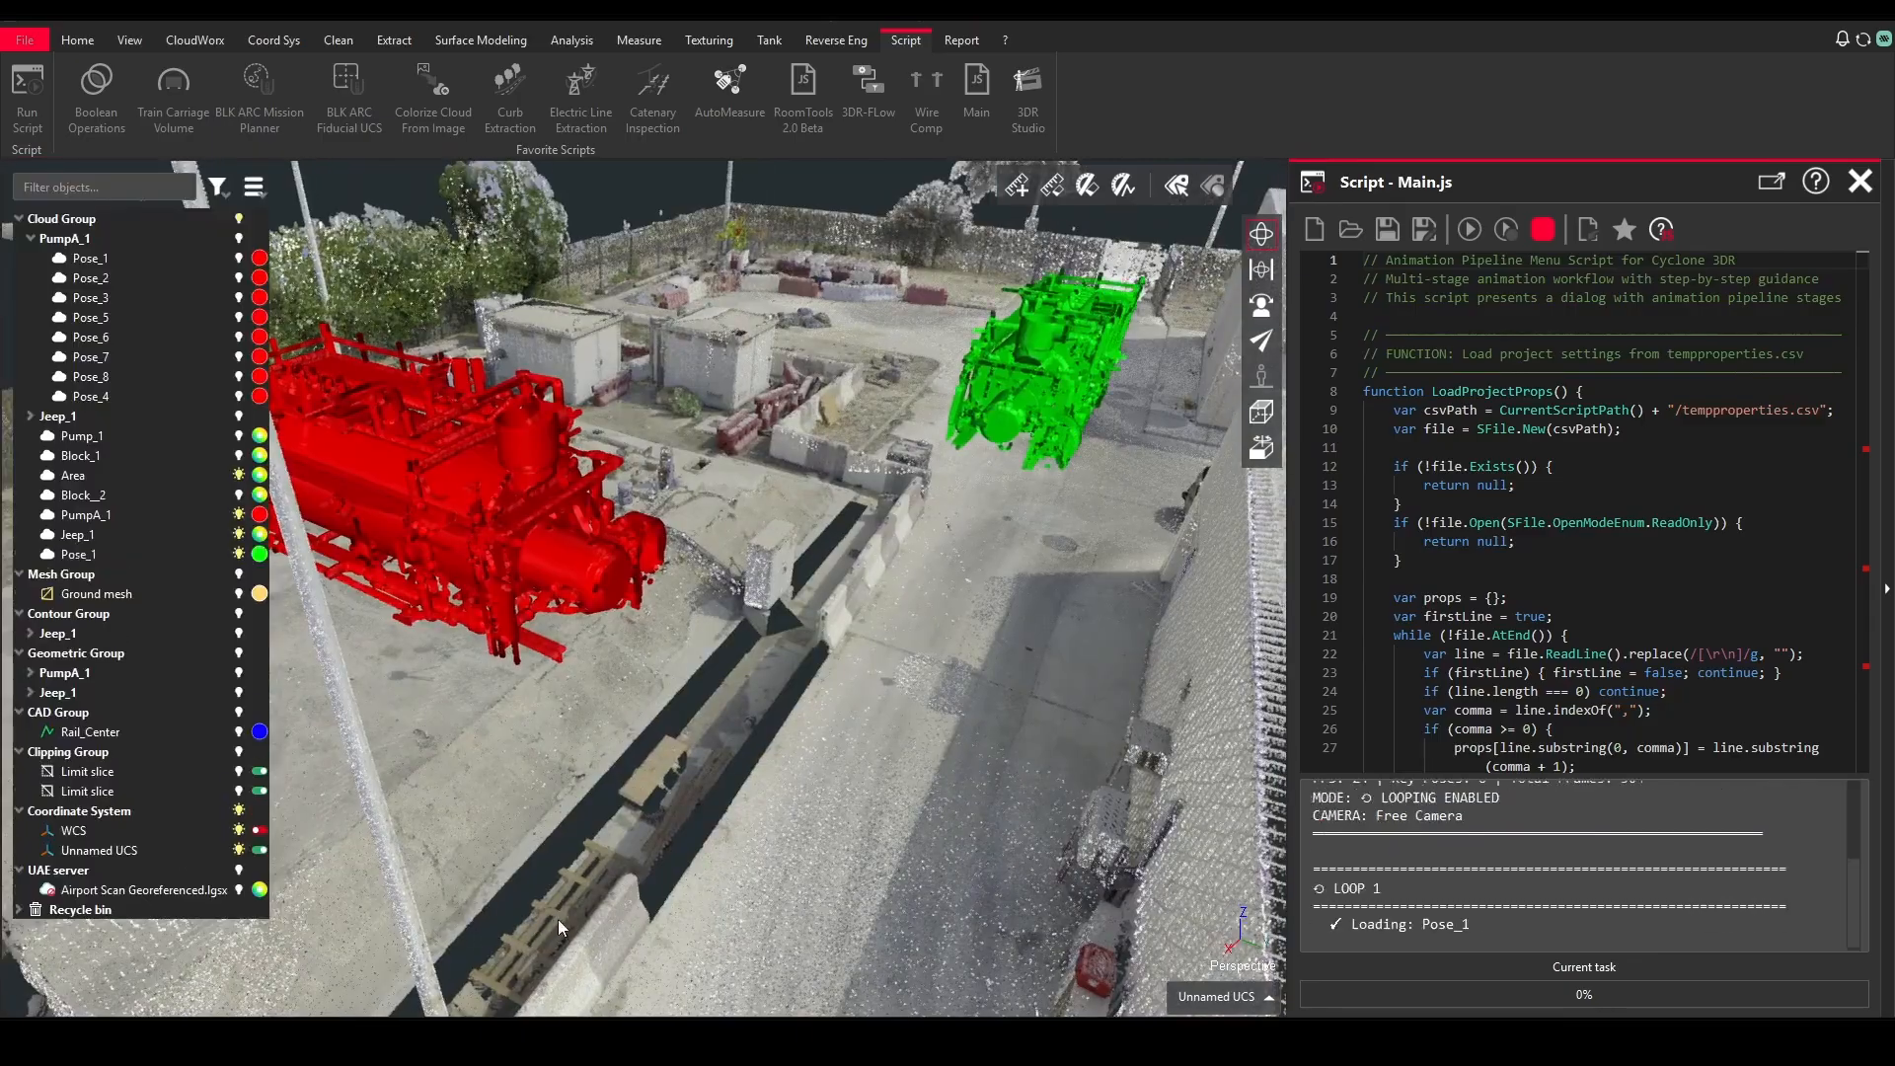
{"action": "left_click_drag", "start_coordinate": [955, 513], "coordinate": [884, 564]}
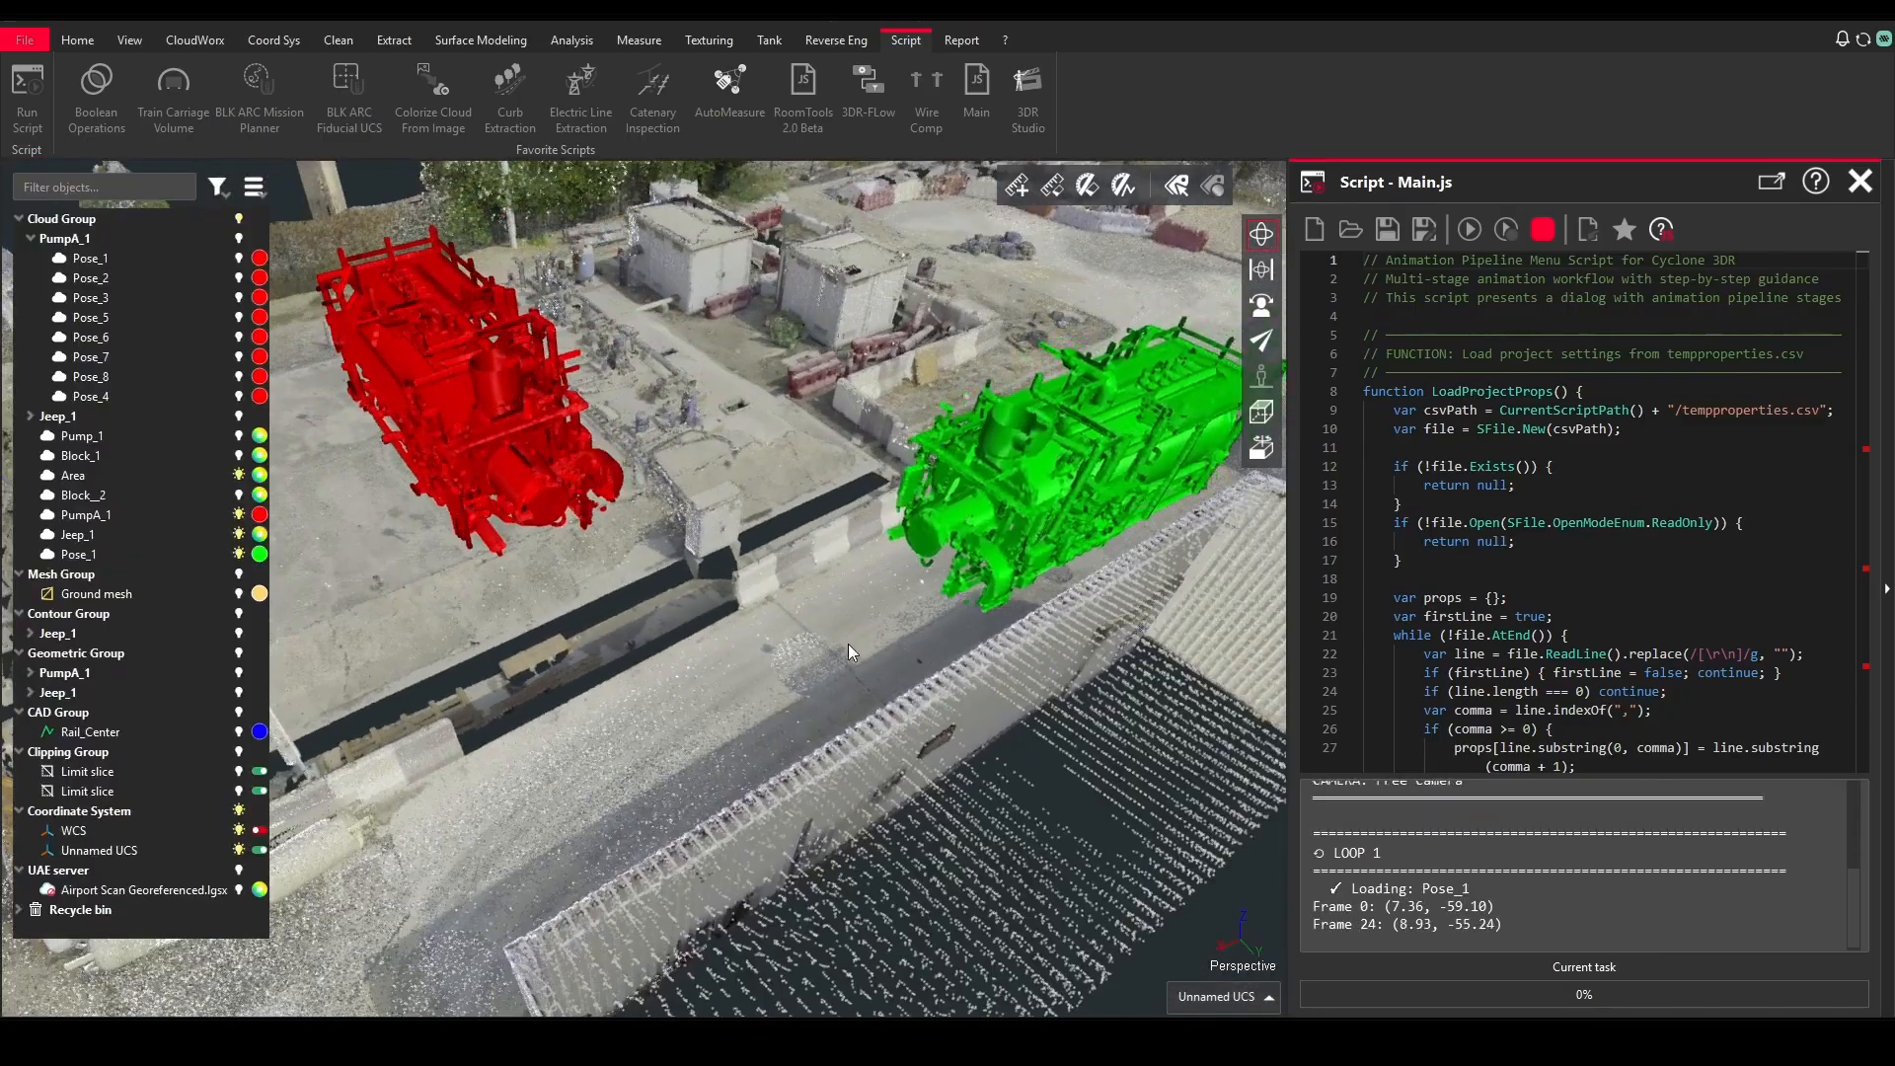
{"action": "left_click_drag", "start_coordinate": [710, 708], "coordinate": [936, 744]}
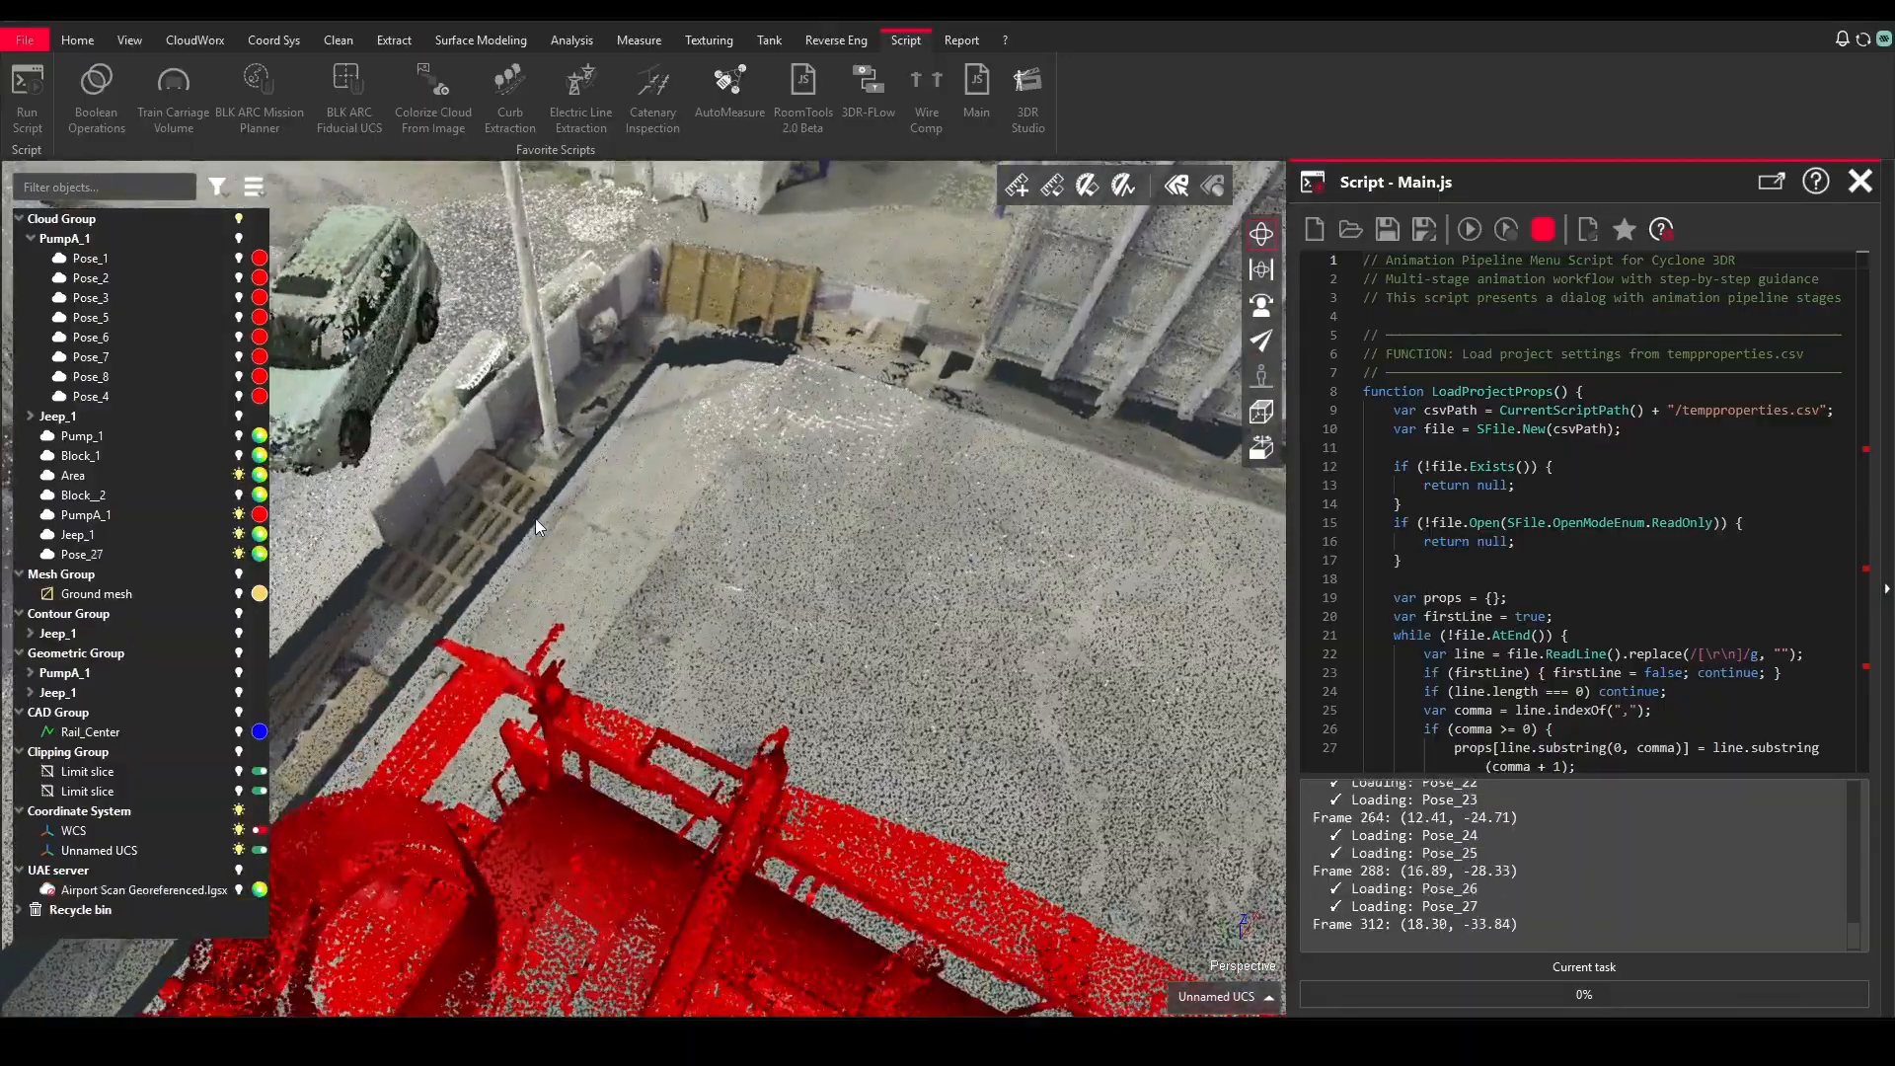
{"action": "left_click_drag", "start_coordinate": [536, 521], "coordinate": [275, 474]}
{"action": "left_click_drag", "start_coordinate": [769, 410], "coordinate": [780, 727]}
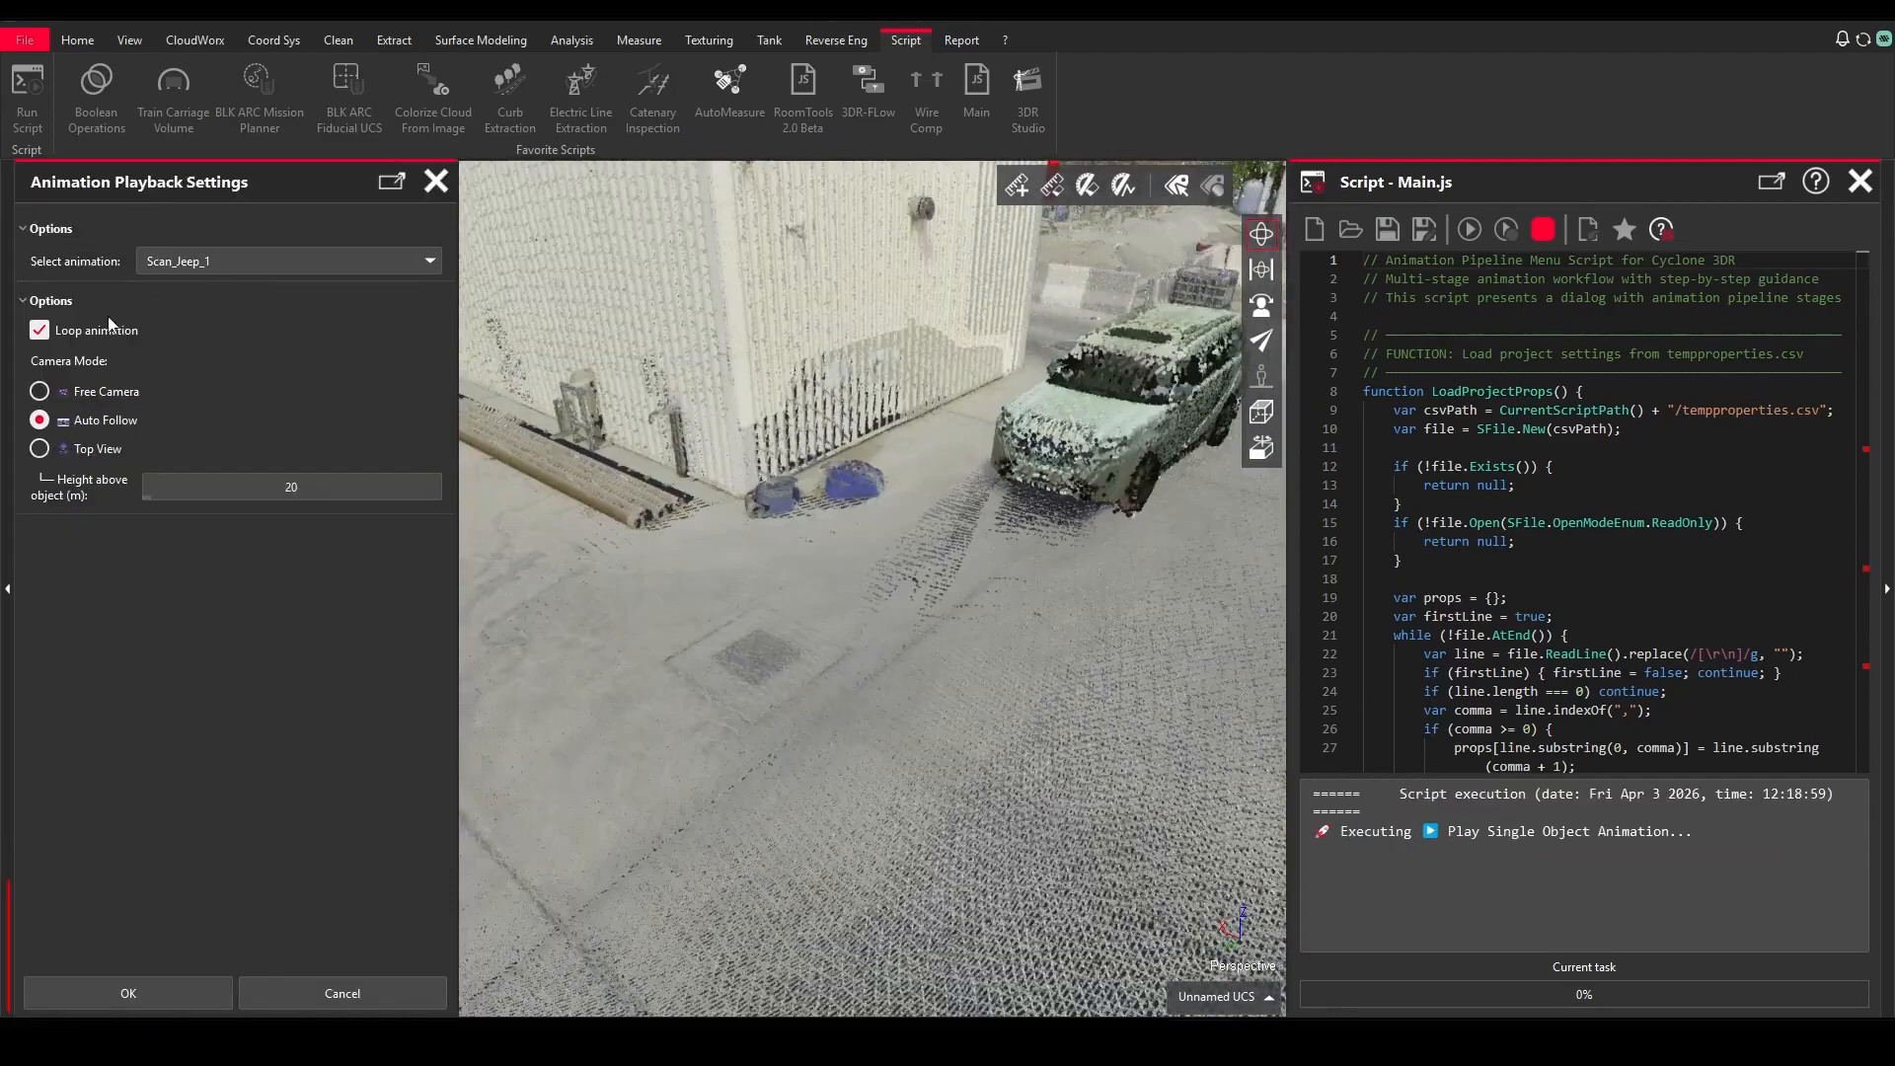
Step: Set the camera mode to Top View for the looped Scan_Jeep_1 animation and play it
{"action": "left_click", "coordinate": [103, 391]}
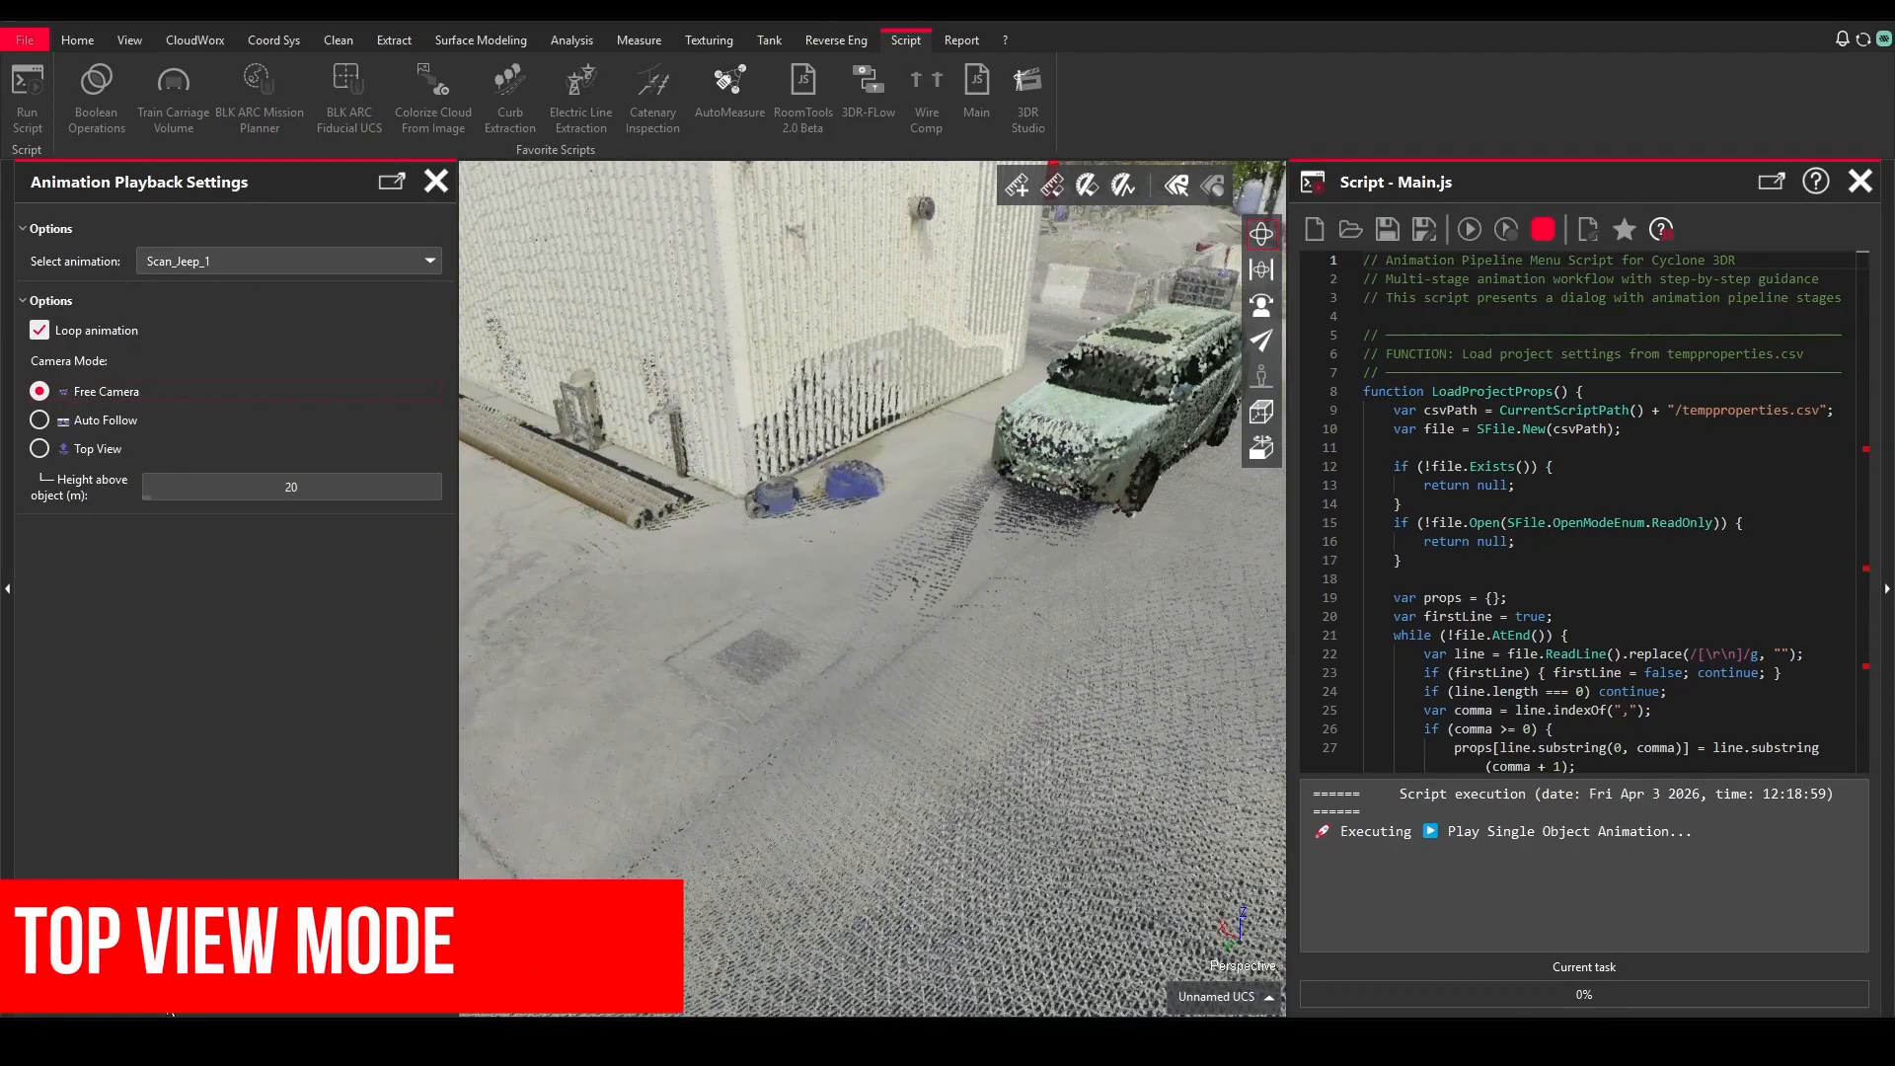
{"action": "left_click", "coordinate": [82, 454]}
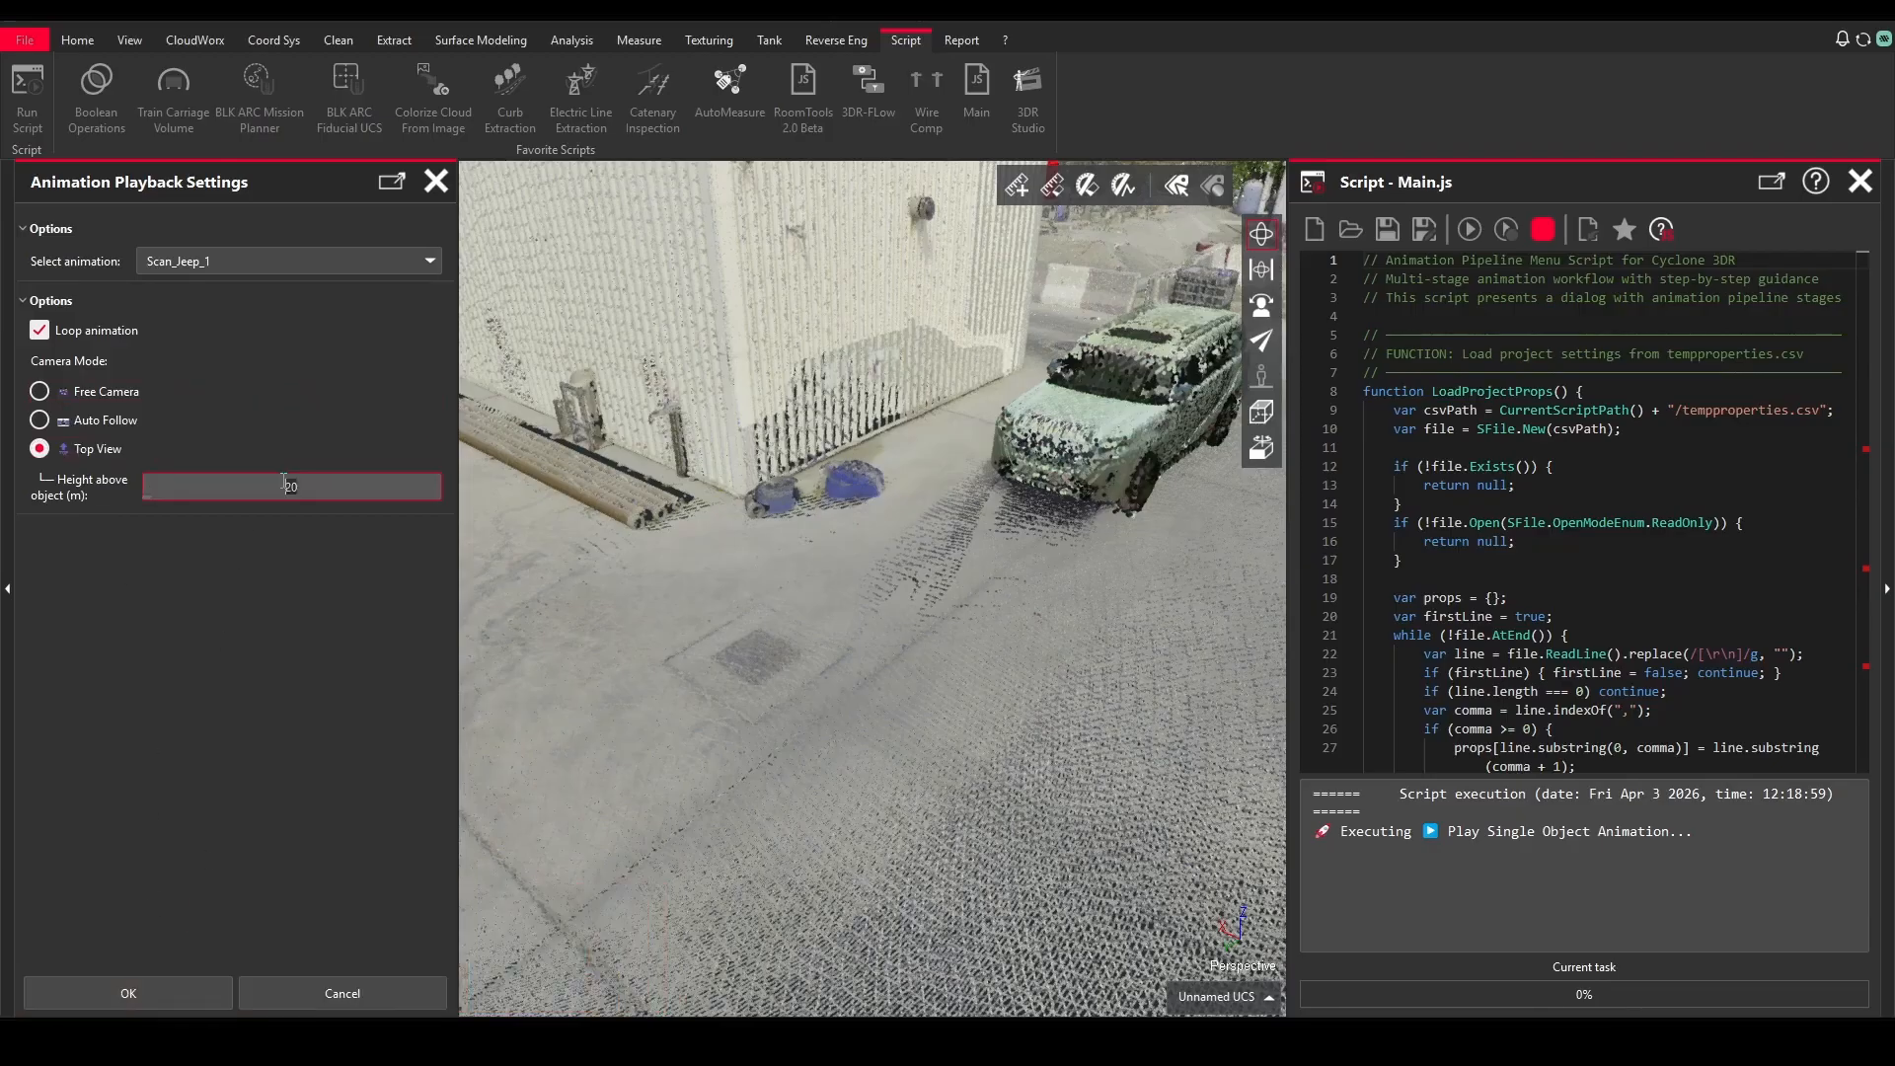
{"action": "left_click", "coordinate": [146, 999]}
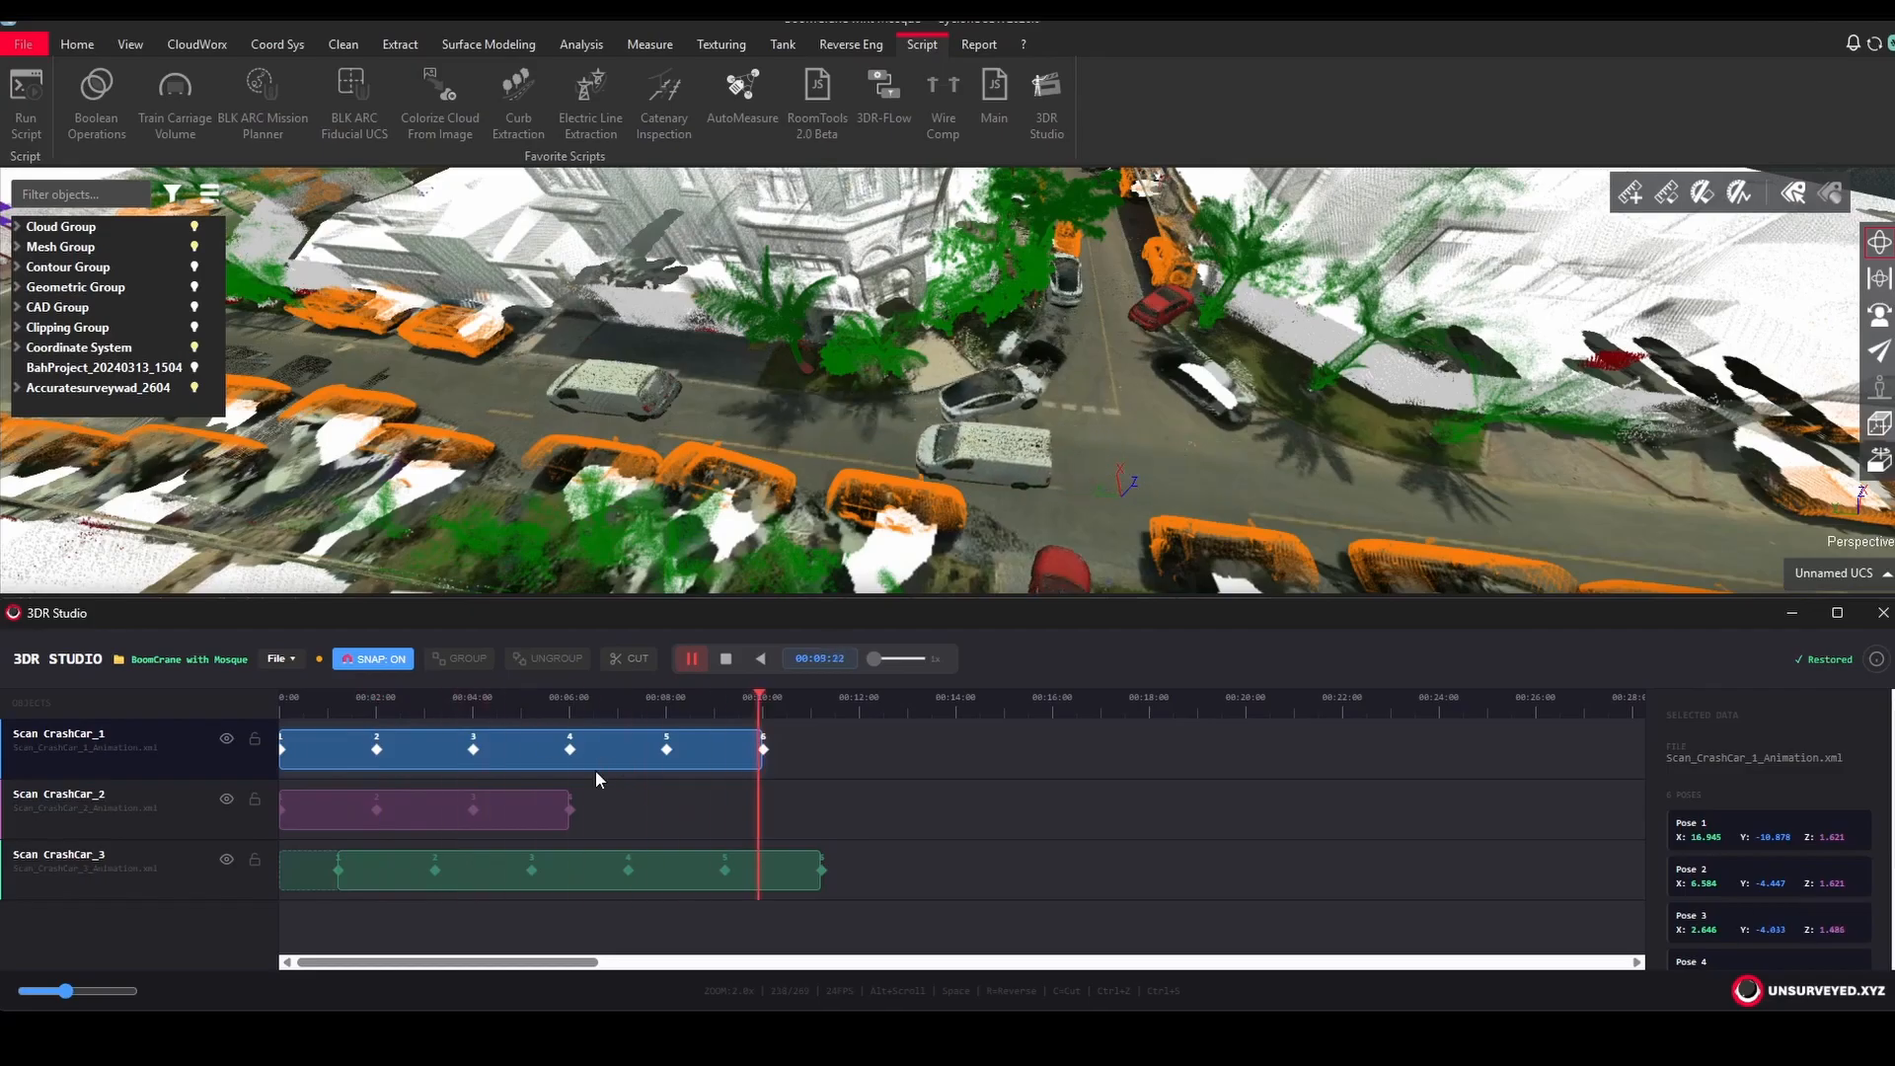
Step: Replay the CrashCar animation from several timeline points and examine the intersection collision from different angles
{"action": "left_click", "coordinate": [691, 658]}
{"action": "left_click_drag", "start_coordinate": [1079, 495], "coordinate": [868, 393]}
{"action": "scroll", "coordinate": [1124, 474], "scroll_direction": "up", "scroll_amount": 3}
{"action": "left_click", "coordinate": [592, 705]}
{"action": "key", "text": "space"}
{"action": "middle_click_drag", "start_coordinate": [1194, 538], "coordinate": [931, 364]}
{"action": "scroll", "coordinate": [930, 364], "scroll_direction": "down", "scroll_amount": 3}
{"action": "left_click", "coordinate": [571, 709]}
{"action": "key", "text": "space"}
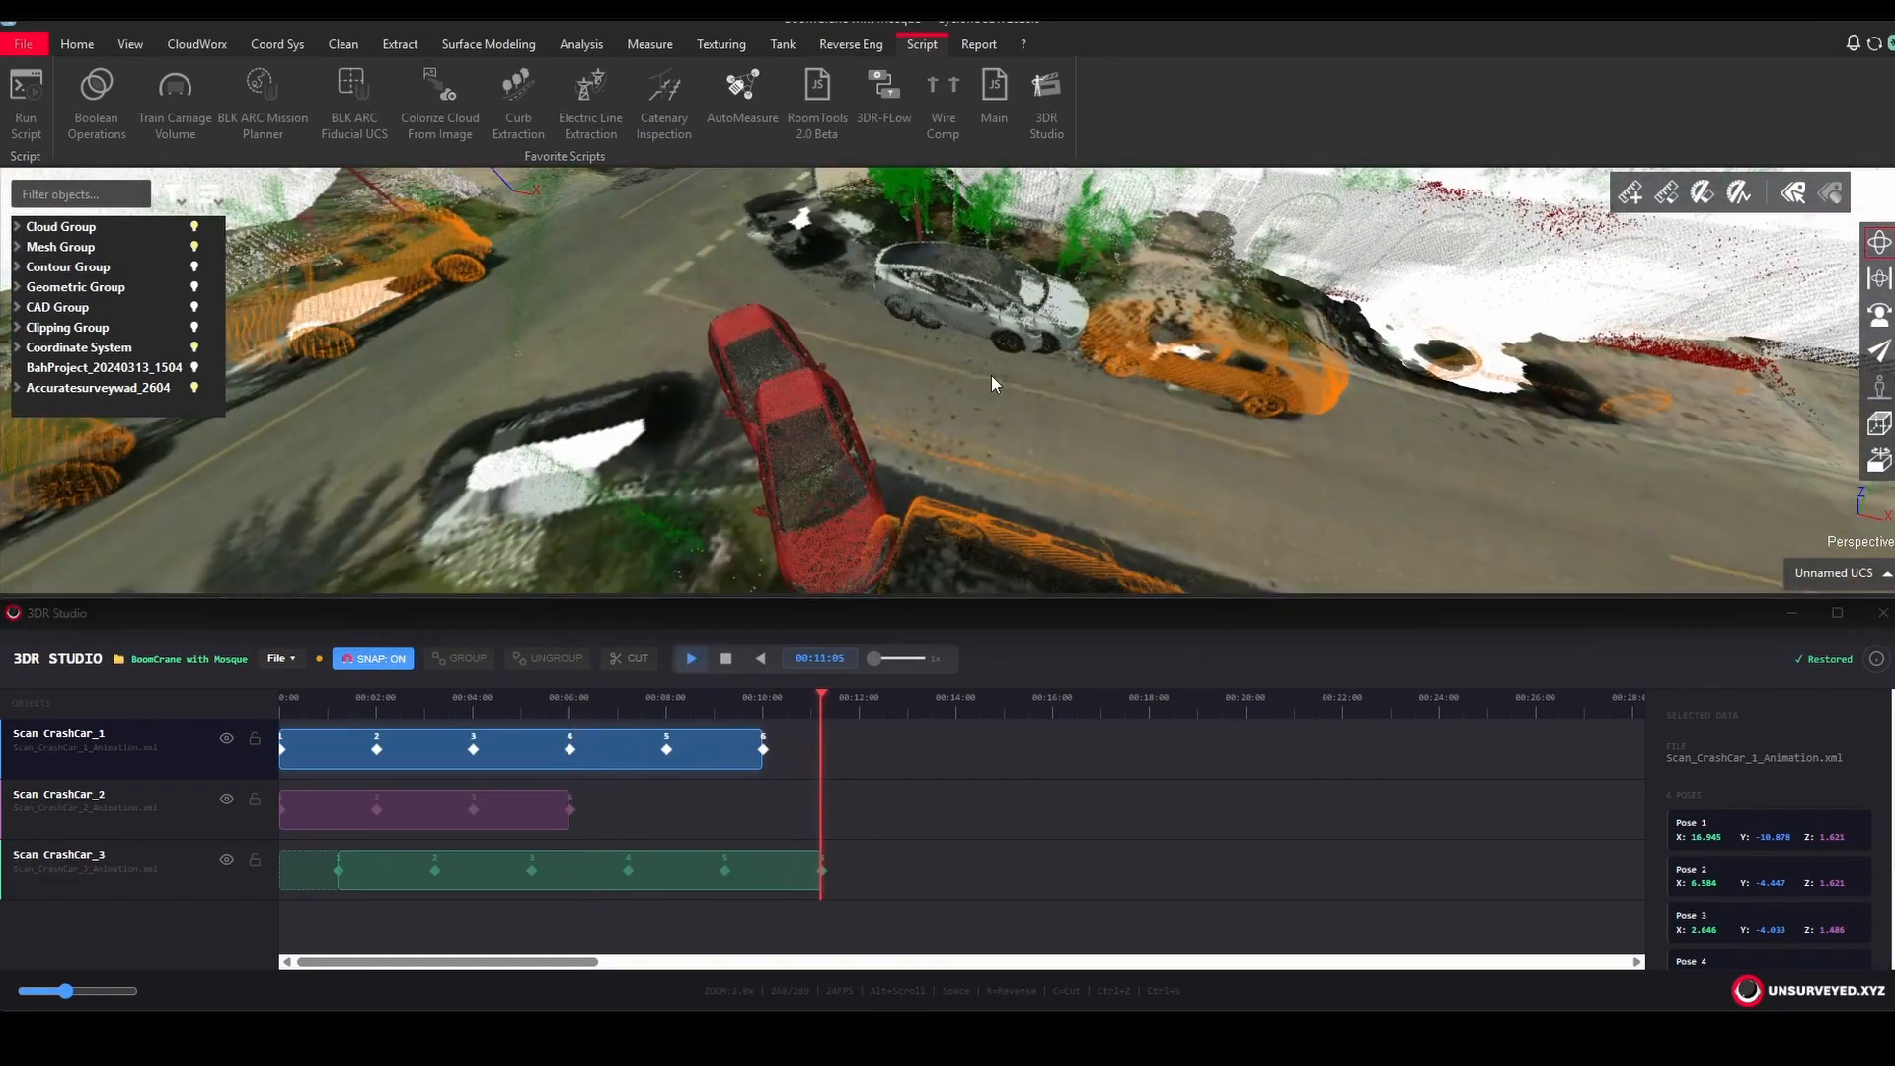
{"action": "left_click_drag", "start_coordinate": [991, 375], "coordinate": [938, 400]}
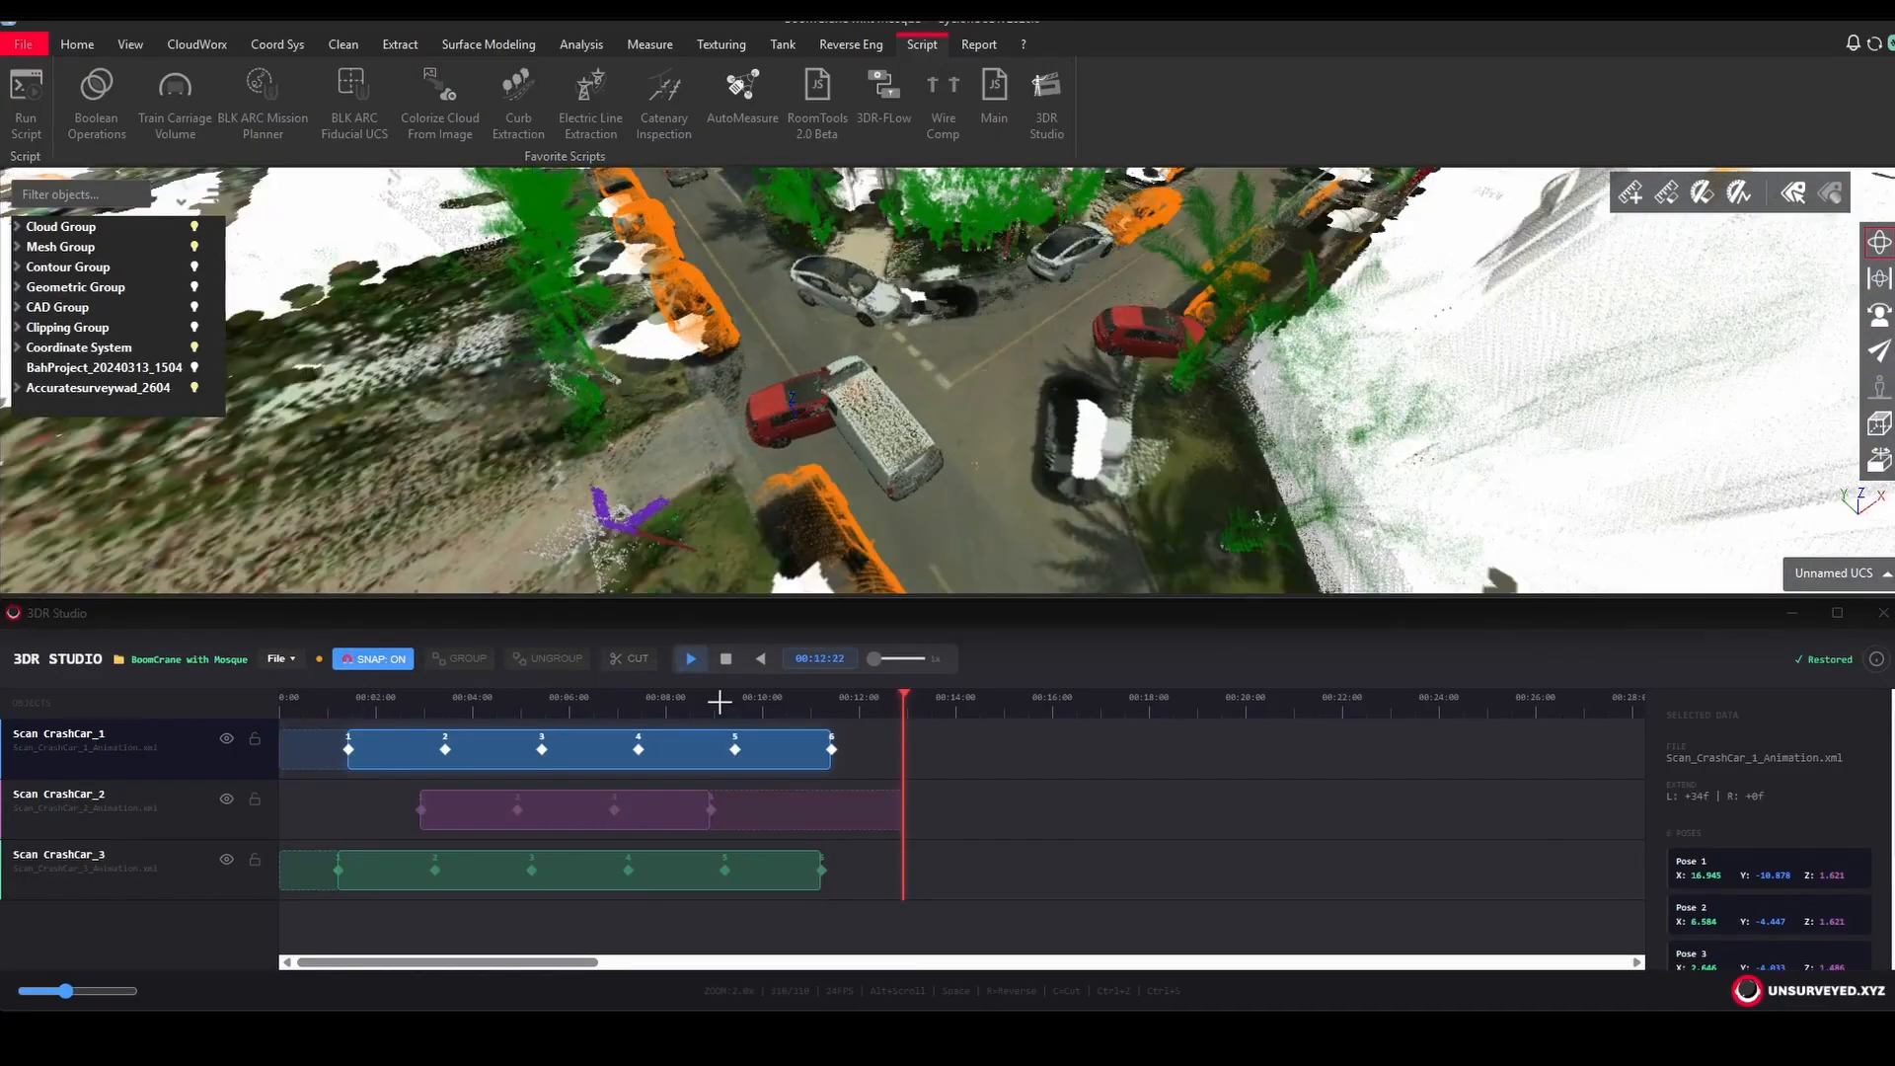
{"action": "left_click", "coordinate": [563, 705]}
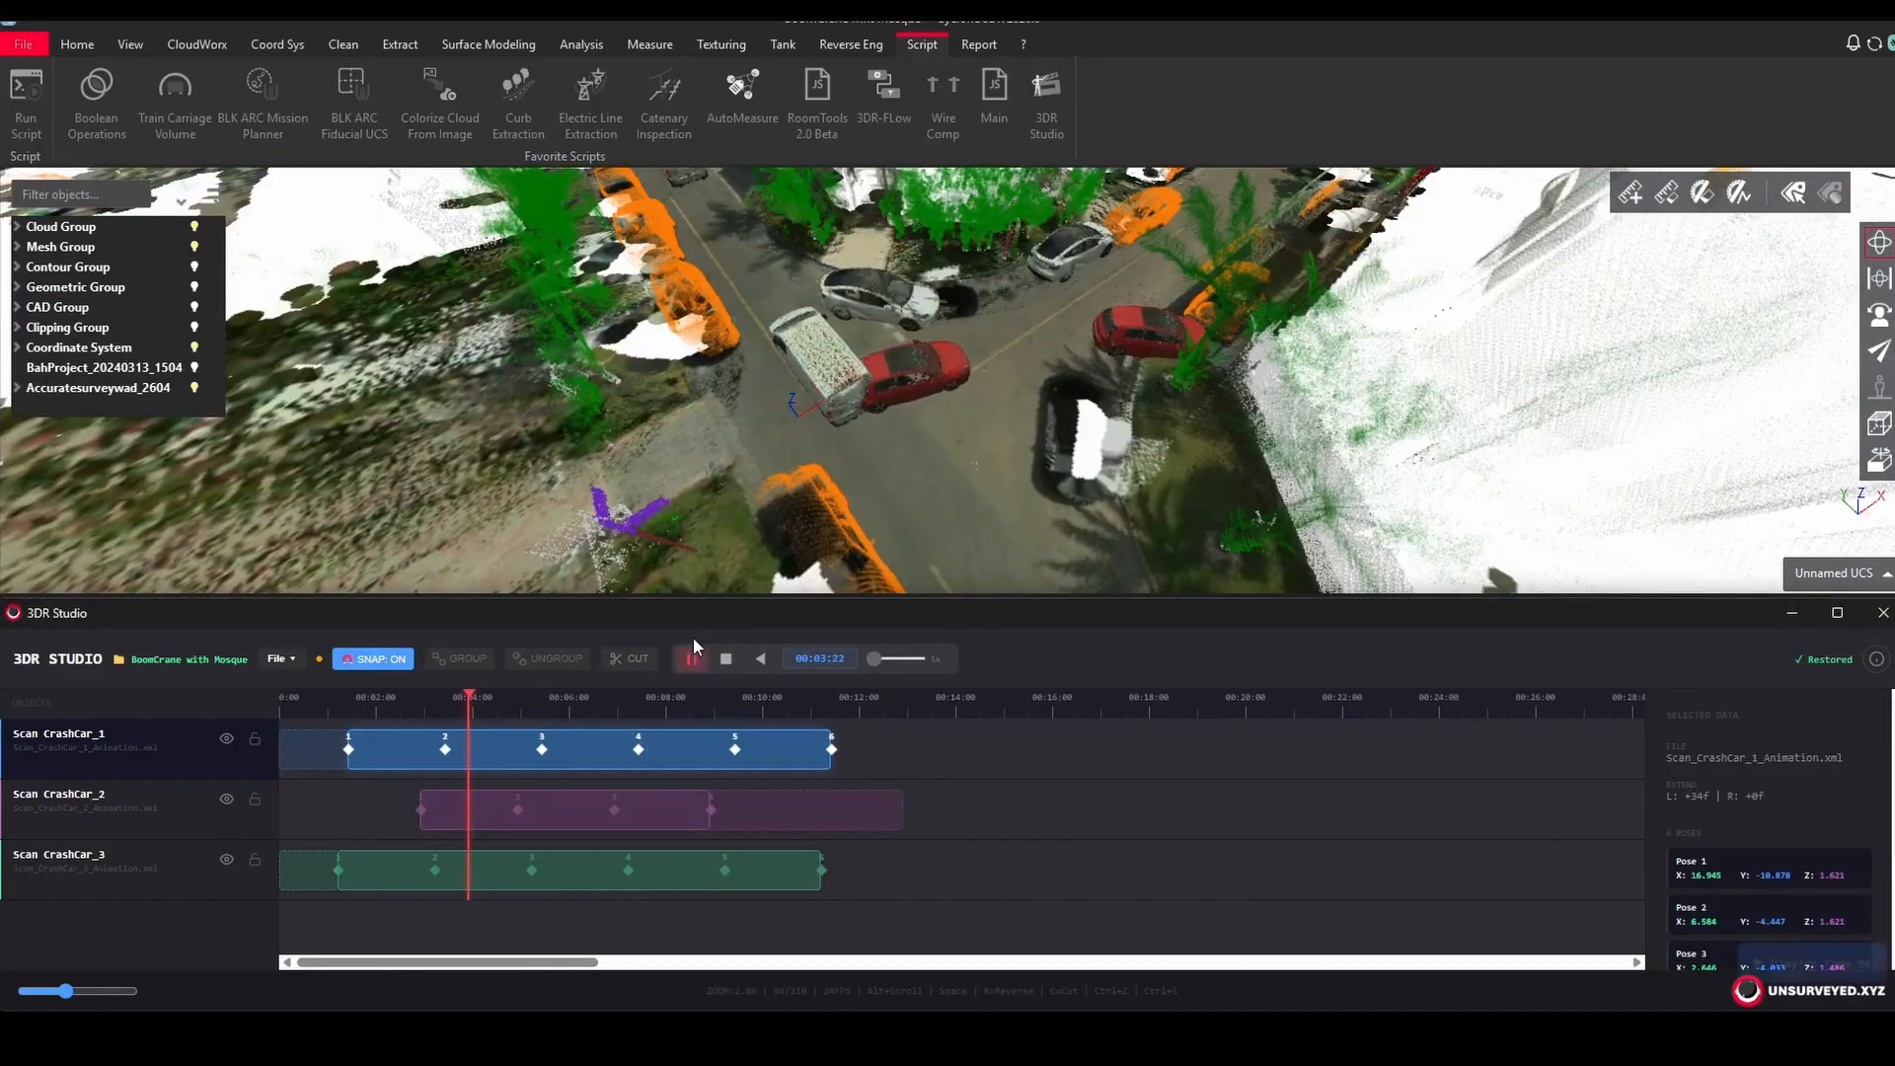
{"action": "left_click", "coordinate": [690, 658]}
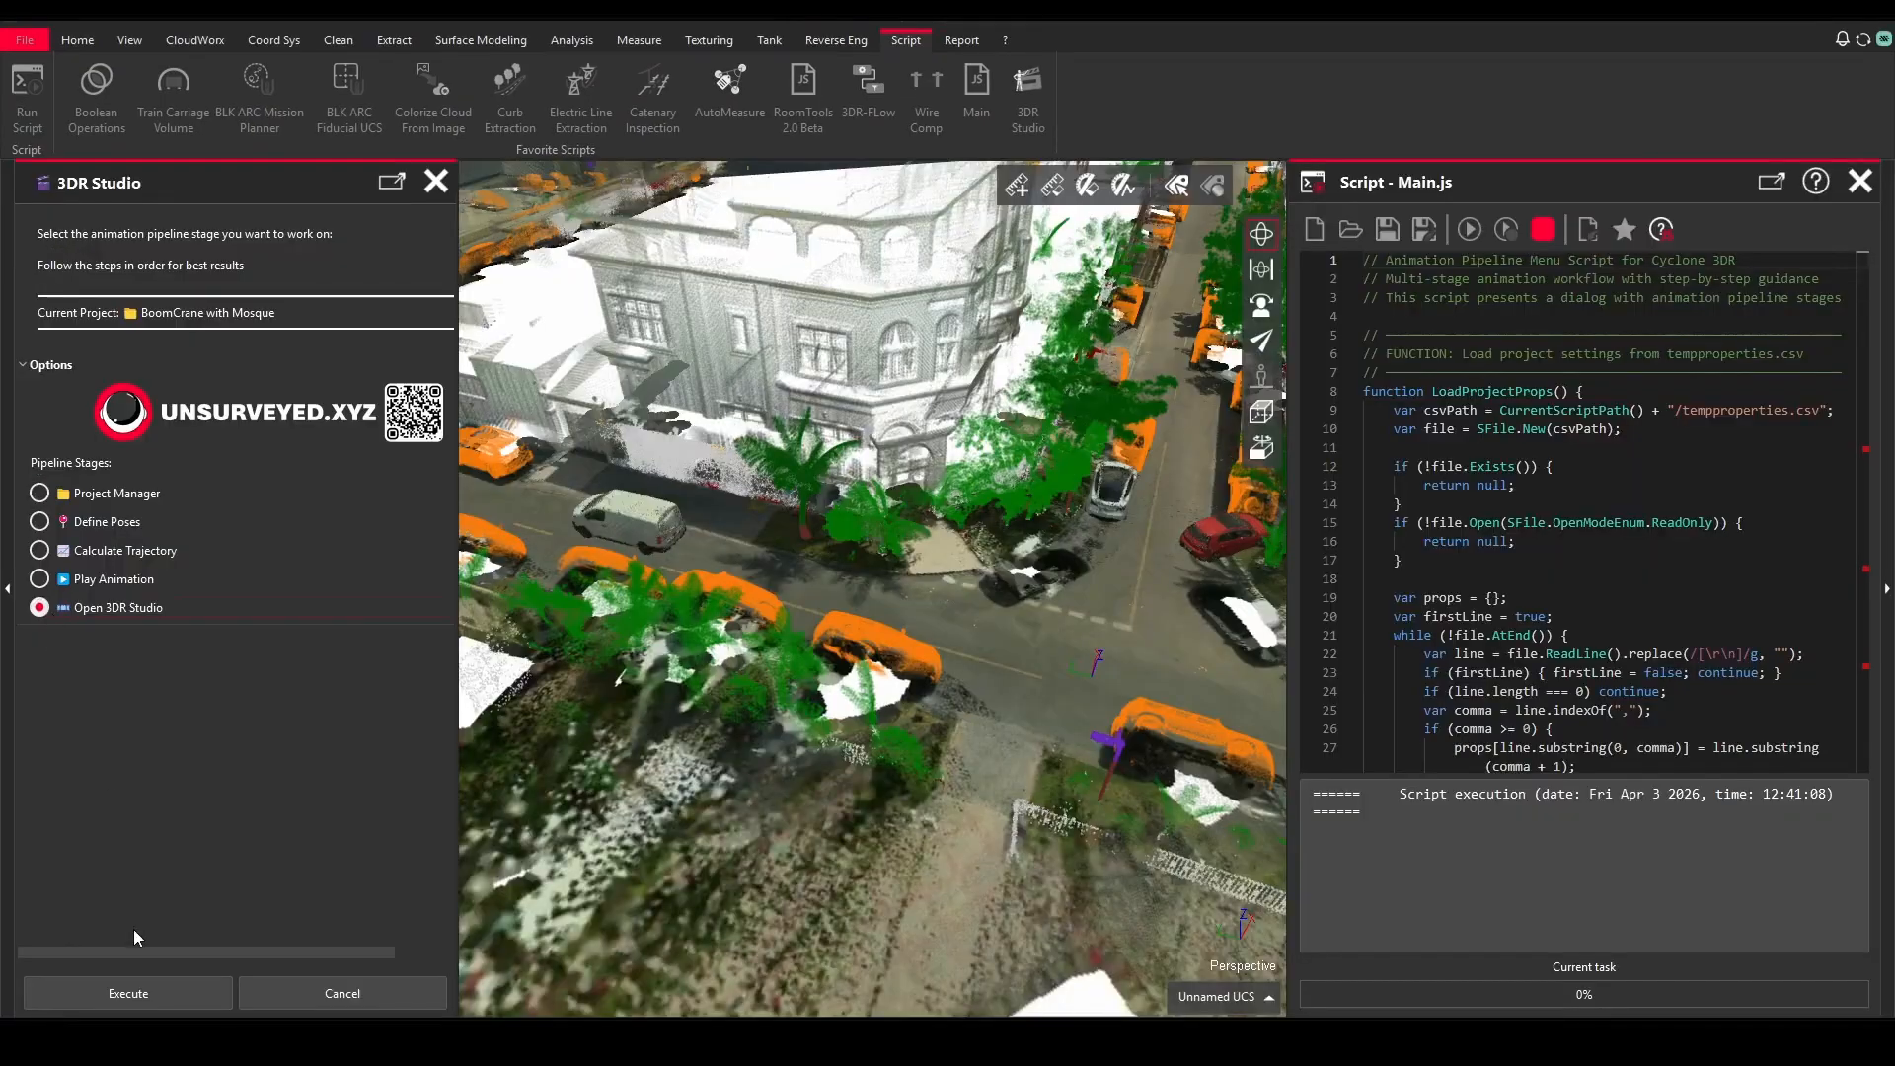
Step: Execute the Open 3DR Studio stage for the BoomCrane with Mosque project and arrange its timeline window below the 3D view
{"action": "left_click", "coordinate": [146, 991]}
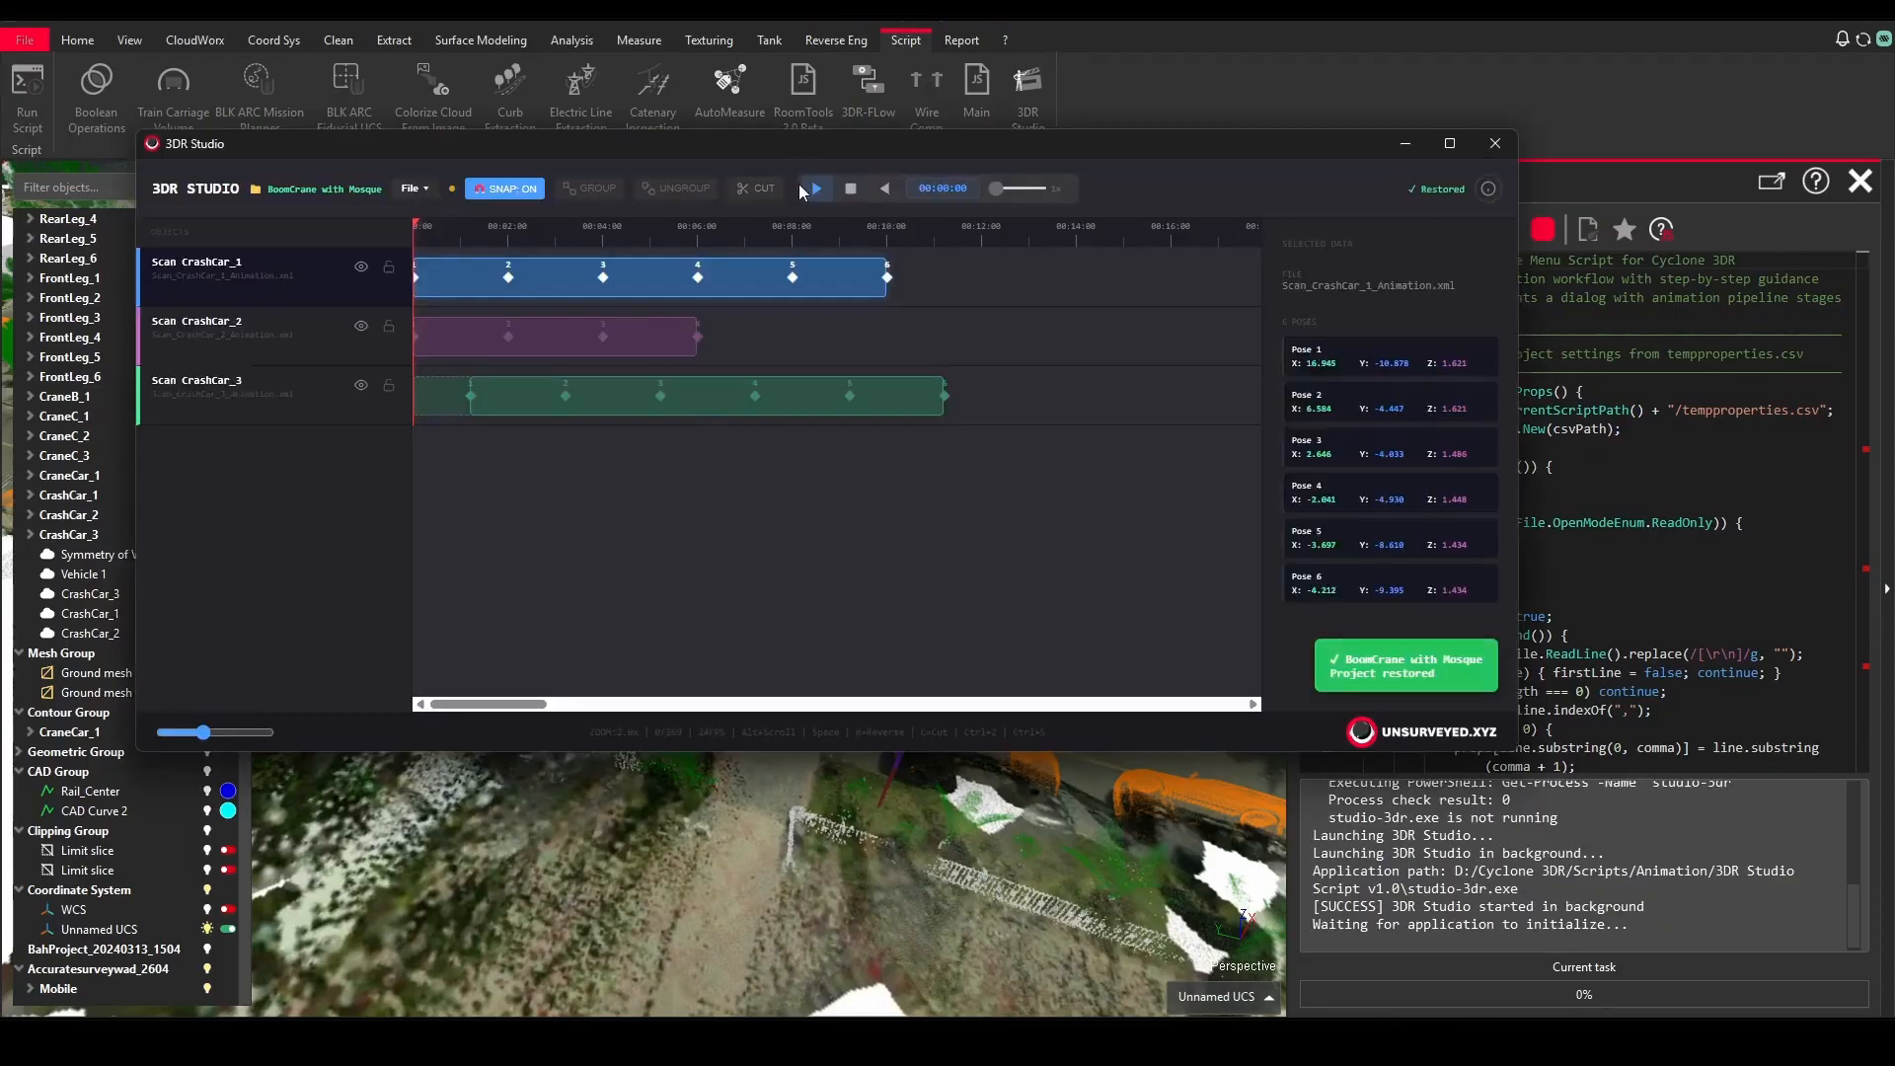
{"action": "left_click_drag", "start_coordinate": [801, 150], "coordinate": [797, 486]}
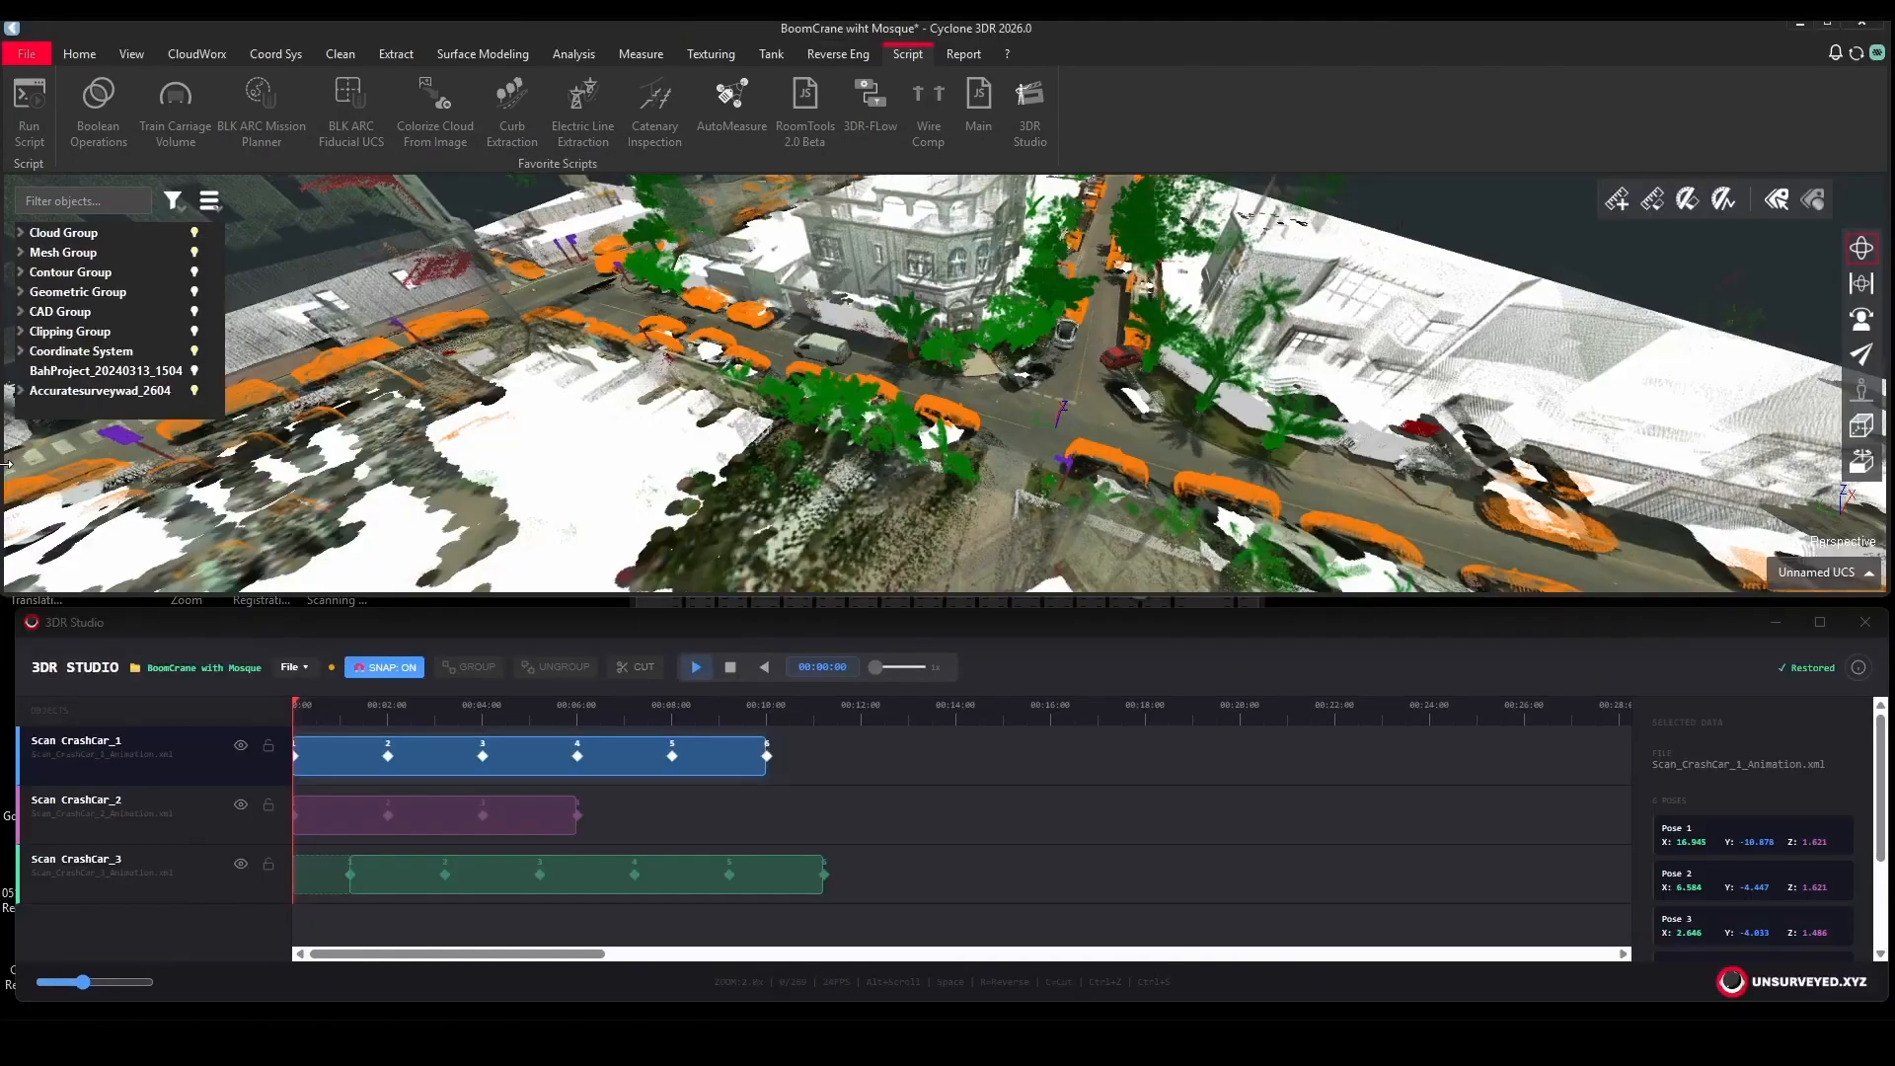
{"action": "left_click_drag", "start_coordinate": [4, 464], "coordinate": [15, 464]}
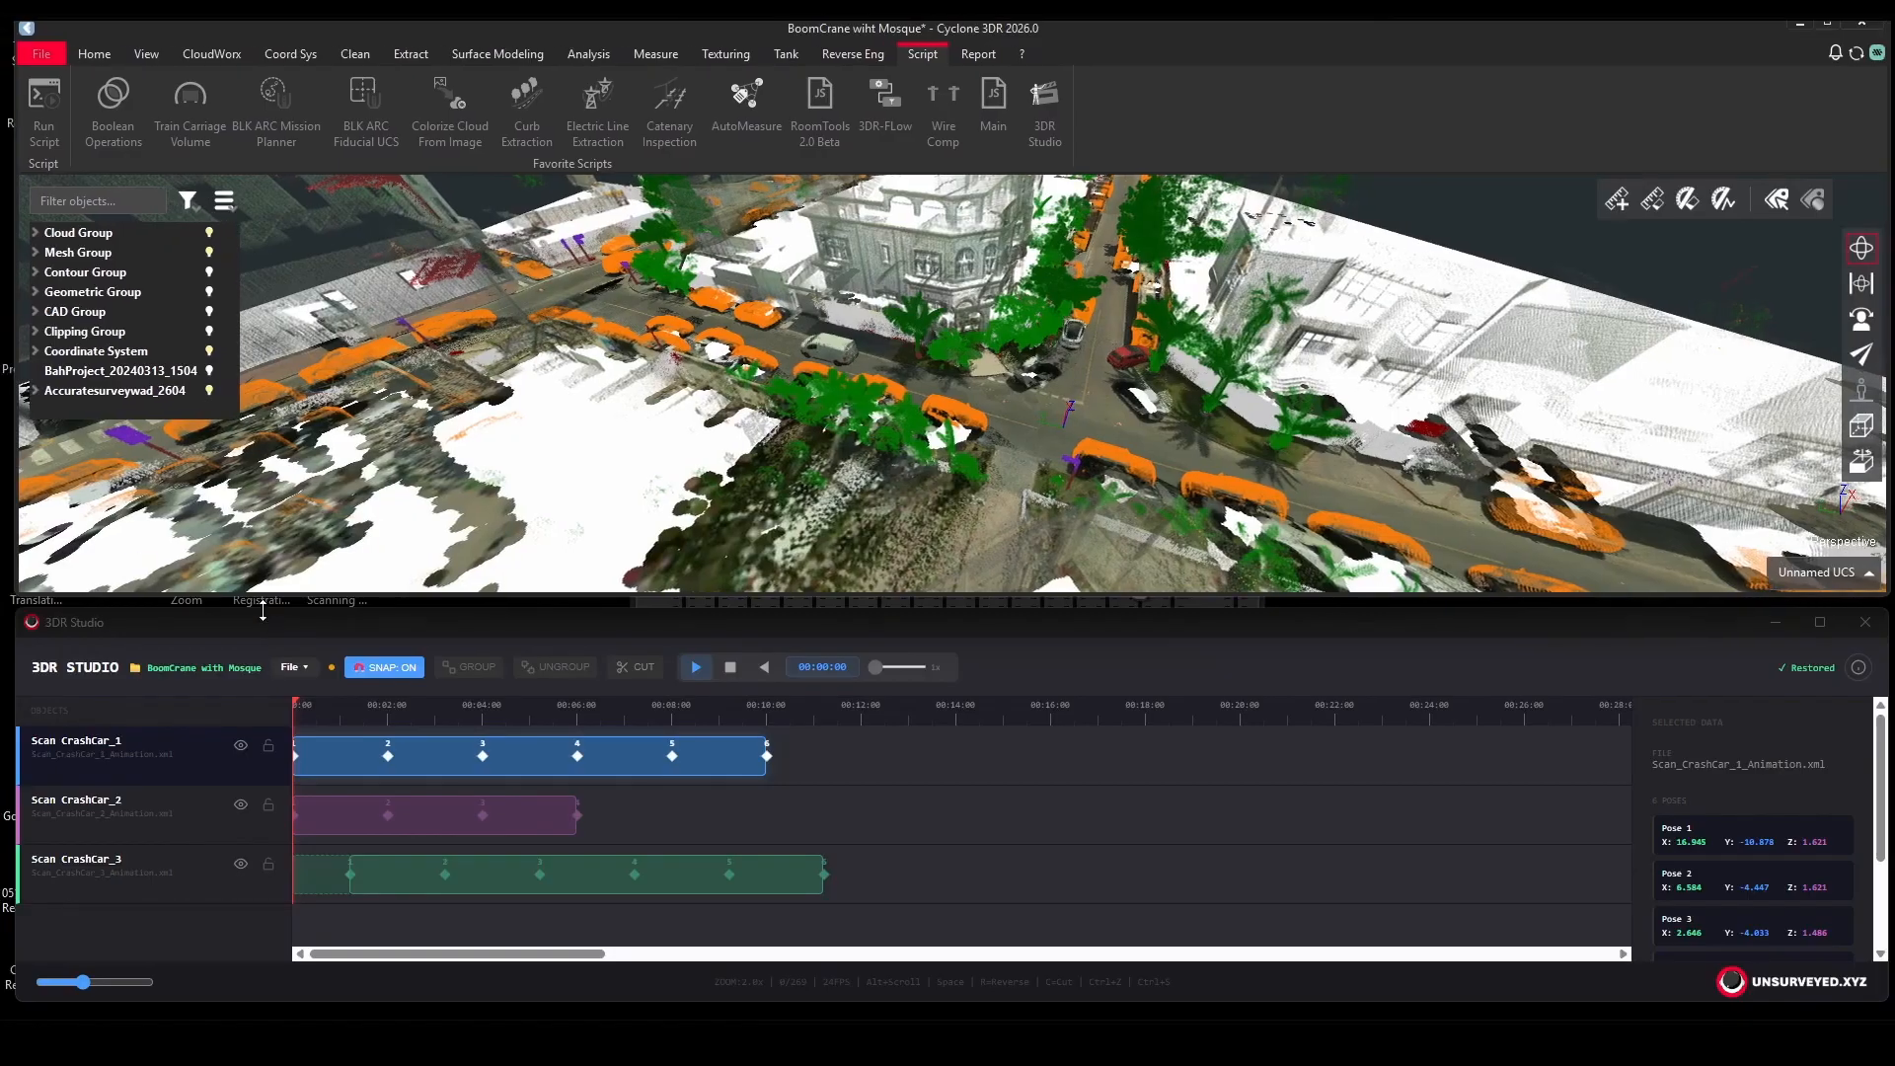
{"action": "left_click_drag", "start_coordinate": [262, 611], "coordinate": [264, 599]}
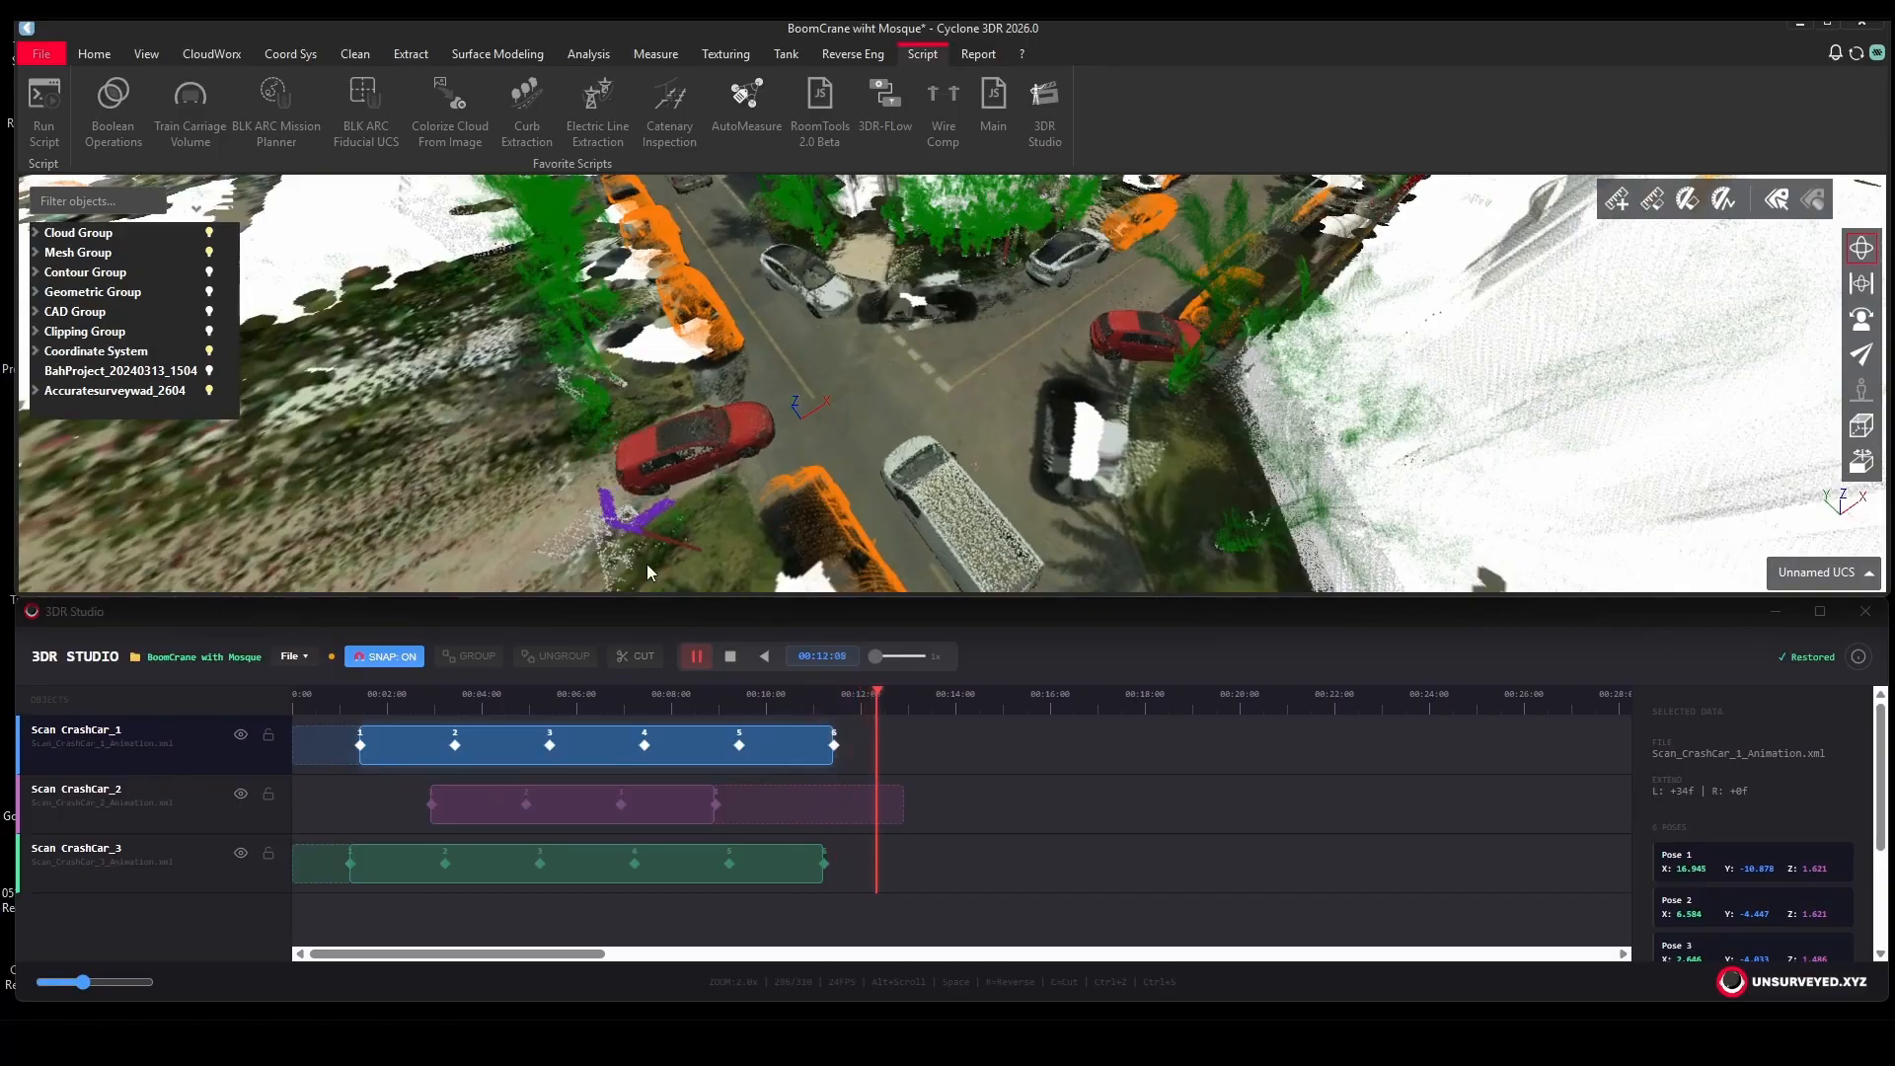
Step: Shift the Scan CrashCar_3 clip about 2 seconds later on the timeline and replay the animation
{"action": "left_click", "coordinate": [696, 655]}
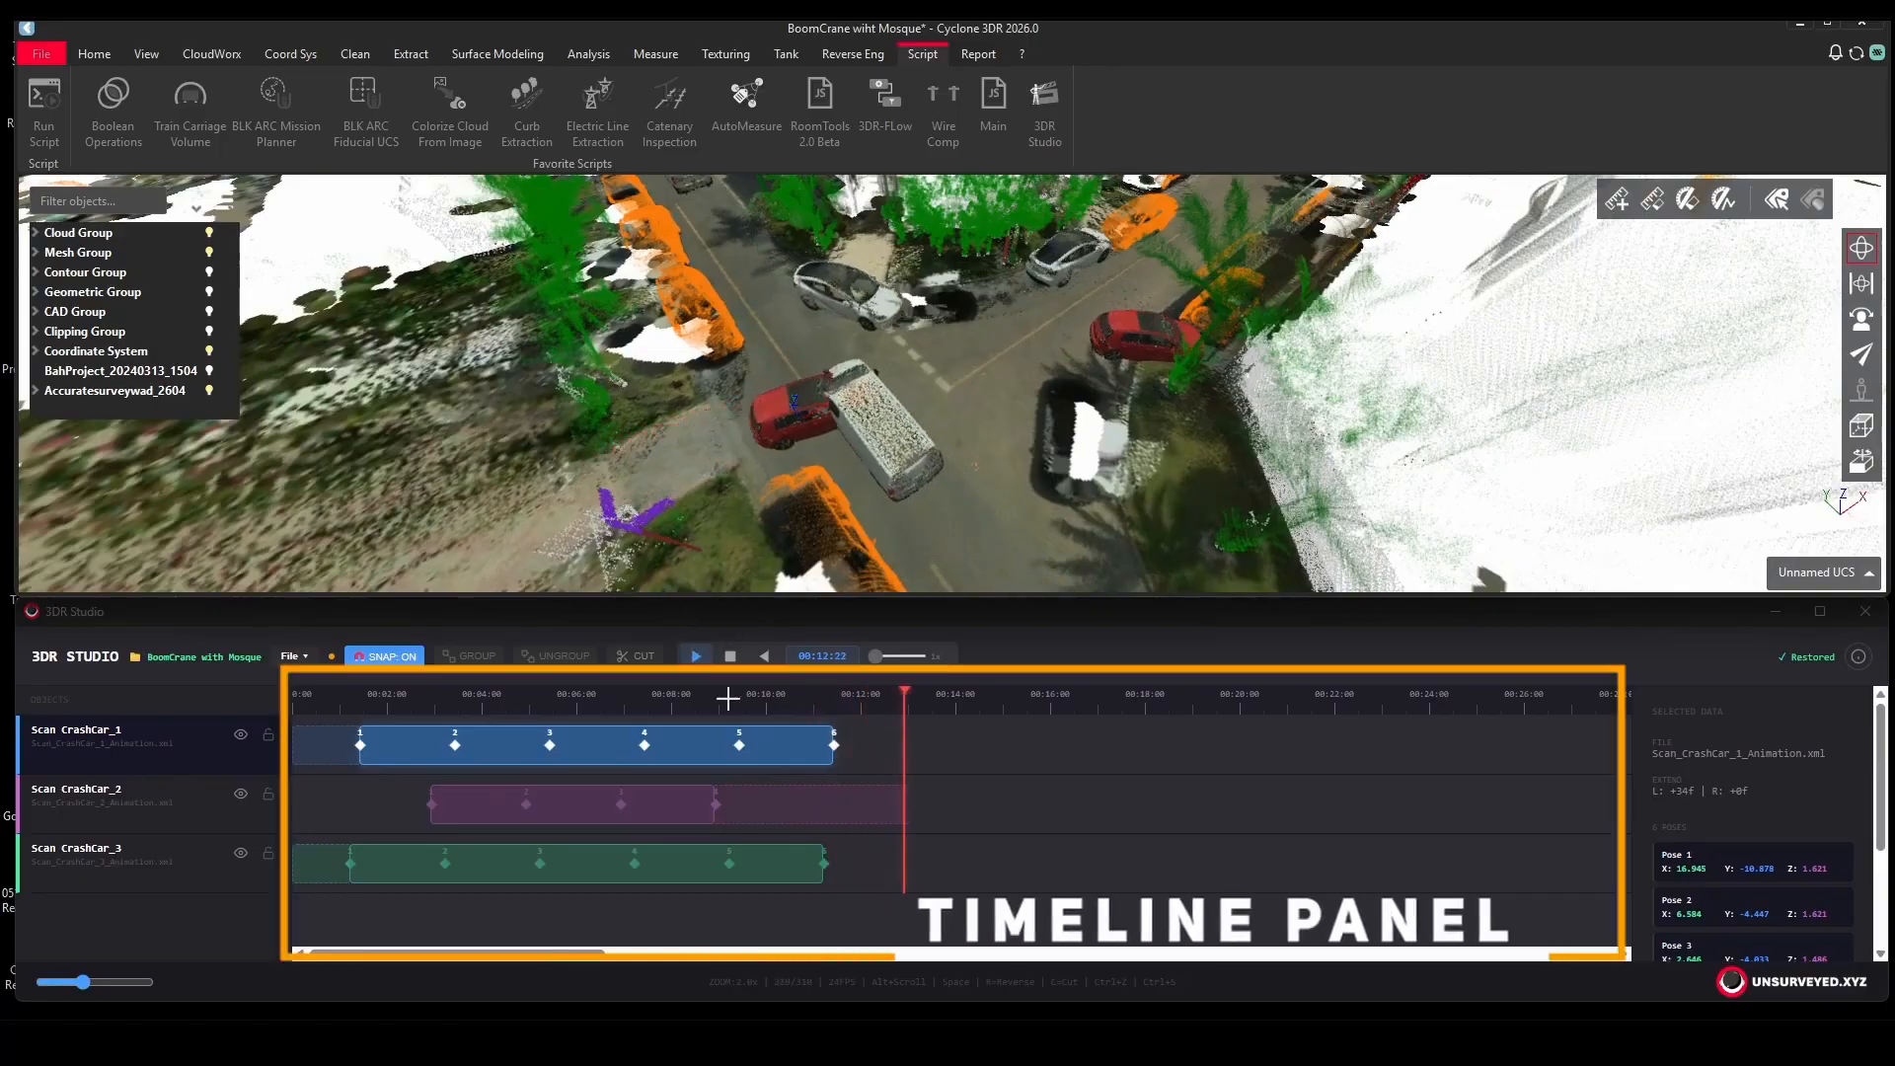
{"action": "left_click", "coordinate": [600, 699]}
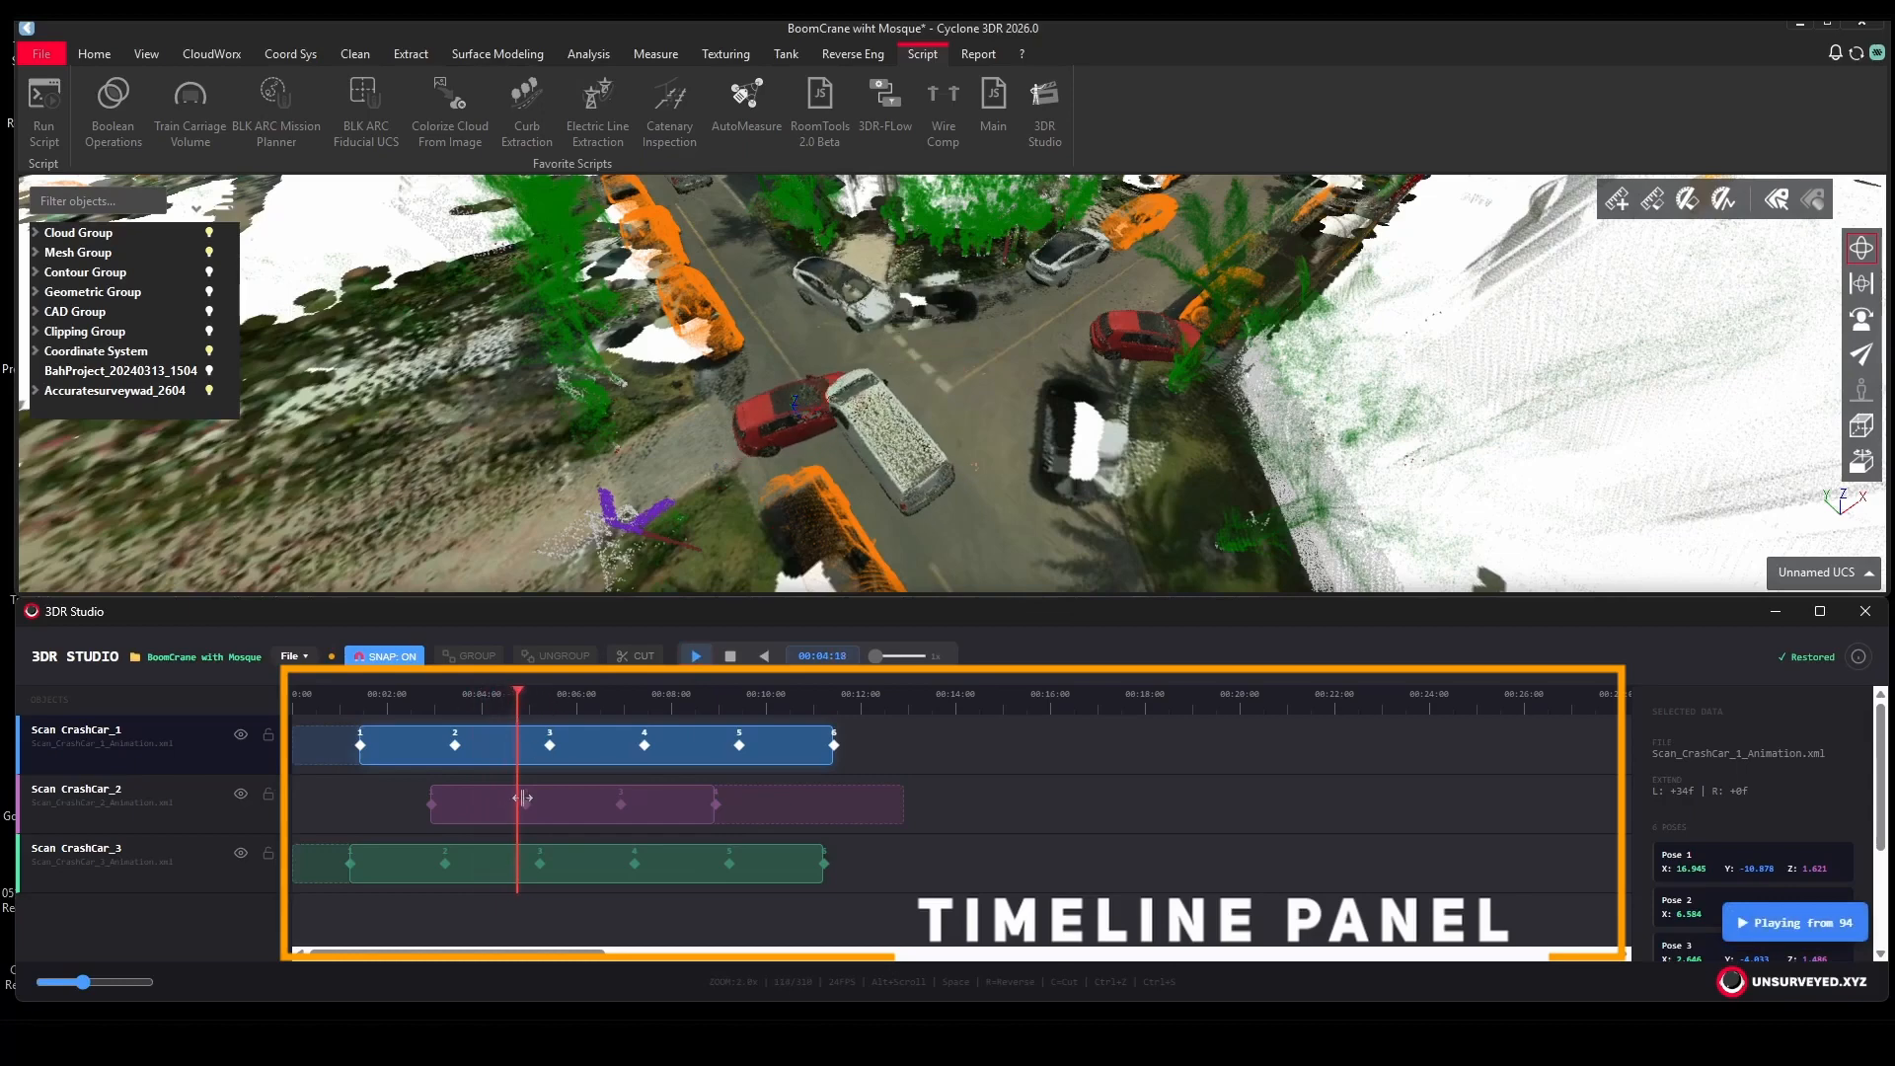
{"action": "left_click", "coordinate": [416, 863]}
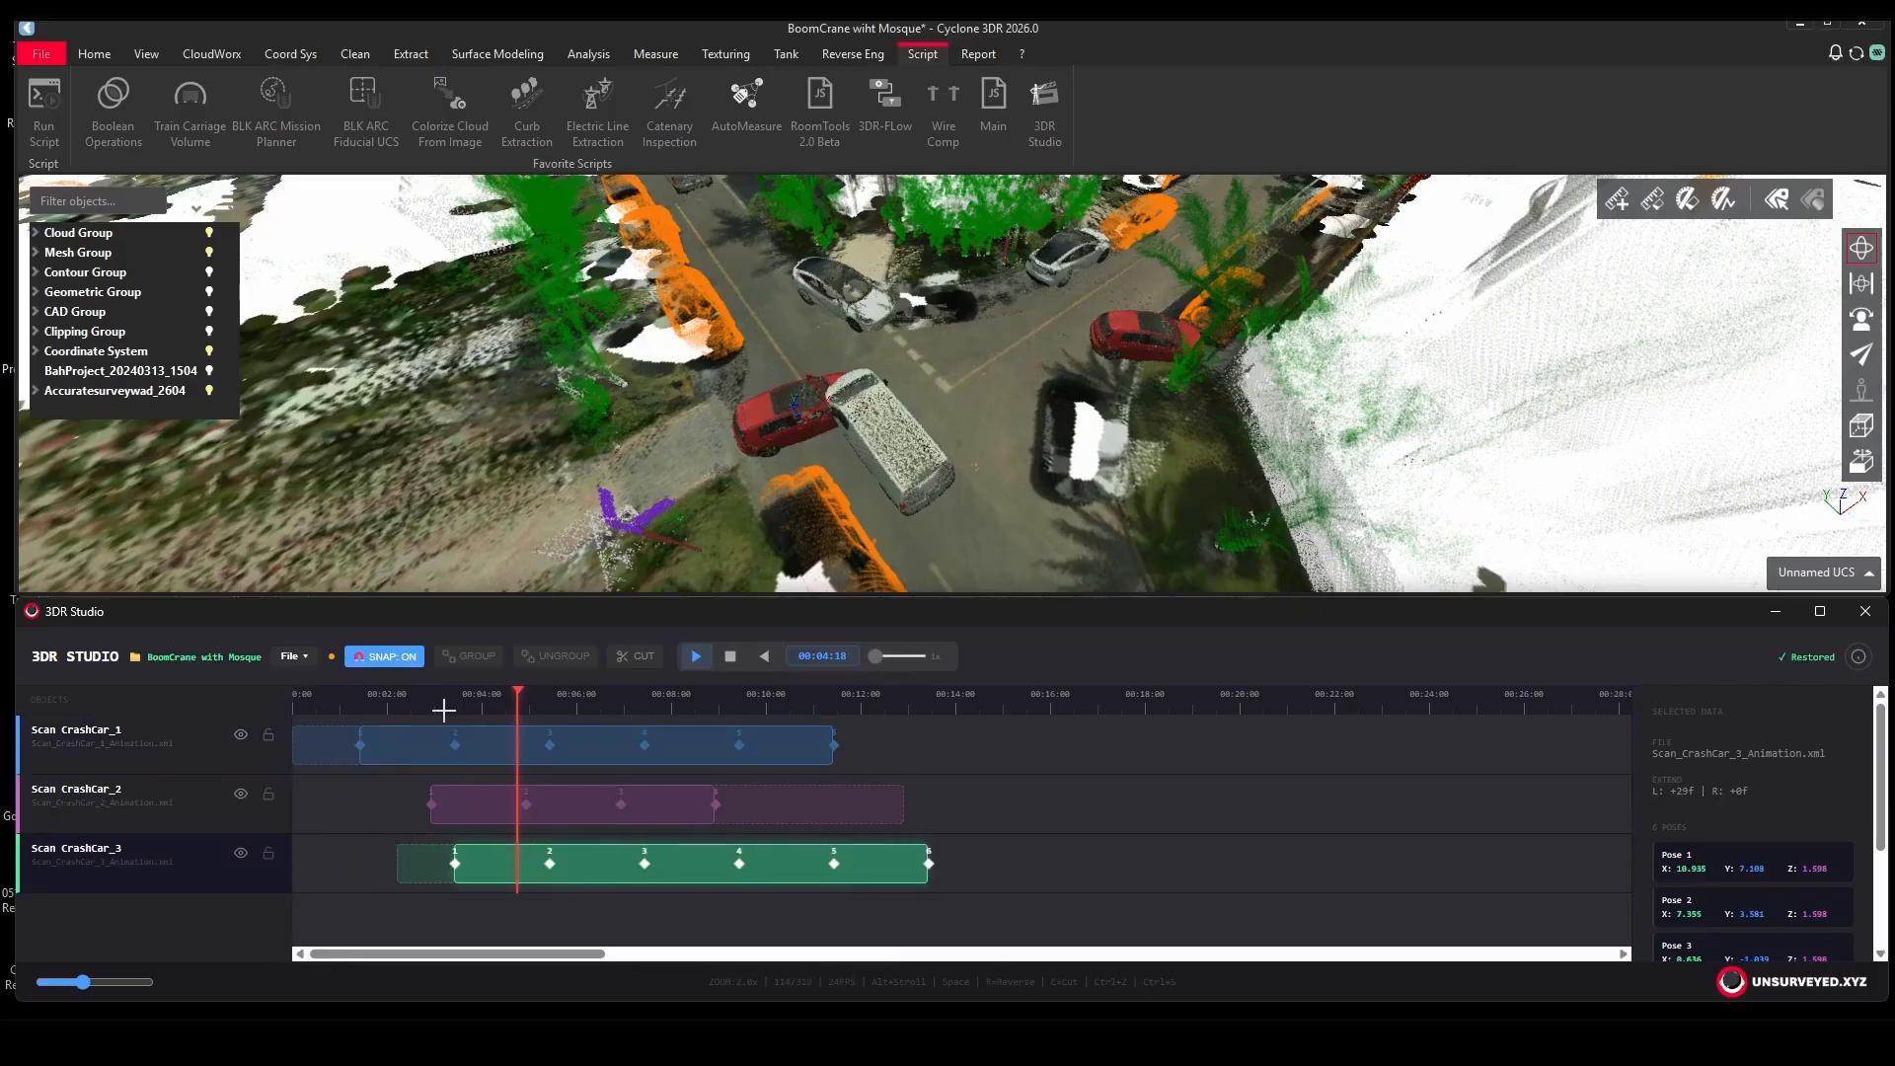
{"action": "key", "text": "space"}
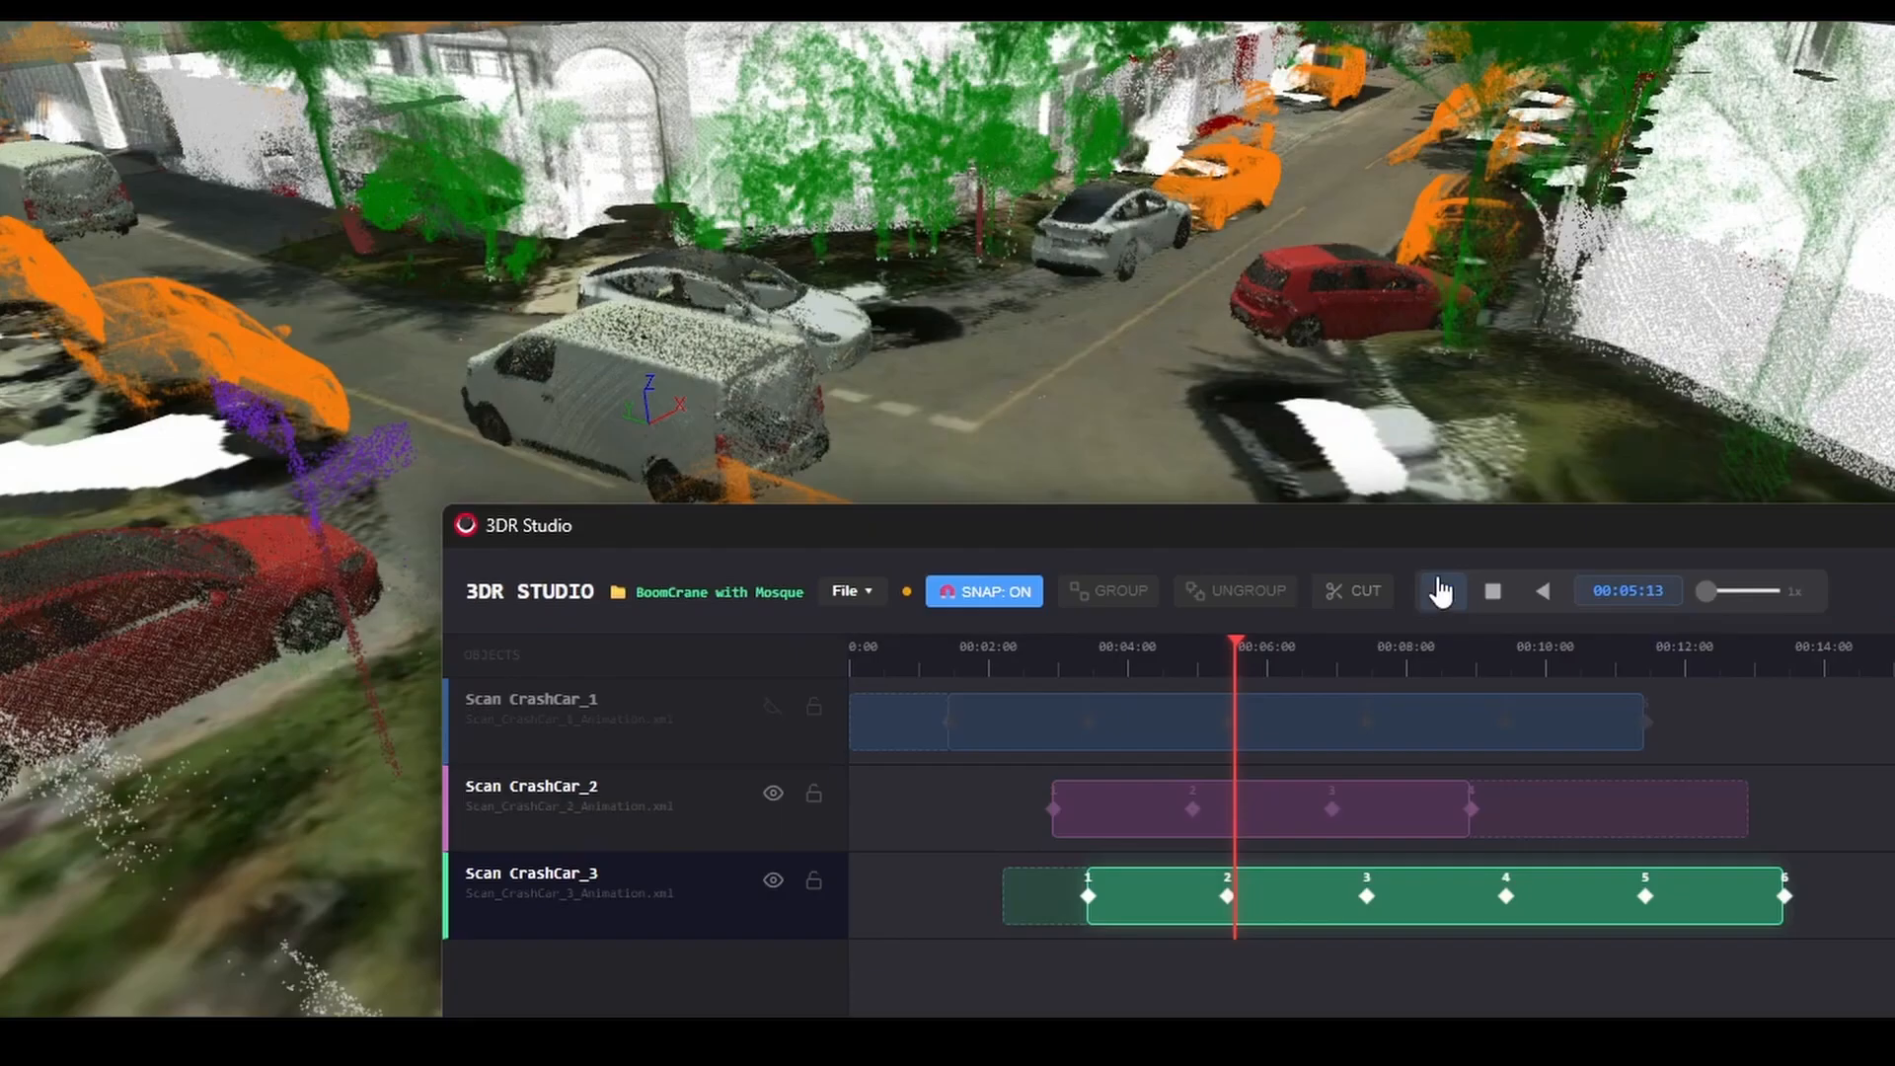
Step: Play the animation with Scan CrashCar_1 and Scan CrashCar_2 hidden, and inspect the pose data of the Scan CrashCar_2 clip
{"action": "left_click", "coordinate": [1445, 589]}
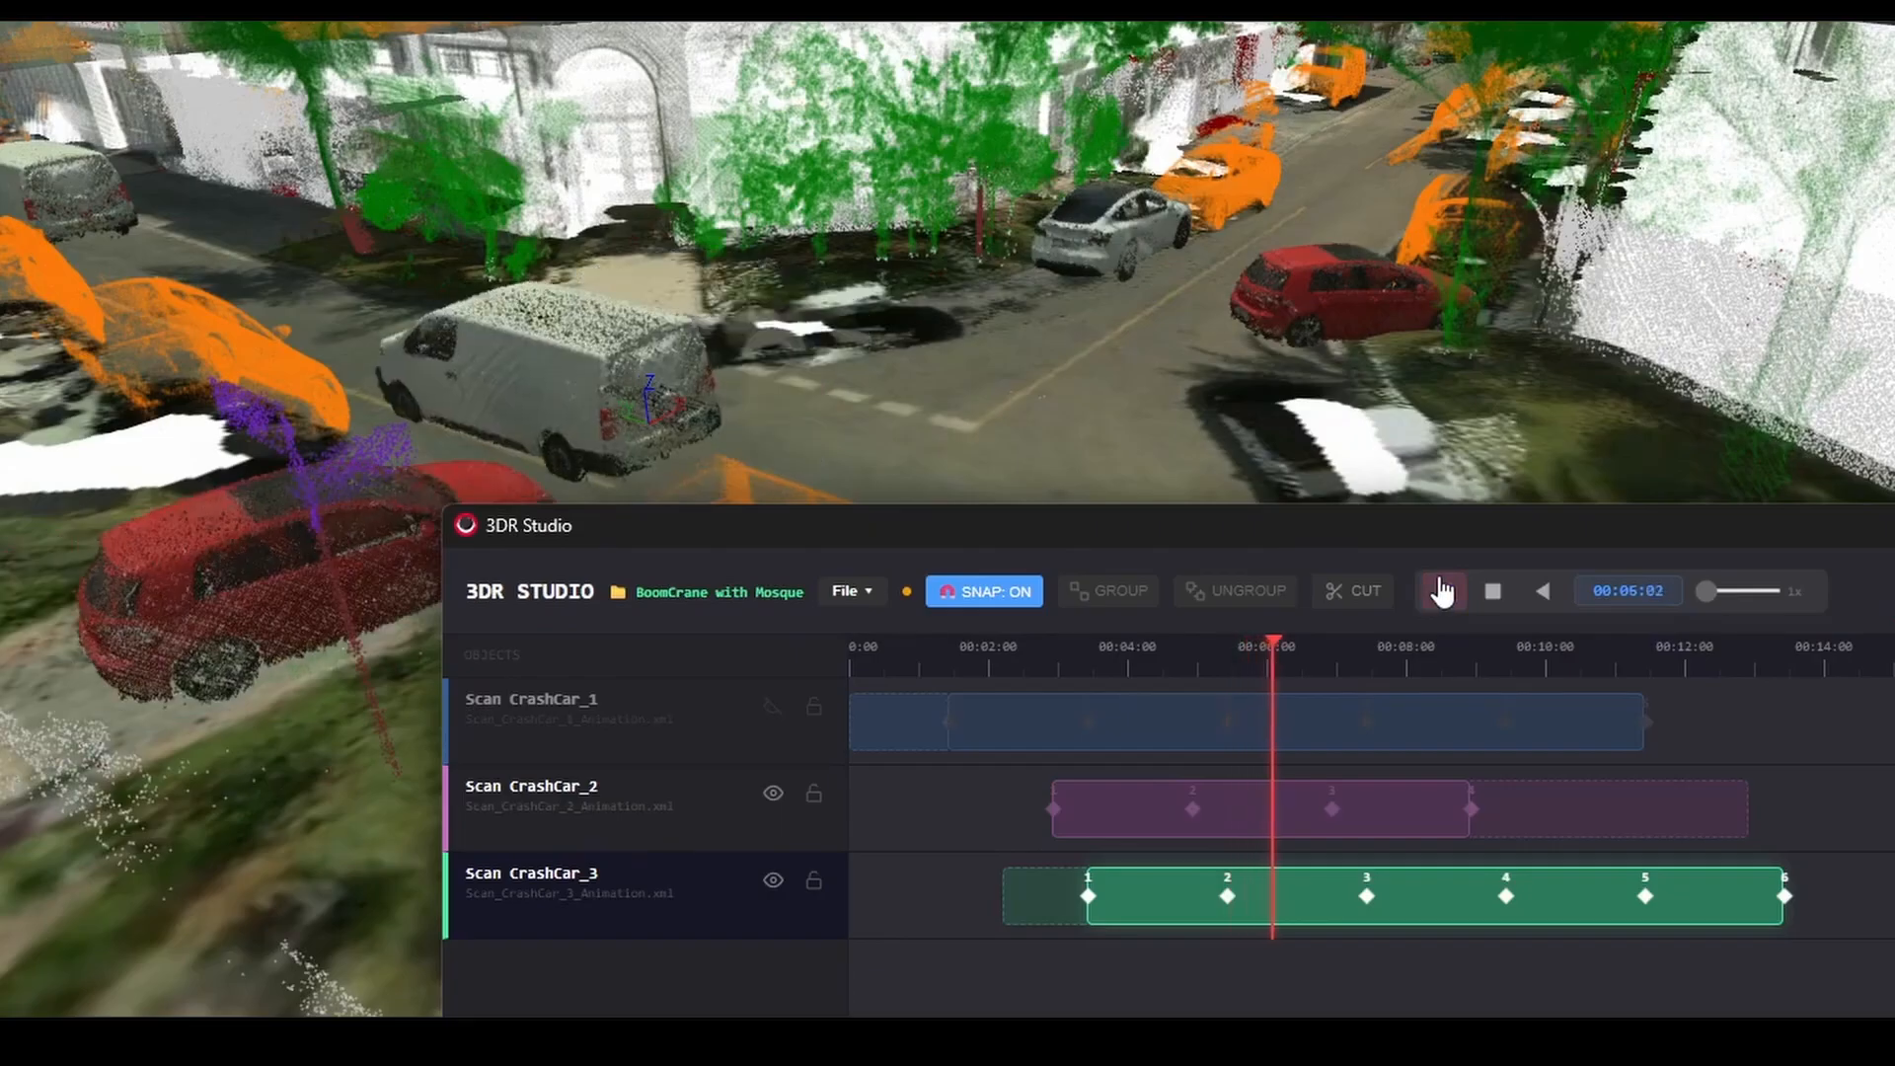
{"action": "left_click", "coordinate": [1446, 590]}
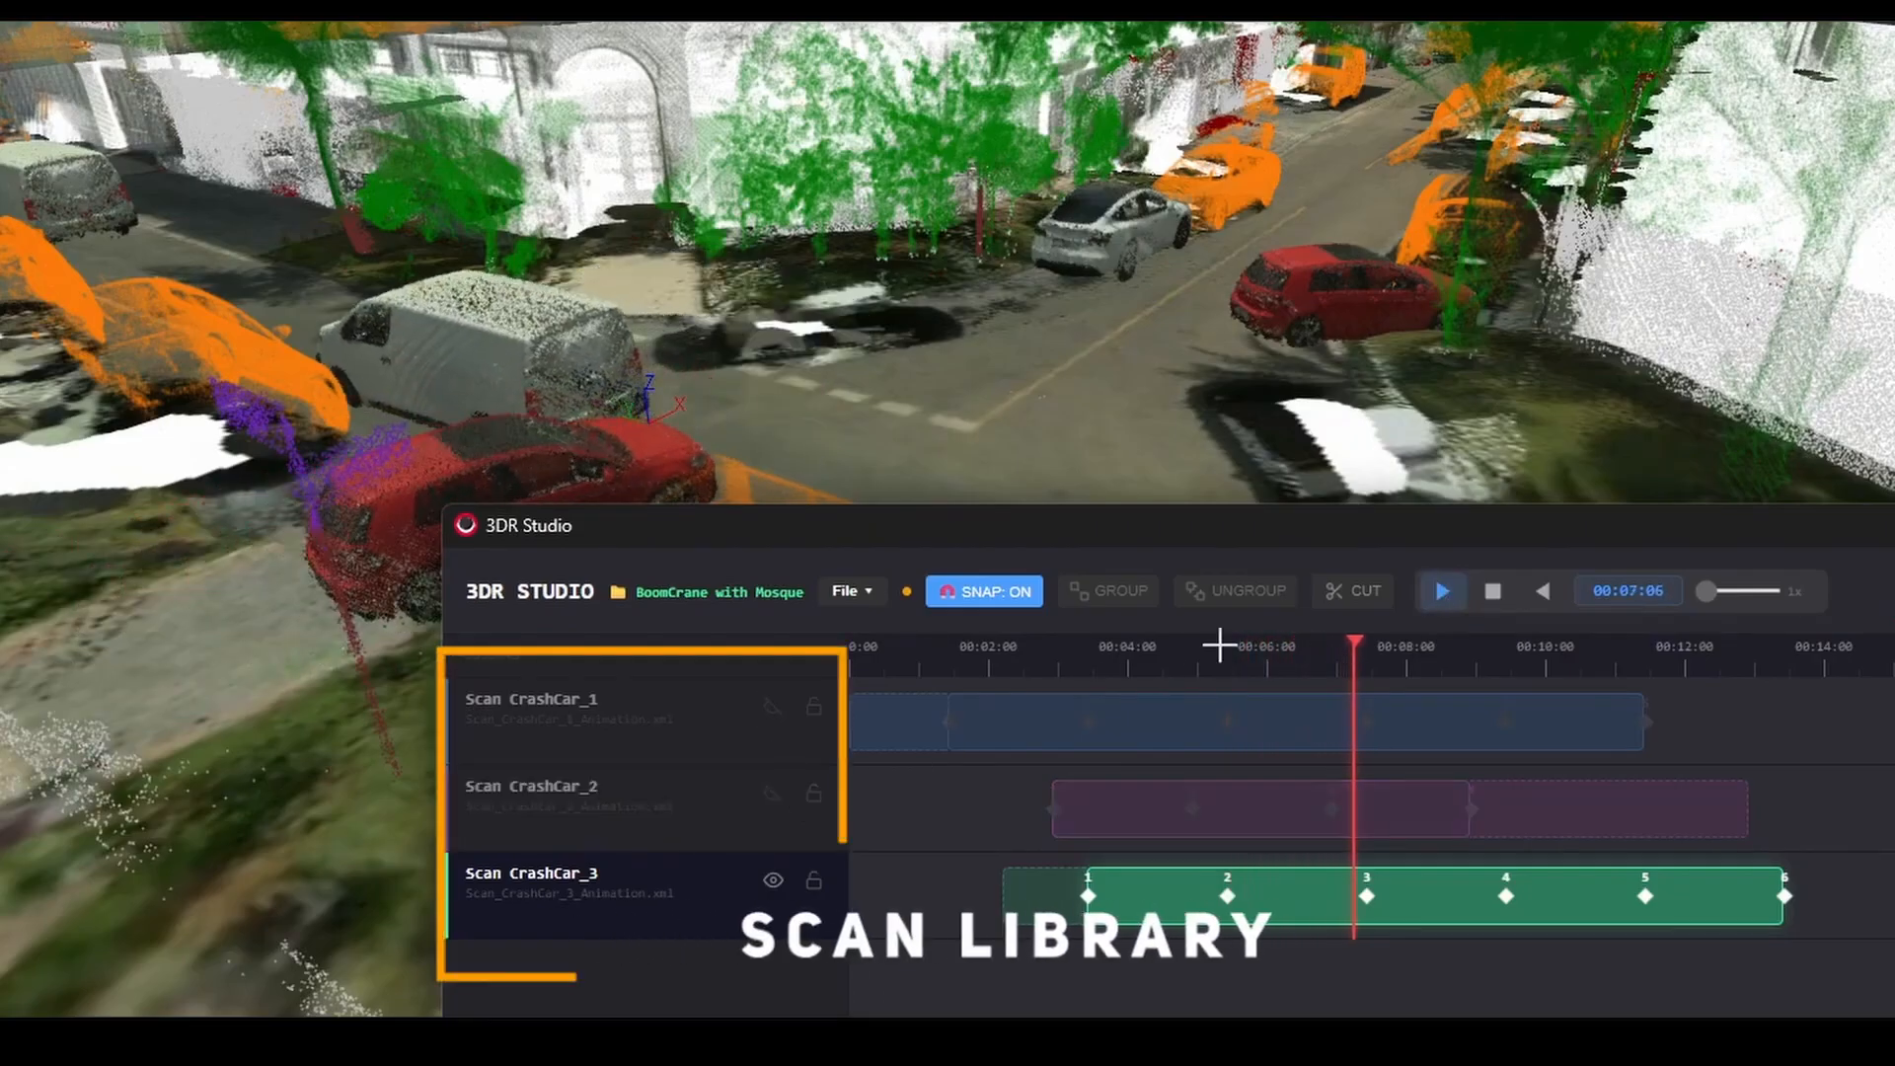
{"action": "left_click", "coordinate": [1442, 590]}
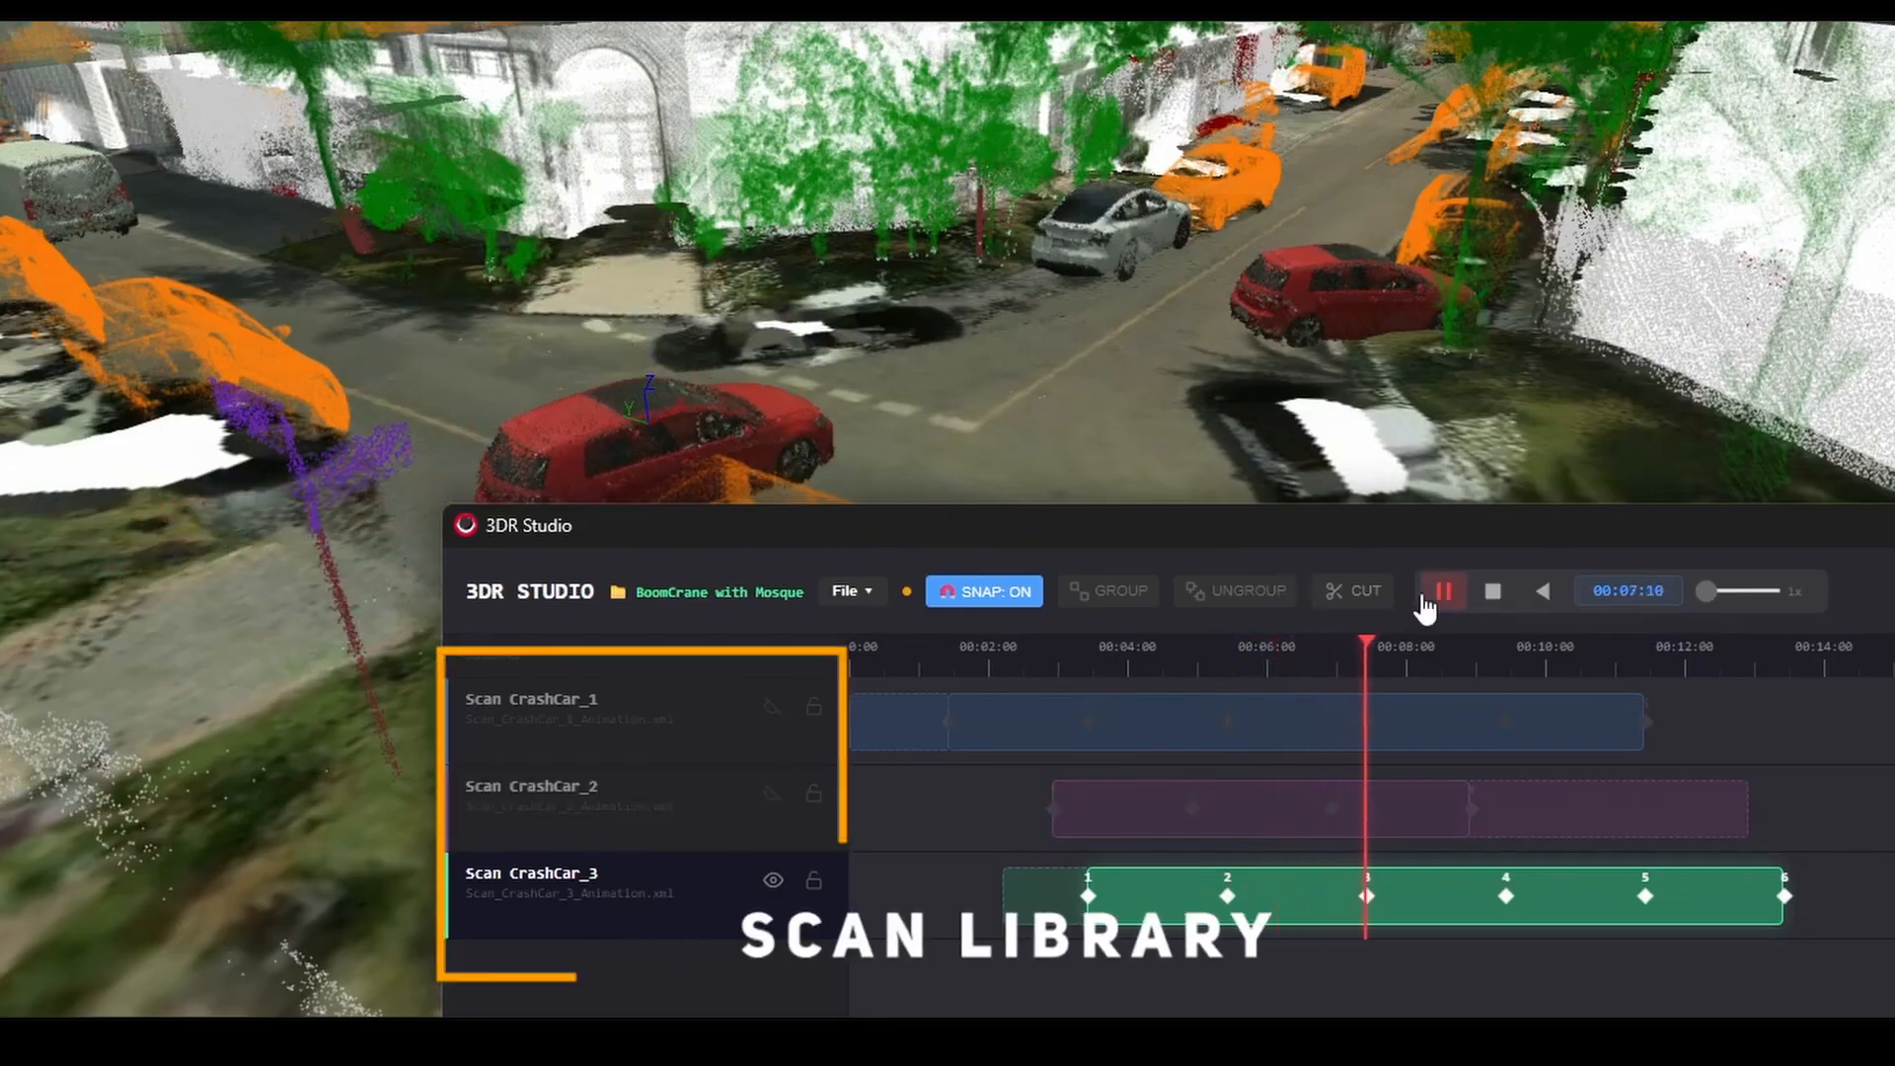
{"action": "left_click", "coordinate": [1442, 592]}
{"action": "left_click", "coordinate": [1444, 591]}
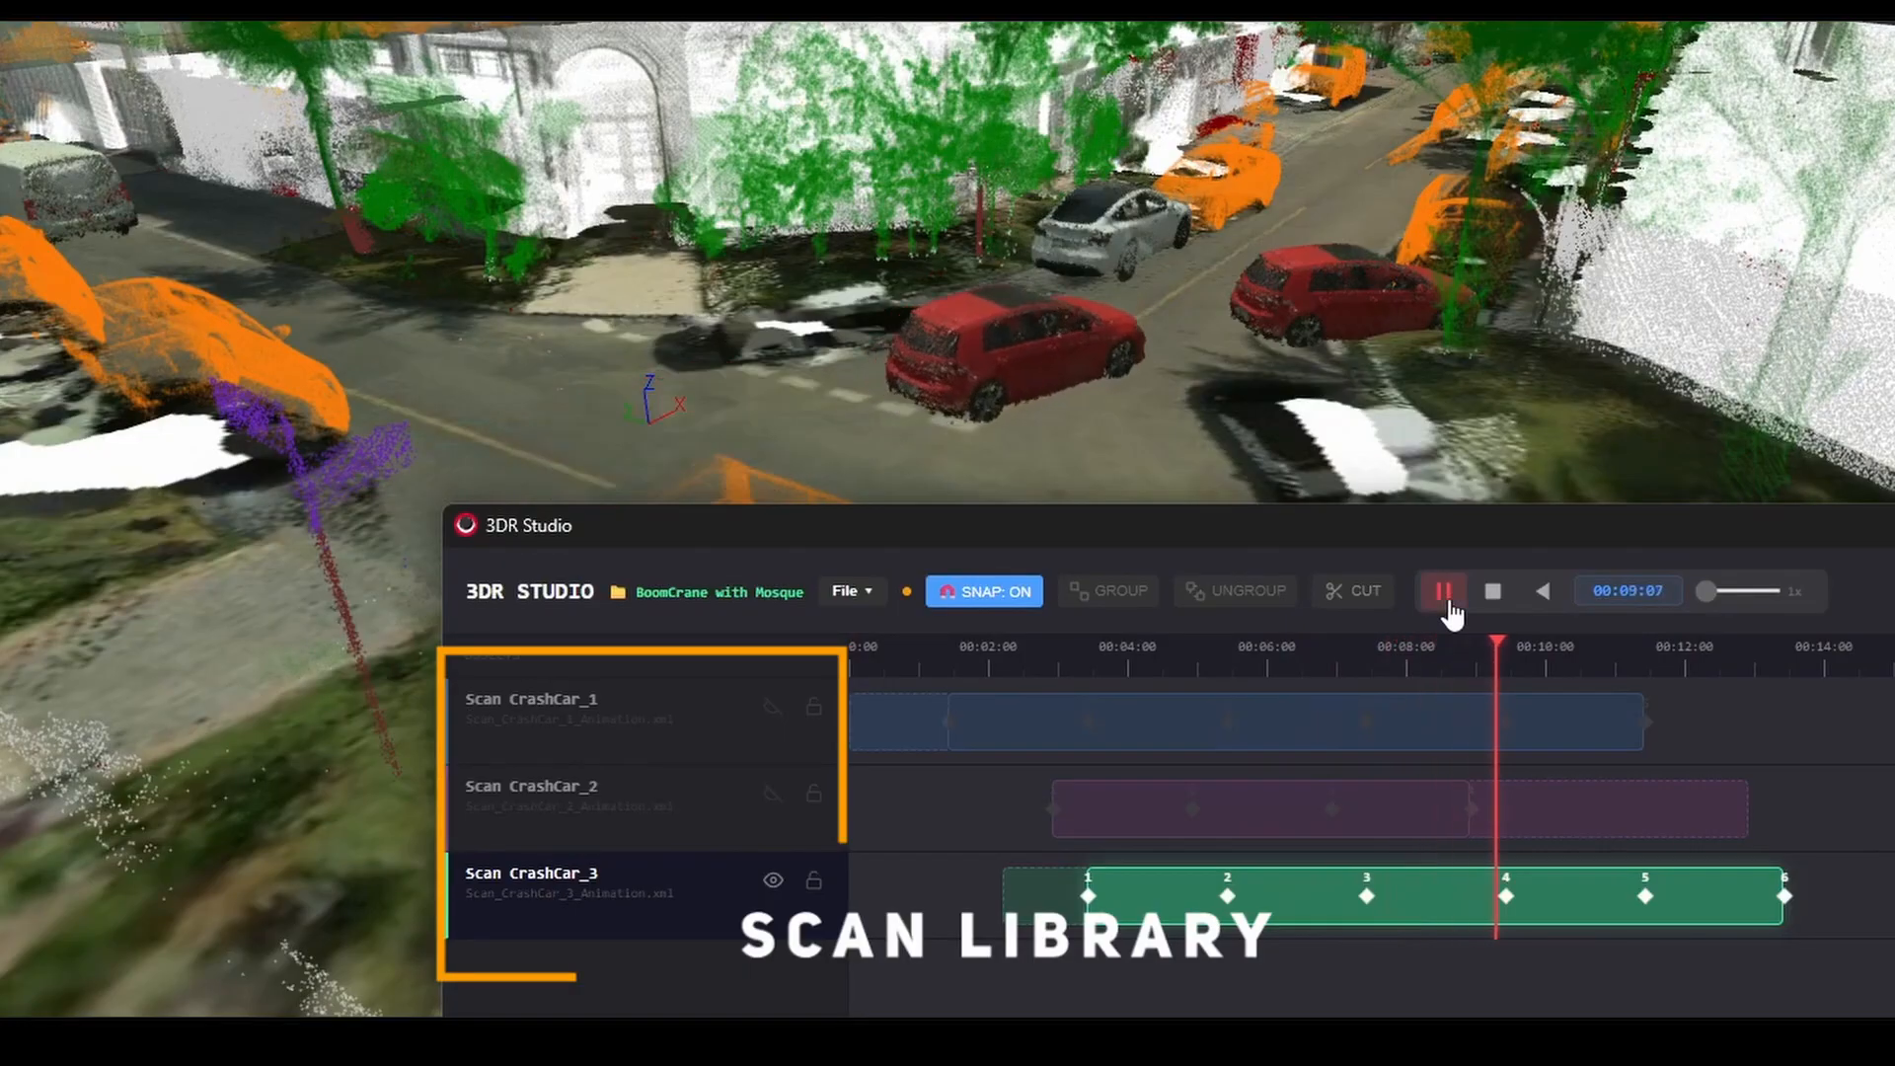
{"action": "left_click", "coordinate": [1443, 592]}
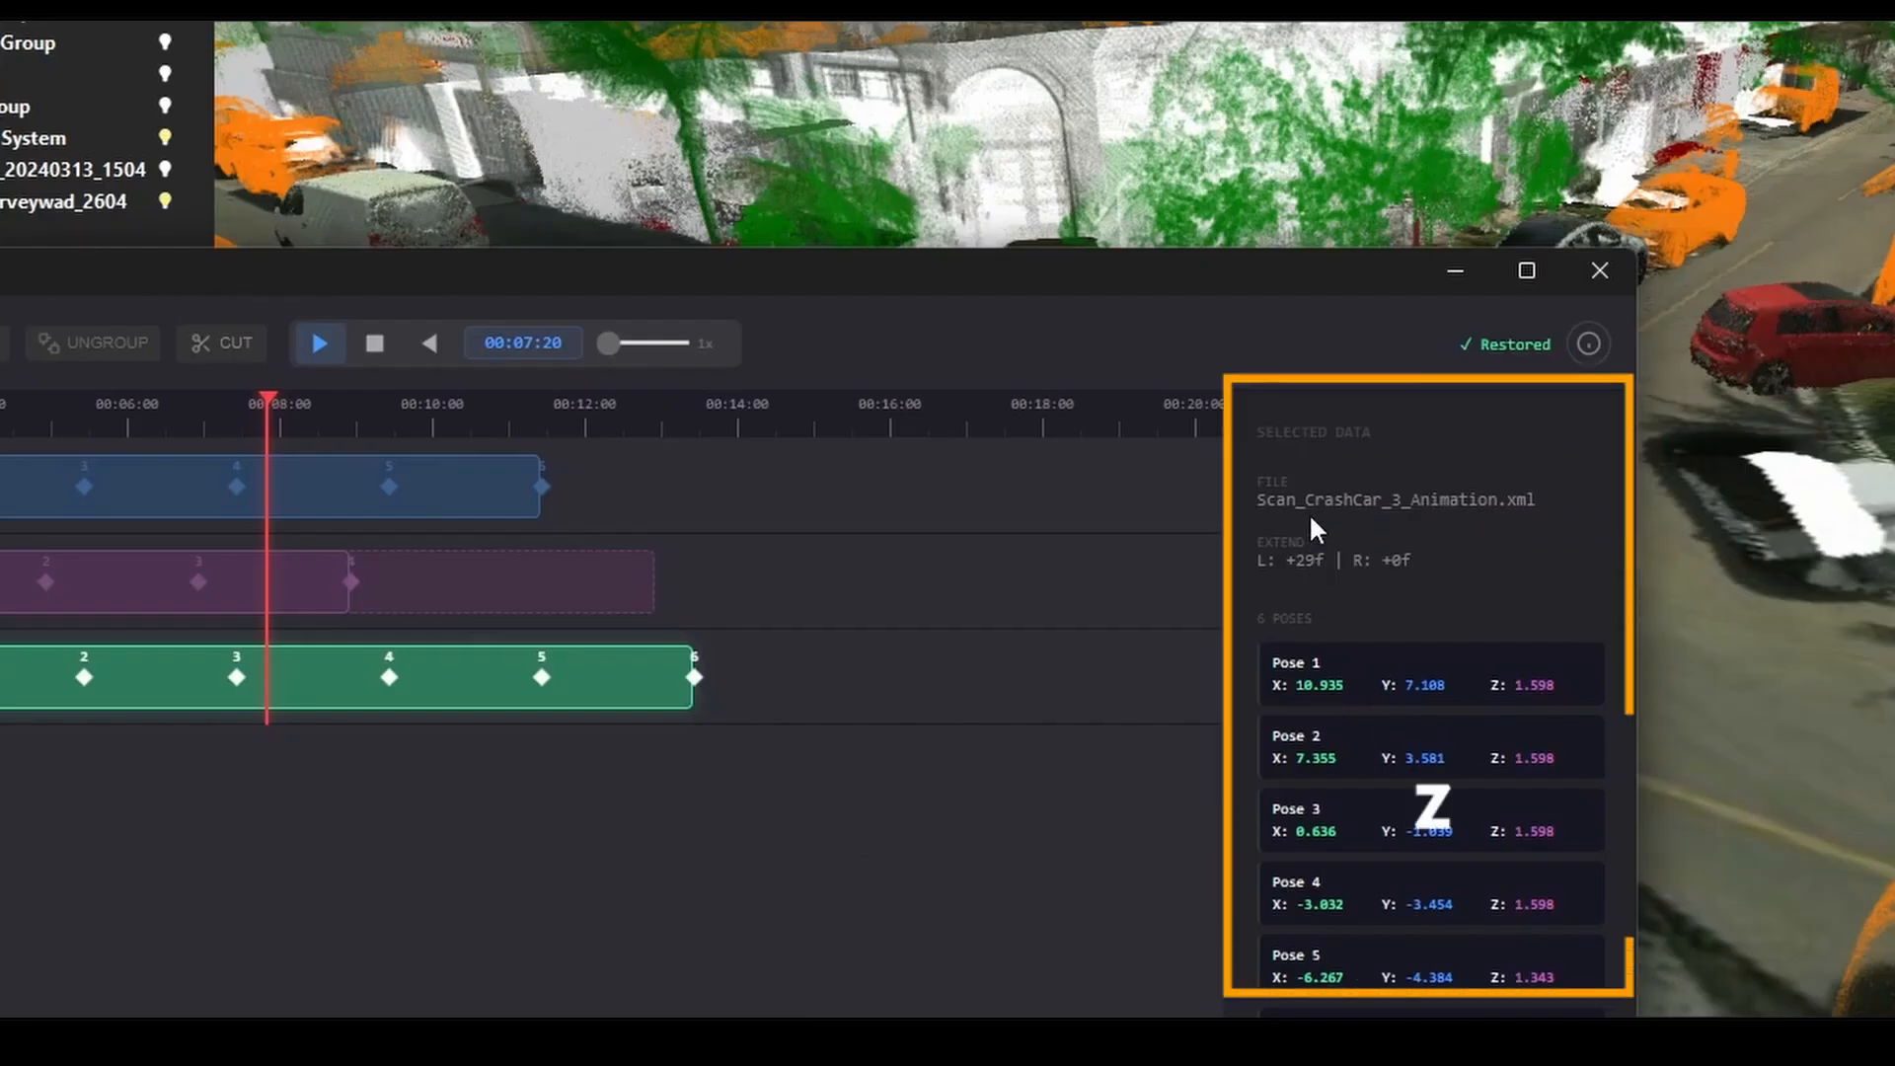
{"action": "left_click", "coordinate": [296, 582]}
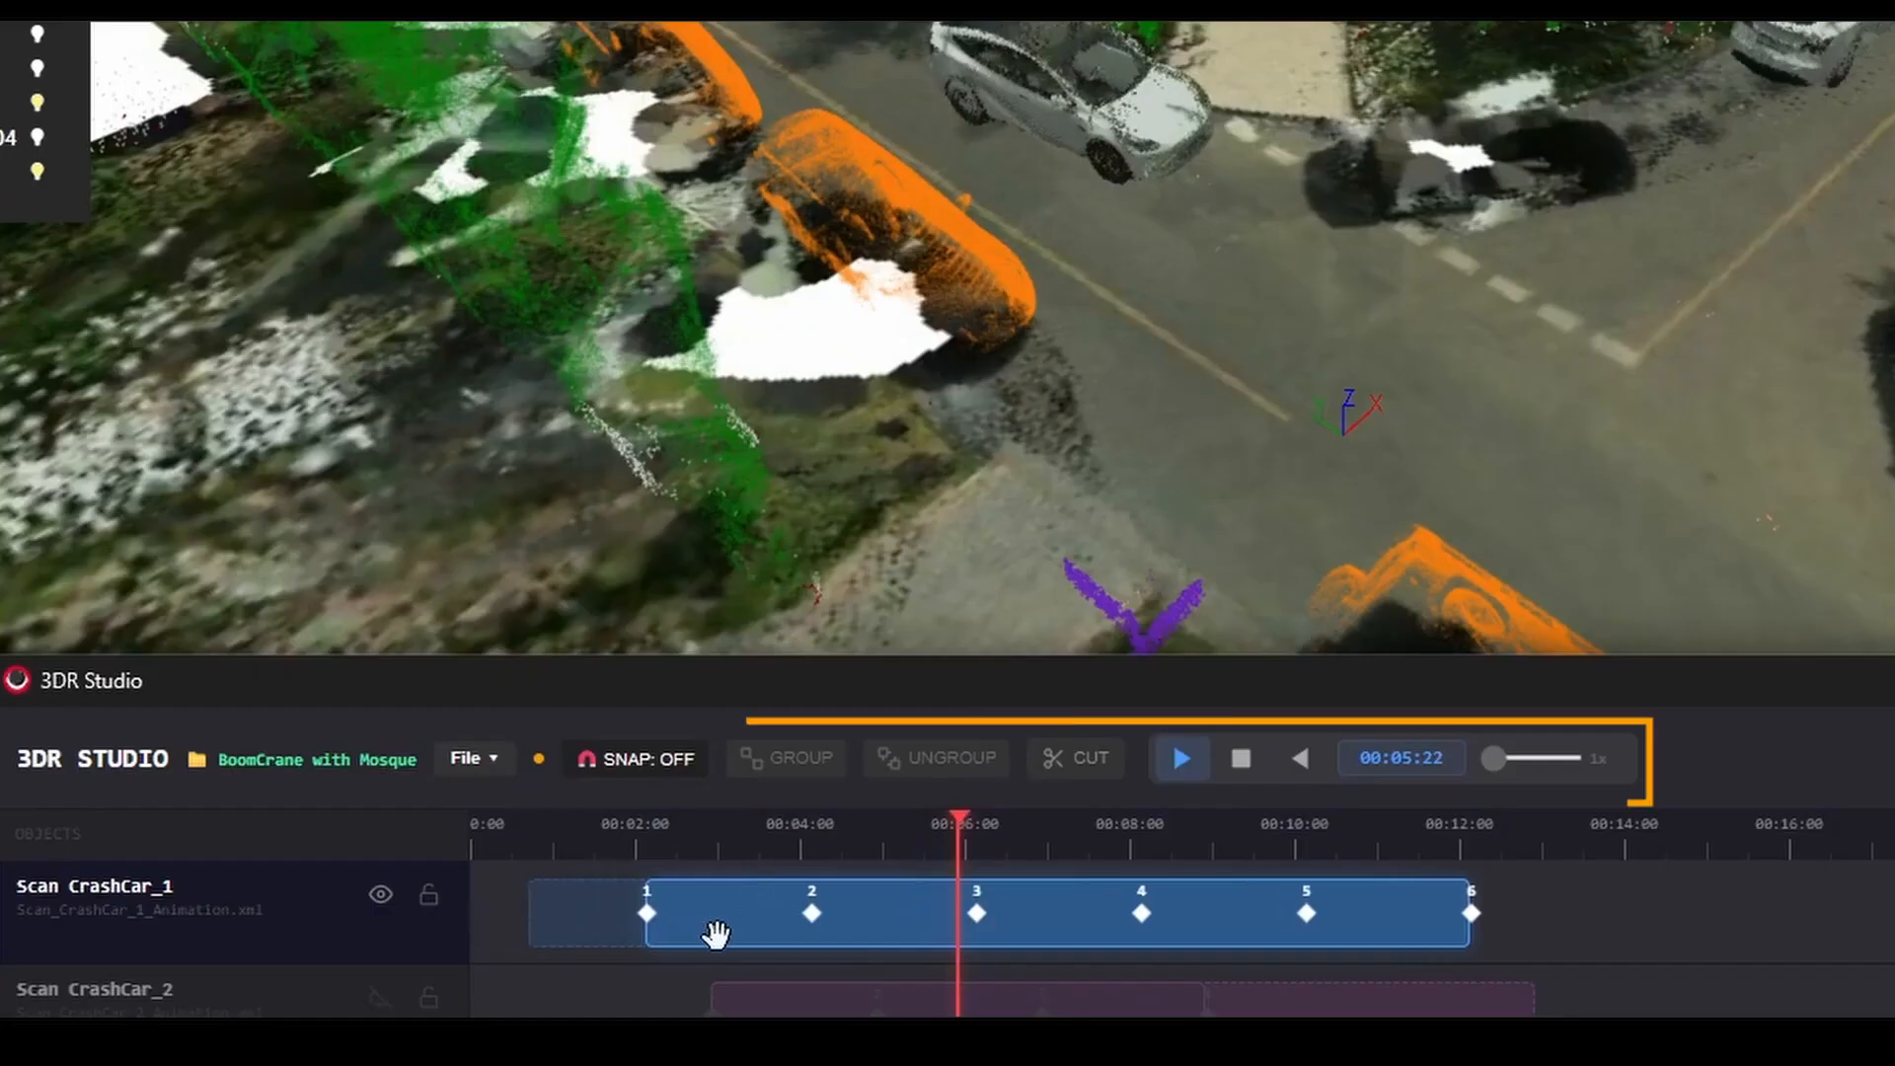
Step: Turn snapping on and slide the Scan CrashCar_1 clip so its extended section starts at 0:00 on the timeline
{"action": "left_click_drag", "start_coordinate": [711, 931], "coordinate": [791, 929]}
{"action": "left_click", "coordinate": [631, 765]}
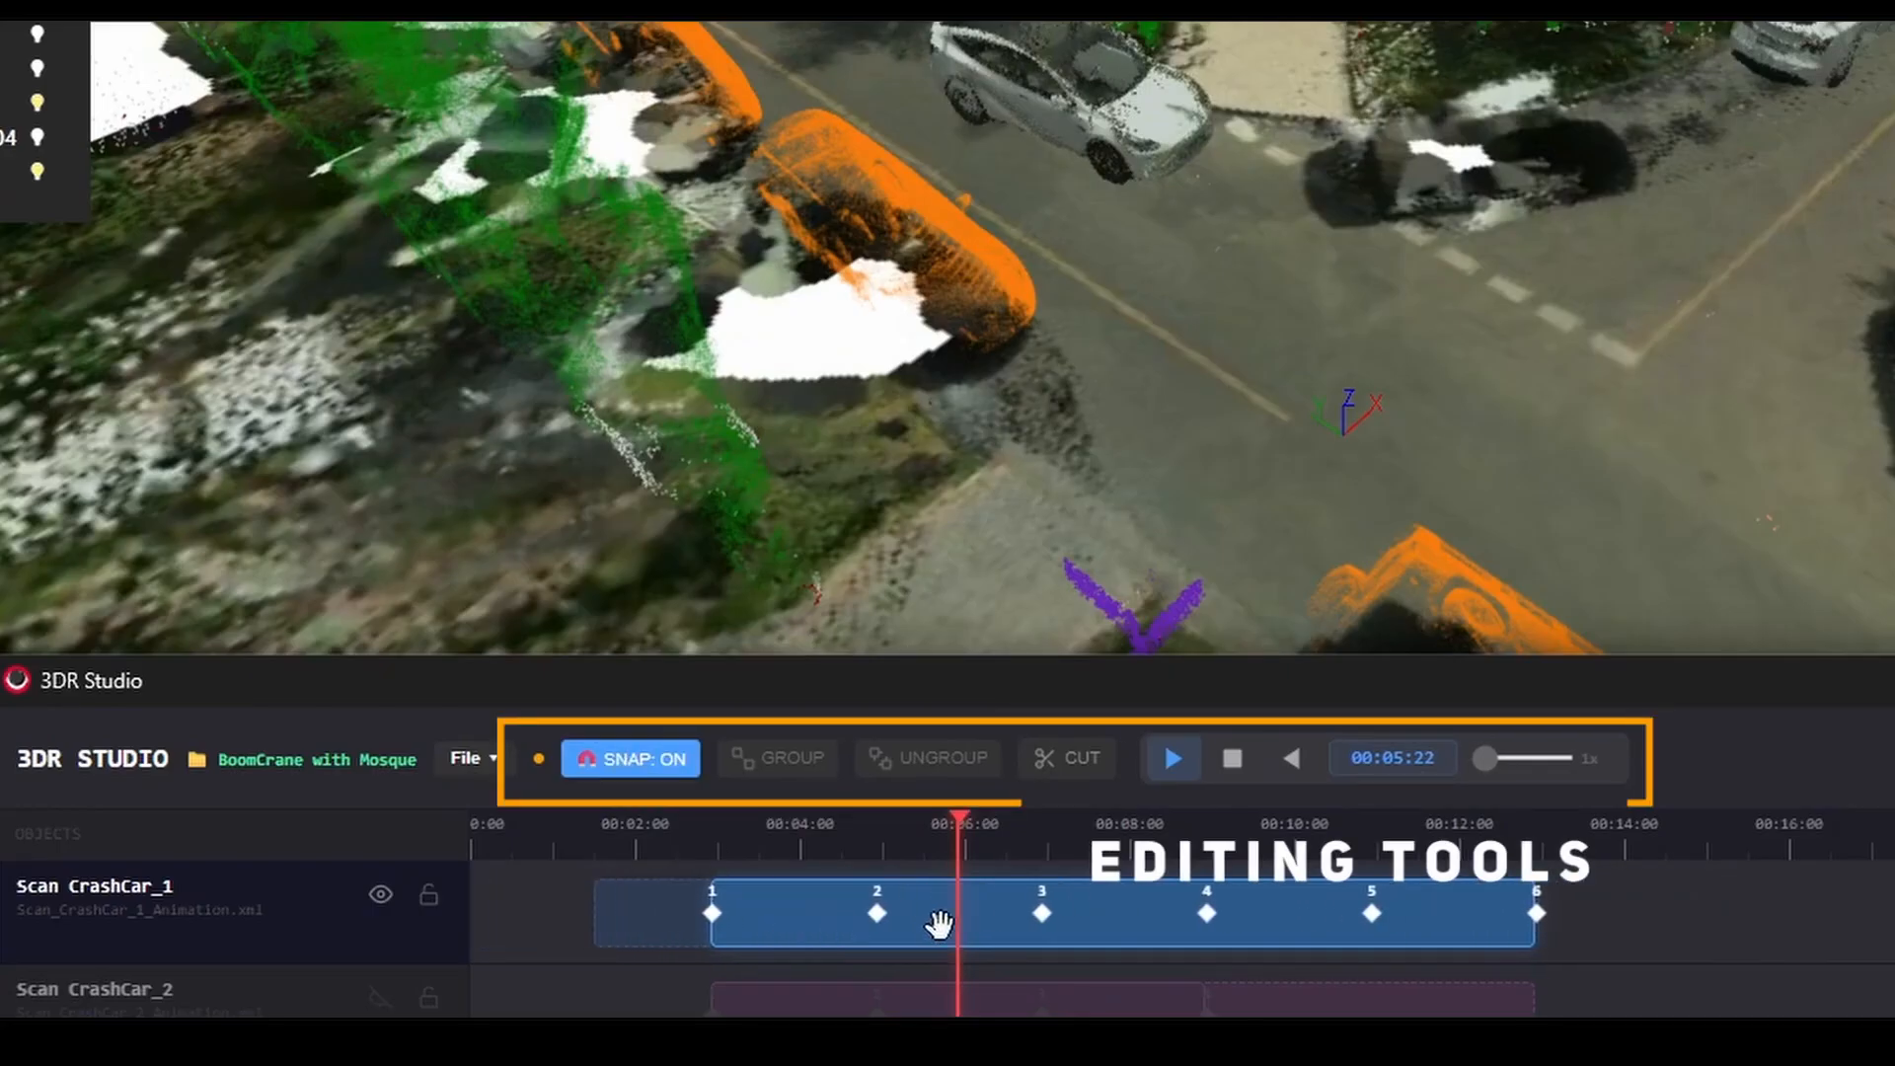
{"action": "left_click_drag", "start_coordinate": [1118, 920], "coordinate": [1024, 929]}
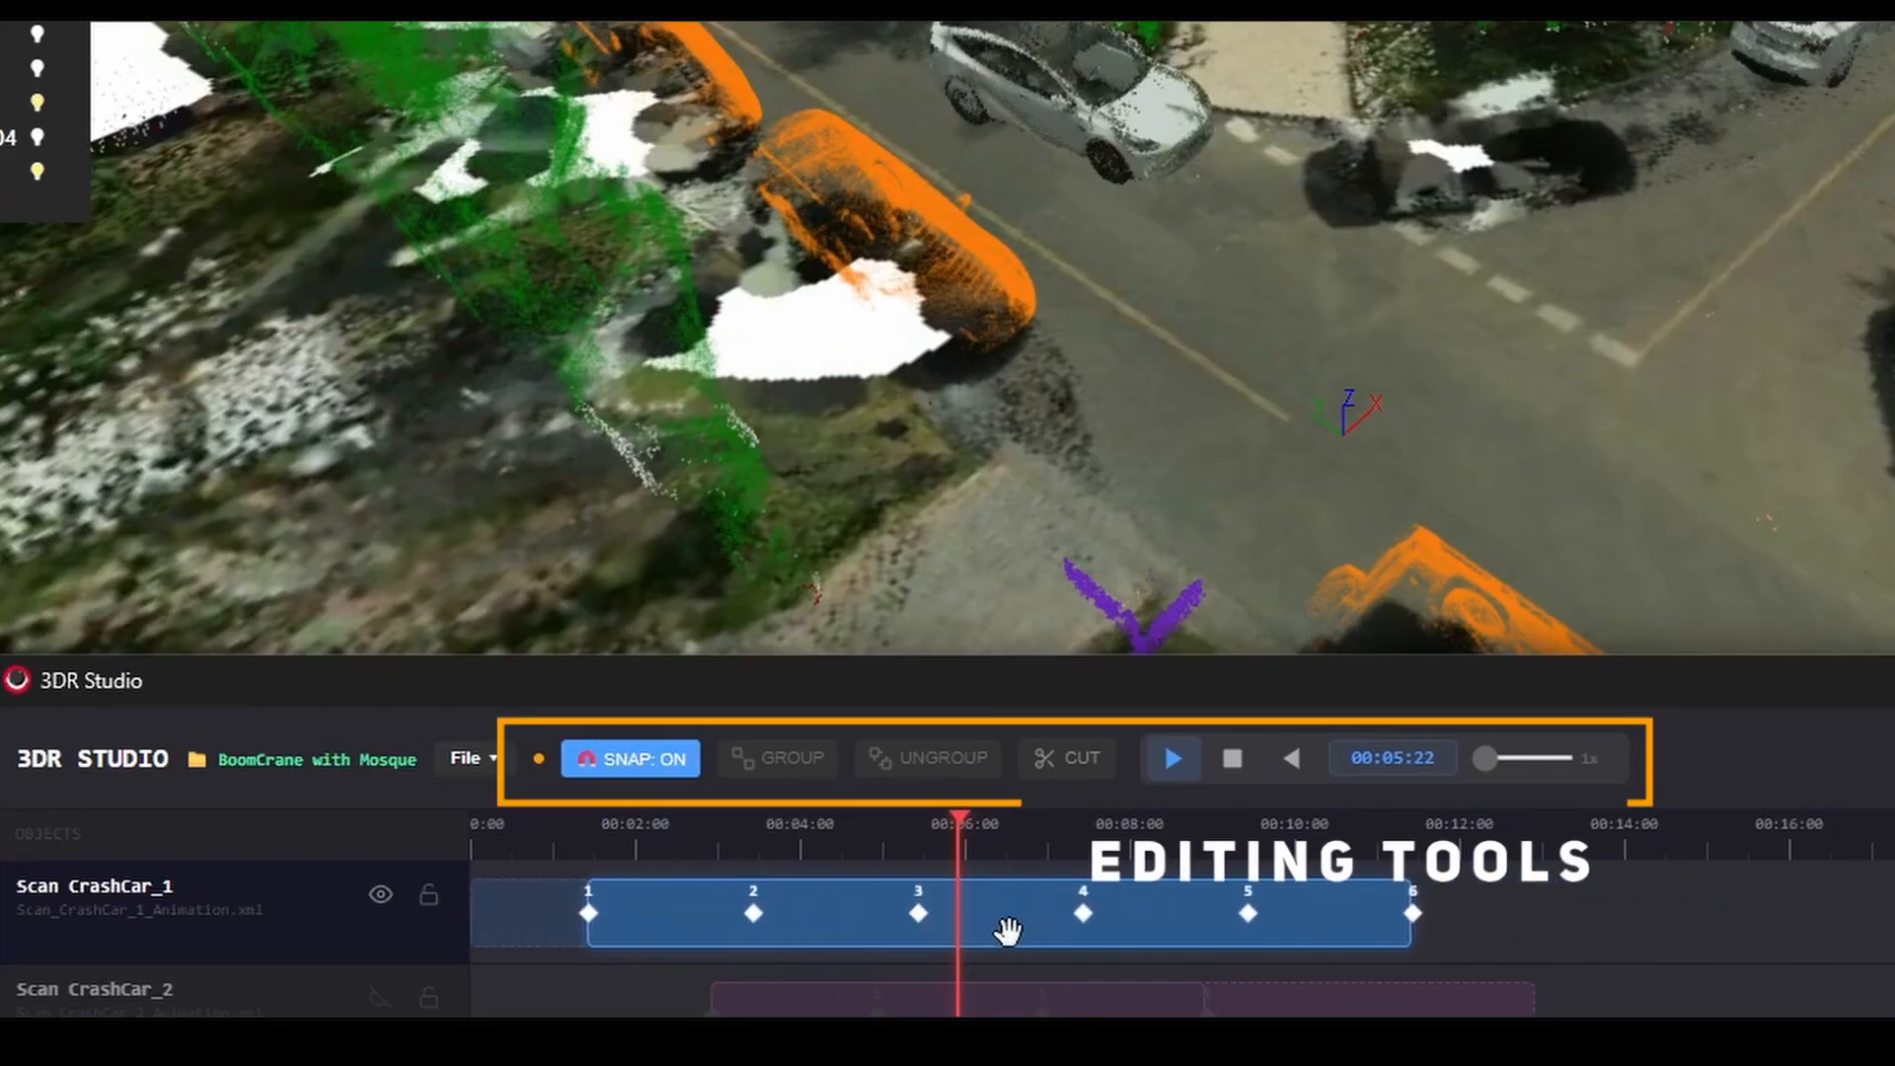
{"action": "left_click_drag", "start_coordinate": [735, 916], "coordinate": [694, 942]}
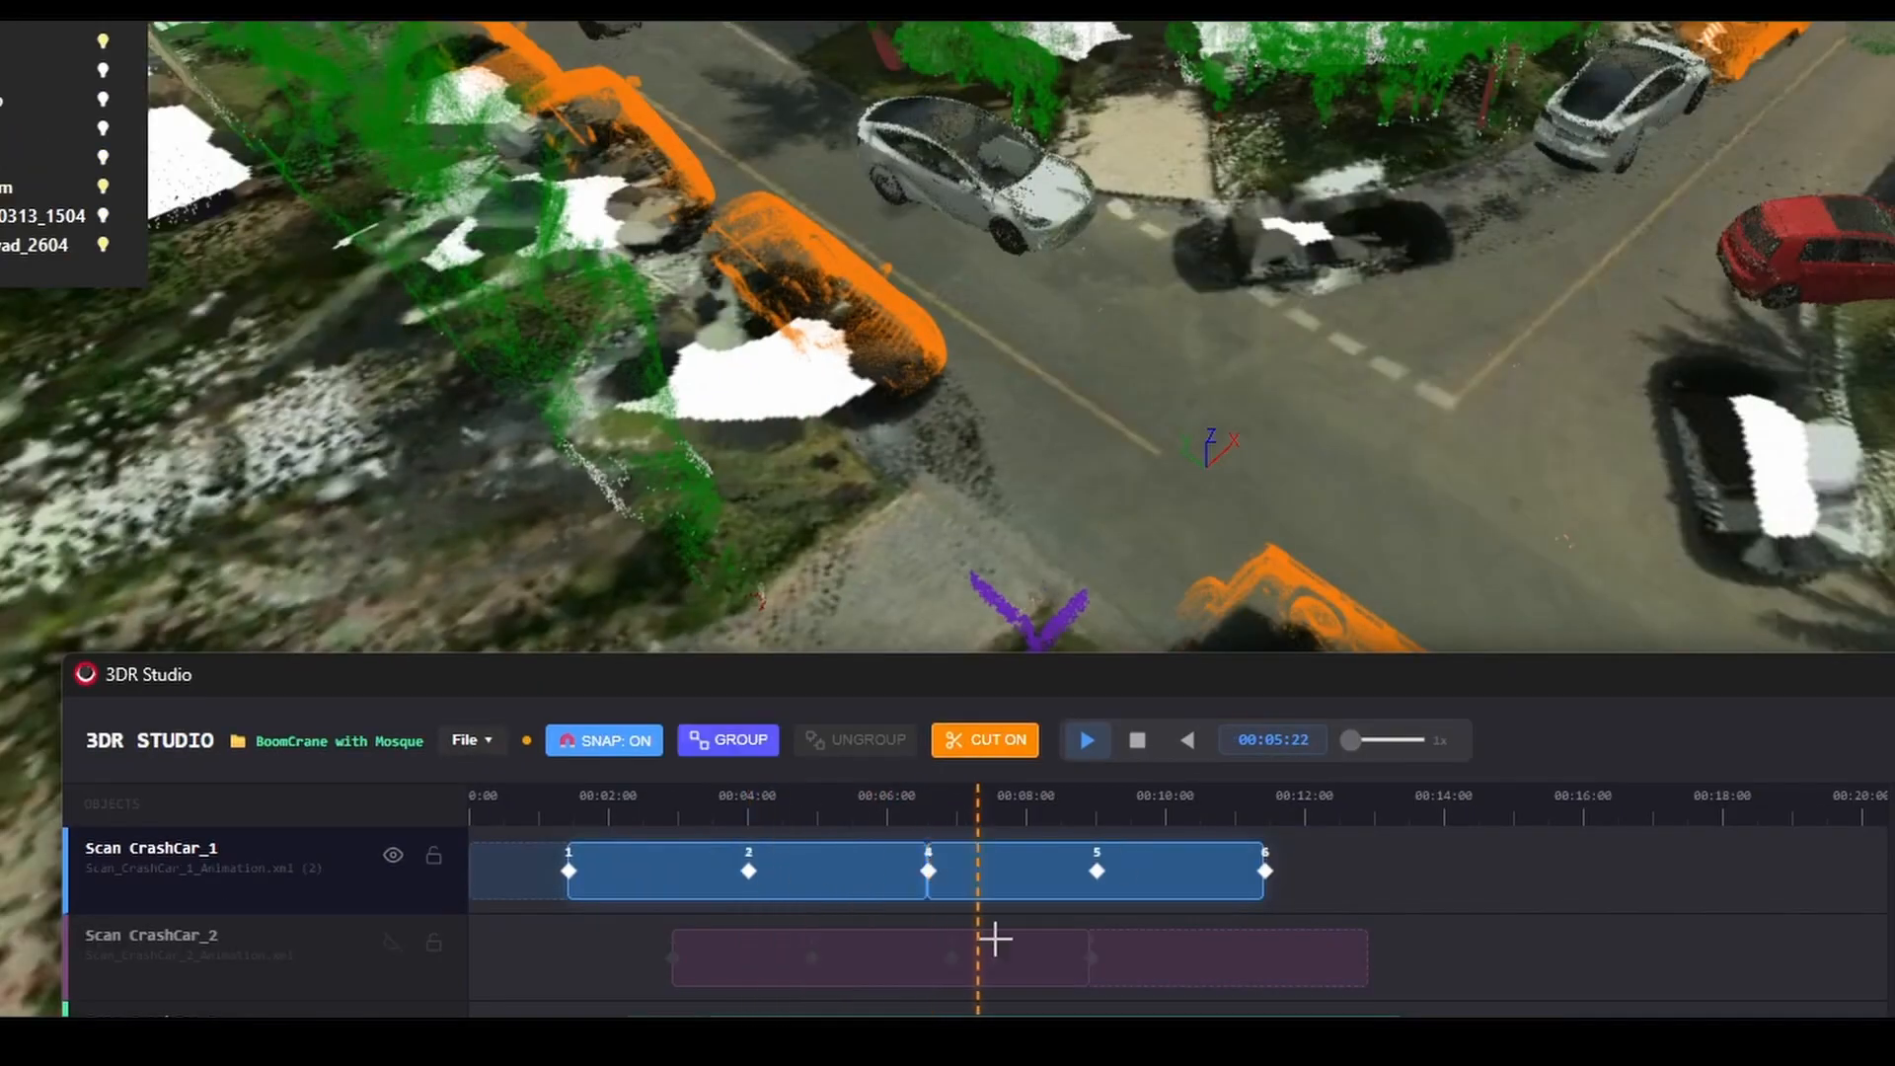
Step: Turn cutting off, move the second Scan CrashCar_1 segment about 2 seconds later, and replay from about 0:06
{"action": "left_click", "coordinate": [1007, 742]}
{"action": "left_click_drag", "start_coordinate": [990, 875], "coordinate": [1099, 883]}
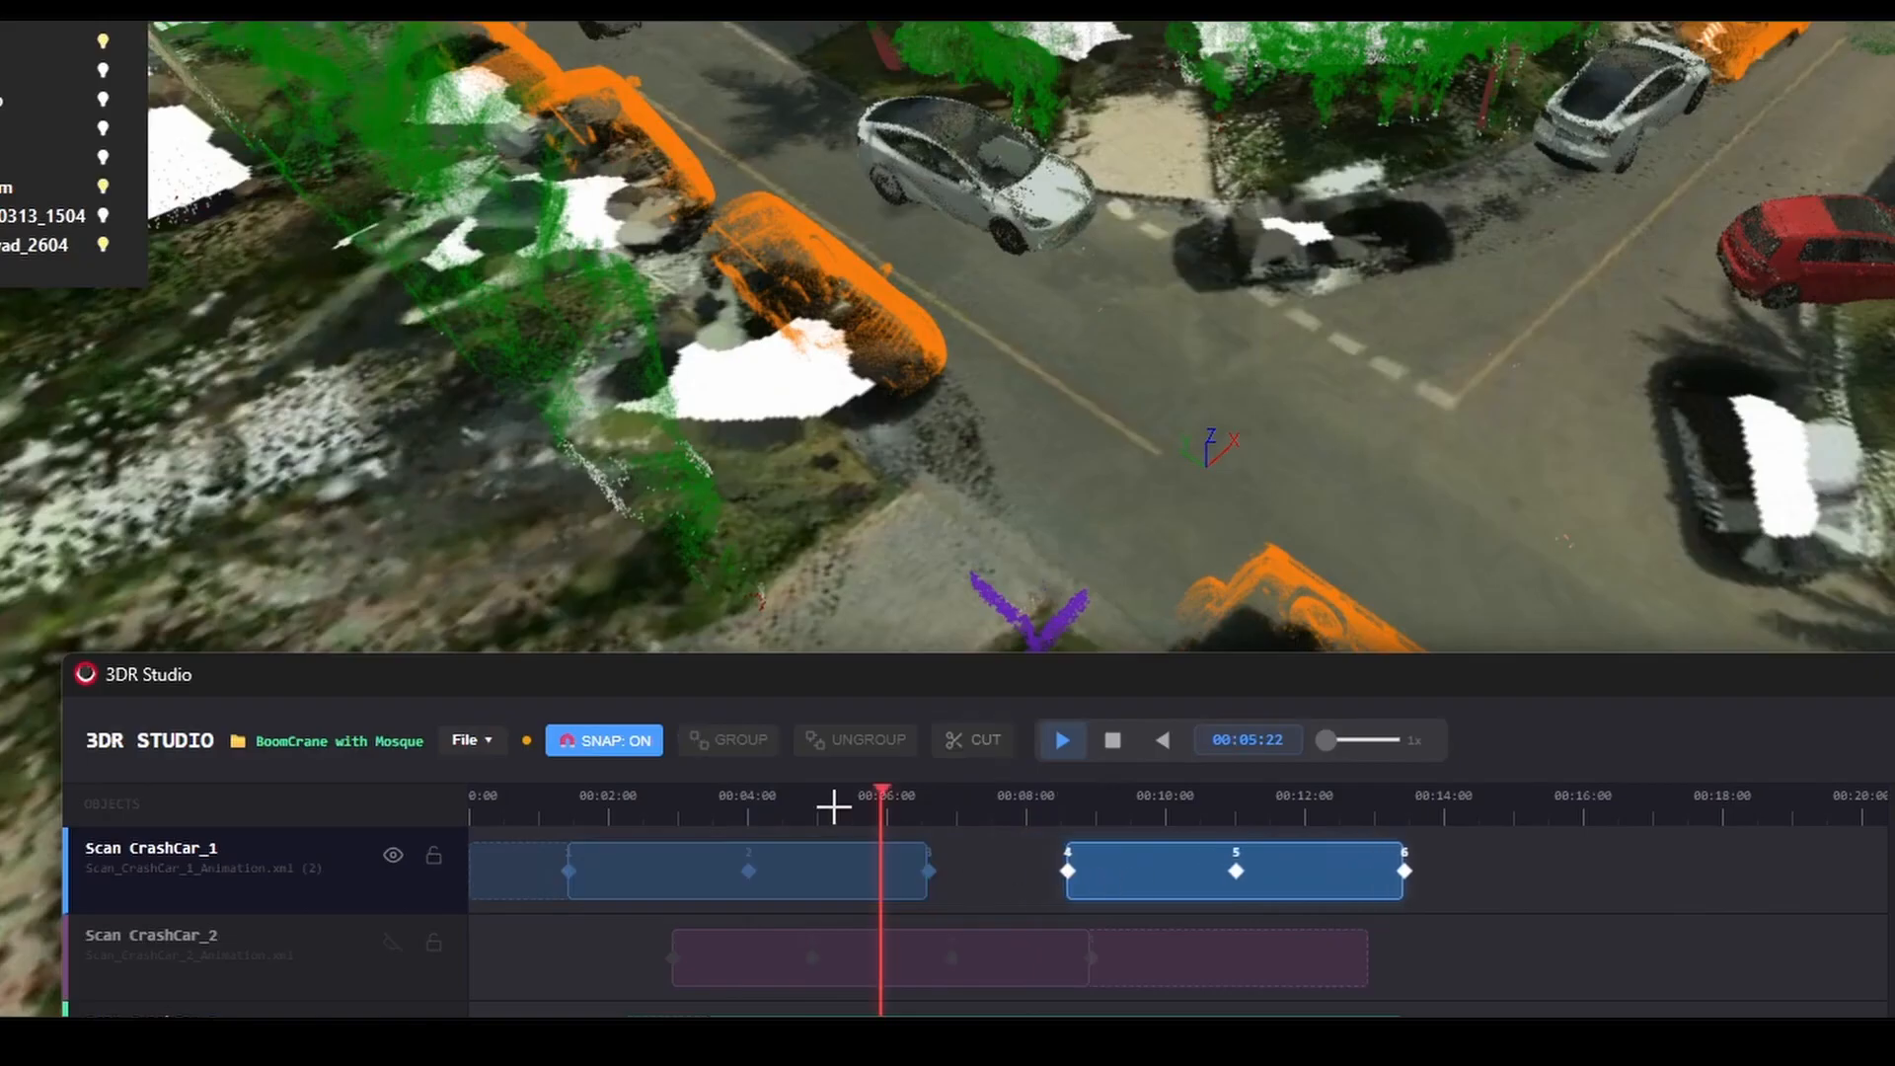
{"action": "left_click", "coordinate": [894, 795]}
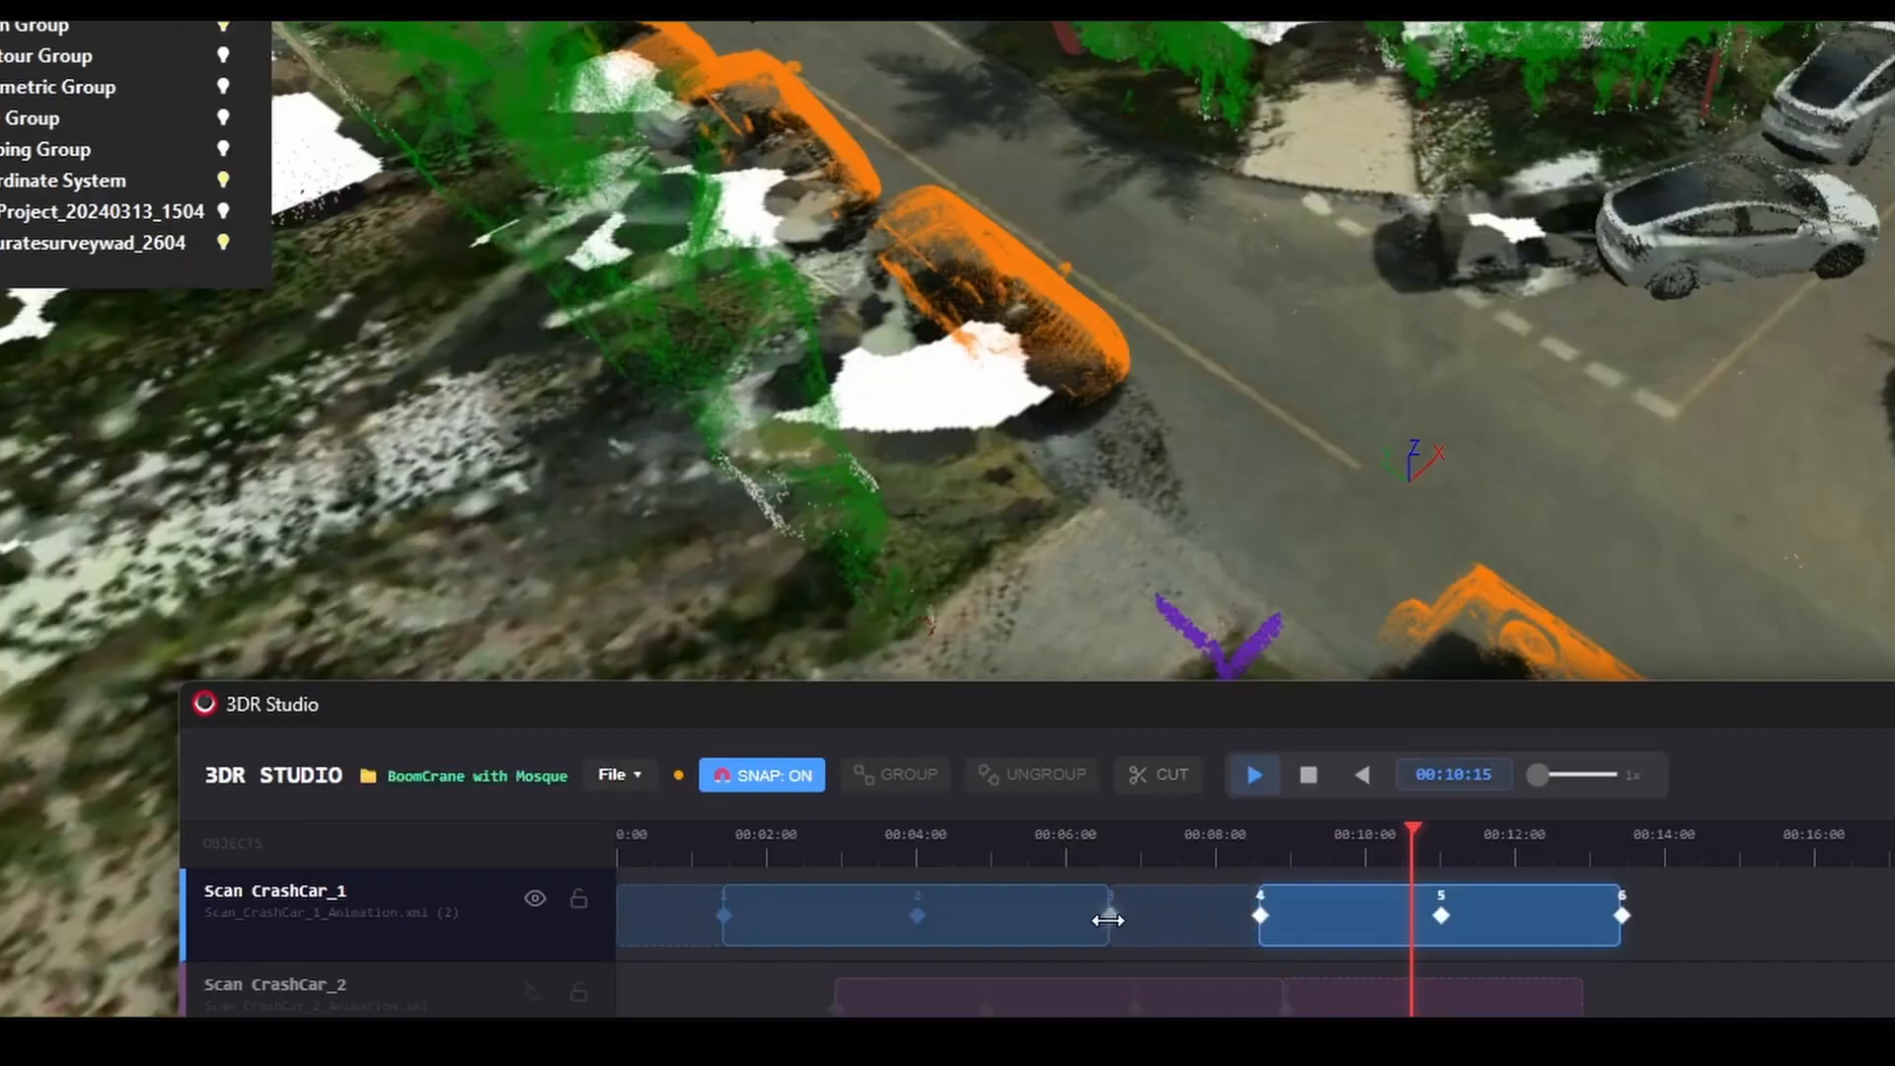
{"action": "key", "text": "space"}
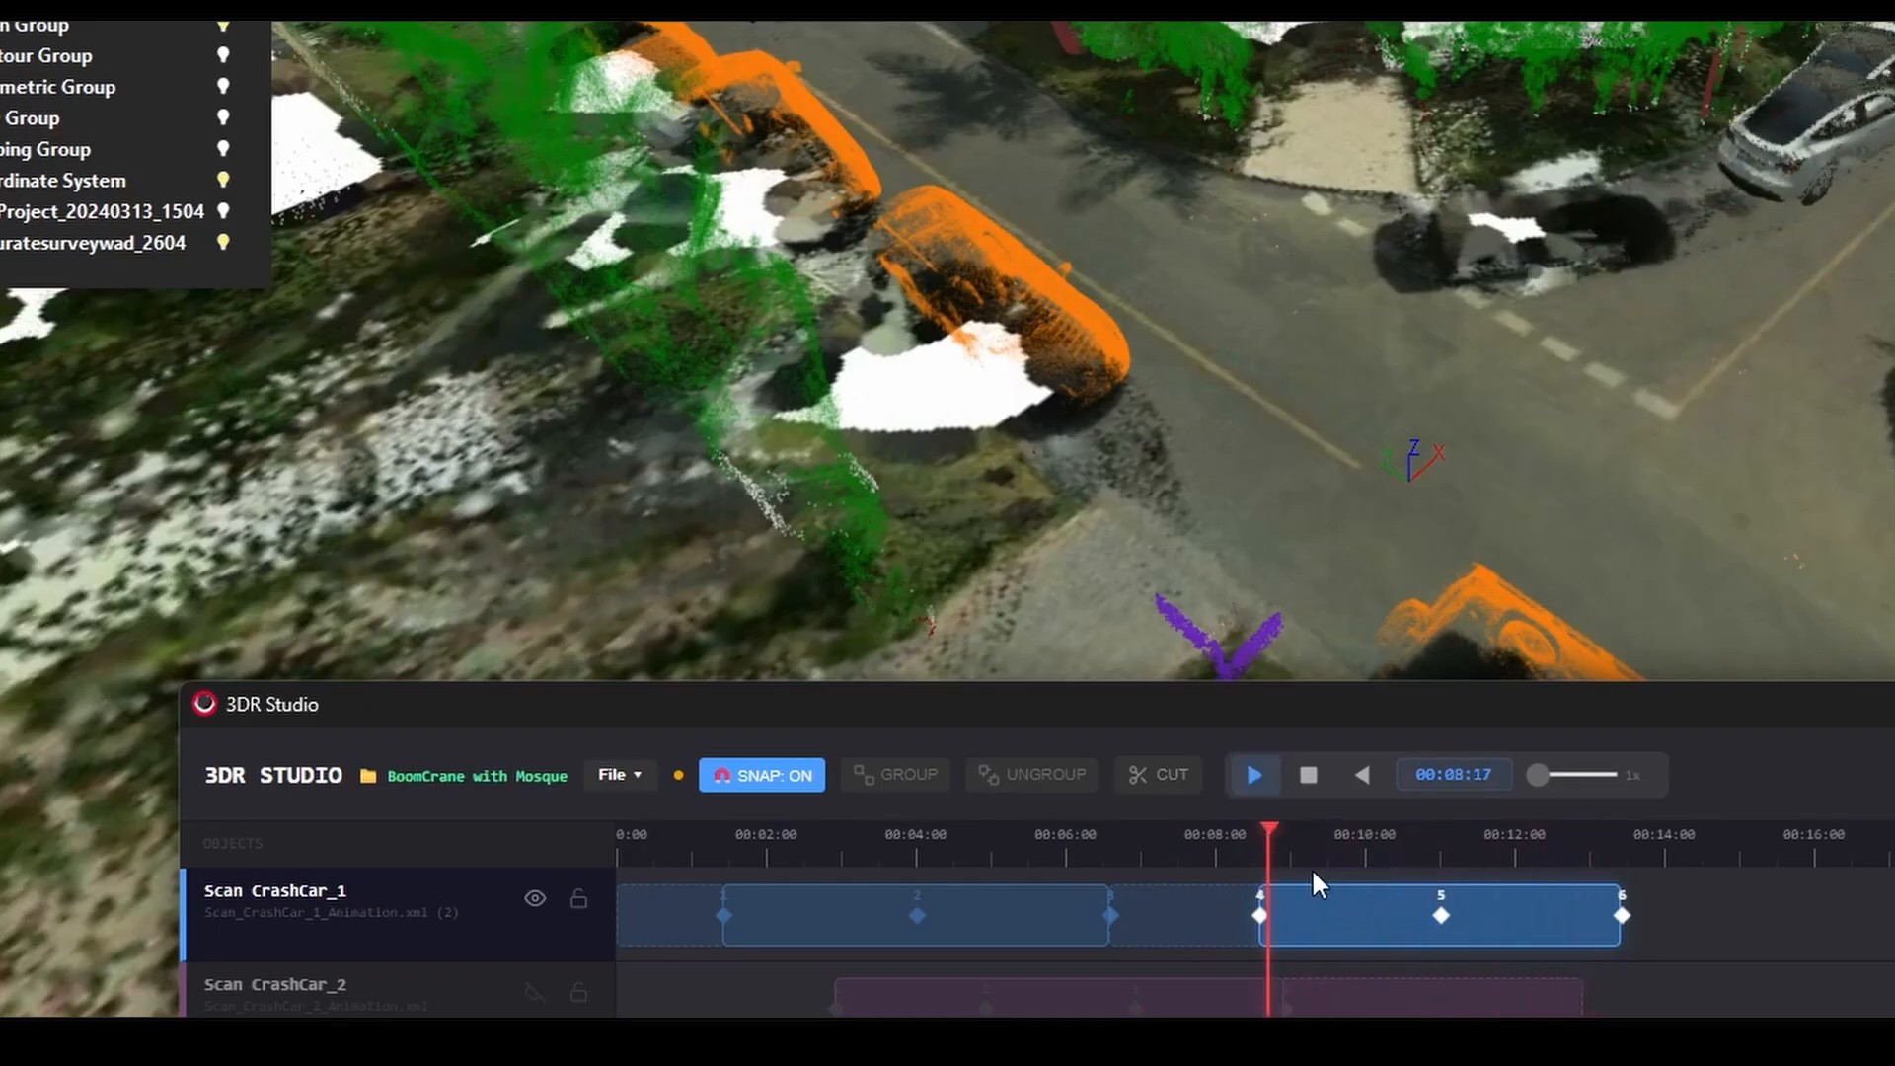
Step: Replay the gap between the two Scan CrashCar_1 segments, starting about one second before the second segment
{"action": "left_click", "coordinate": [1256, 787]}
{"action": "left_click", "coordinate": [1182, 832]}
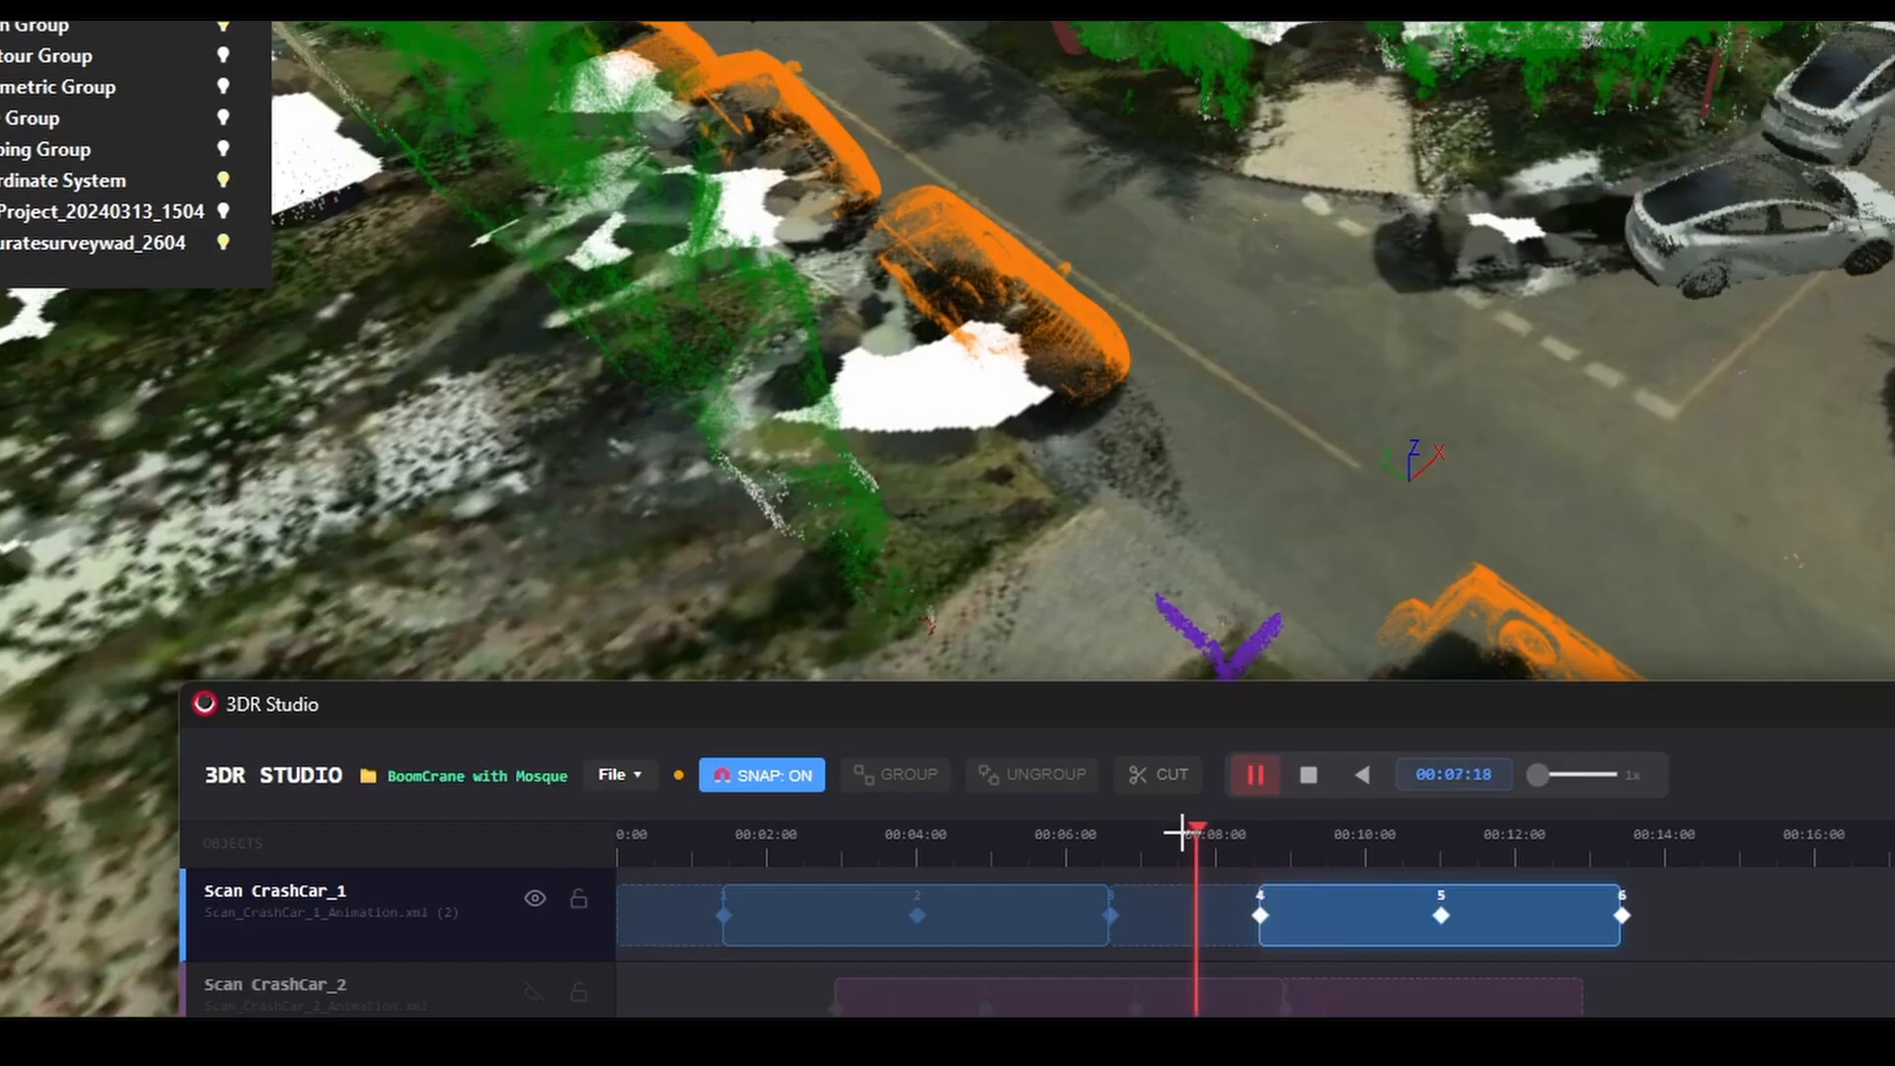
{"action": "left_click", "coordinate": [1261, 787]}
{"action": "key", "text": "space"}
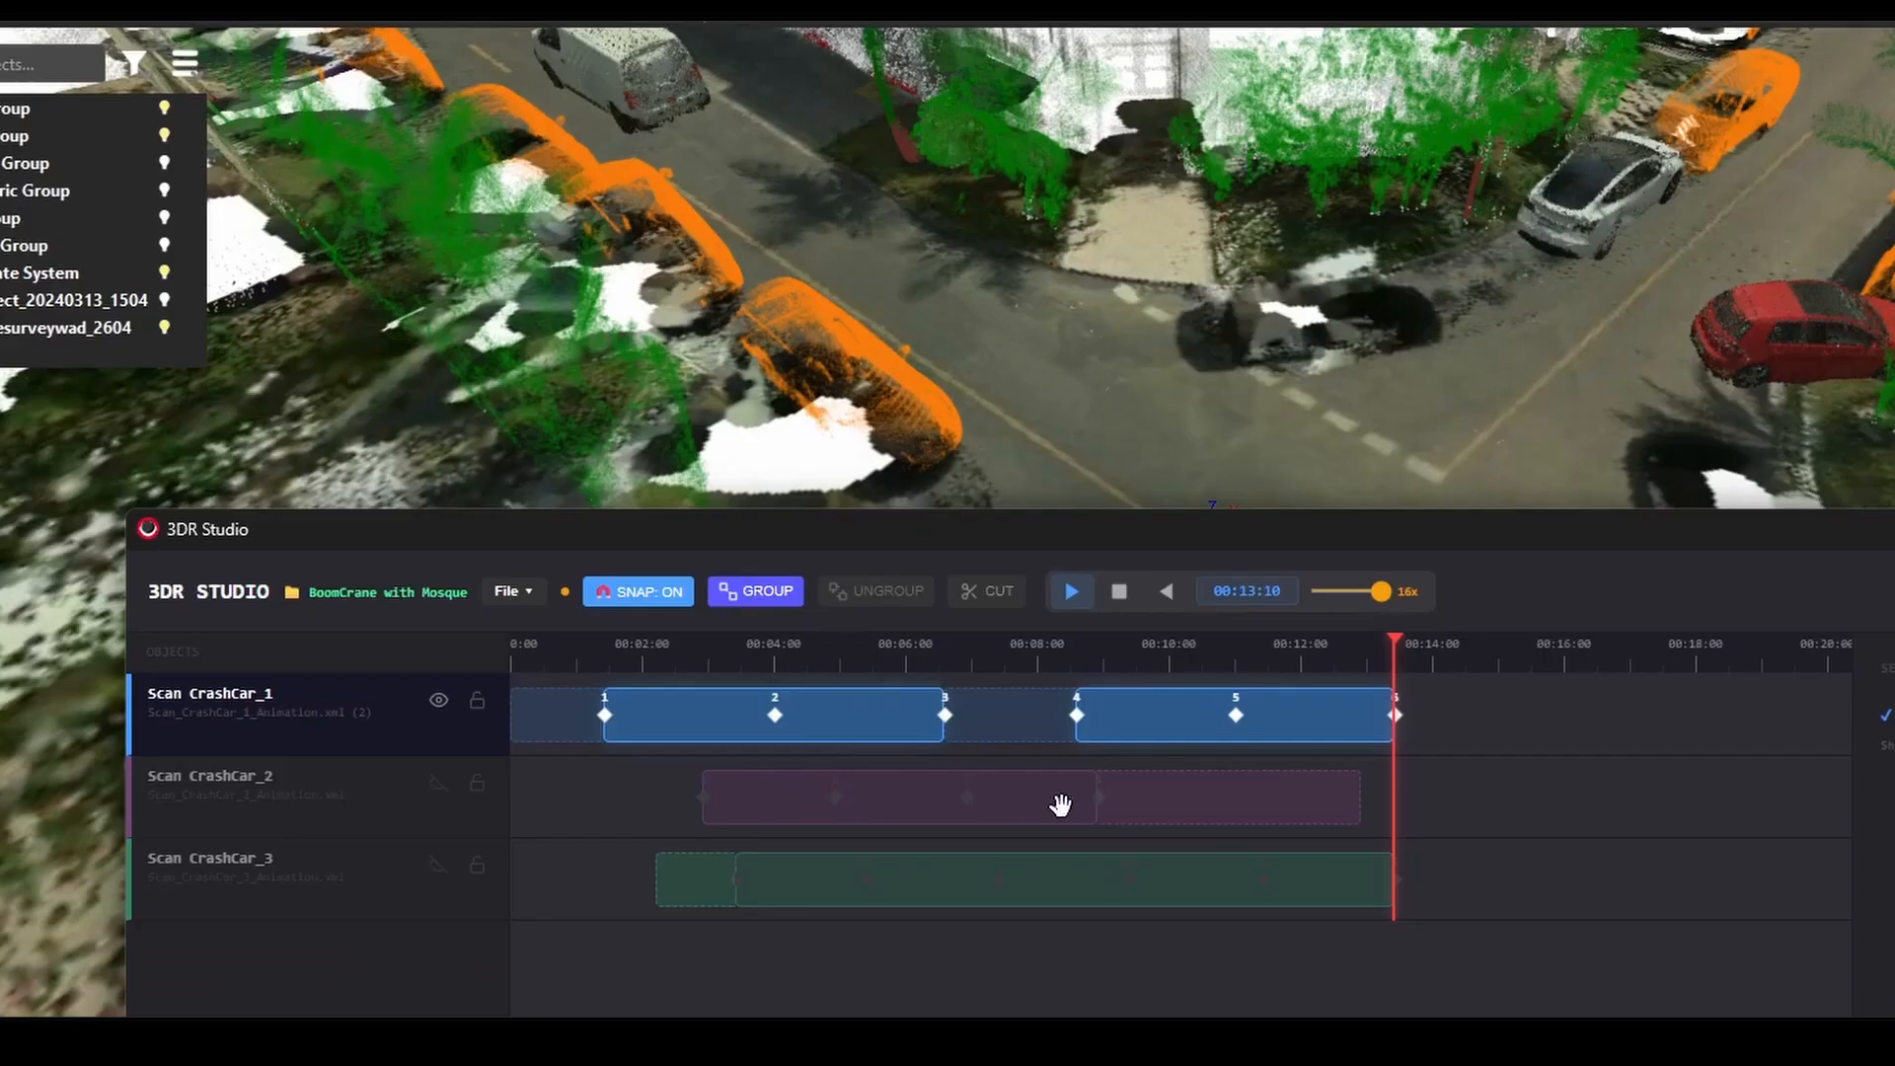
Step: Unhide Scan CrashCar_2, group its clip with both Scan CrashCar_1 segments, and move the group along the timeline
{"action": "left_click", "coordinate": [437, 784]}
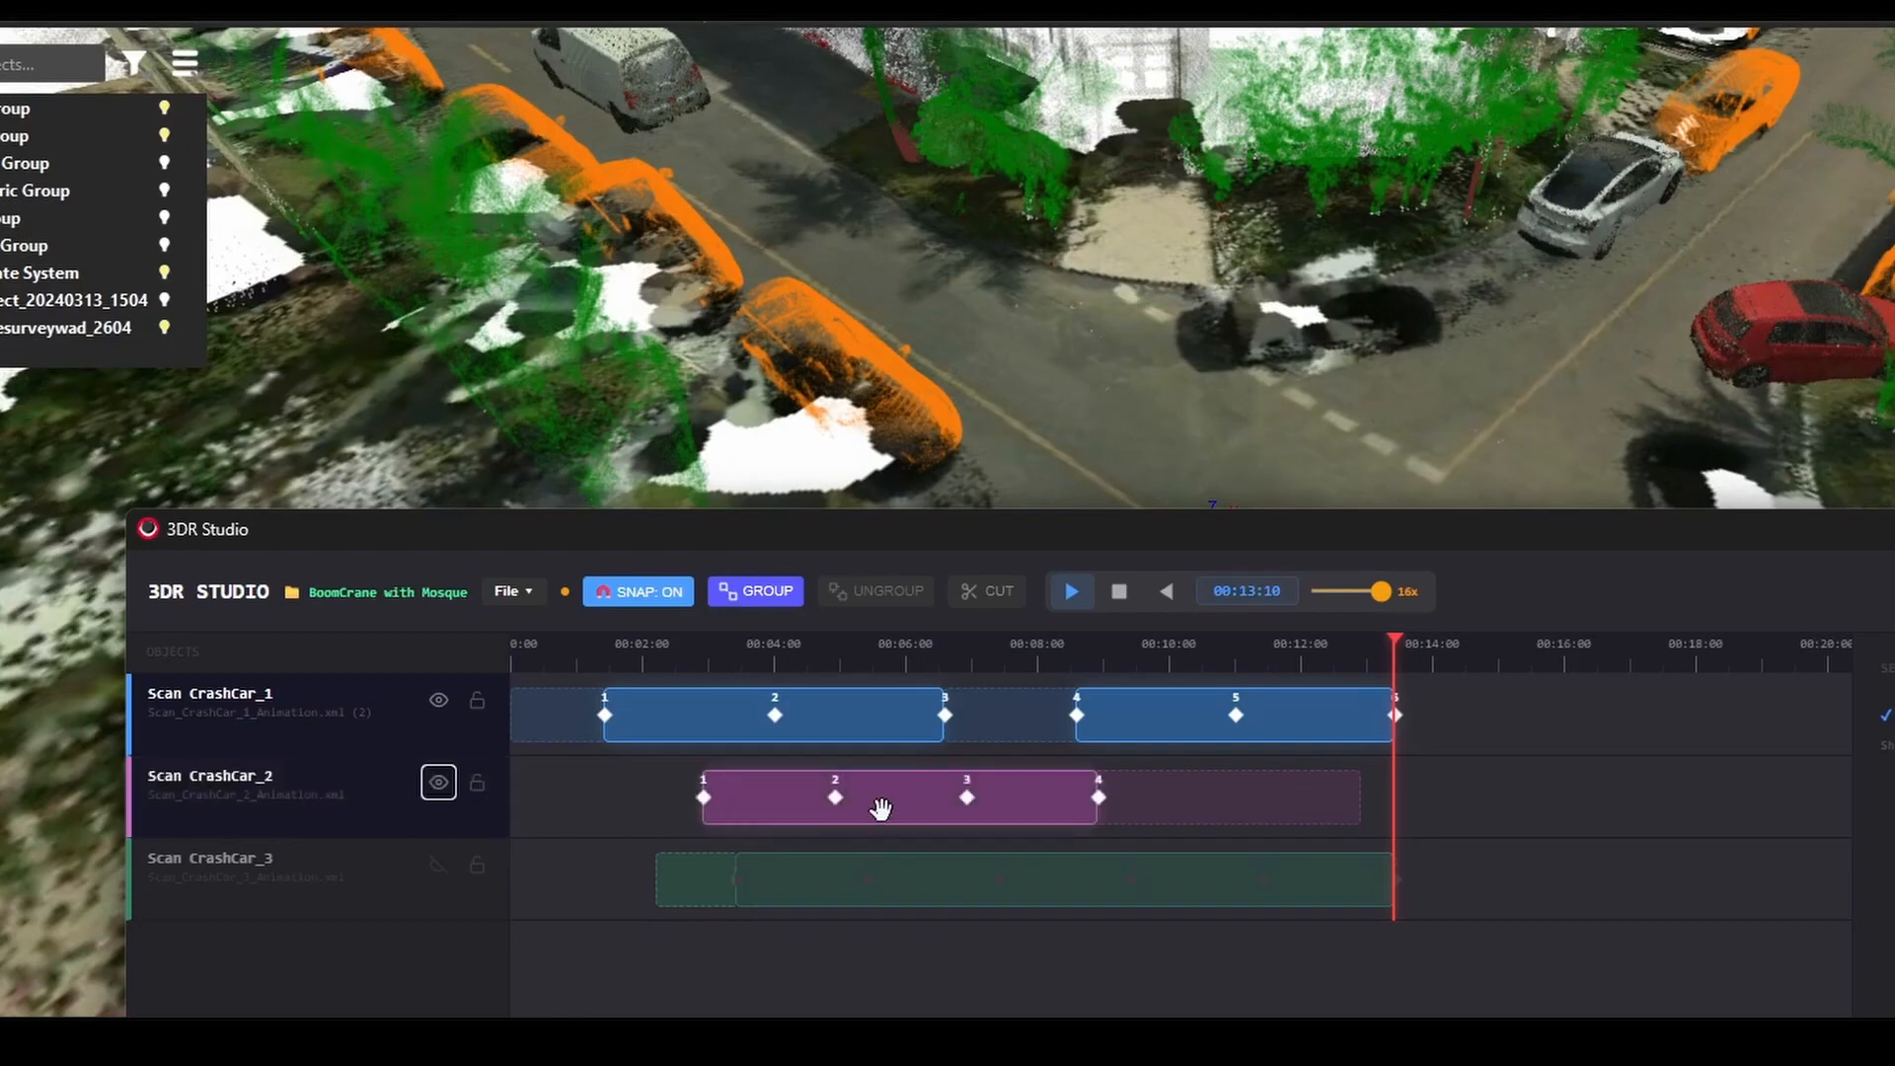
{"action": "left_click", "coordinate": [747, 598]}
{"action": "left_click_drag", "start_coordinate": [691, 721], "coordinate": [770, 667]}
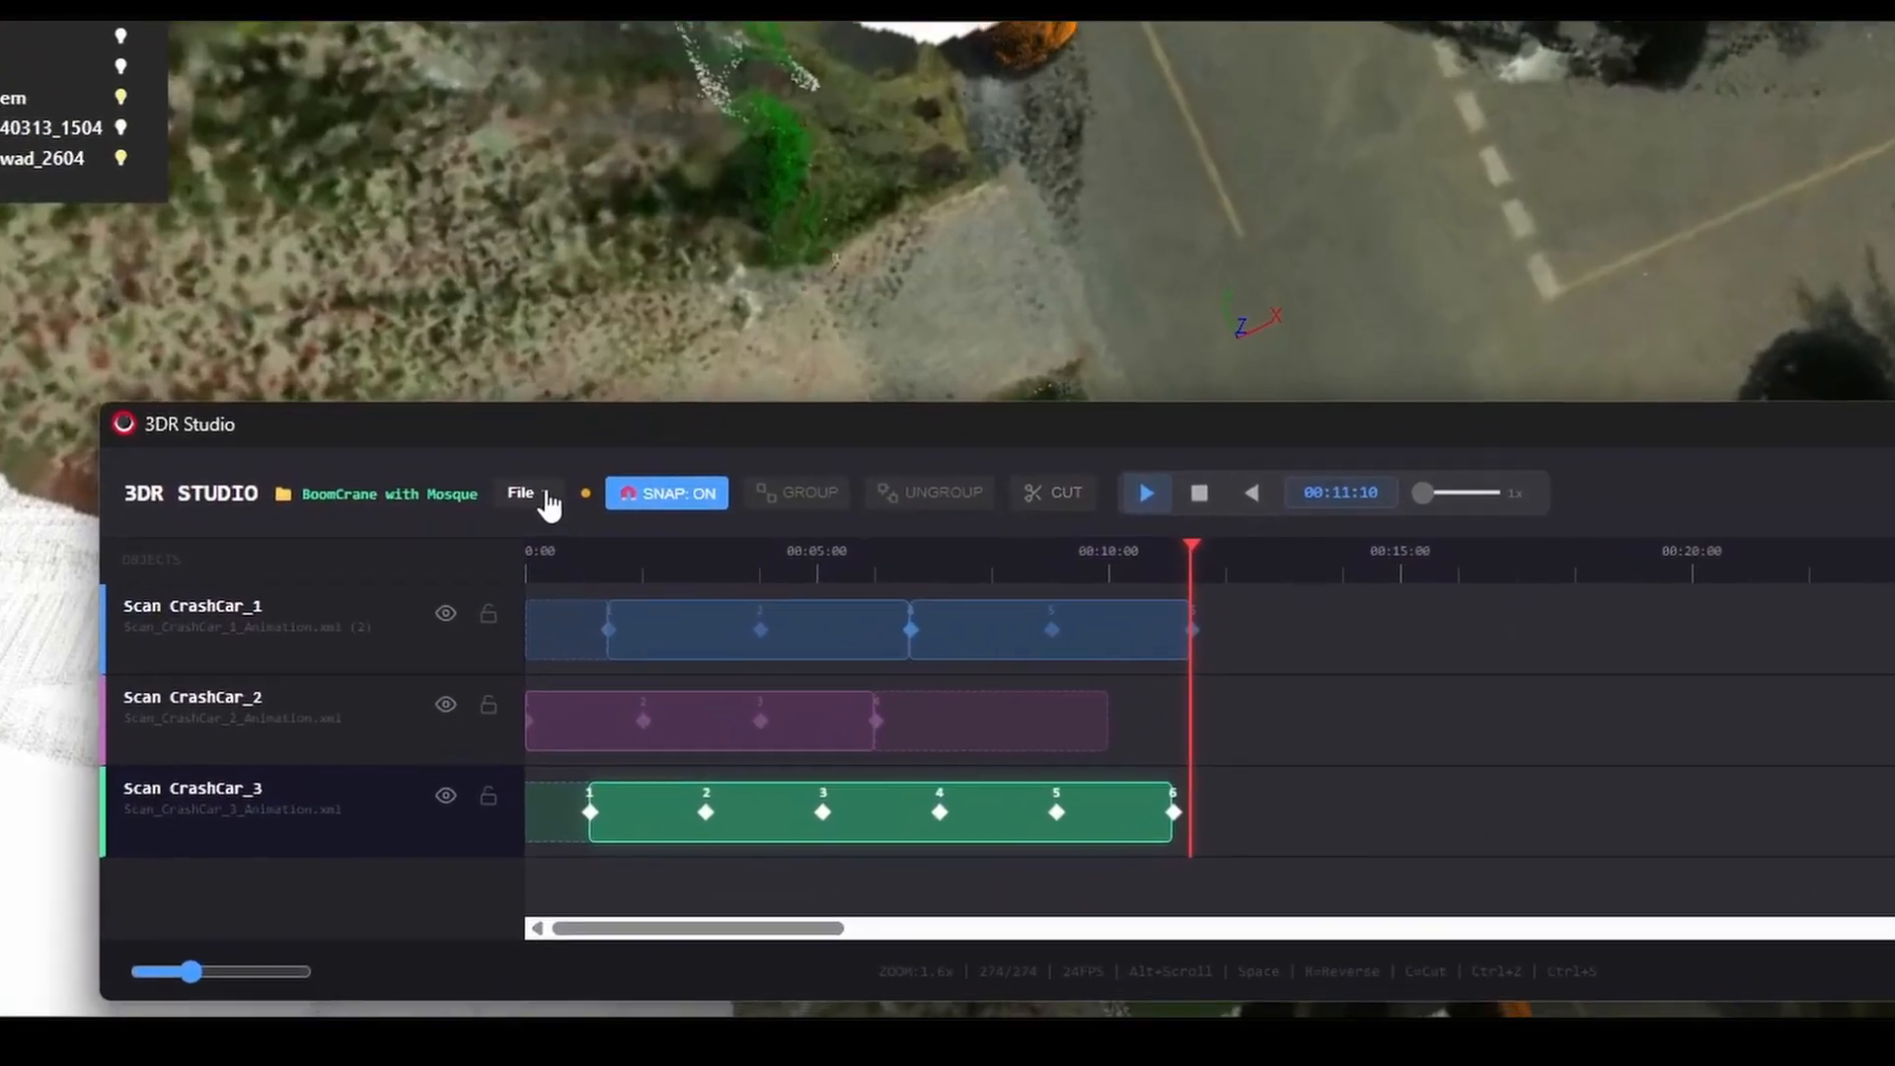
Step: Open the project selection for changing the current project and browse the available projects
{"action": "left_click", "coordinate": [514, 494]}
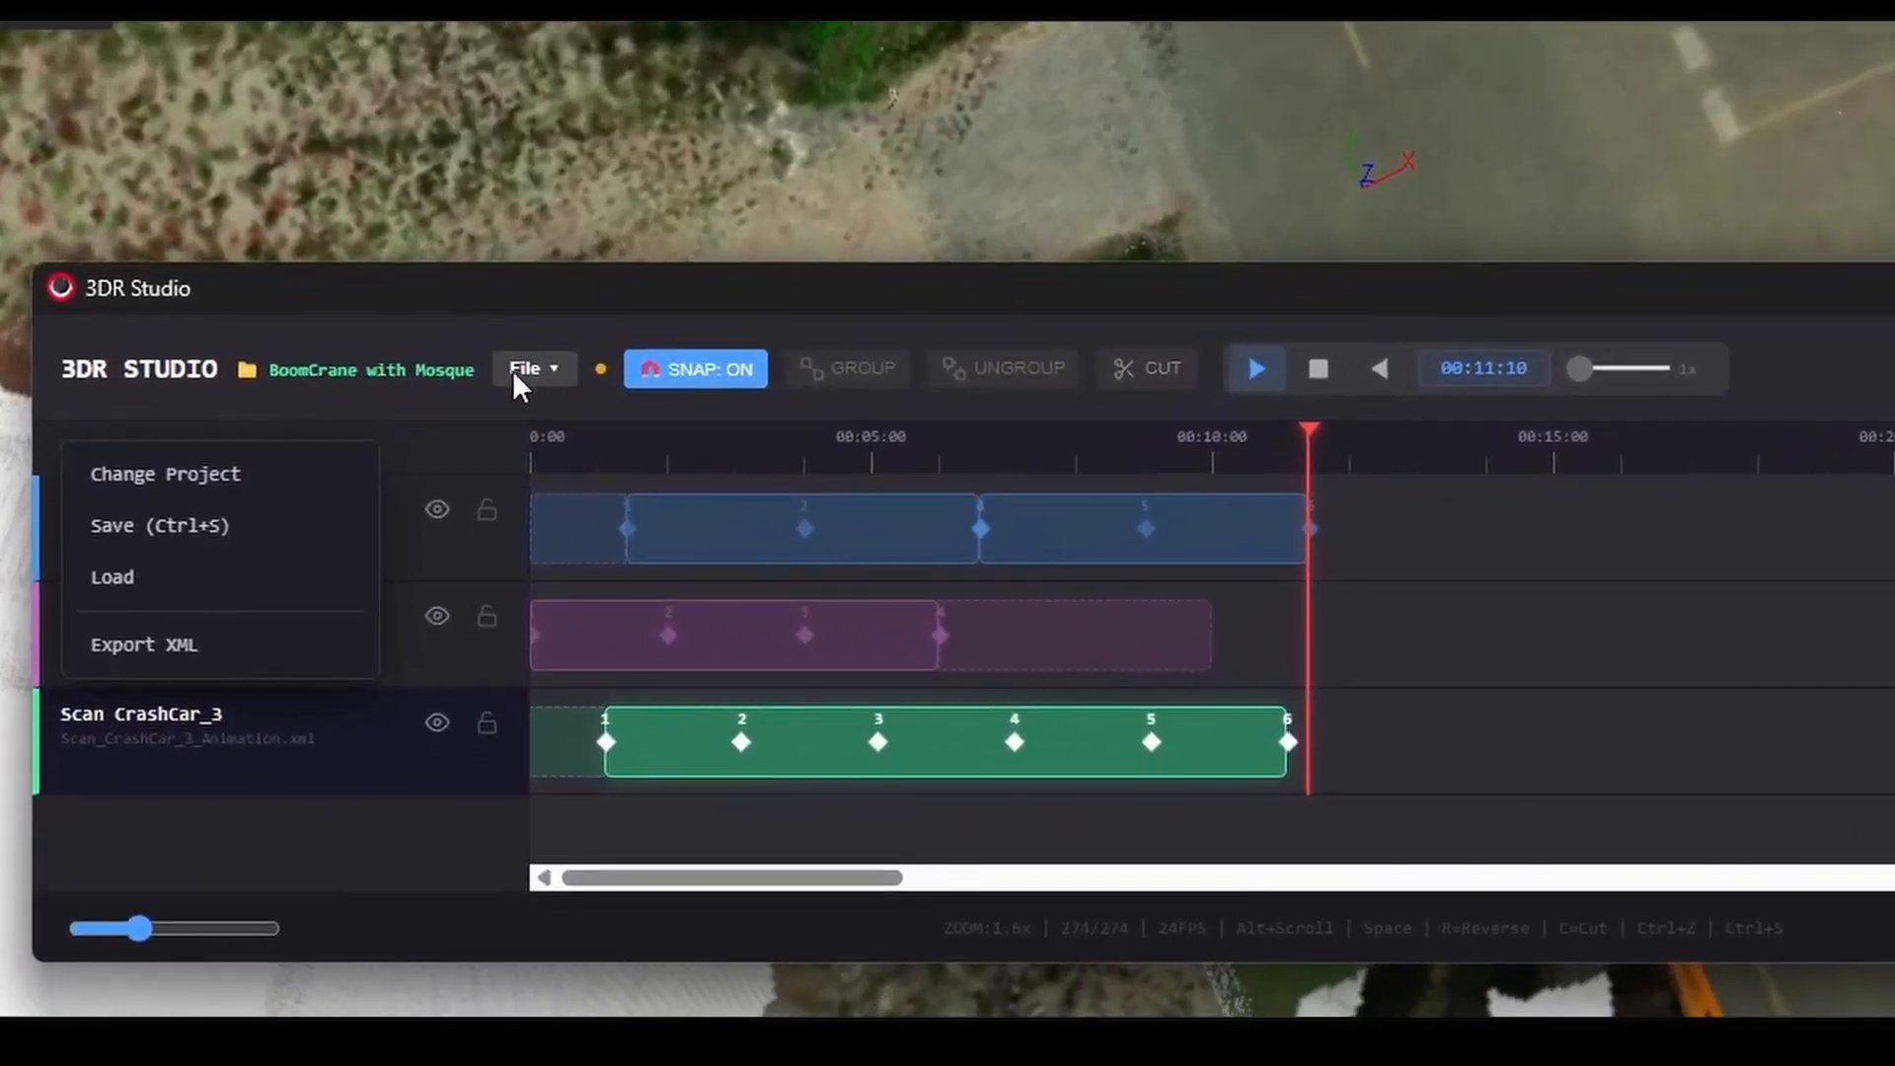
{"action": "left_click", "coordinate": [206, 476]}
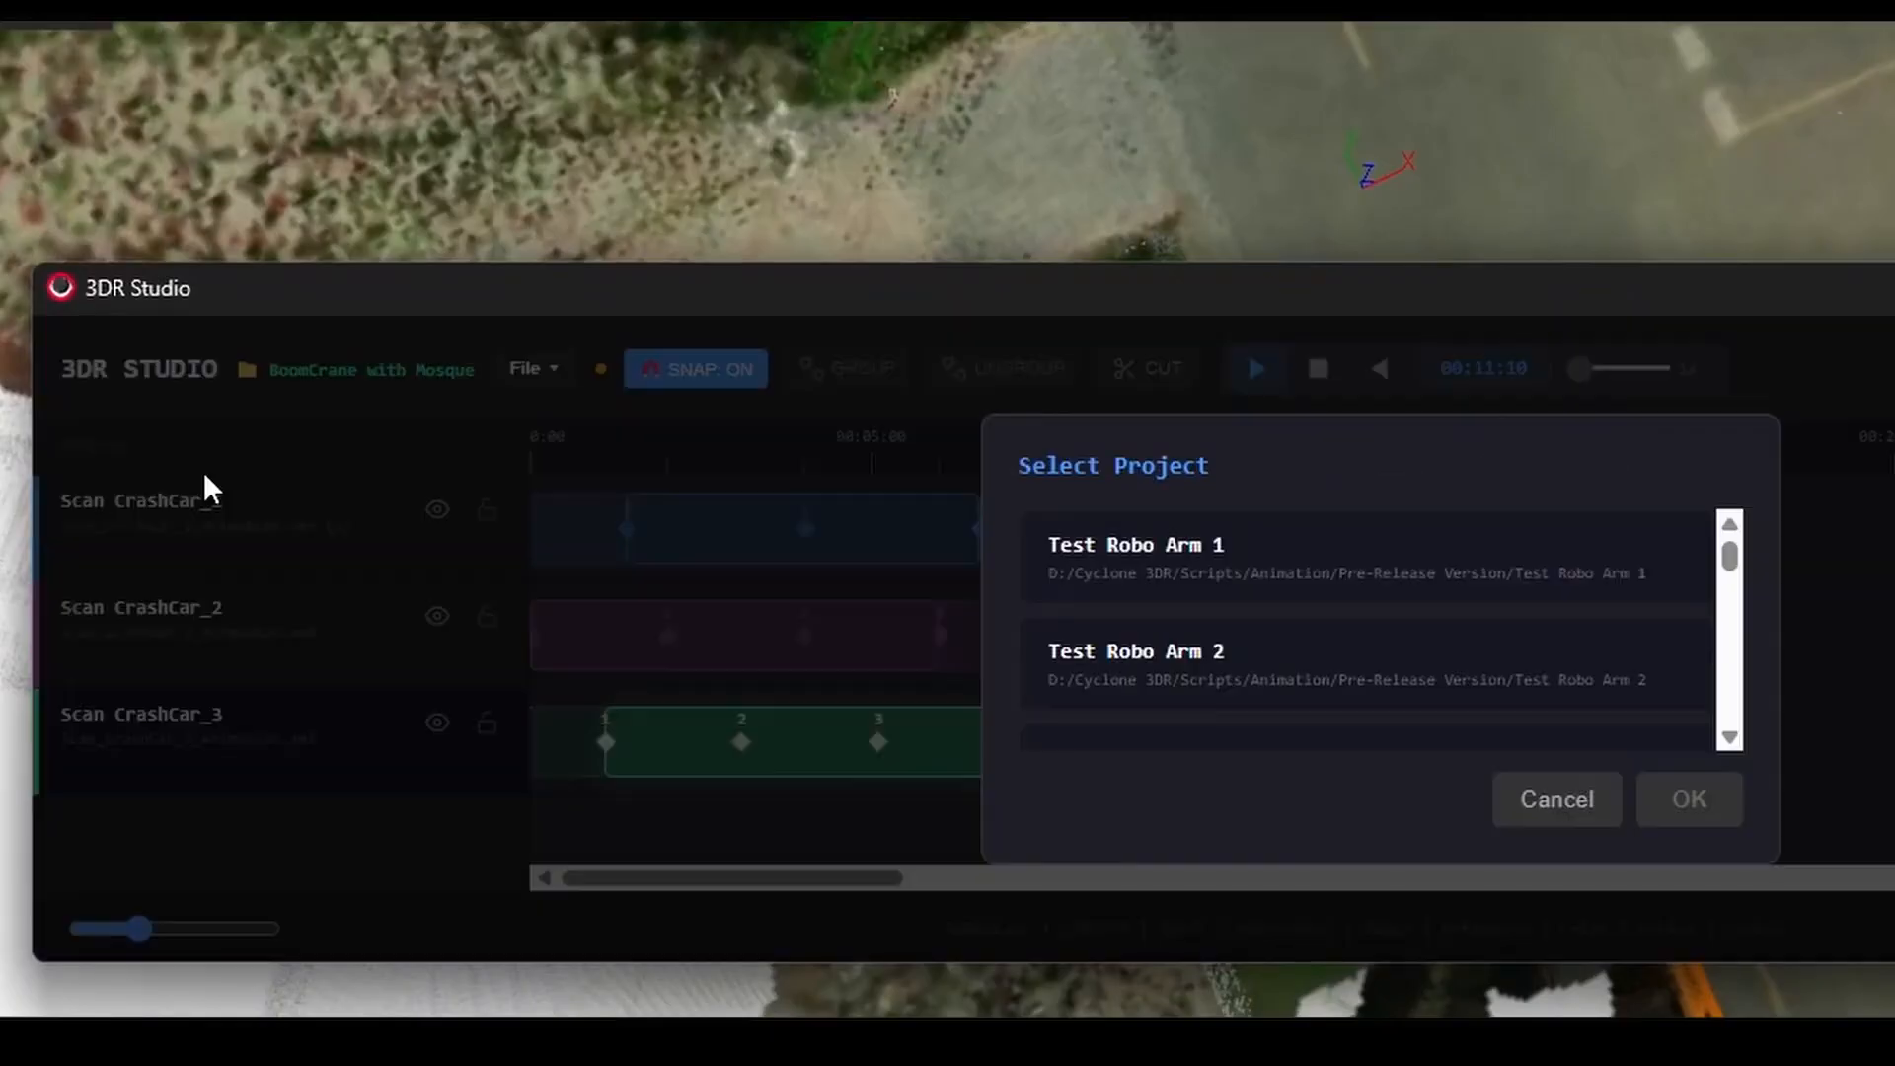
{"action": "scroll", "coordinate": [1722, 567], "scroll_direction": "down", "scroll_amount": 5}
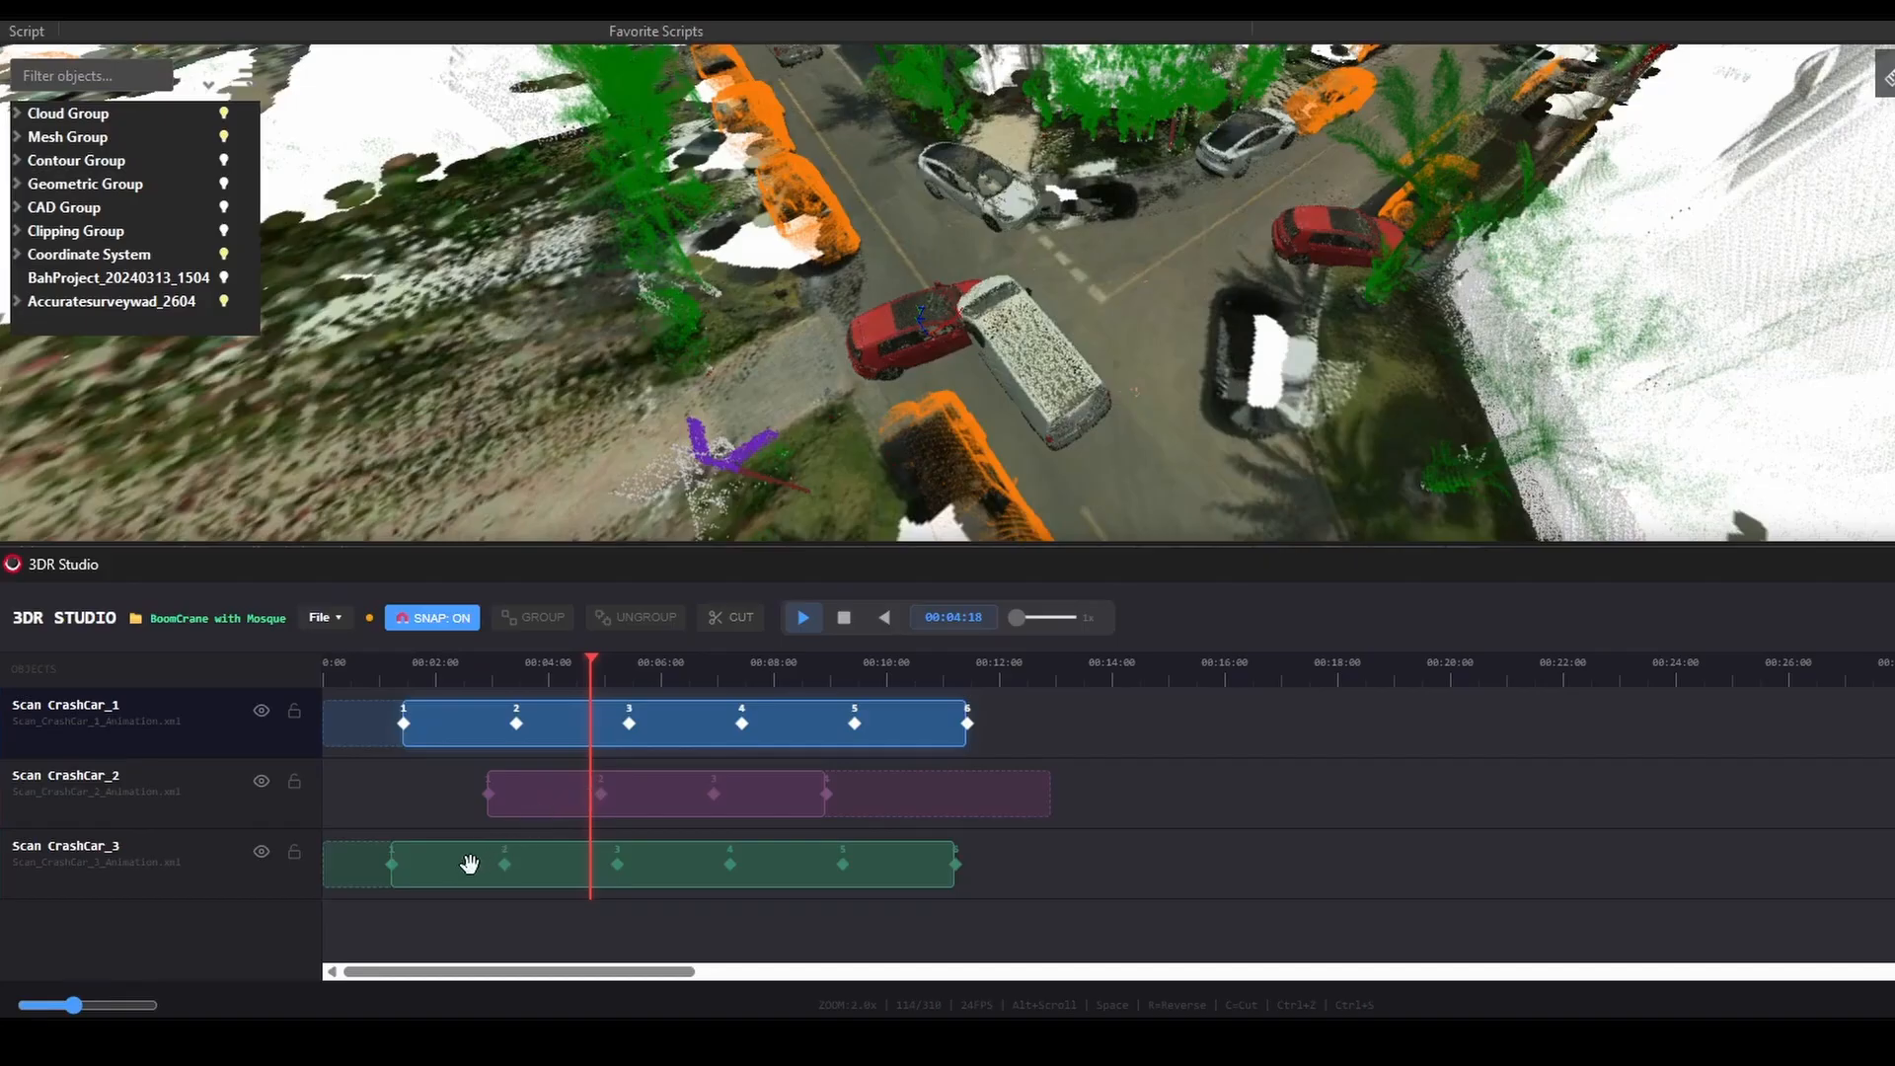
Step: Move the Scan CrashCar_3 clip about 2 seconds later on the timeline and play the edited animation
{"action": "left_click_drag", "start_coordinate": [469, 864], "coordinate": [491, 867]}
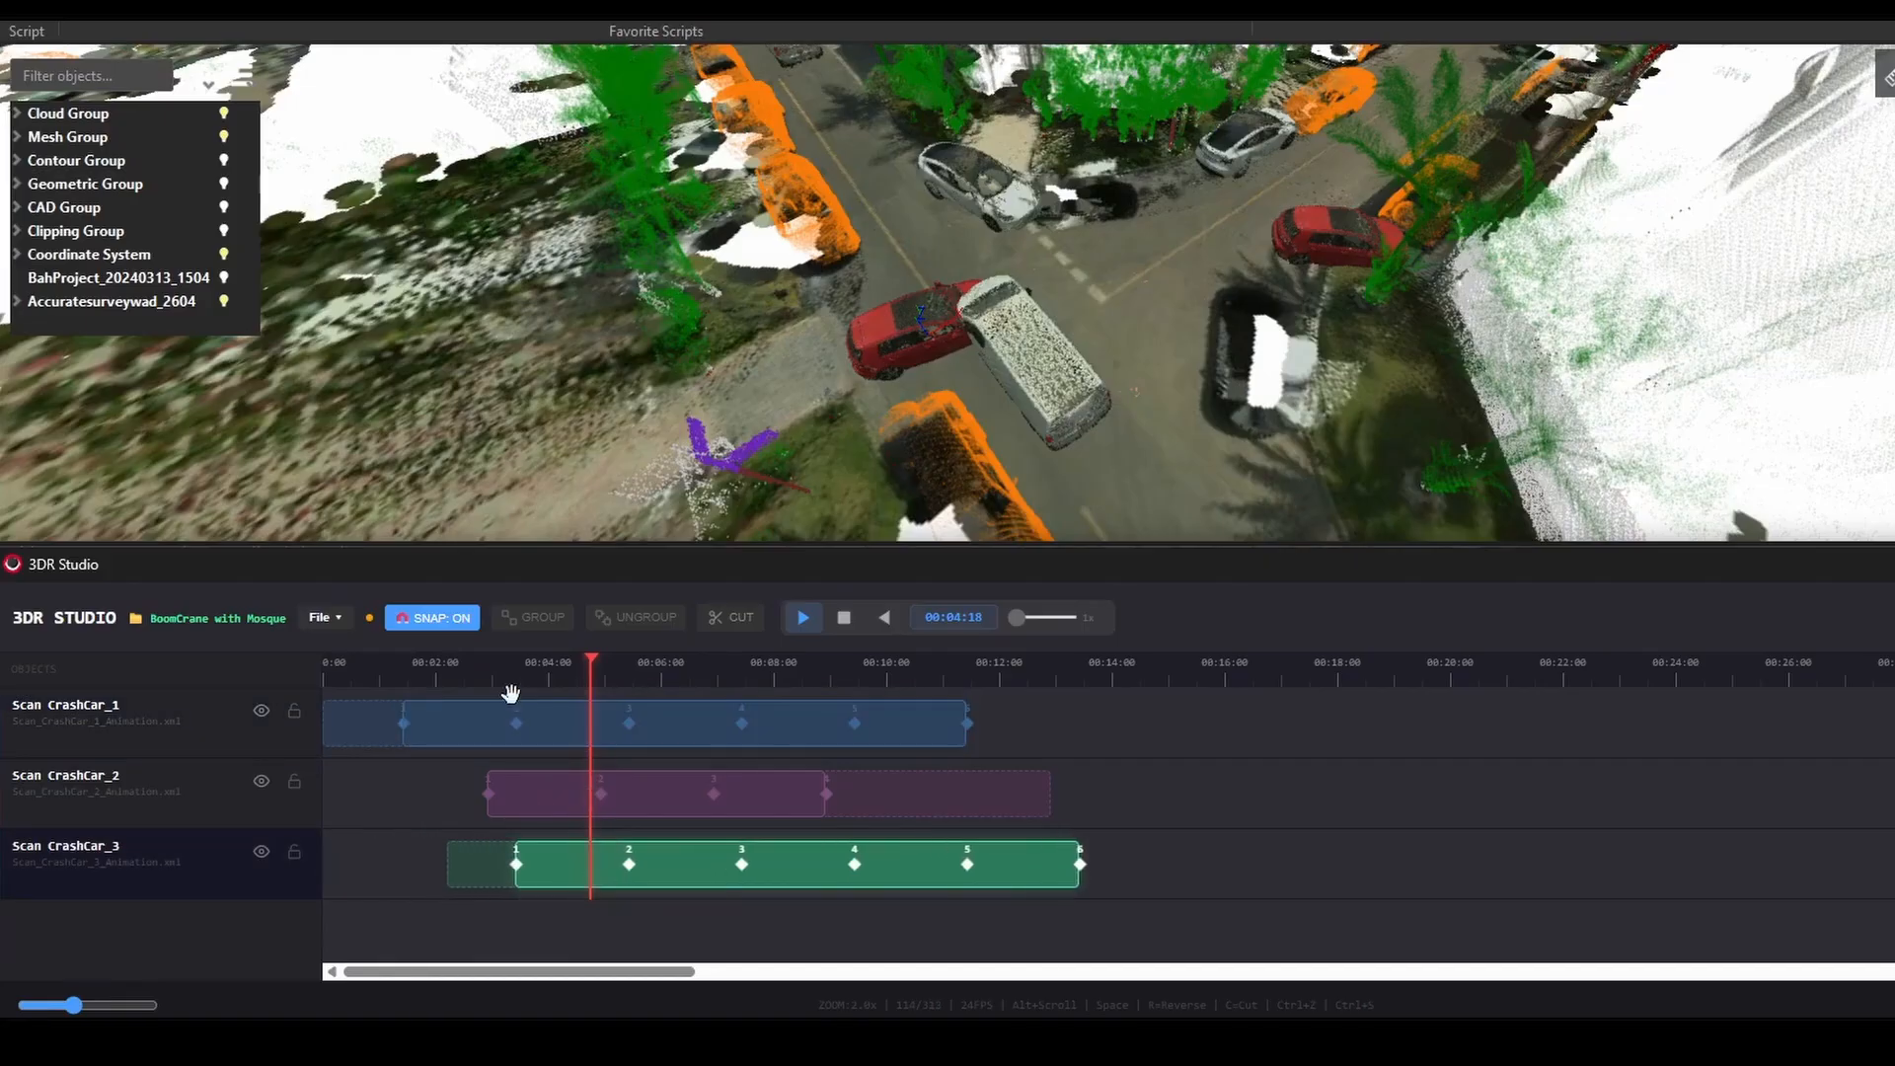
{"action": "key", "text": "space"}
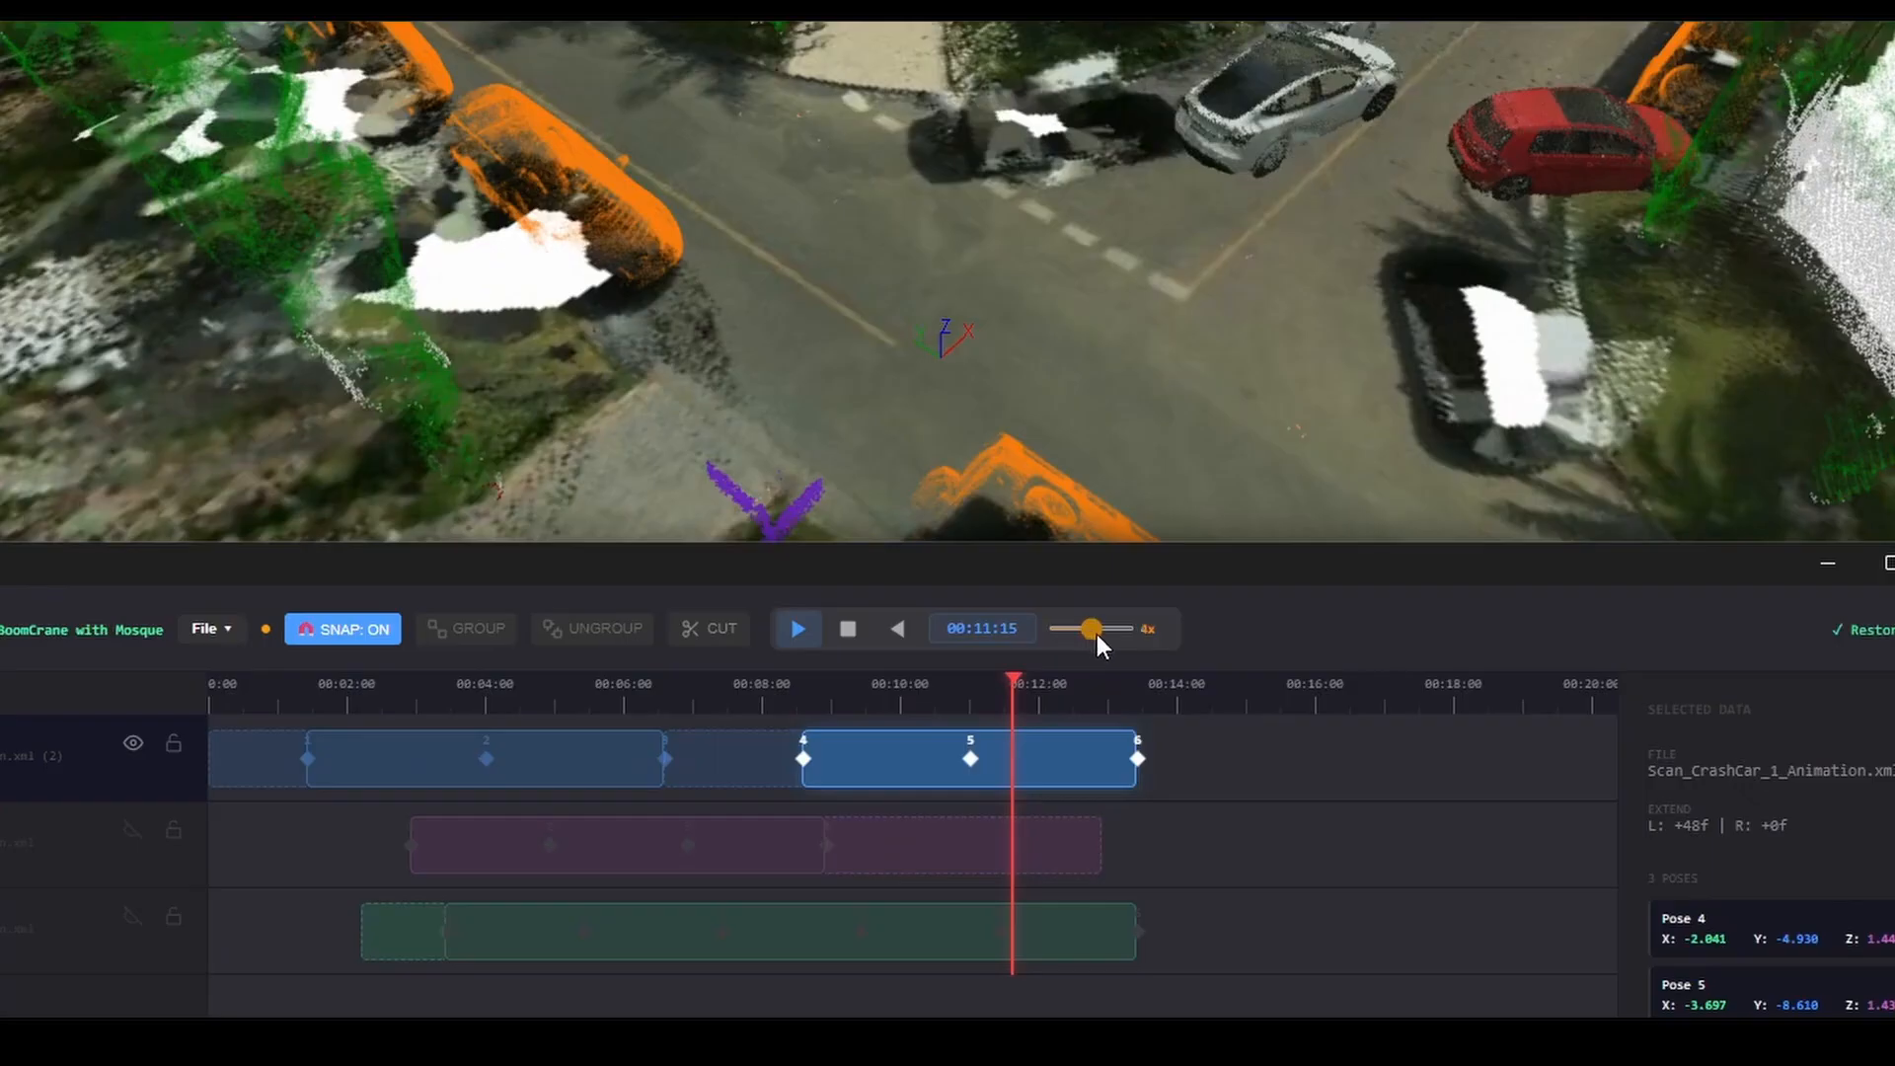
{"action": "key", "text": "space"}
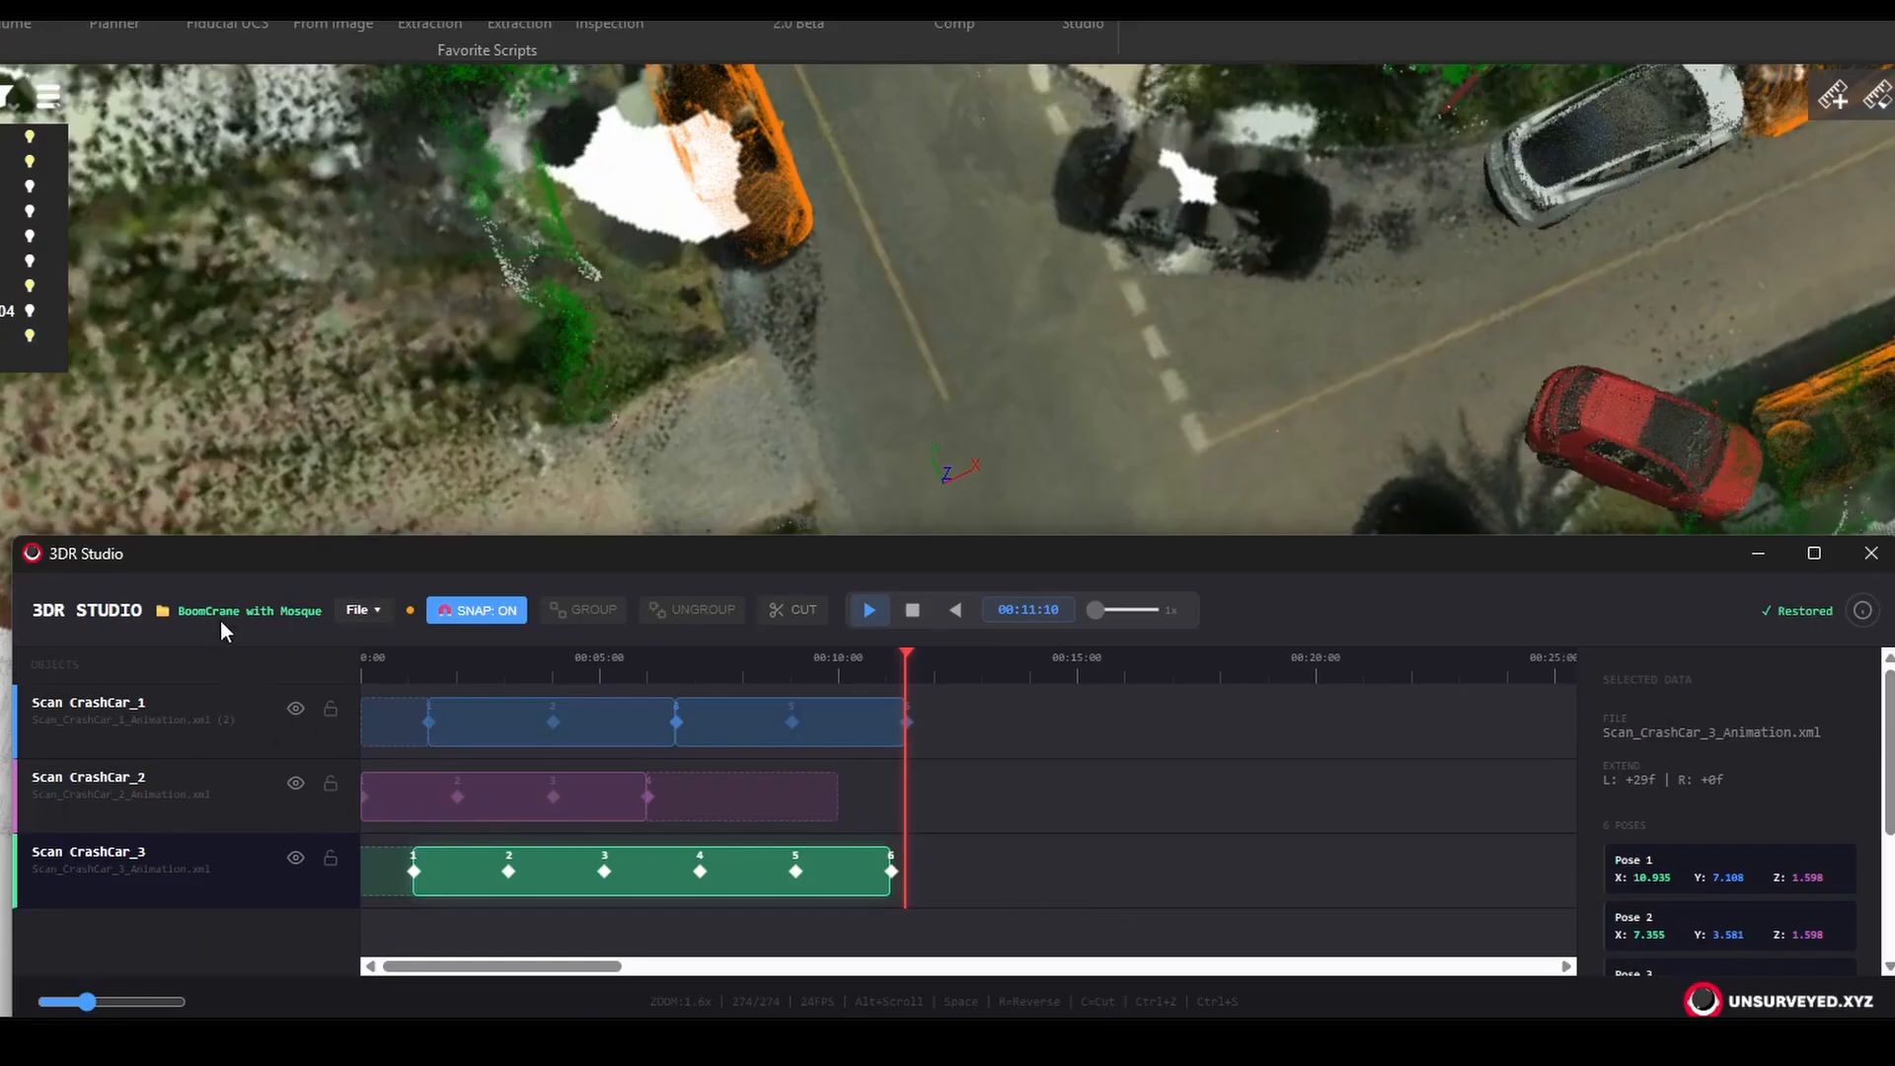
Step: Export the BoomCrane with Mosque timeline as XML and run the Play Animation stage in Multiple mode with looping on
{"action": "left_click", "coordinate": [377, 612]}
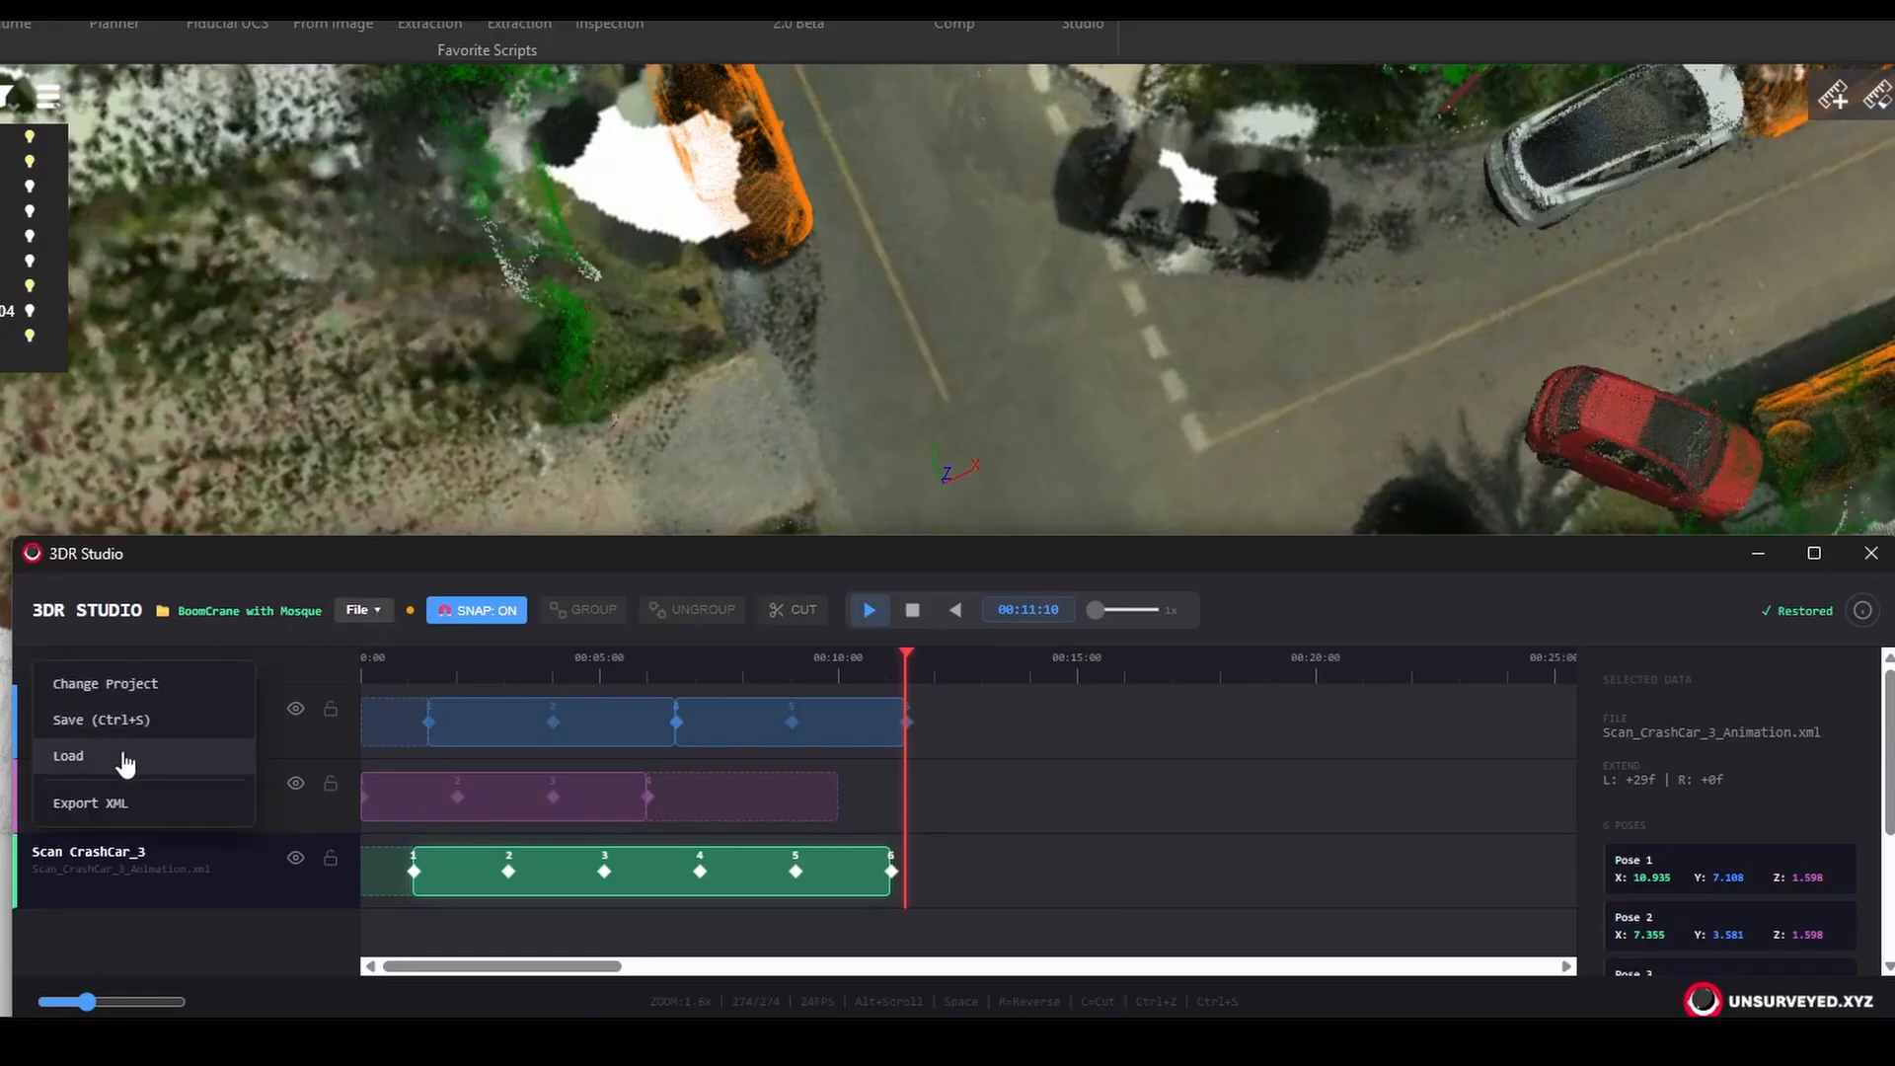
{"action": "left_click", "coordinate": [126, 819]}
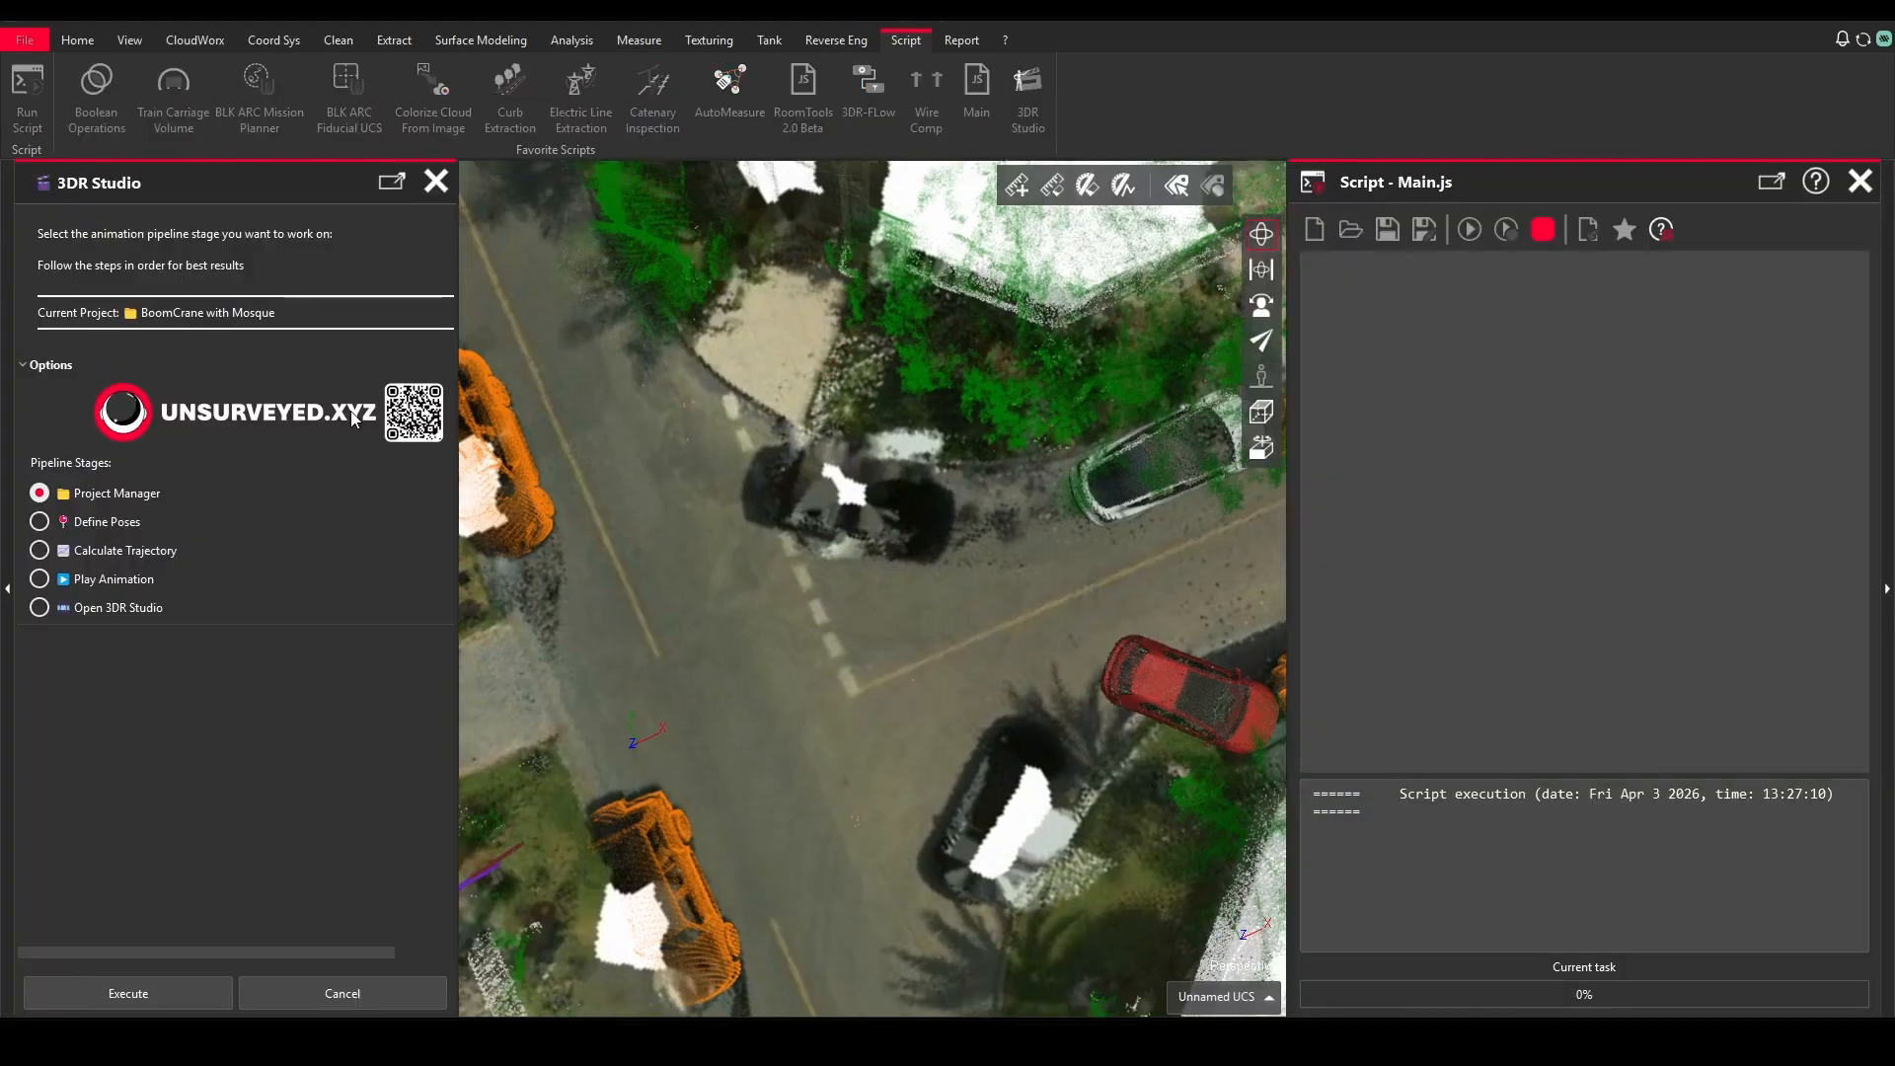
{"action": "left_click", "coordinate": [110, 991]}
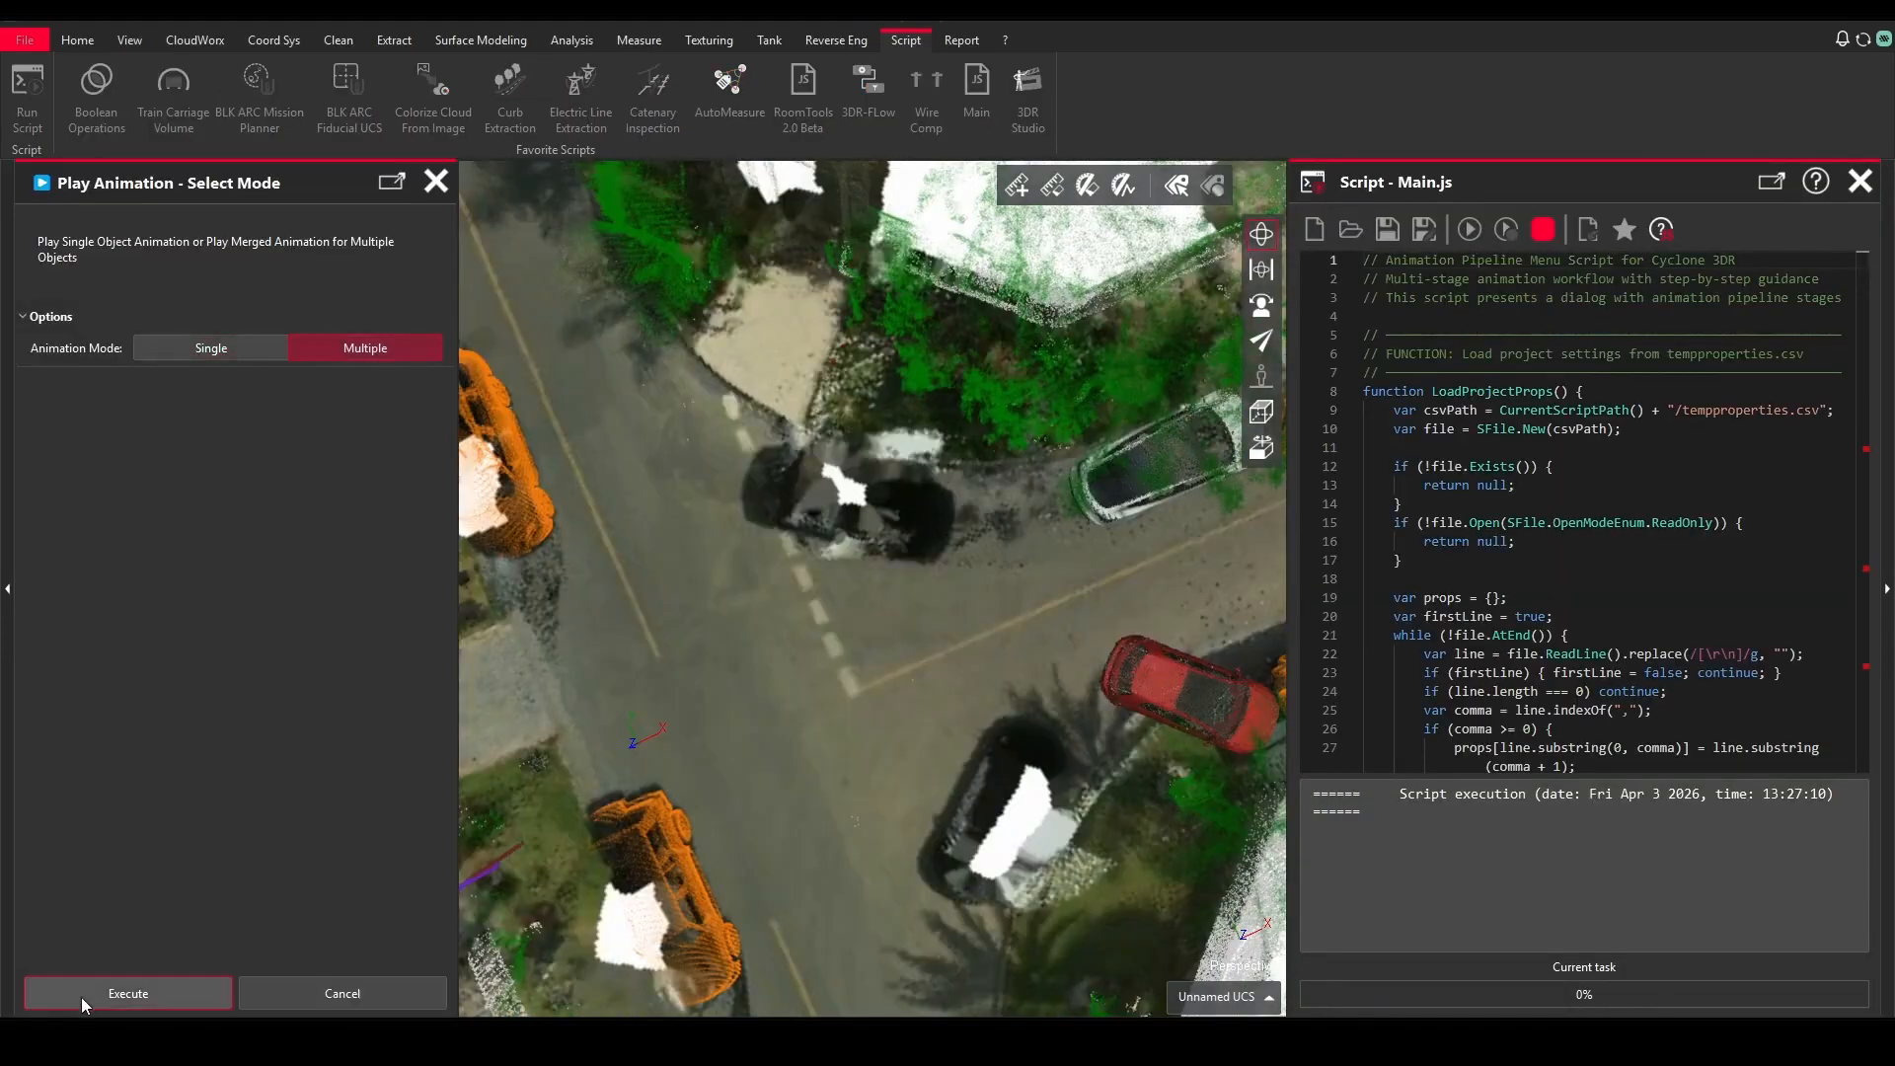
{"action": "left_click", "coordinate": [81, 995]}
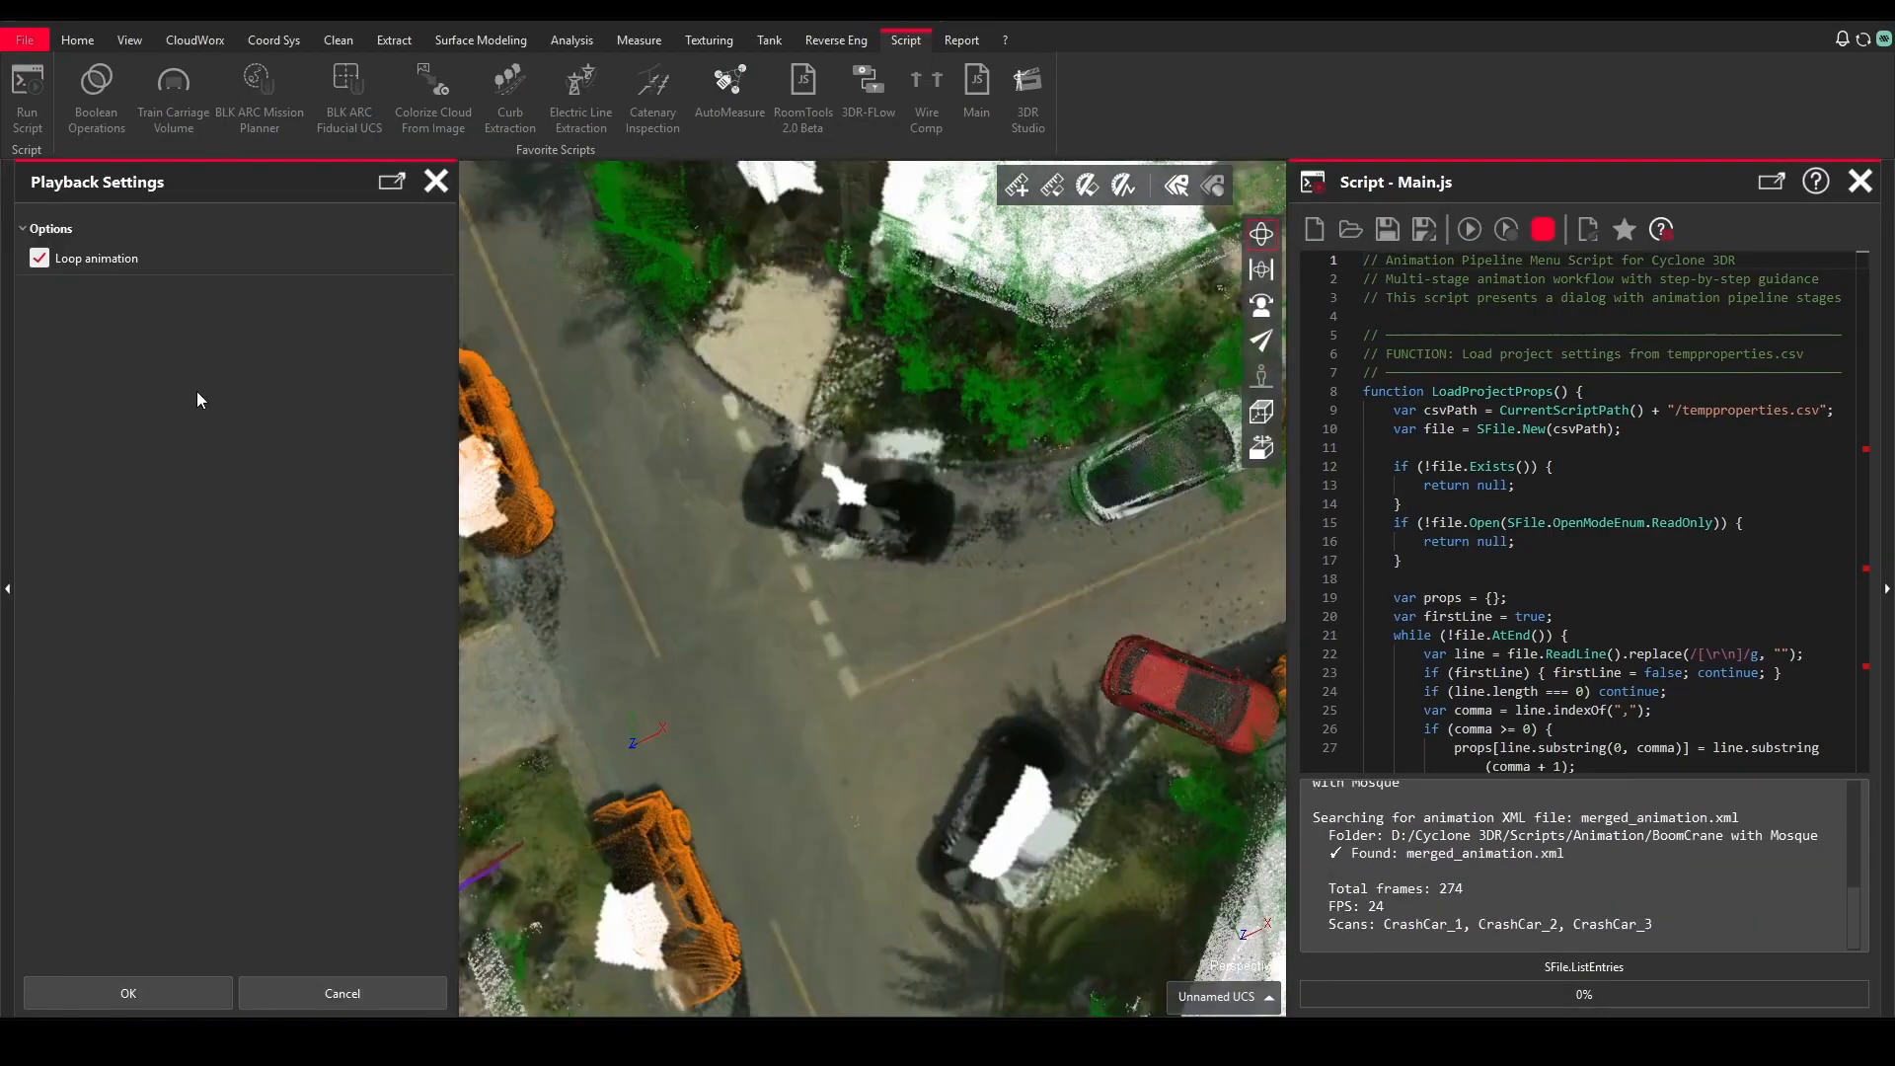
{"action": "left_click", "coordinate": [156, 992]}
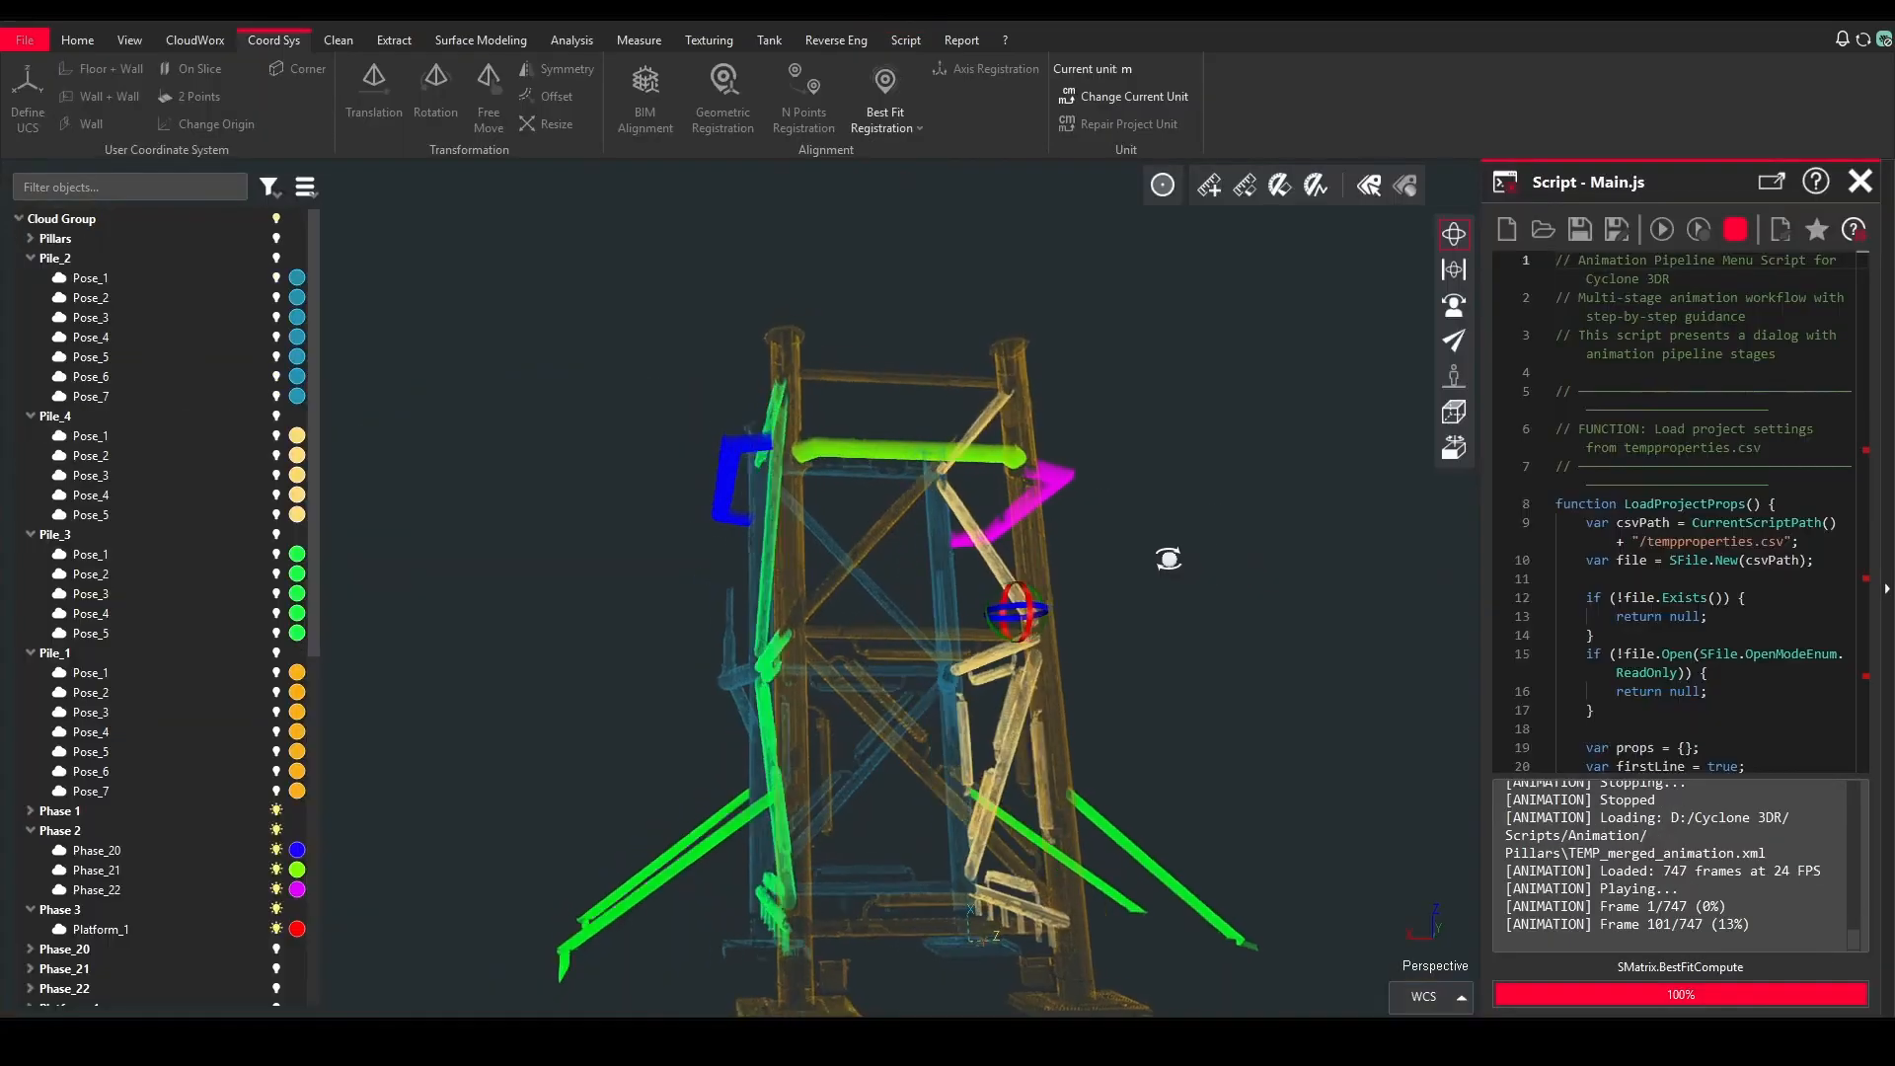
Step: Examine the running pillars animation and follow the moving gold car in the plan view and both street-level scenes
{"action": "left_click_drag", "start_coordinate": [1168, 558], "coordinate": [850, 579]}
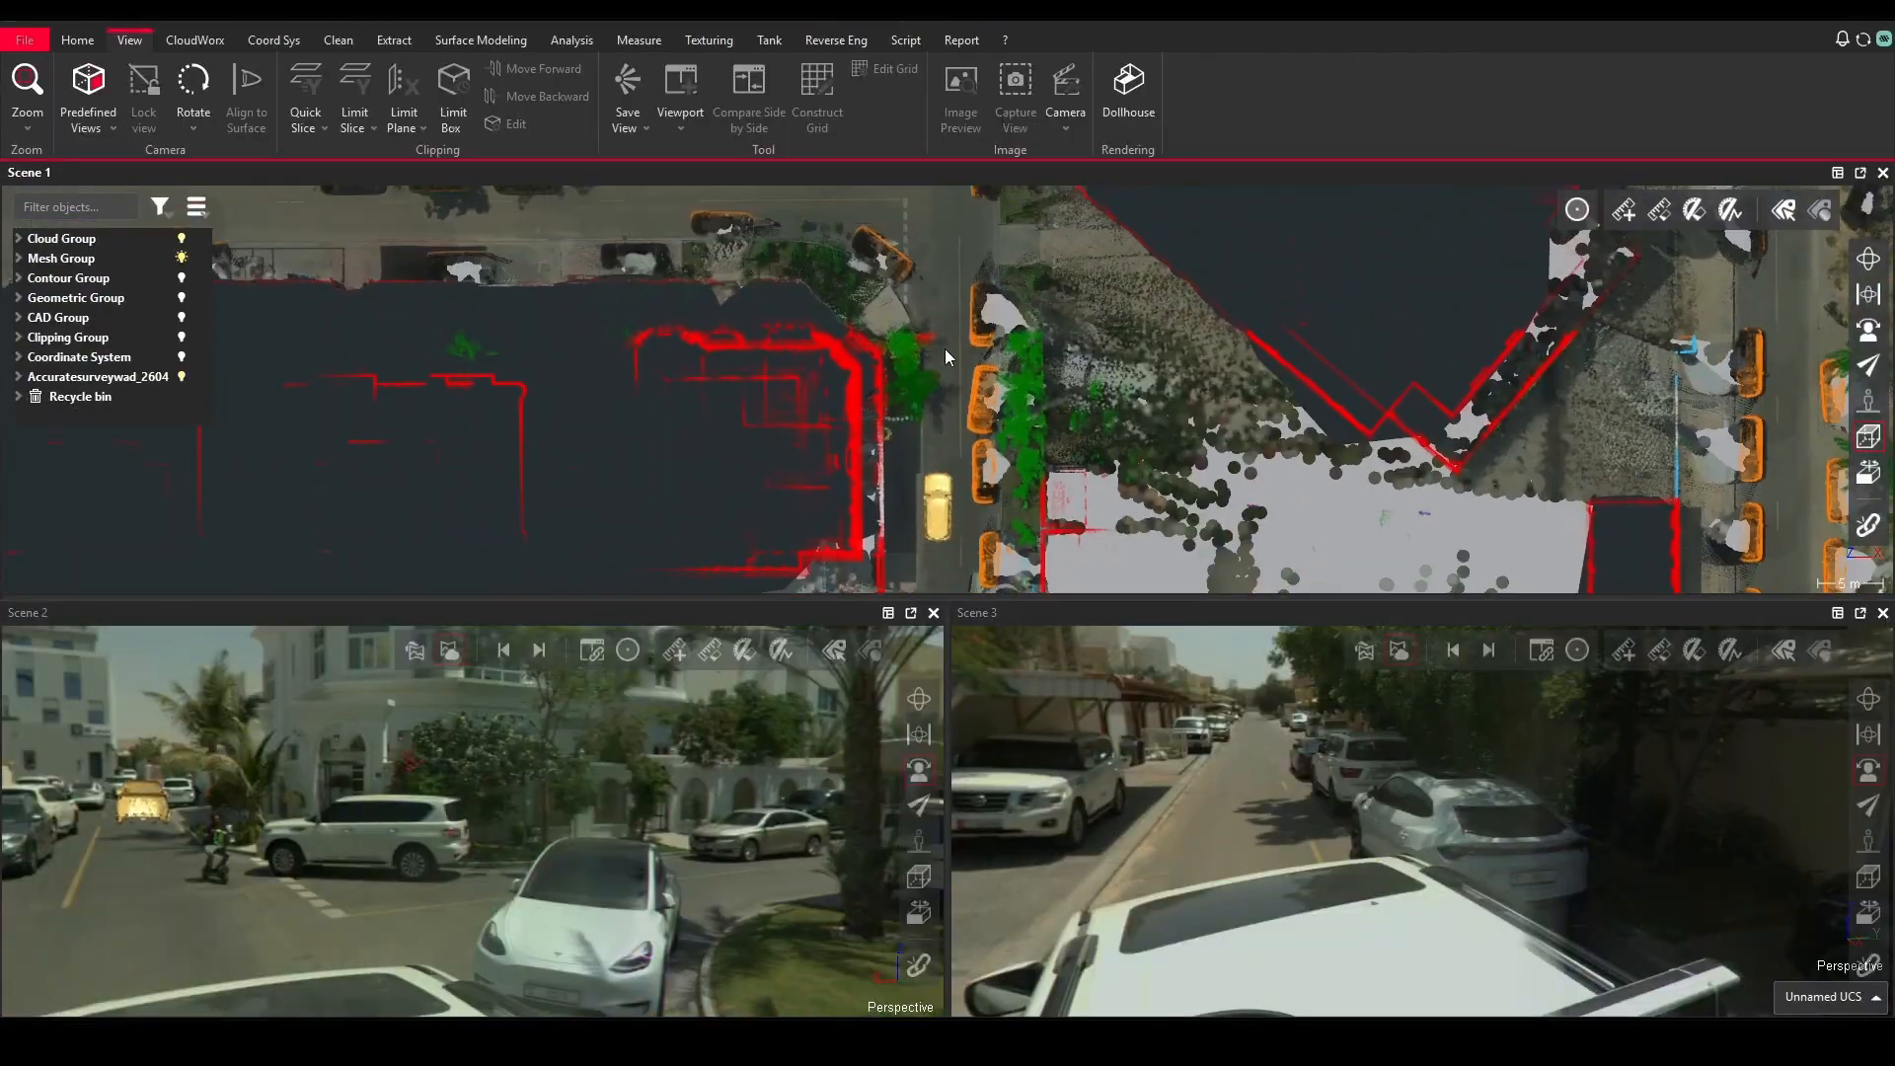
{"action": "middle_click_drag", "start_coordinate": [947, 221], "coordinate": [968, 308]}
{"action": "scroll", "coordinate": [945, 357], "scroll_direction": "up", "scroll_amount": 4}
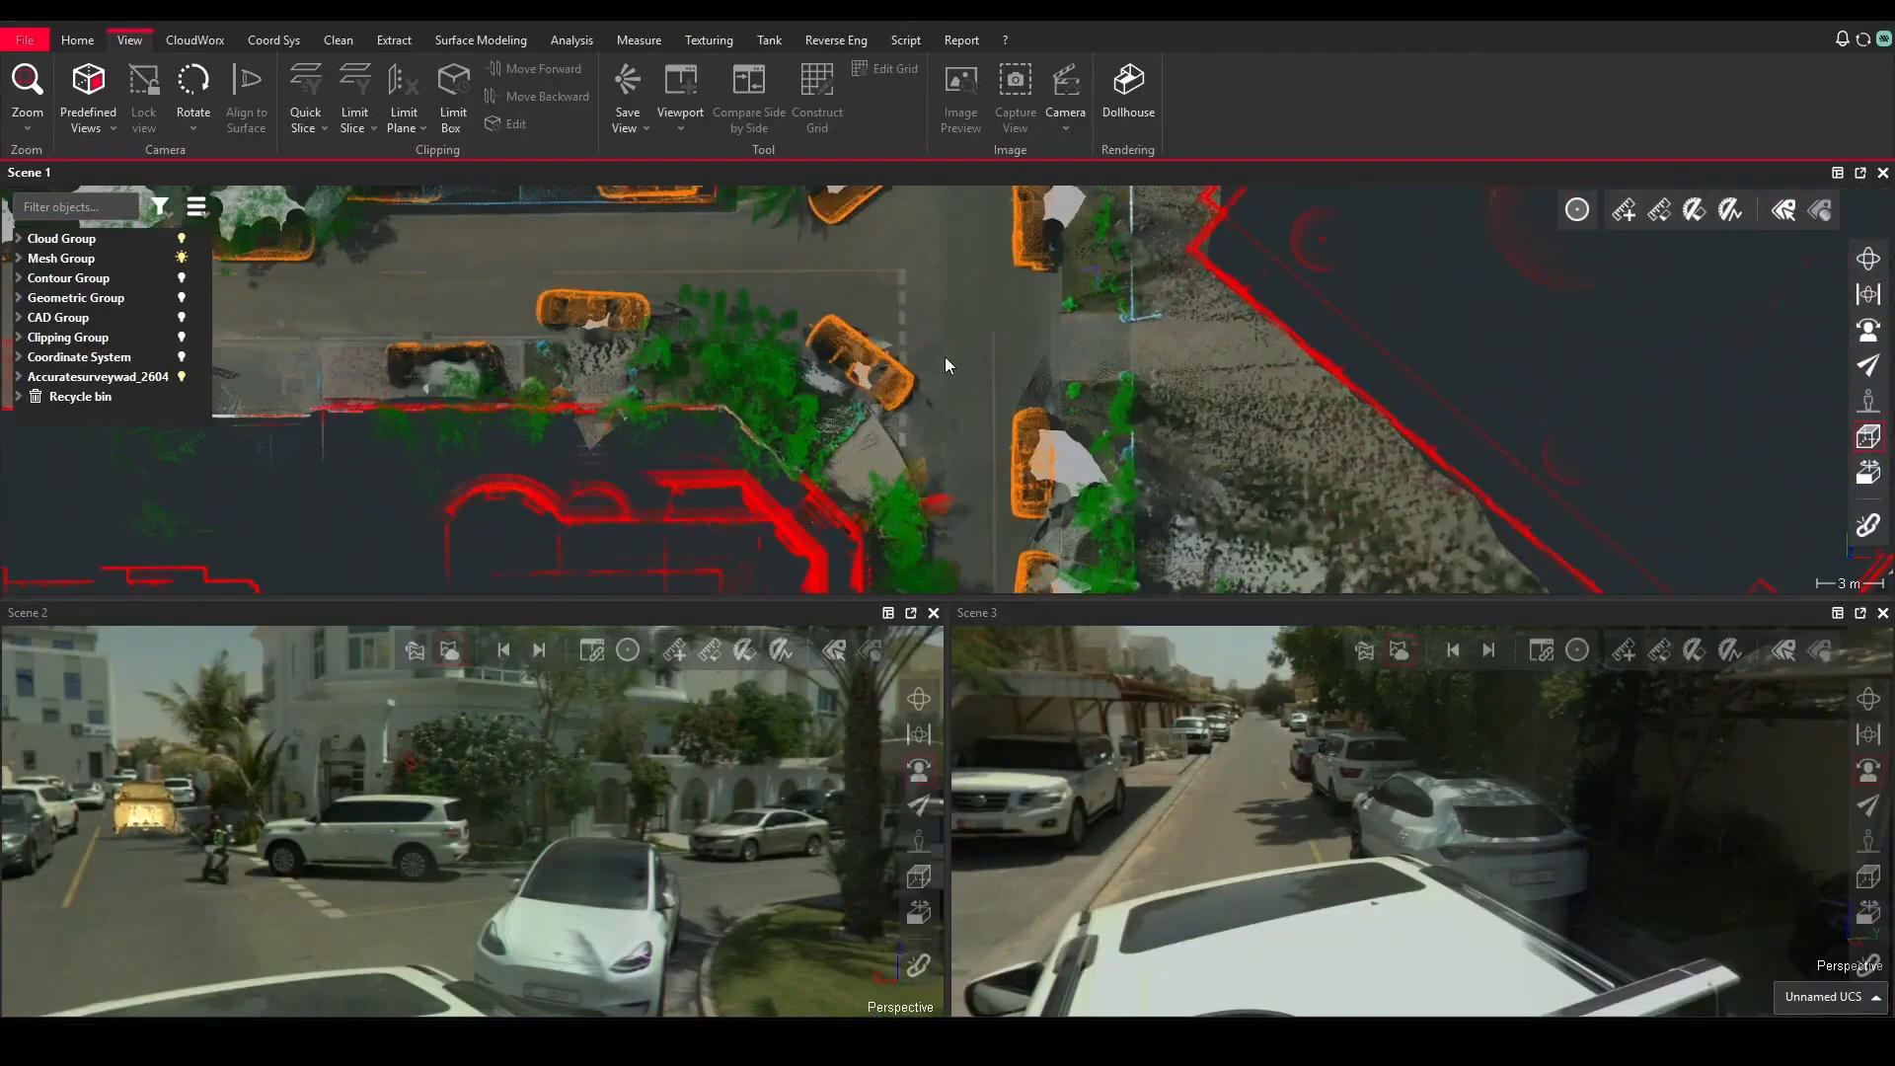
{"action": "scroll", "coordinate": [945, 357], "scroll_direction": "down", "scroll_amount": 3}
{"action": "left_click_drag", "start_coordinate": [483, 731], "coordinate": [246, 782]}
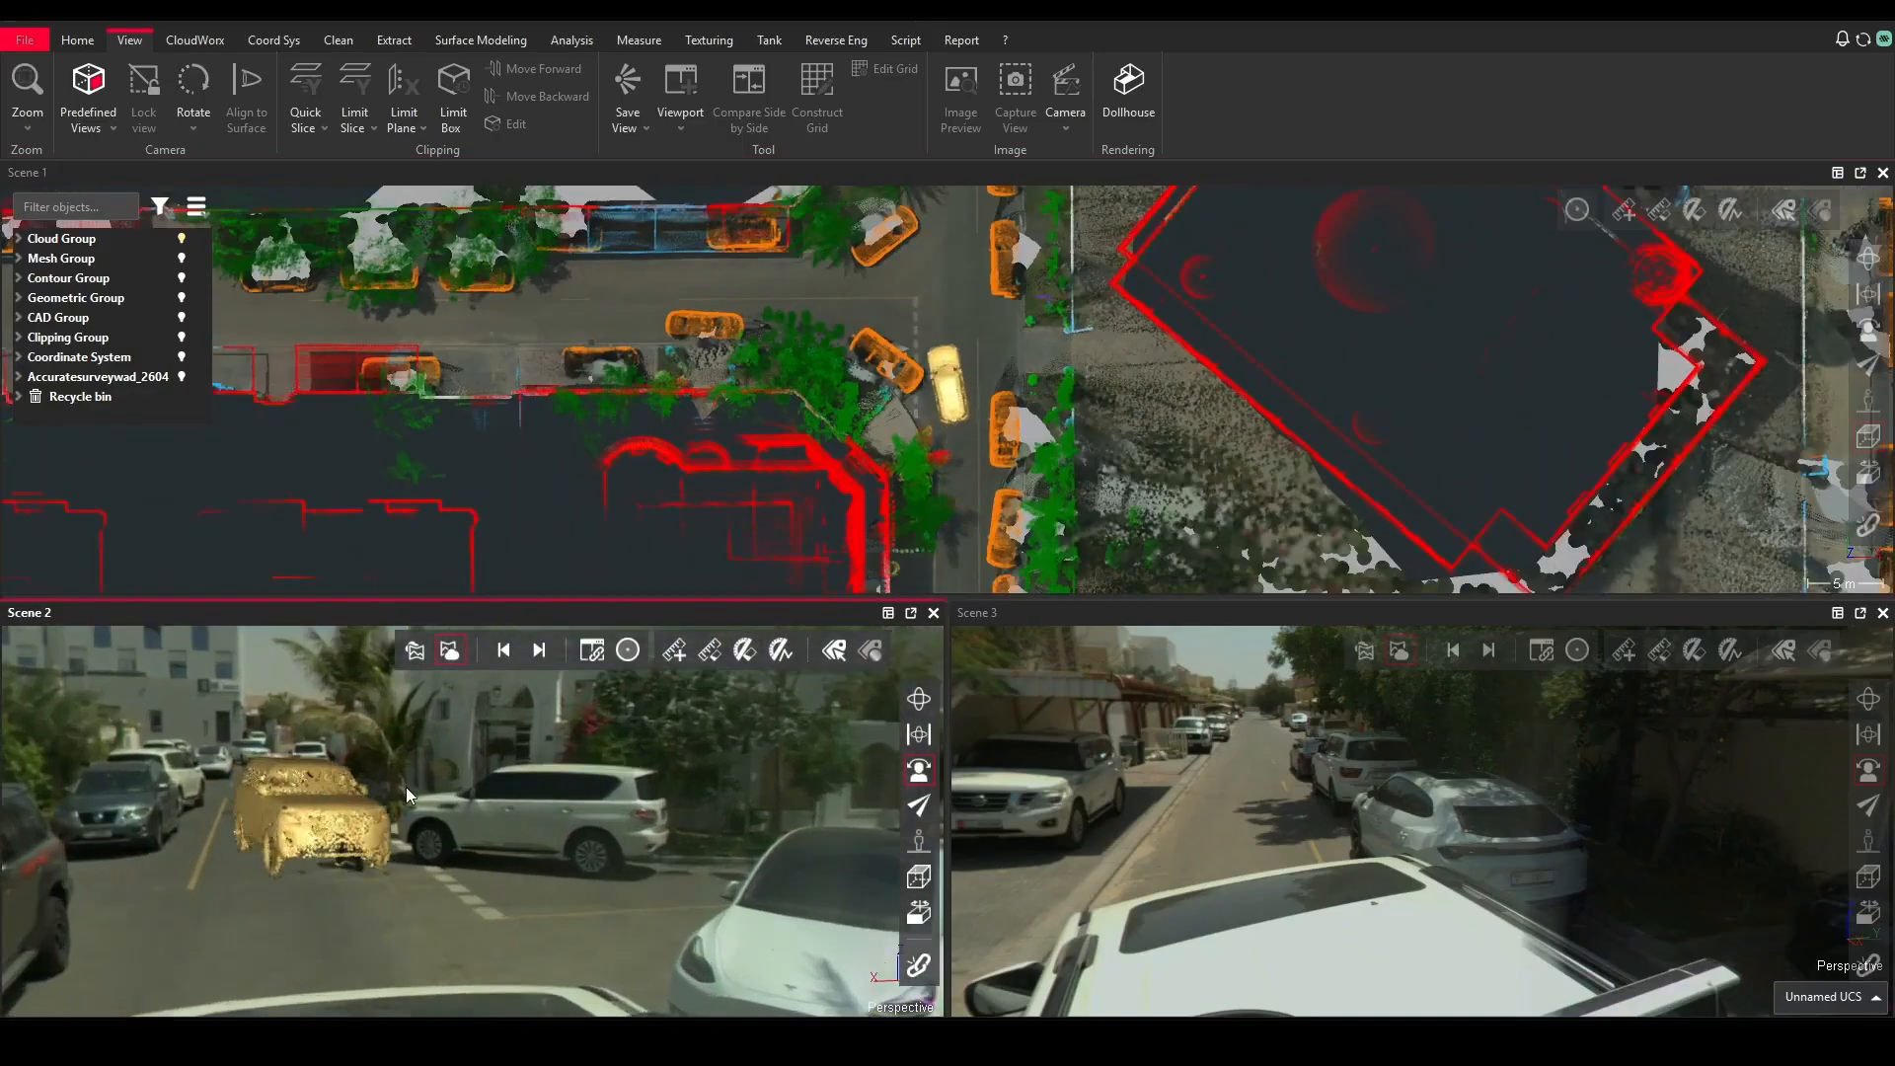
{"action": "left_click_drag", "start_coordinate": [653, 745], "coordinate": [827, 761]}
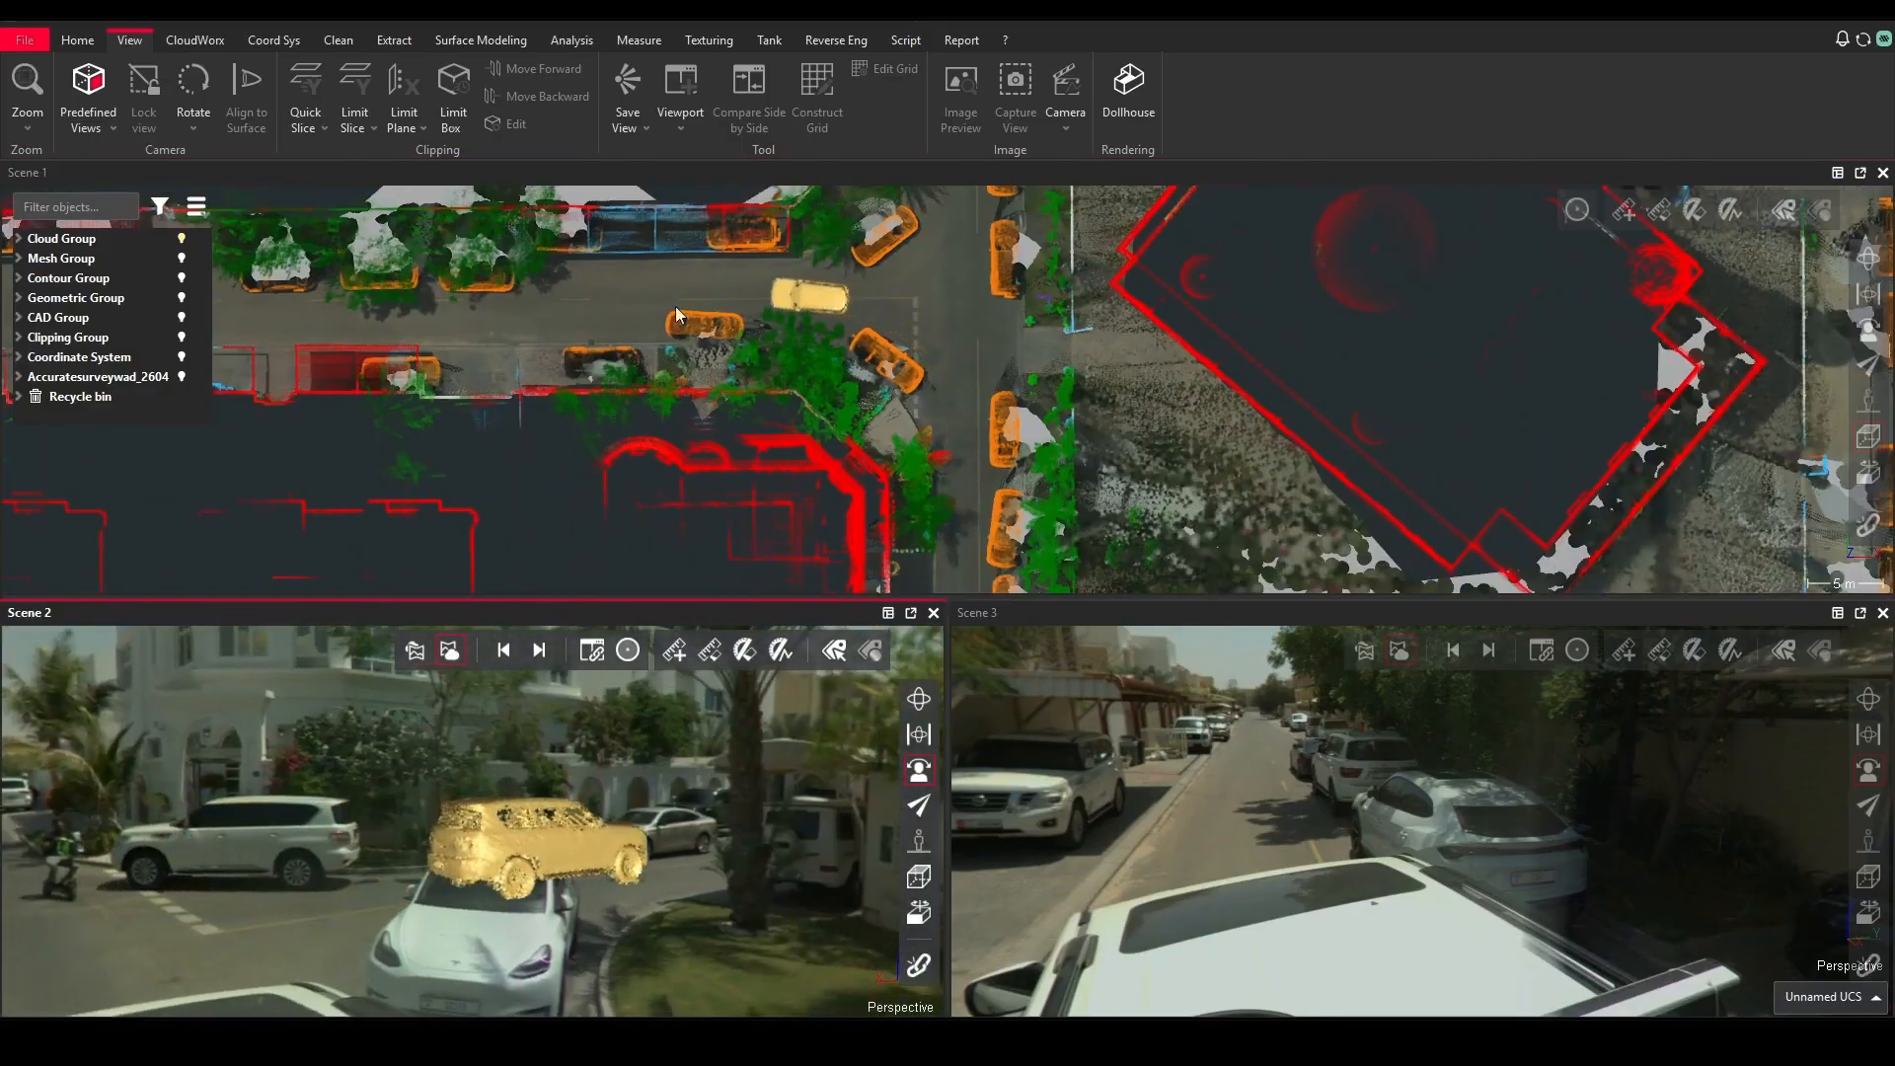
{"action": "left_click_drag", "start_coordinate": [1264, 735], "coordinate": [1754, 724]}
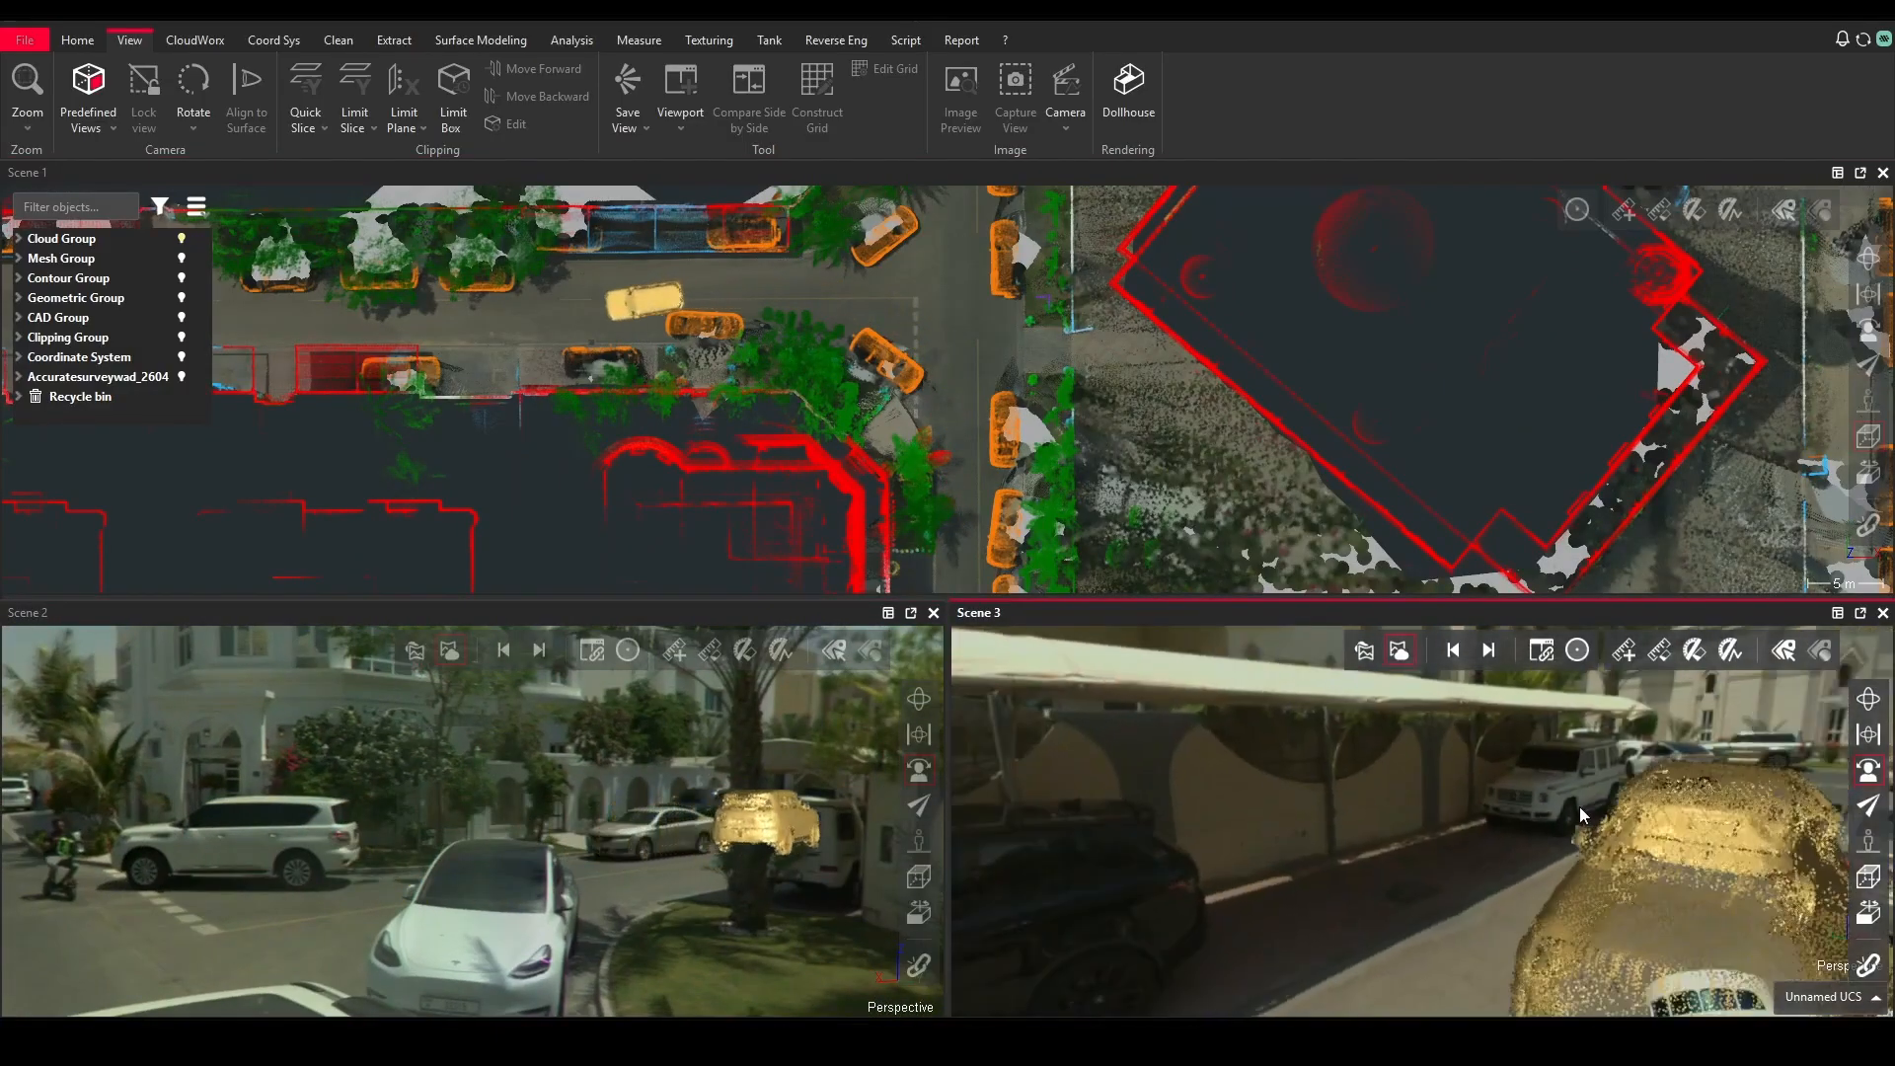